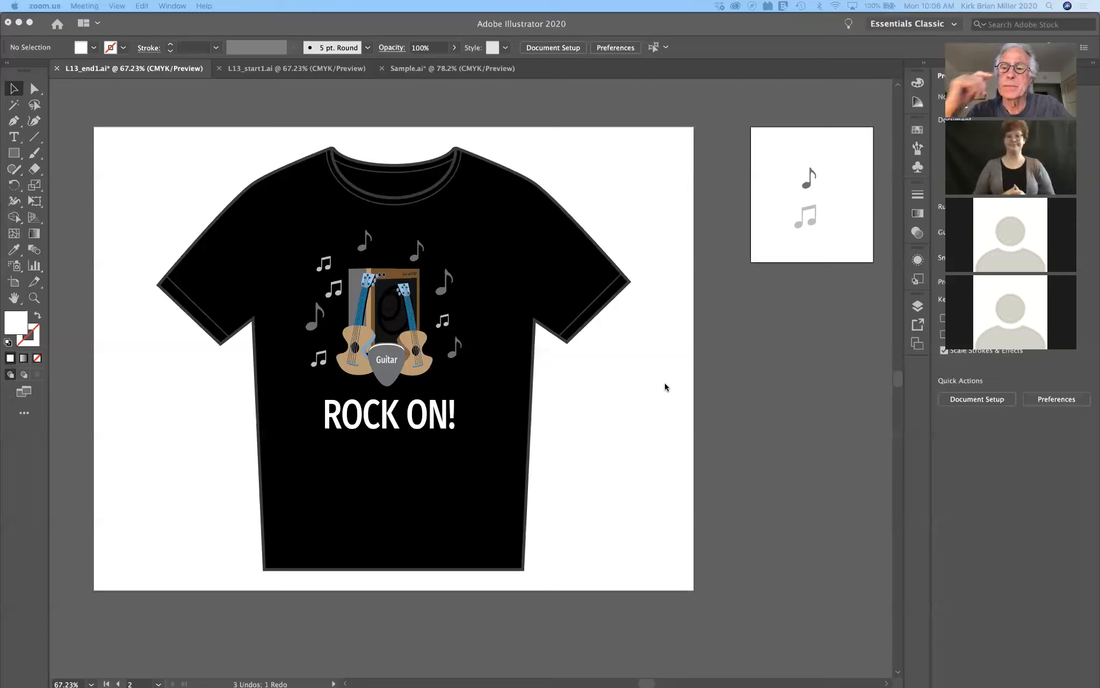
Show the document's symbols in an enlarged view and look through the list of available symbol libraries
left_click(919, 171)
left_click(918, 170)
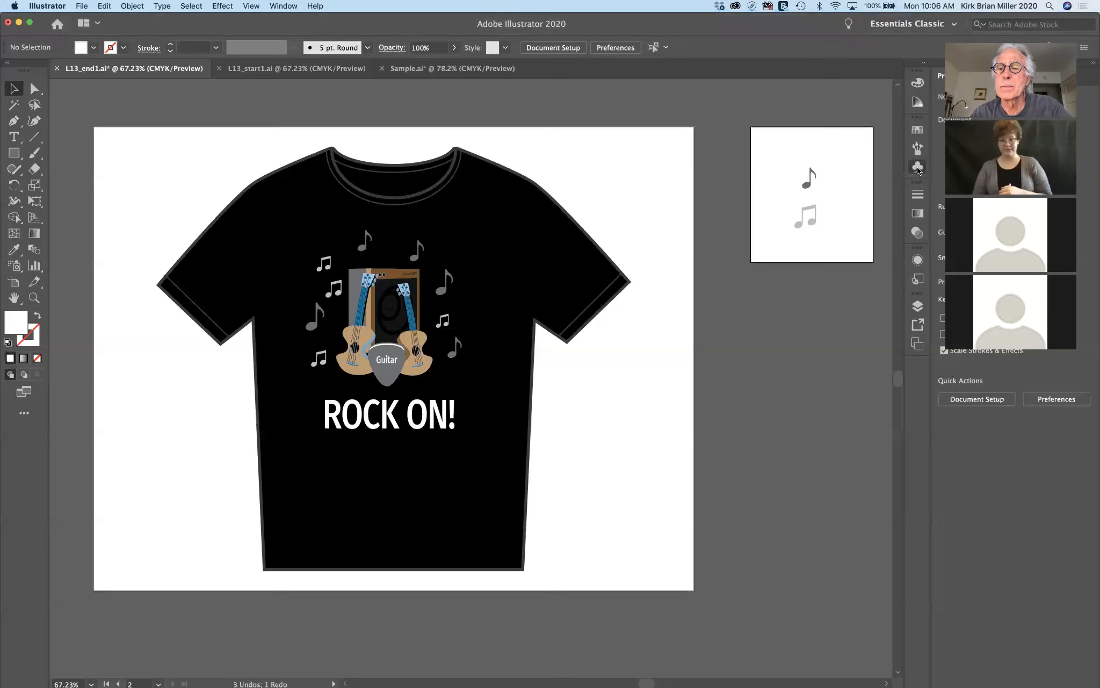
left_click_drag(762, 213, 745, 355)
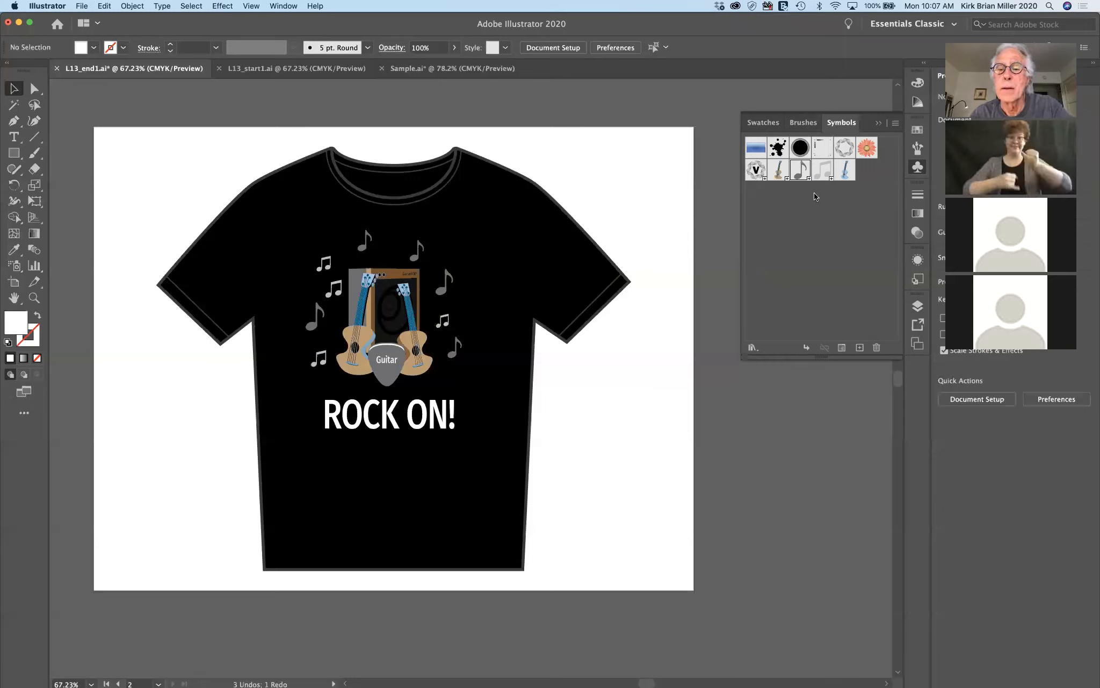
left_click(752, 348)
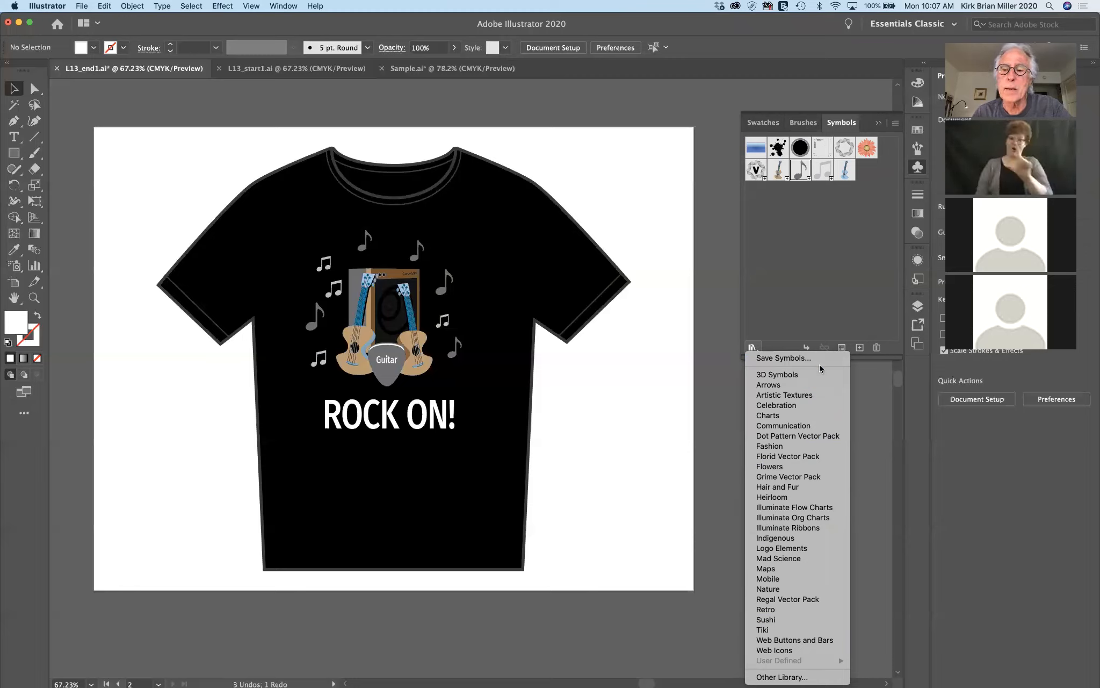
left_click(876, 399)
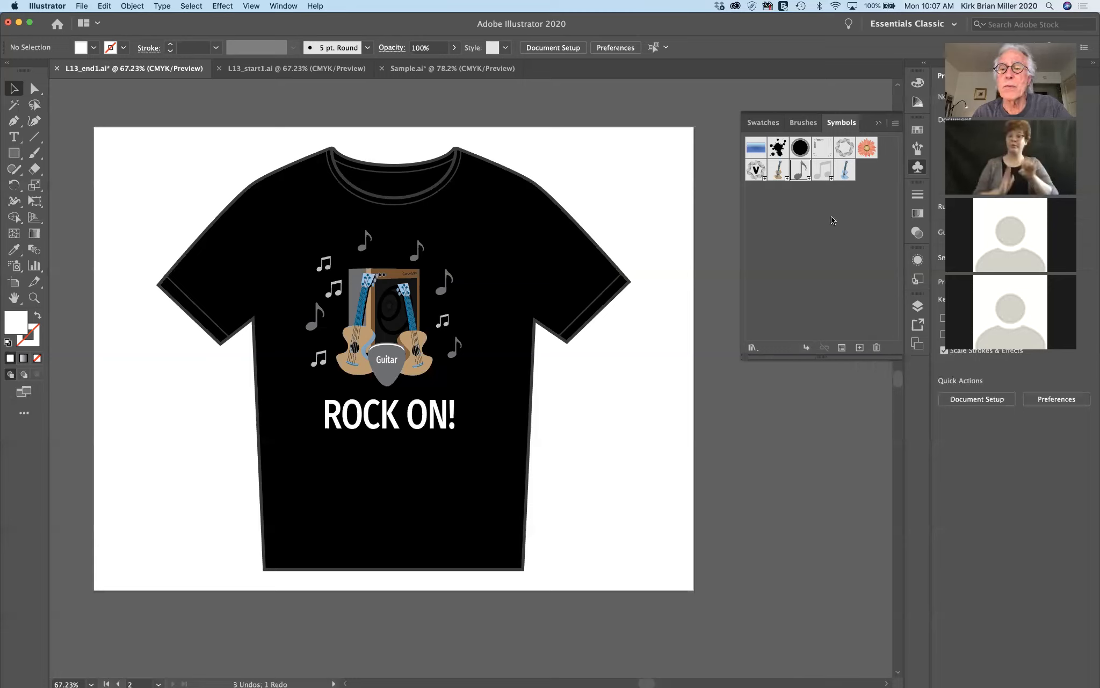
Try placing an instance of the Gerbera flower symbol on the black shirt in two ways, undoing each placement
left_click(867, 147)
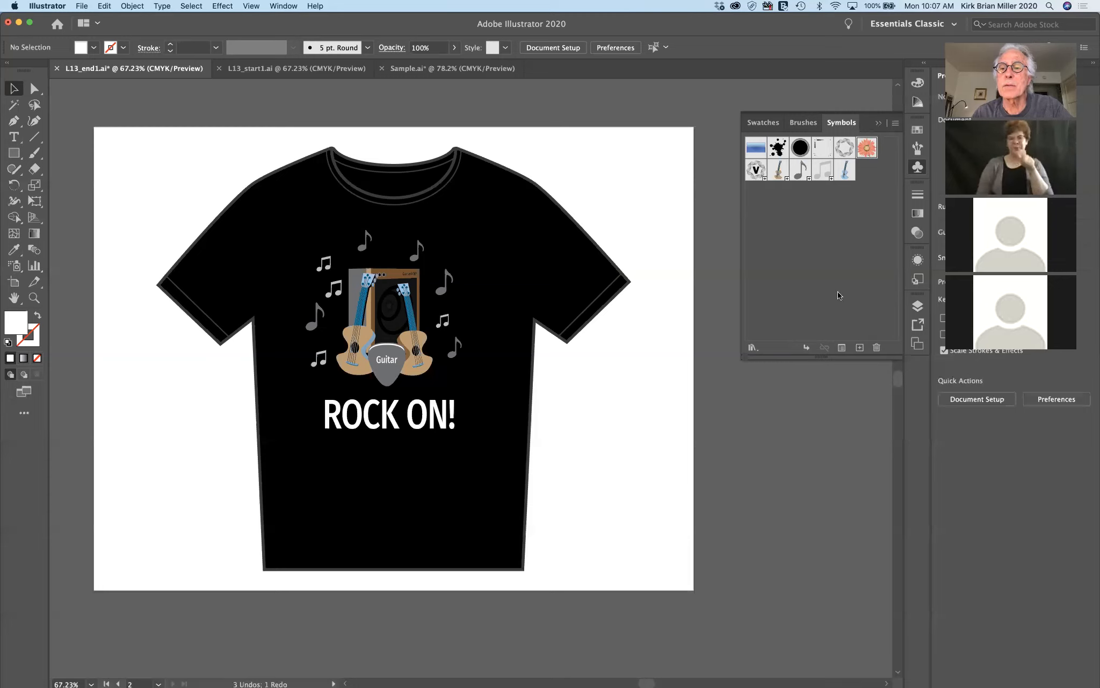
left_click(804, 345)
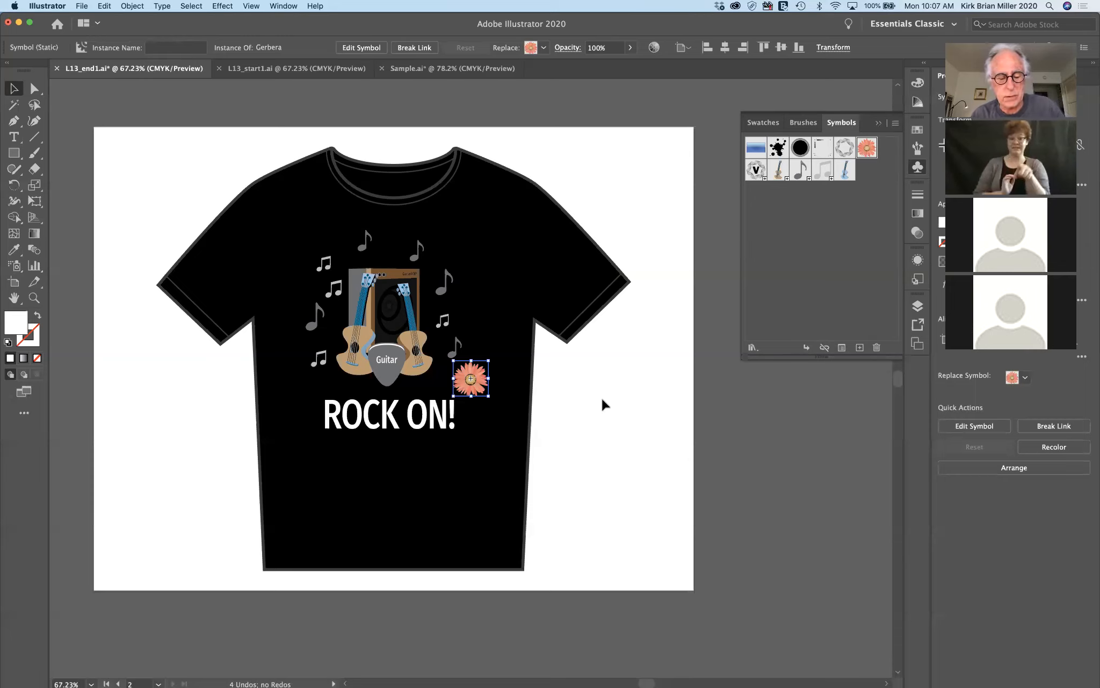
key("super+z")
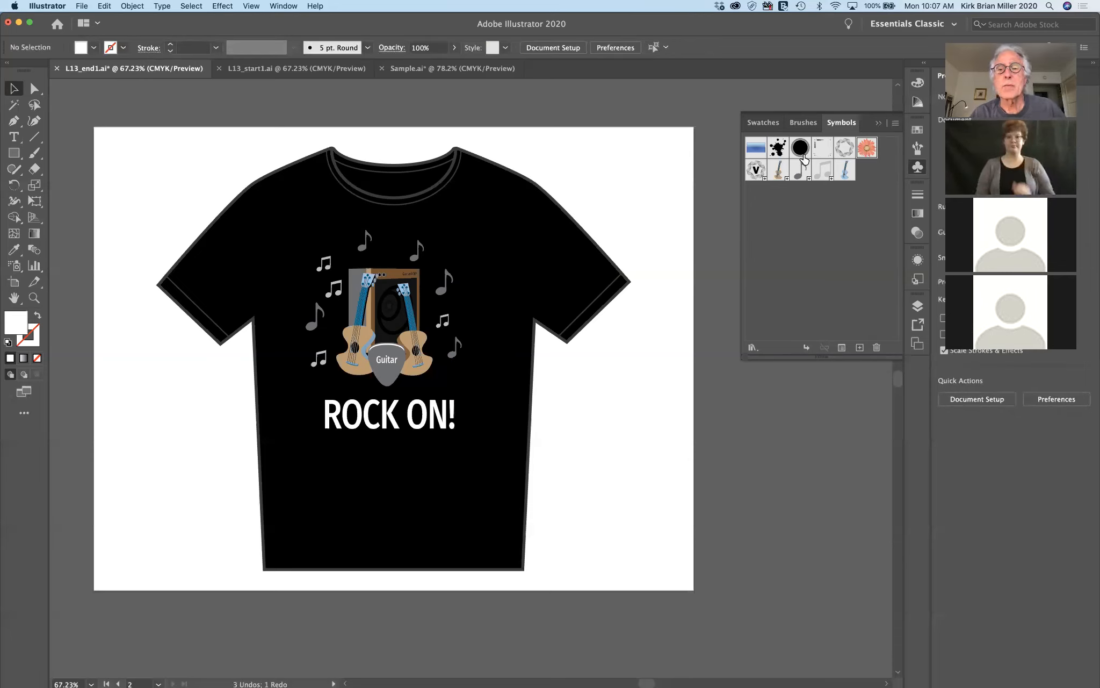
left_click_drag(865, 149, 519, 237)
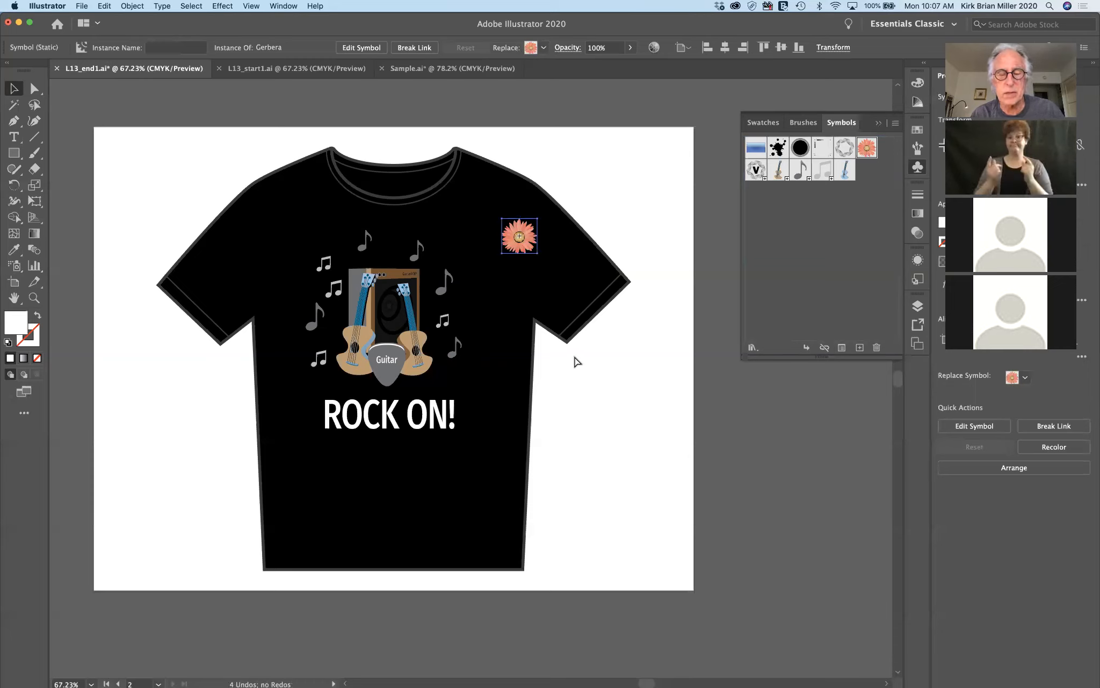
key("super+z")
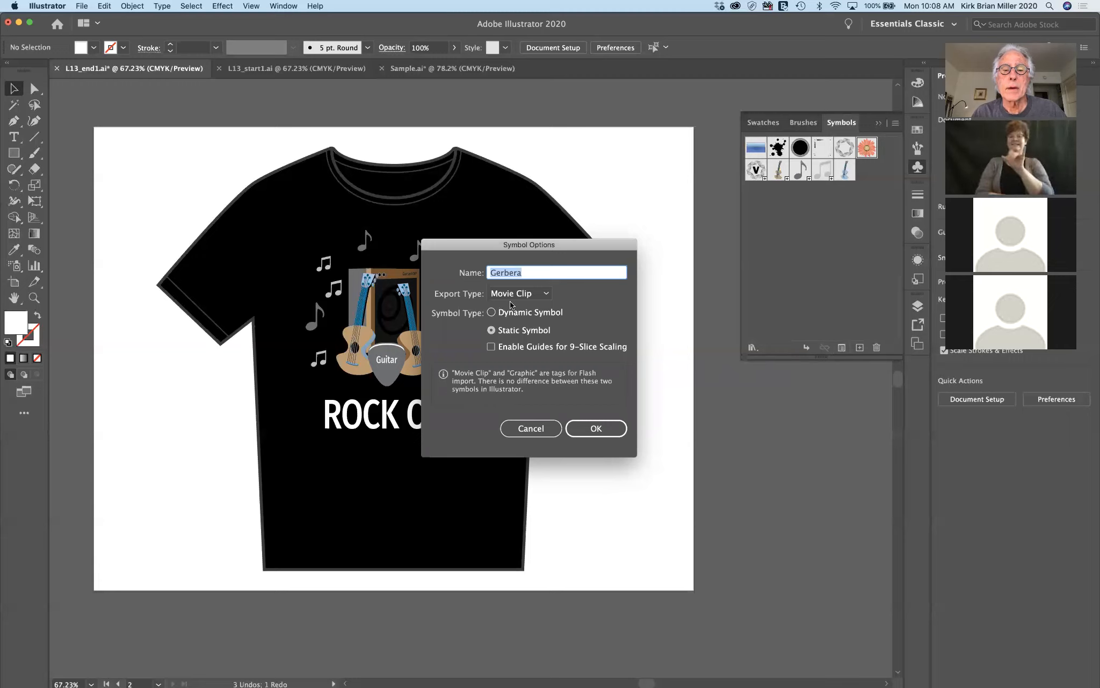
Review the export type choices in the Gerbera symbol's options and dismiss them without changes
left_click(540, 295)
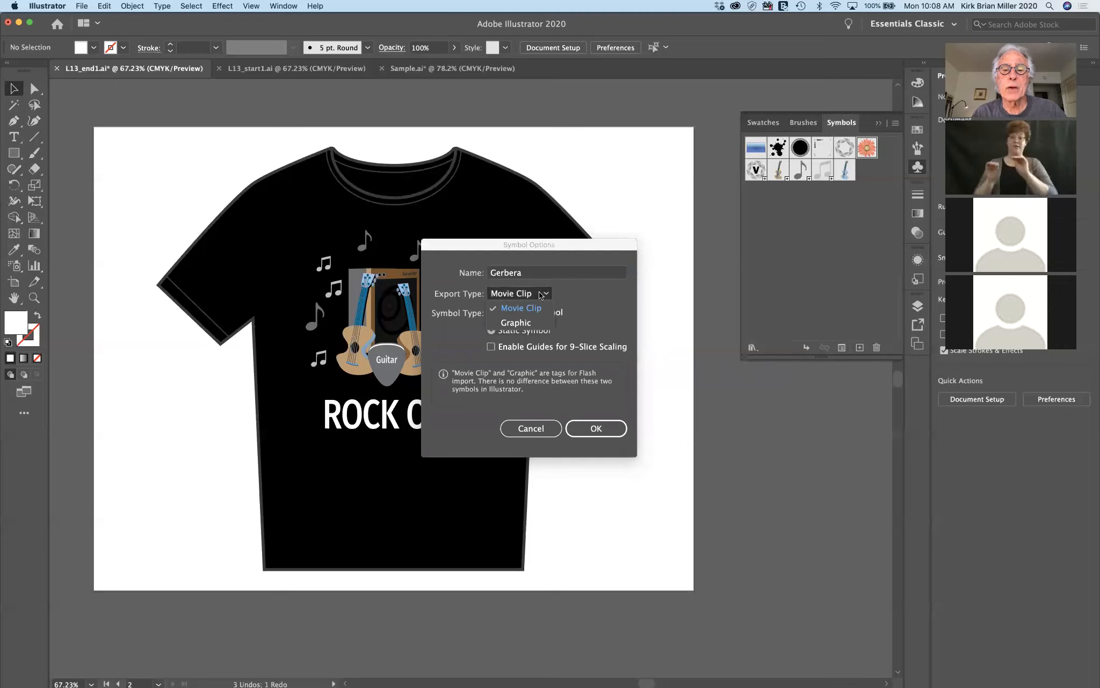
left_click(522, 307)
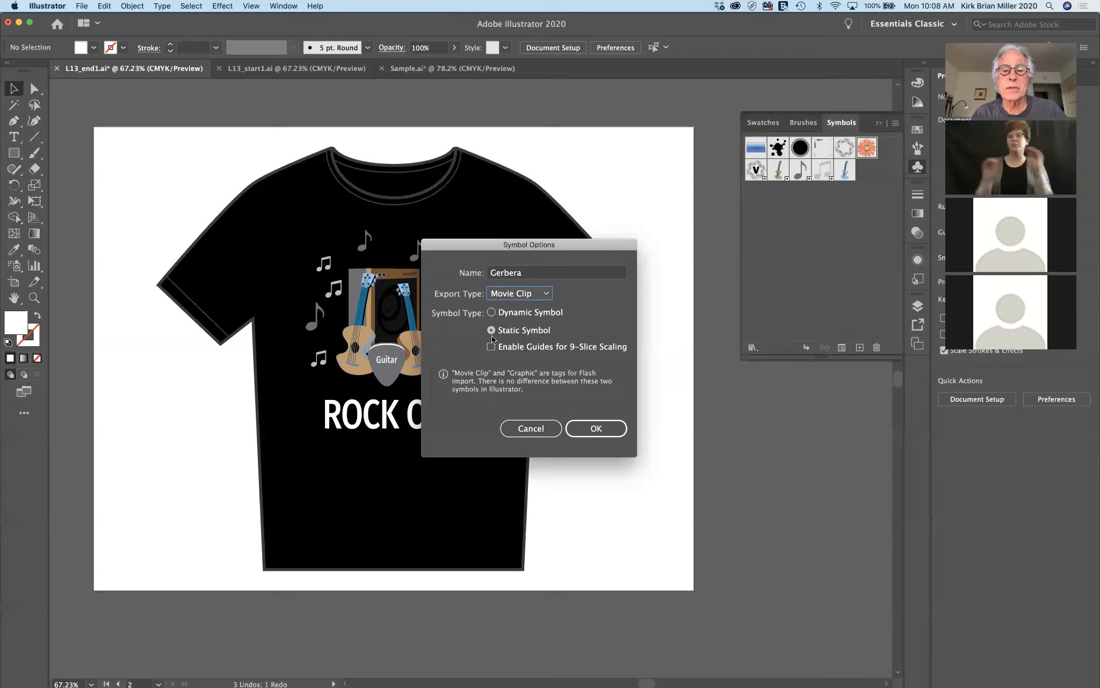
left_click(536, 432)
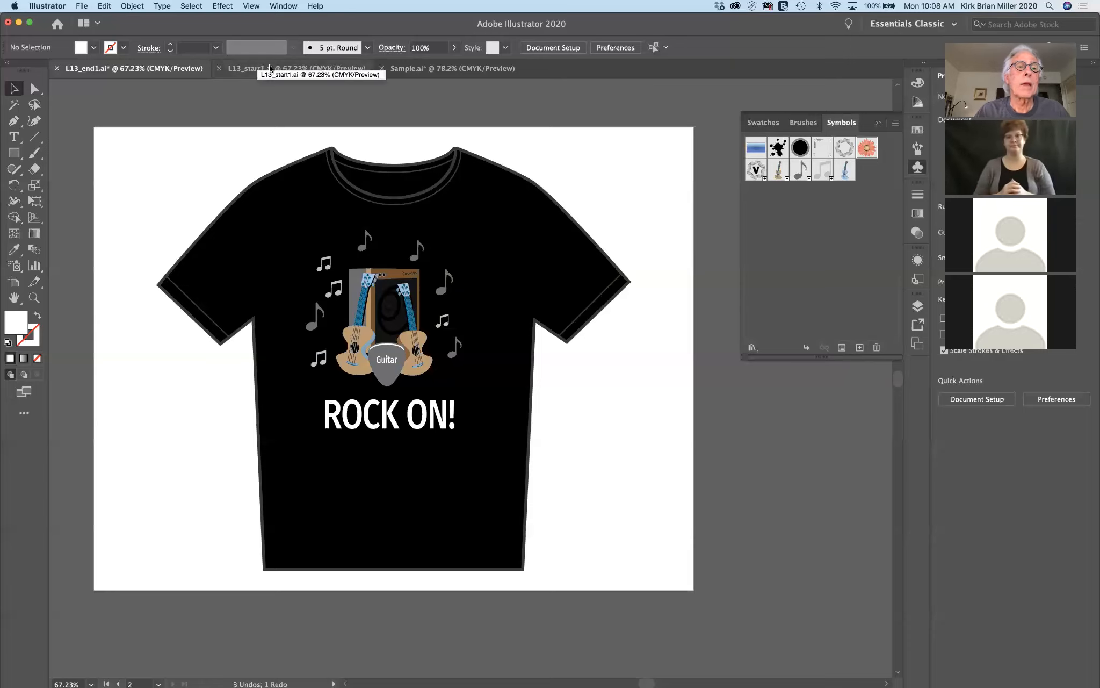
Look over the open L13_start1.ai and Sample.ai documents
left_click(252, 70)
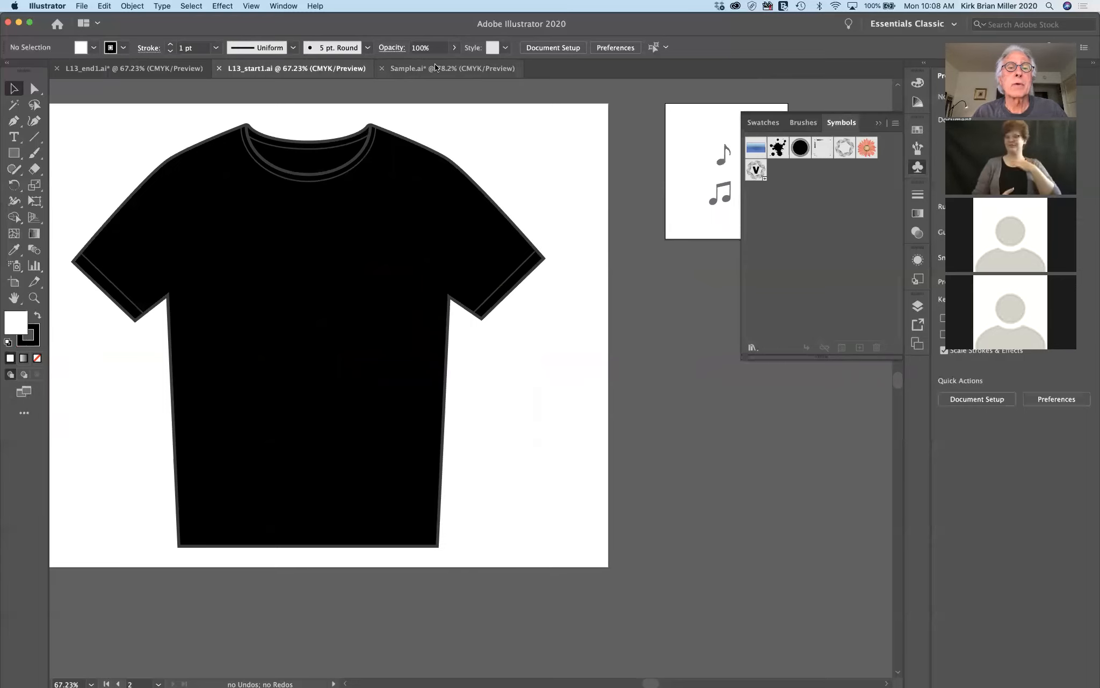
left_click(415, 67)
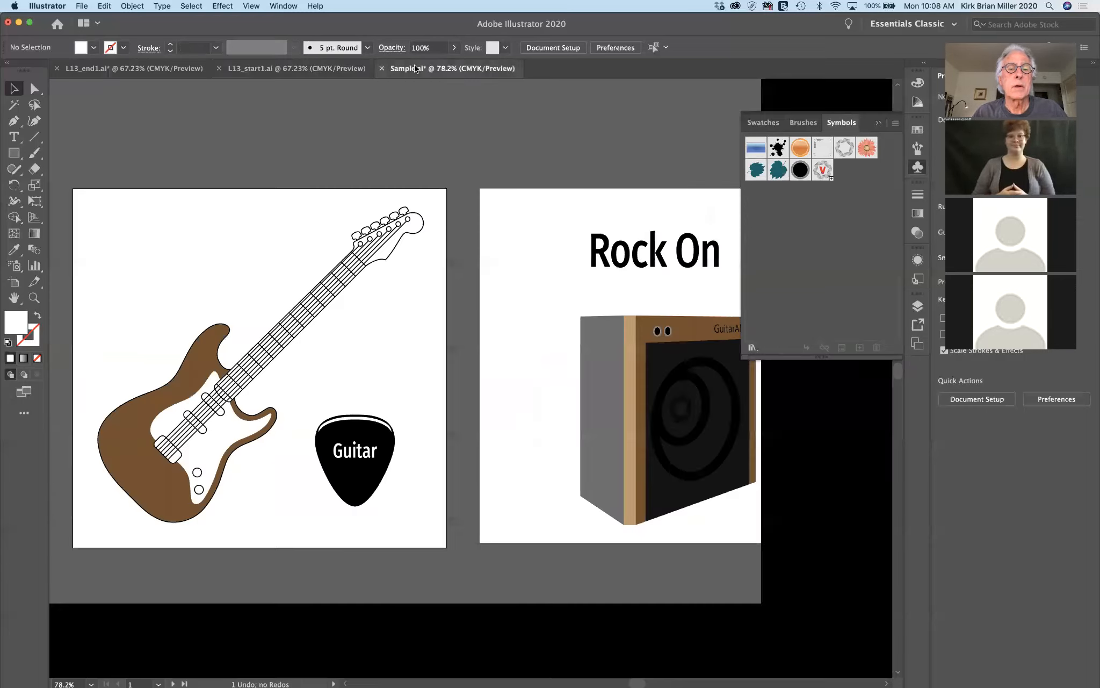
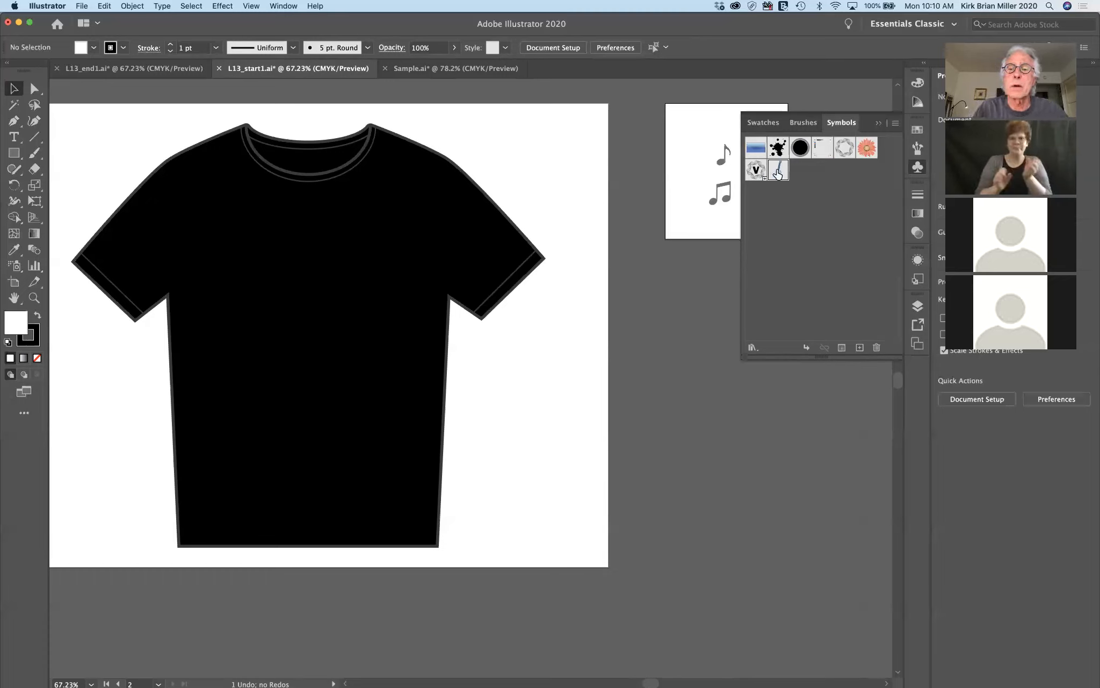
Place the Guitar symbol in the middle of the shirt in L13_start1.ai and put a duplicate to its left
left_click_drag(777, 172, 338, 365)
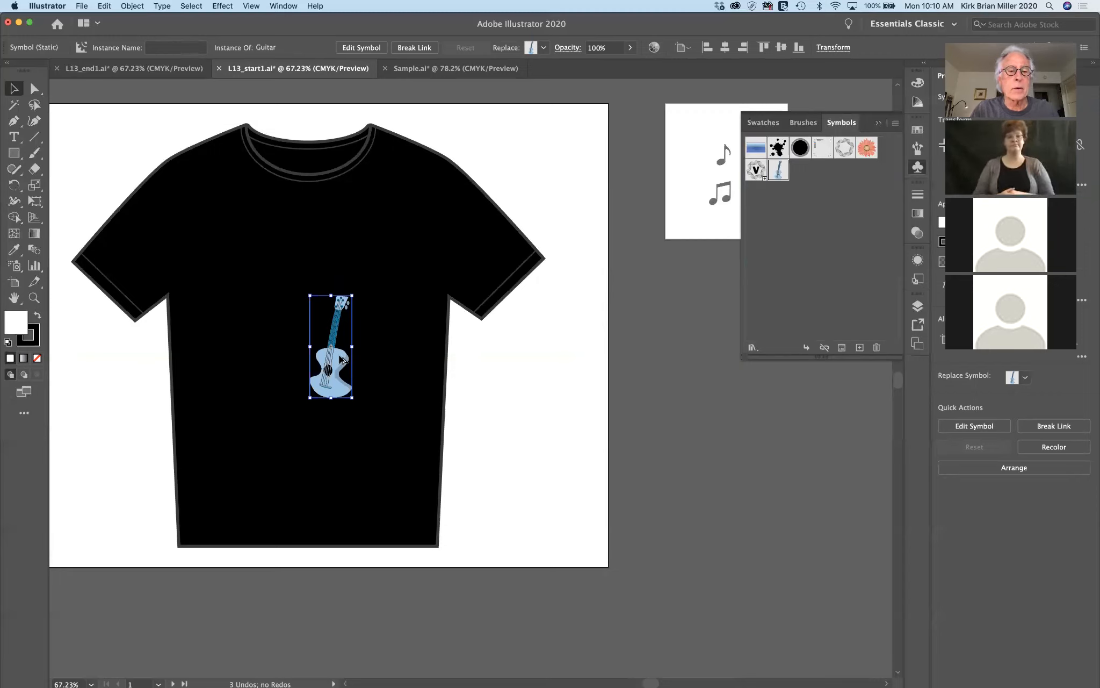
left_click_drag(339, 359, 289, 369)
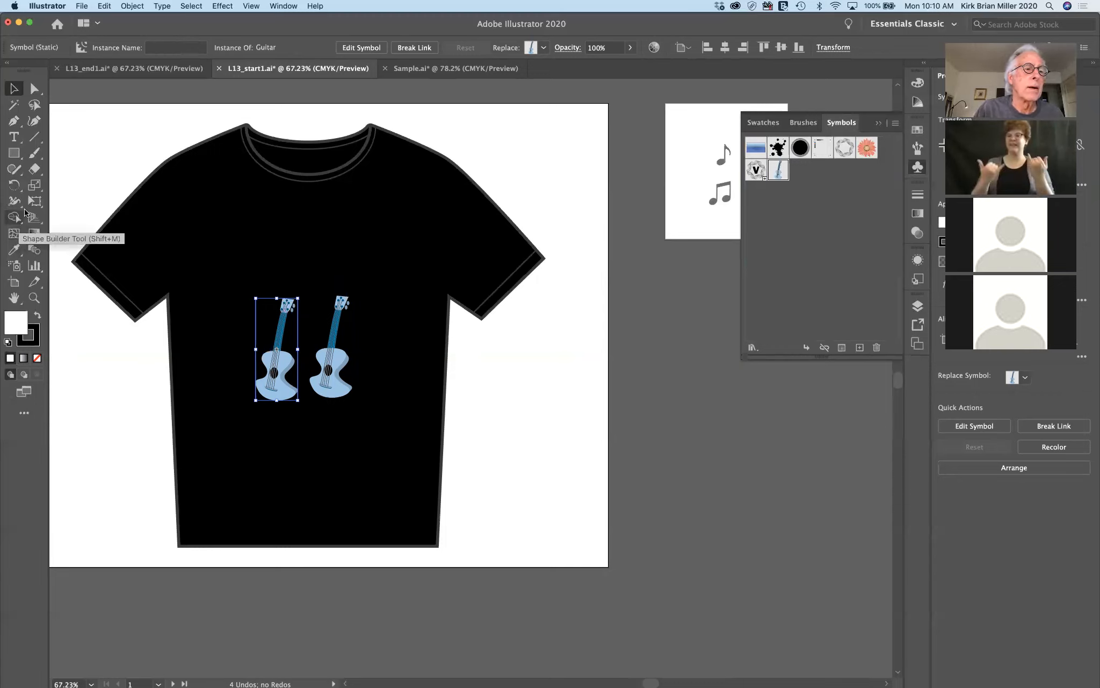
Reflect the left guitar instance across the vertical axis with the preview enabled
left_click(15, 185)
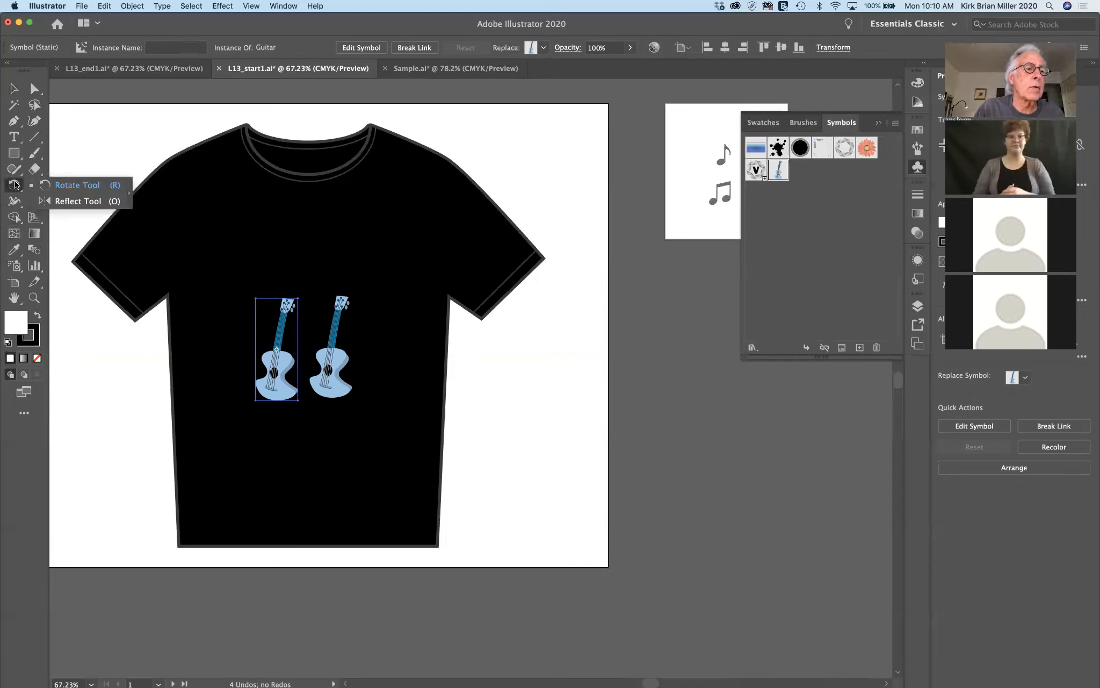
left_click(78, 201)
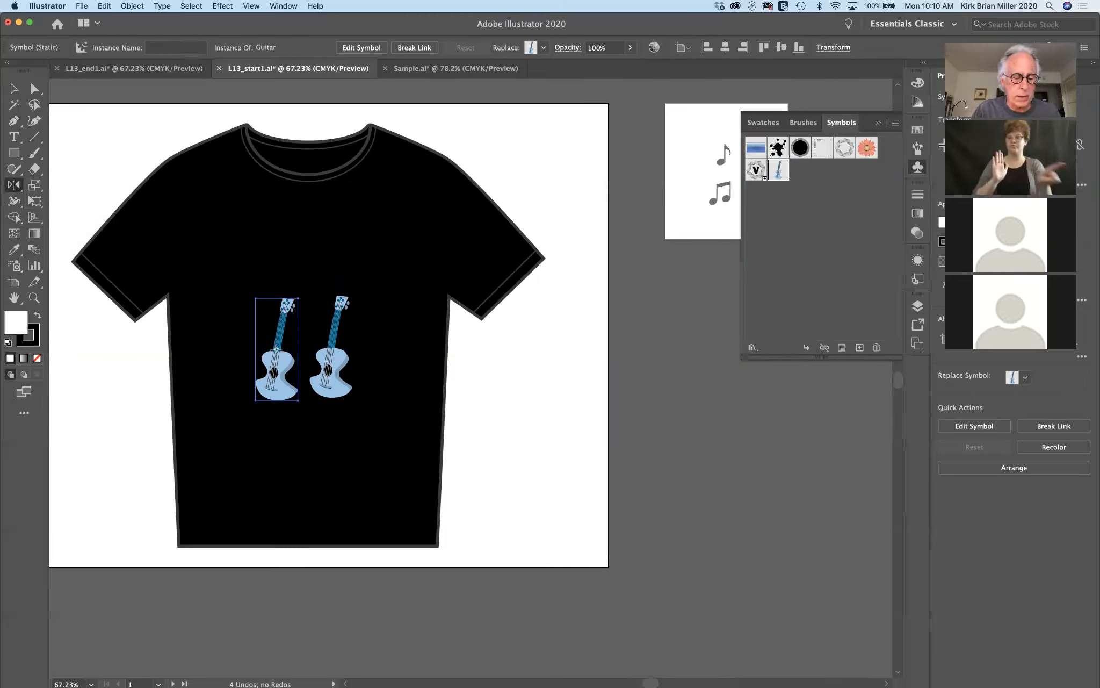
left_click(276, 351, "alt")
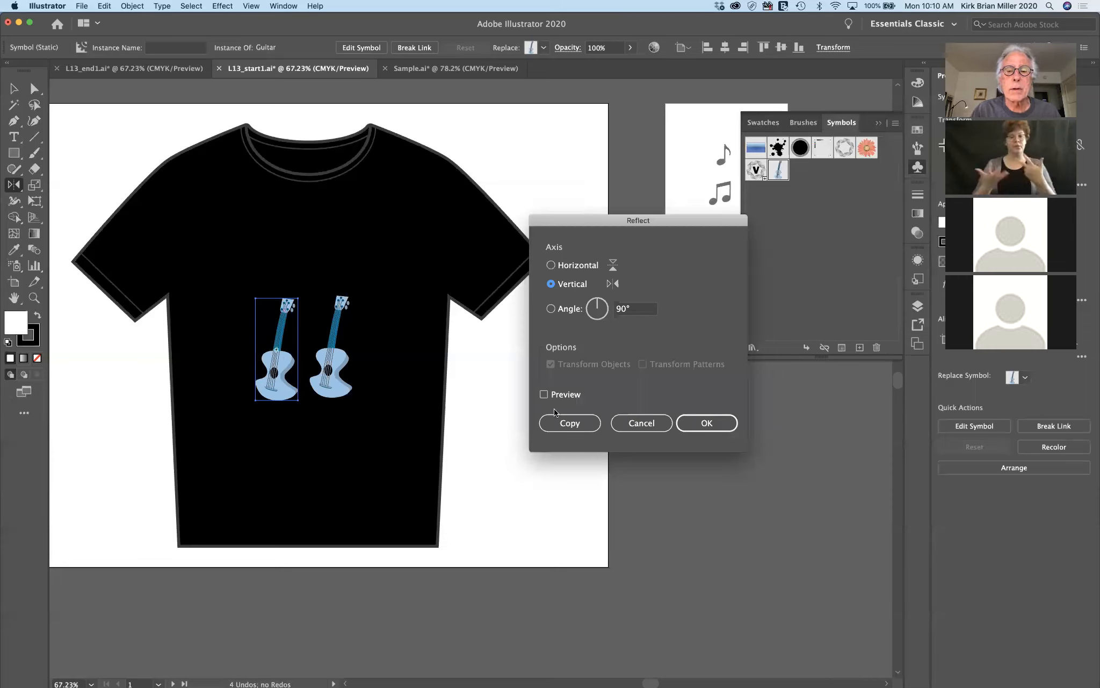
left_click(544, 394)
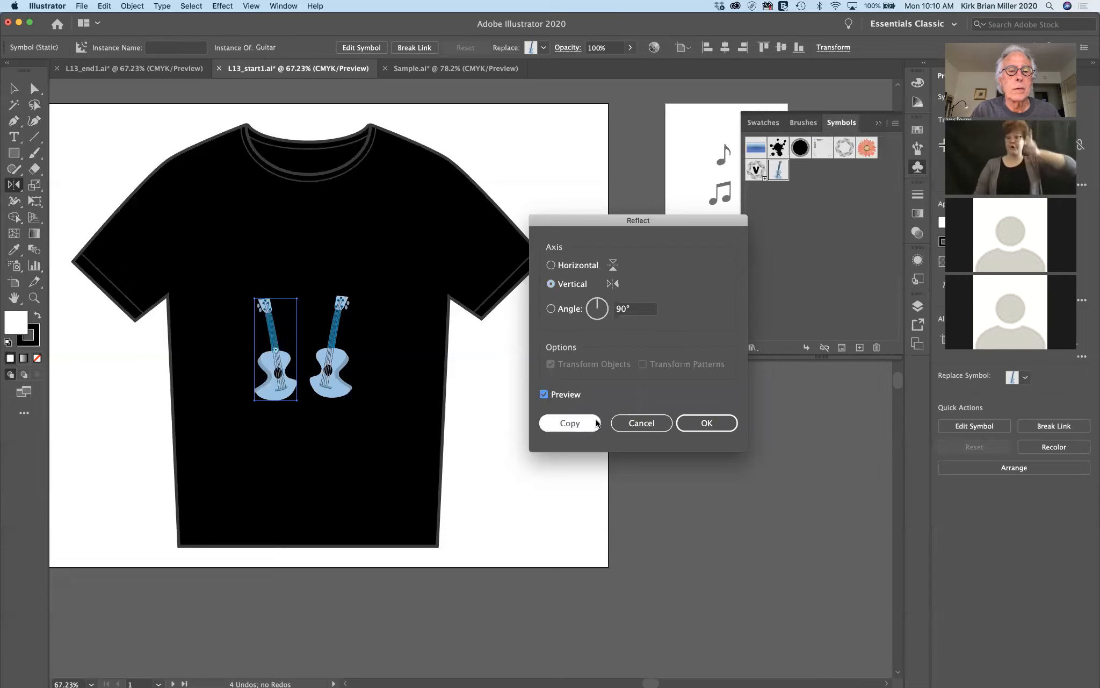
left_click(707, 423)
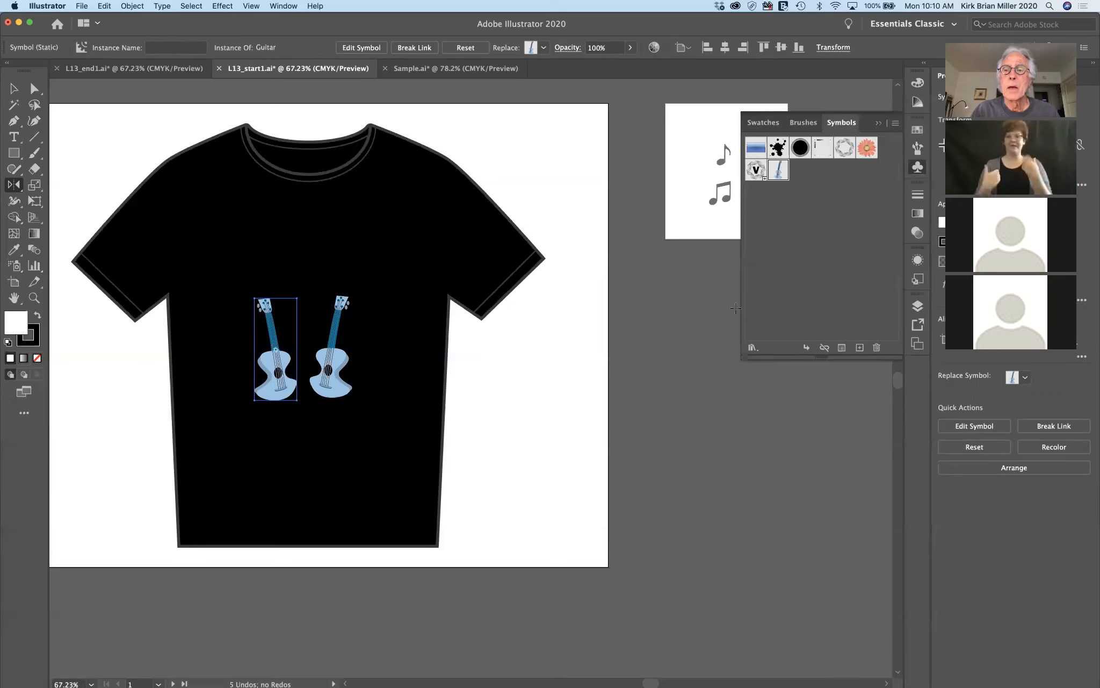
Check how the guitar instances are listed in the Content layer, and return to the document's symbols
left_click(918, 305)
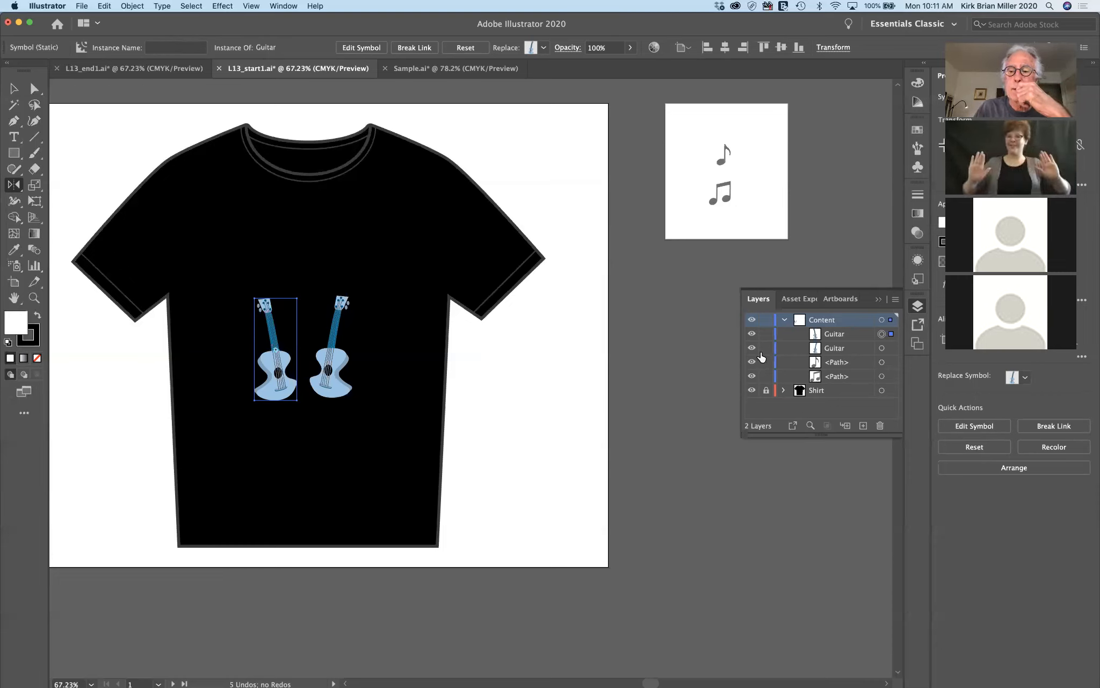
left_click(879, 302)
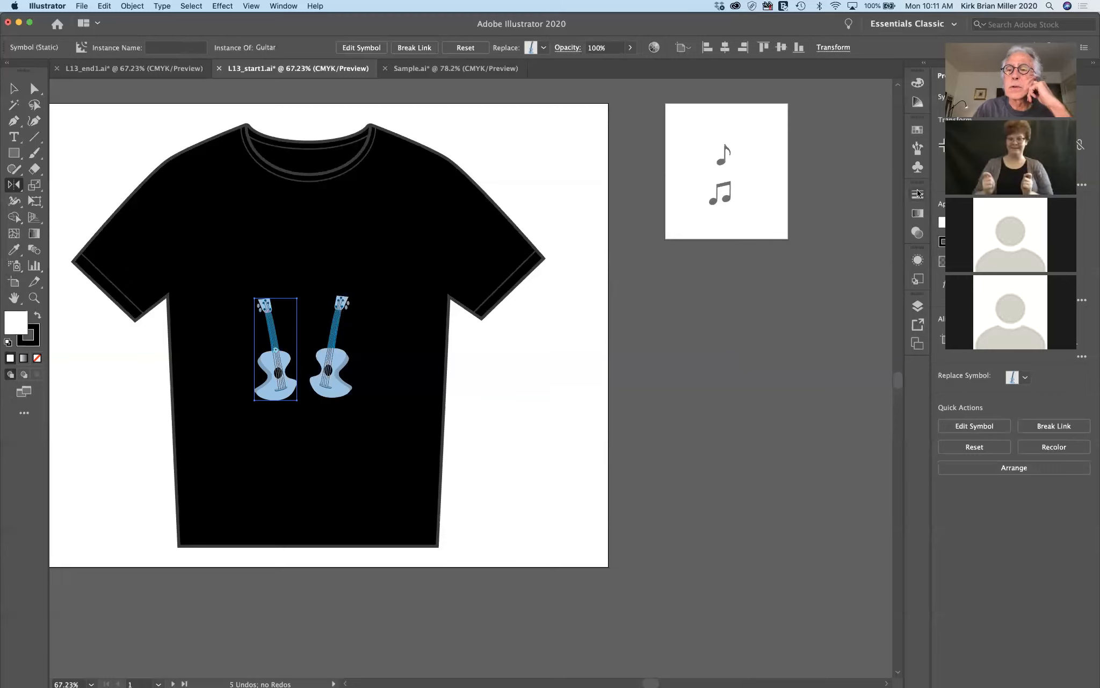
left_click(918, 167)
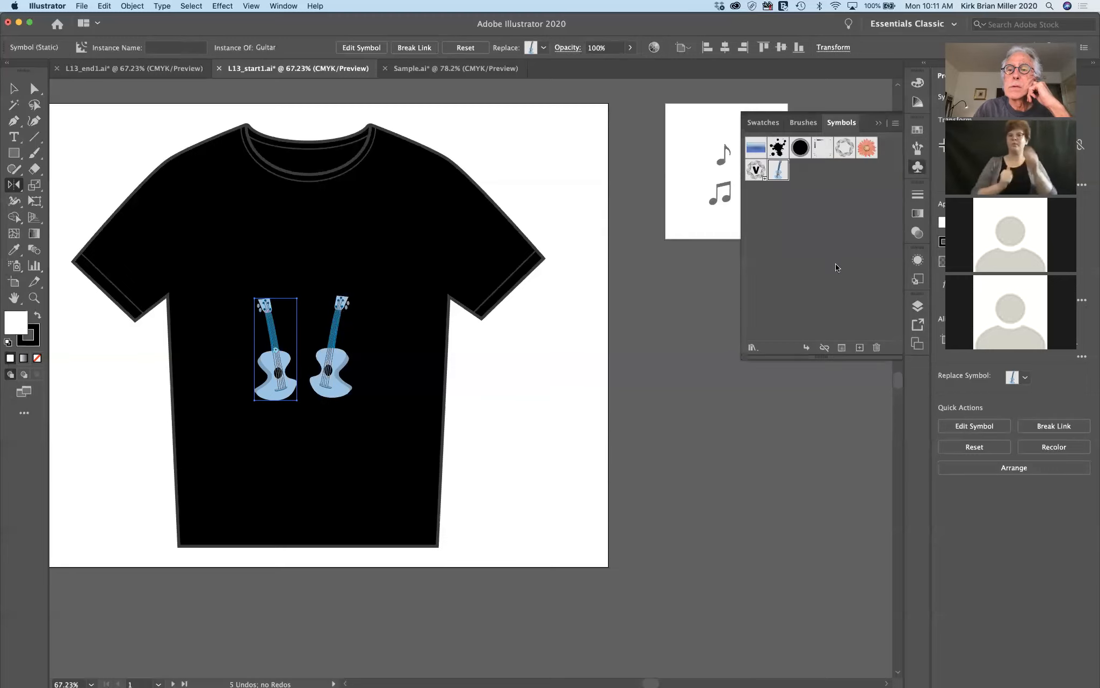
Open the Guitar symbol's artwork for editing
double_click(780, 170)
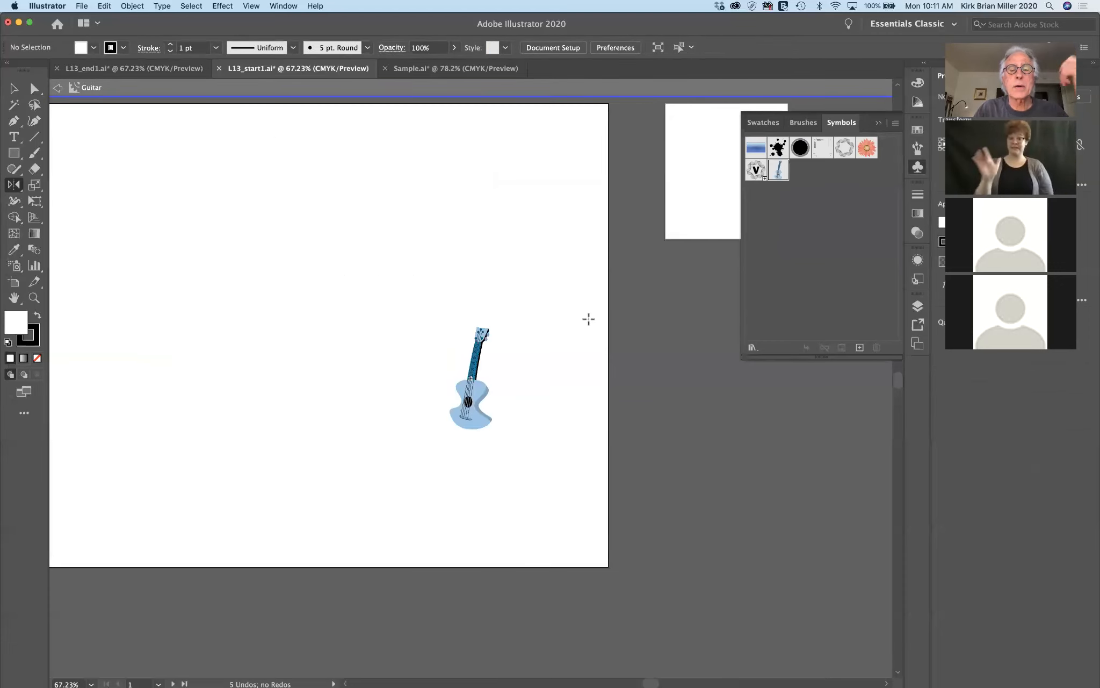
scroll(591, 316, "up", 5)
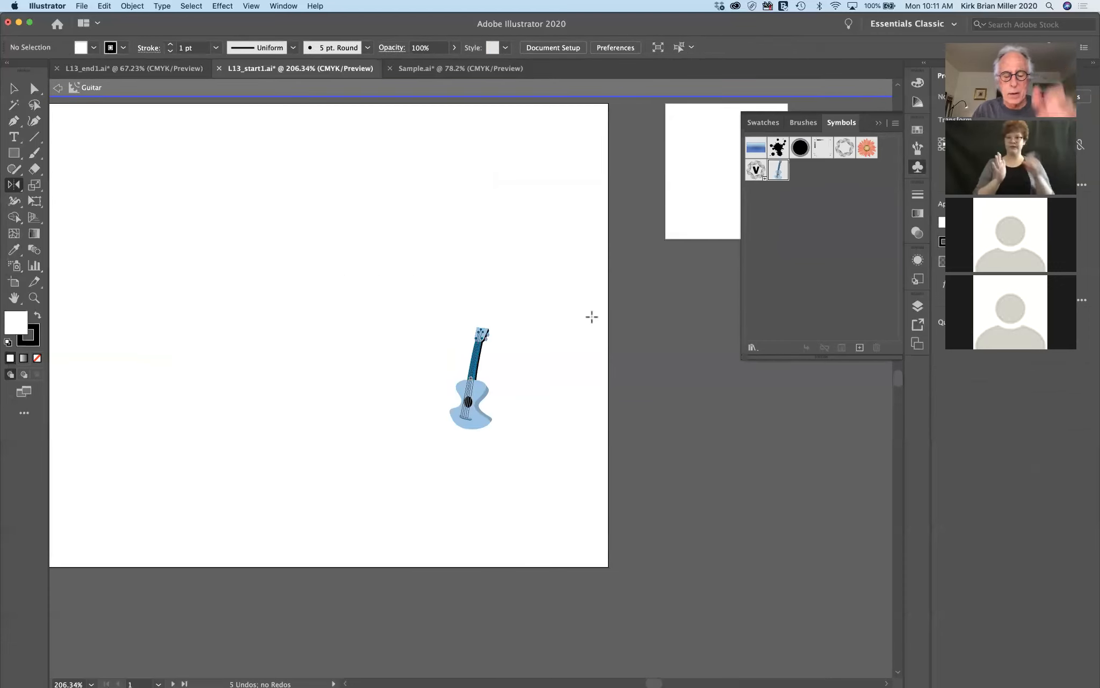
scroll(591, 317, "left", 5)
scroll(591, 317, "down", 3)
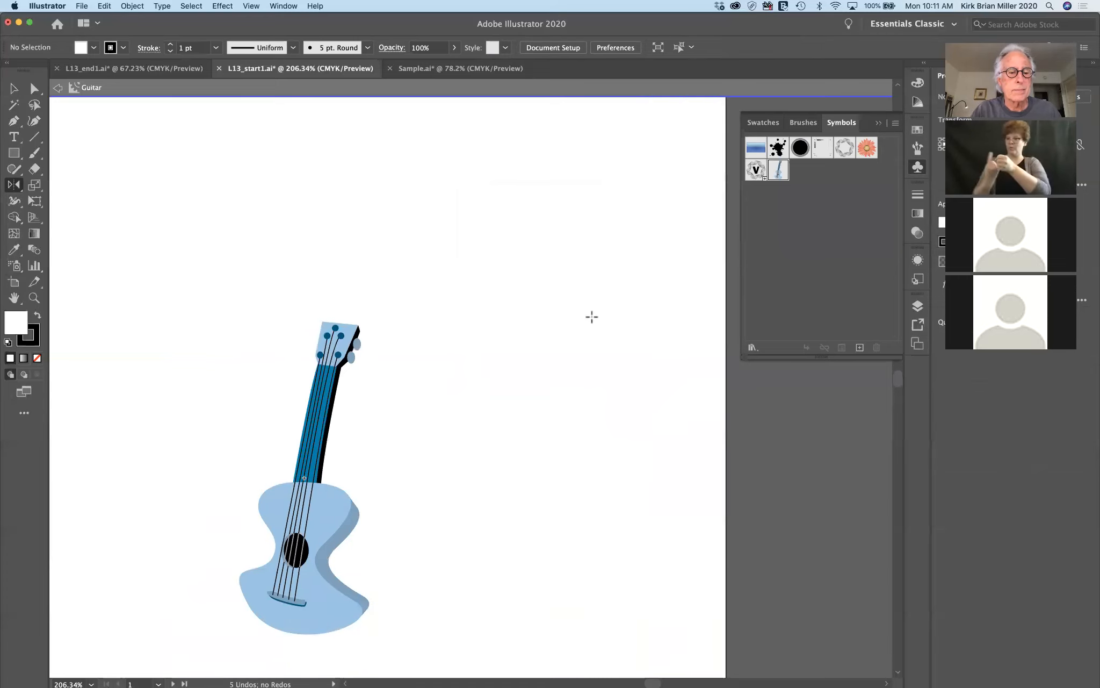
scroll(591, 317, "right", 1)
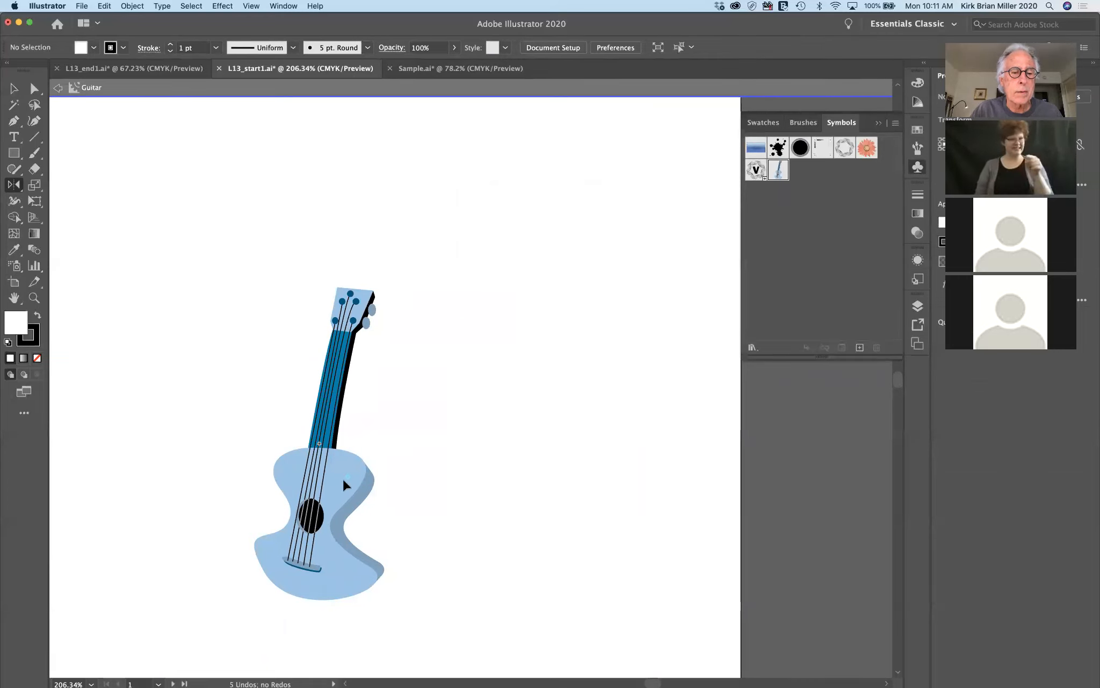
Select the light blue front shape of the guitar body with the Group Selection tool and fill it with a light brown swatch
left_click(37, 107)
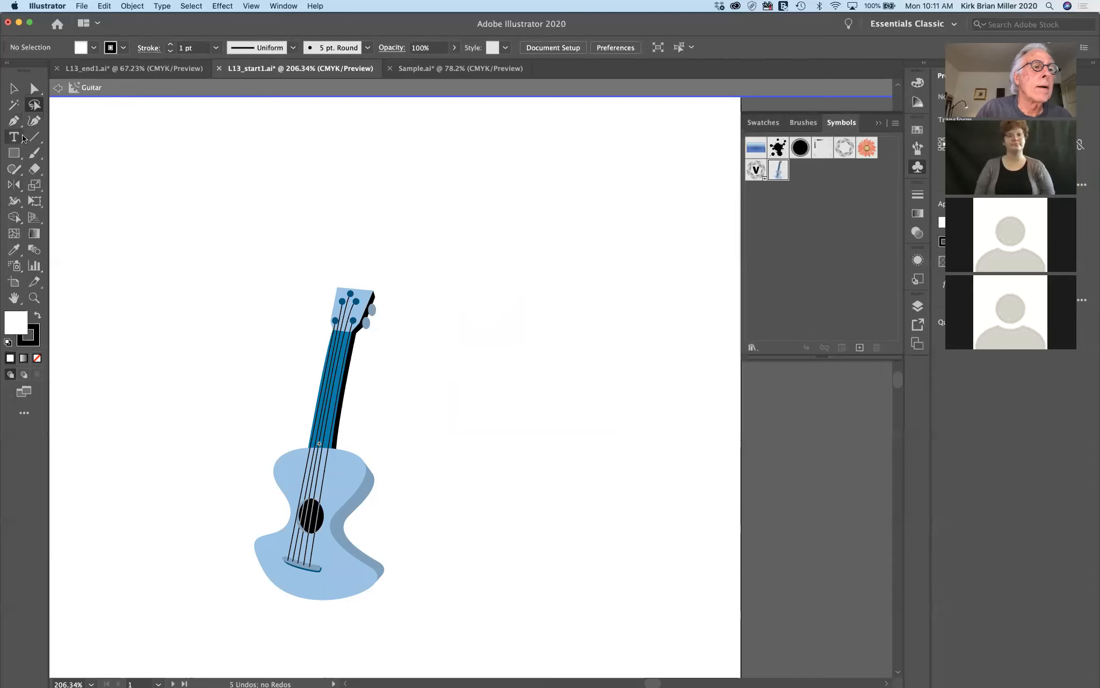
left_click(41, 92)
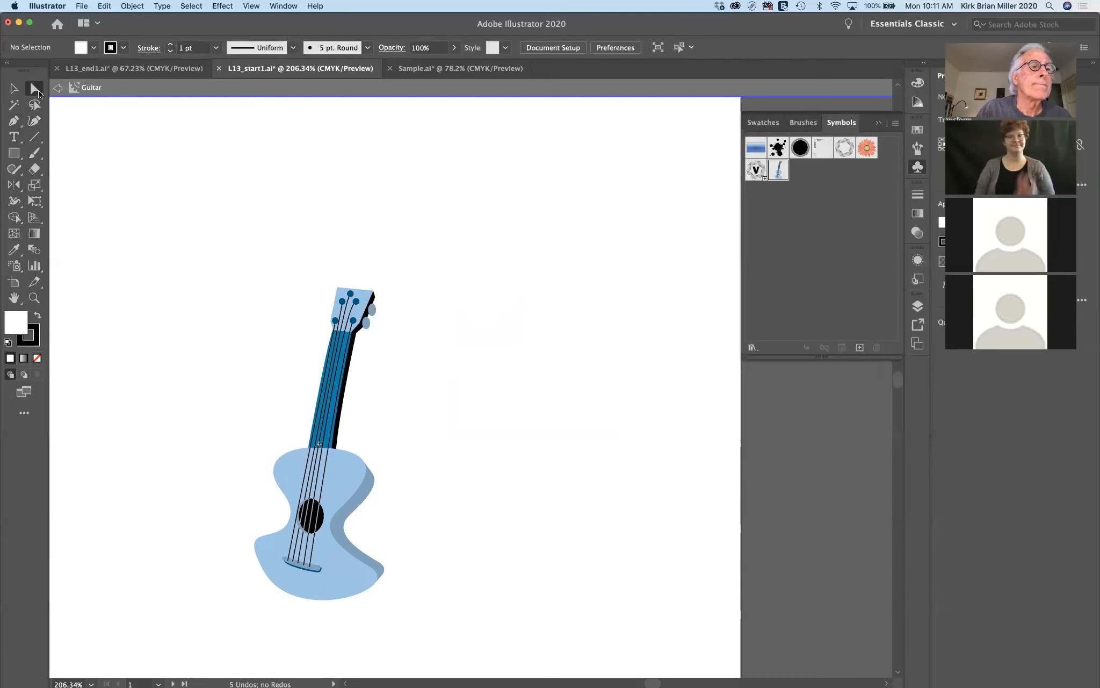
left_click(67, 105)
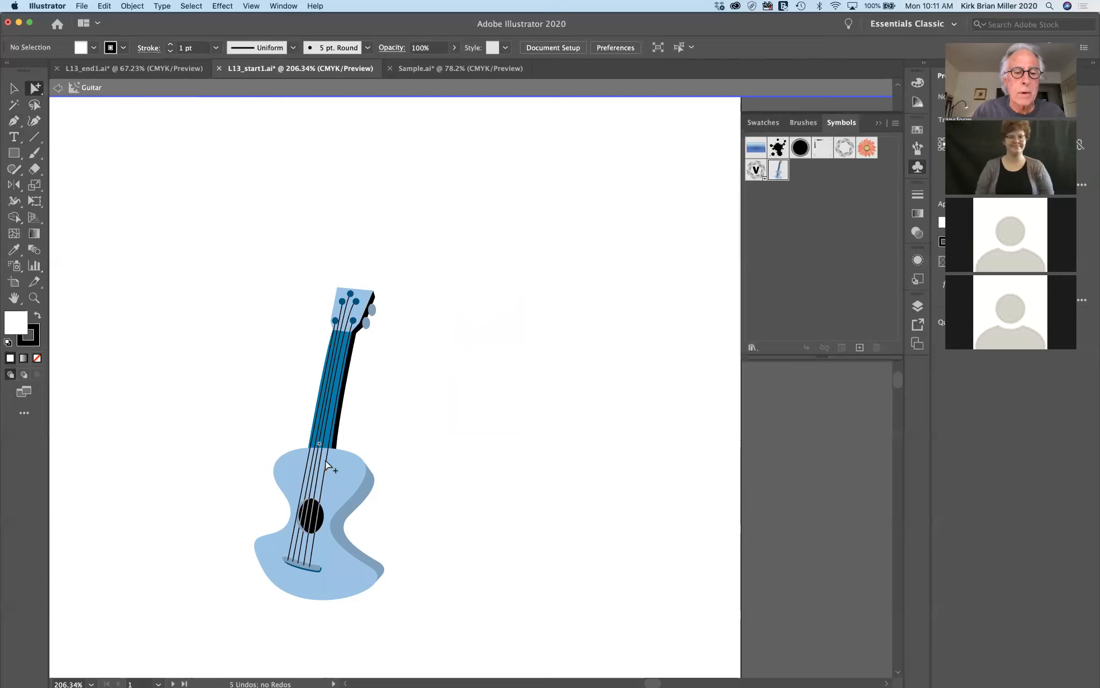
left_click(350, 469)
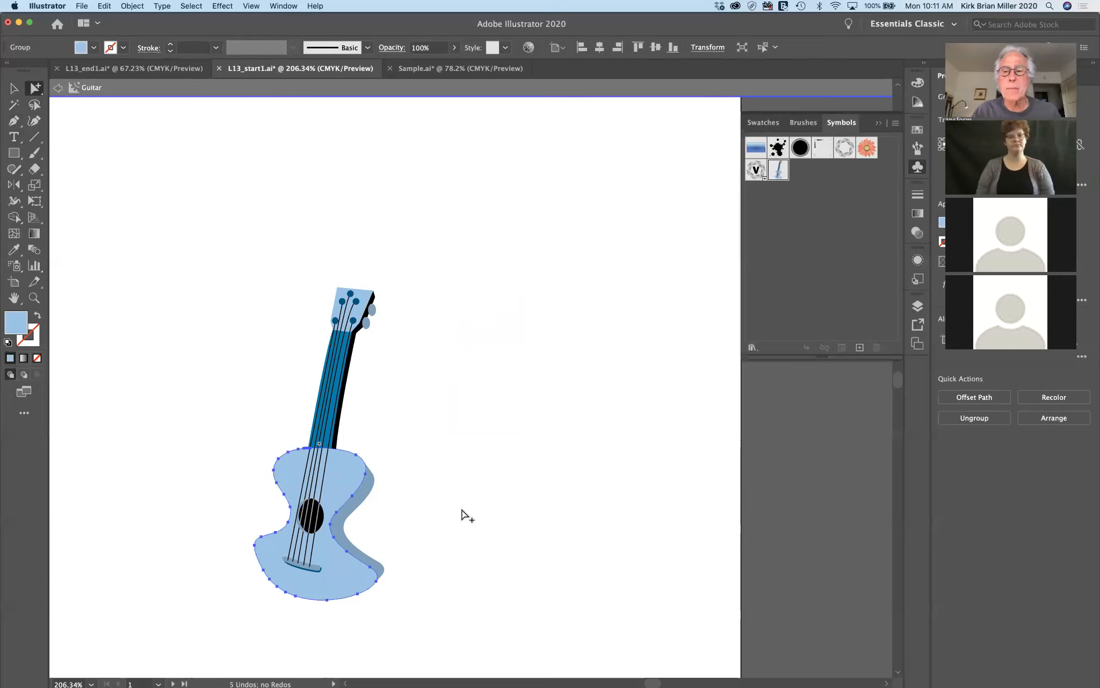
left_click(917, 130)
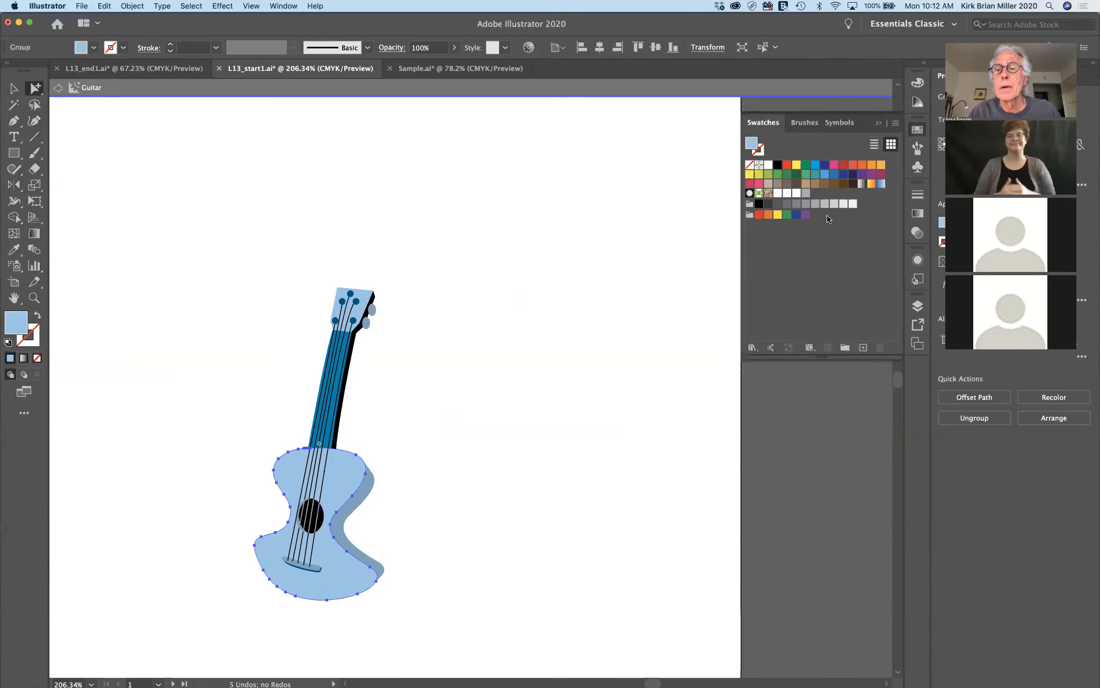
left_click(814, 184)
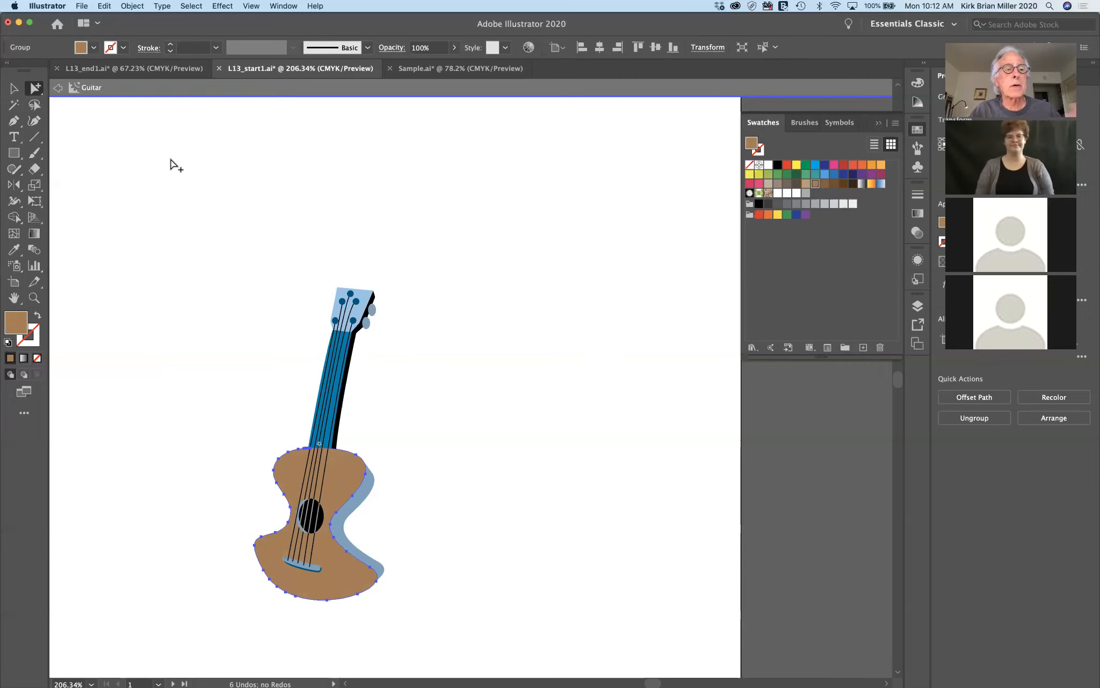
Leave symbol editing and return to the T-shirt artwork, showing both guitar instances at 100% with the swatches collapsed
left_click(56, 88)
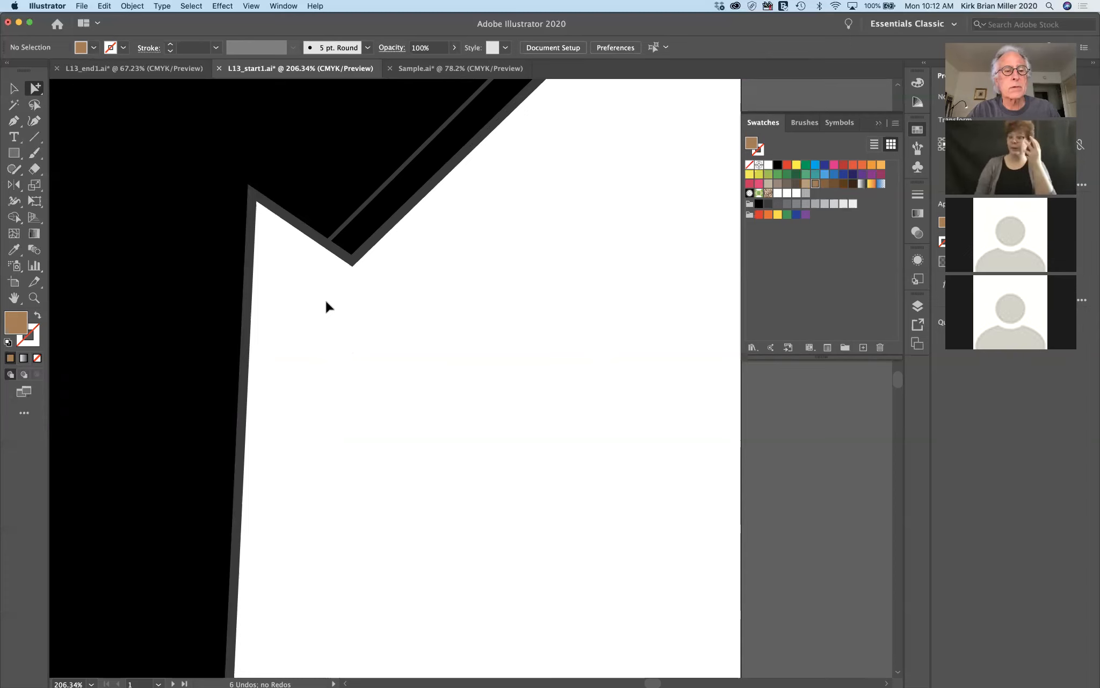
key("super+minus")
key("super+minus")
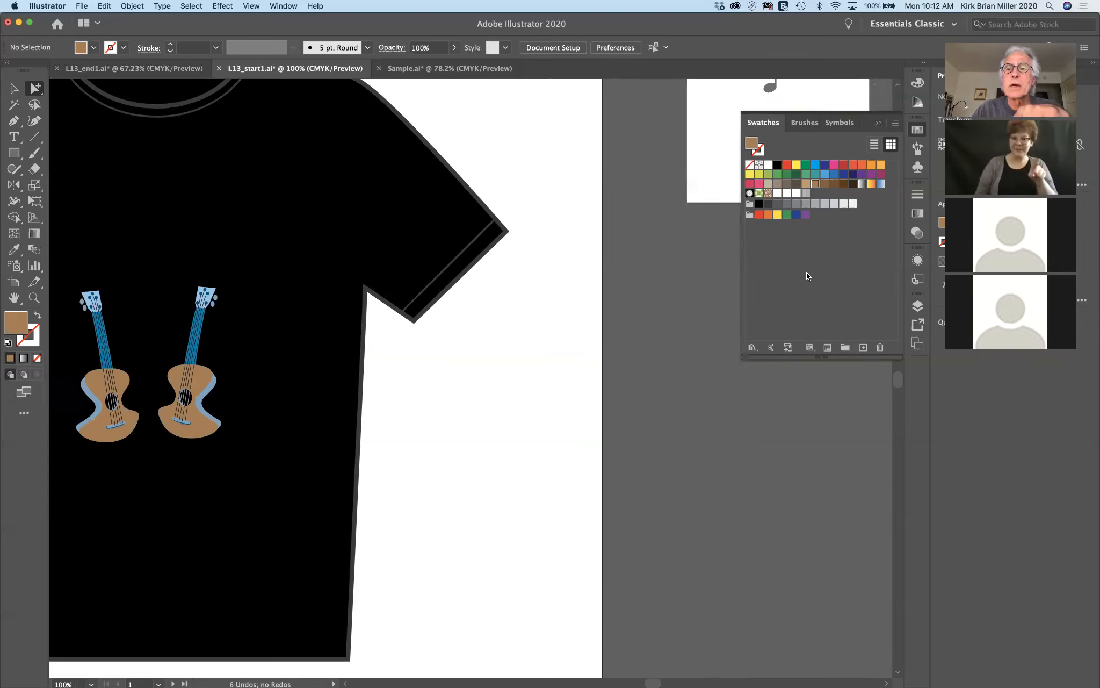
left_click(877, 122)
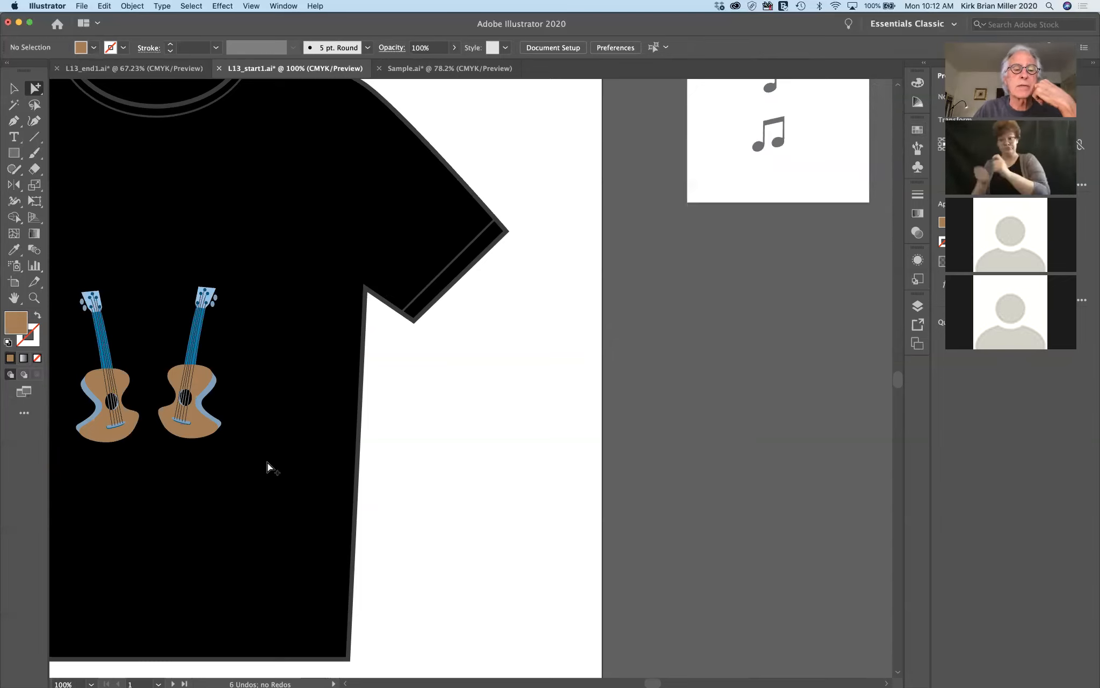
scroll(267, 462, "left", 5)
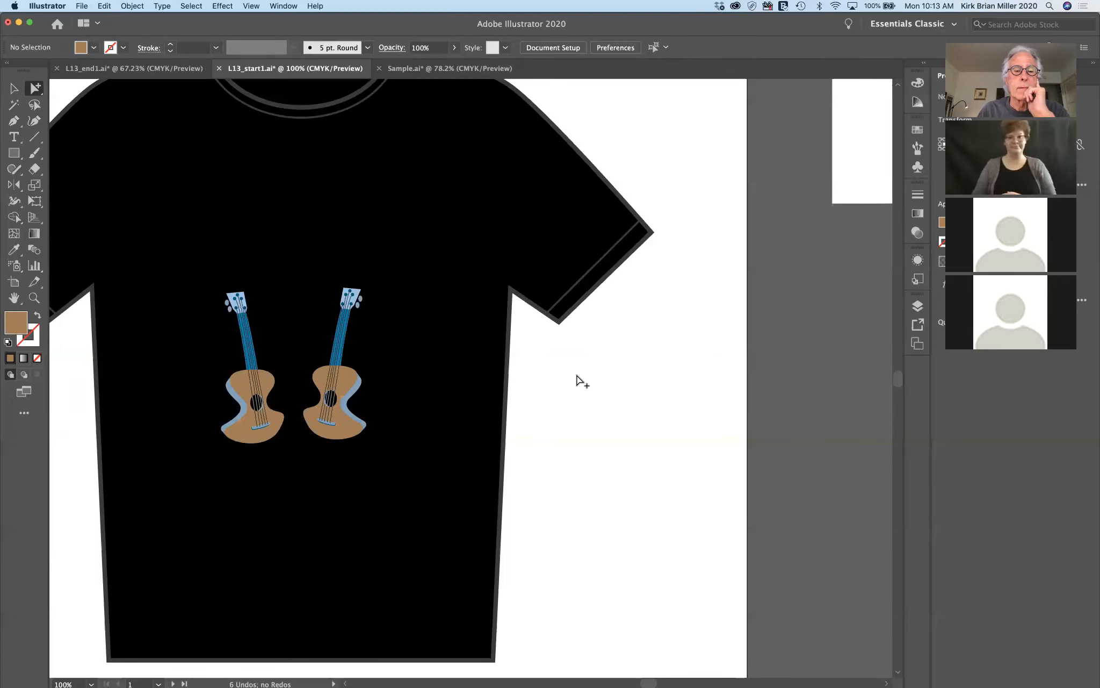
scroll(582, 381, "up", 2)
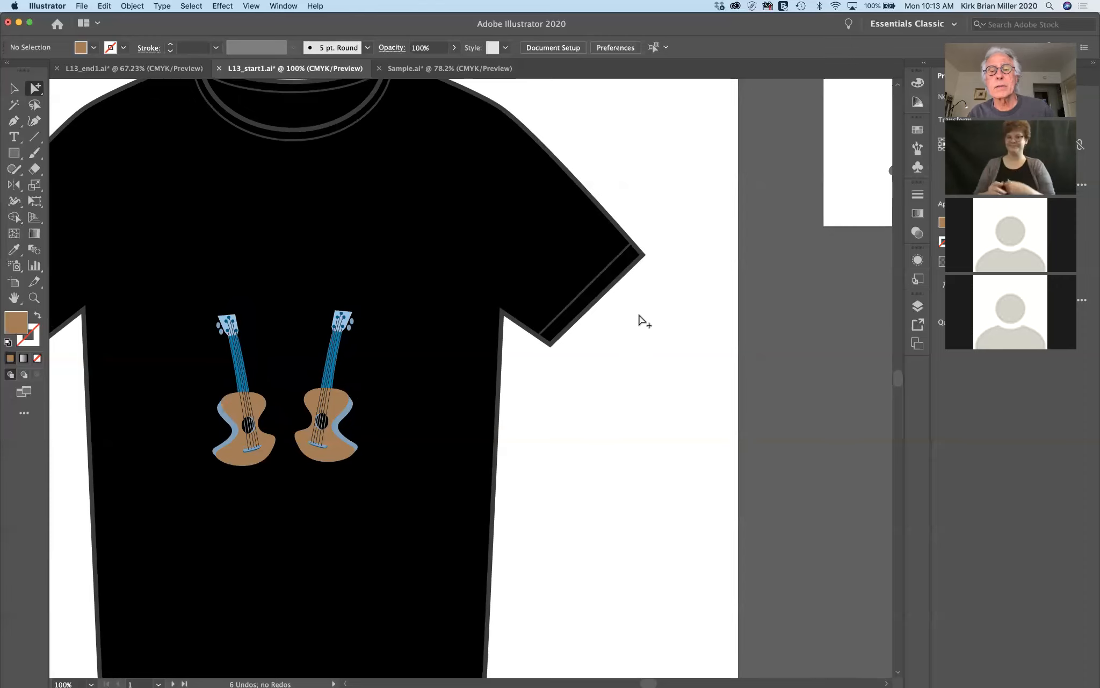
Select the single music note on the second artboard and detach the document's symbols into a floating palette
scroll(639, 321, "right", 5)
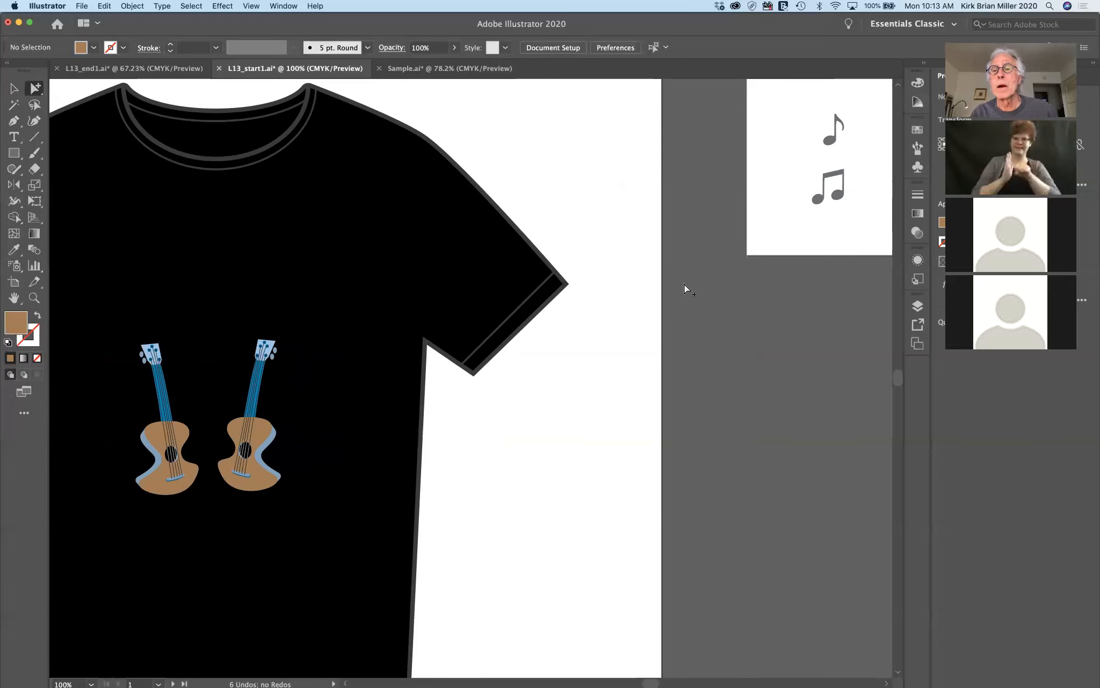
left_click(834, 141)
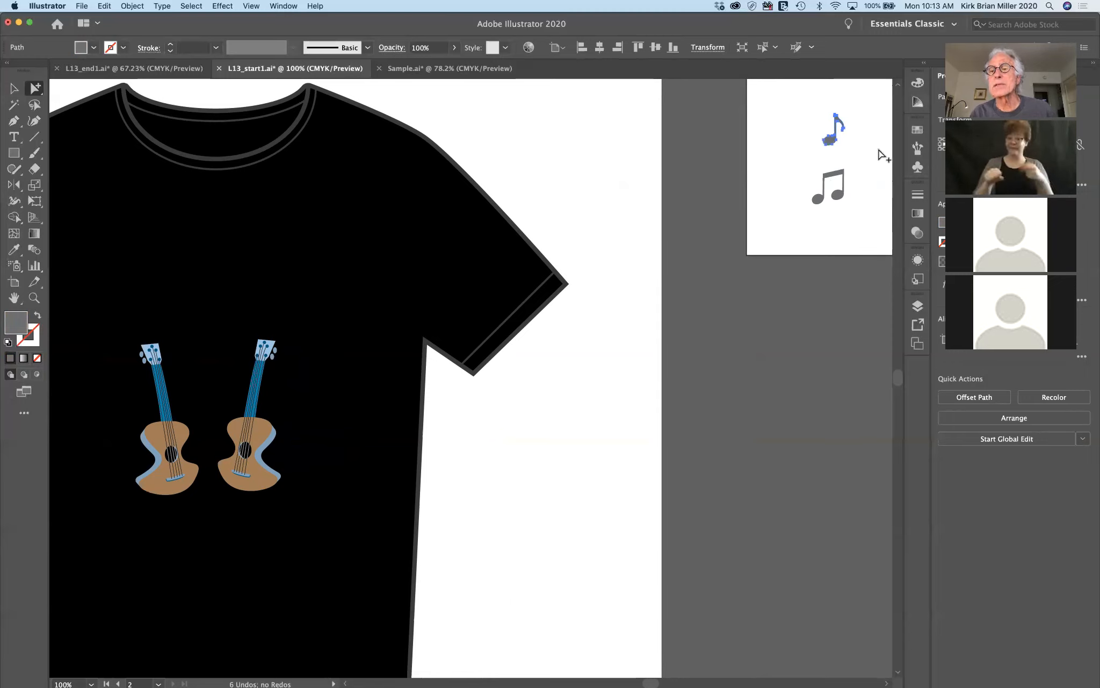
left_click(913, 169)
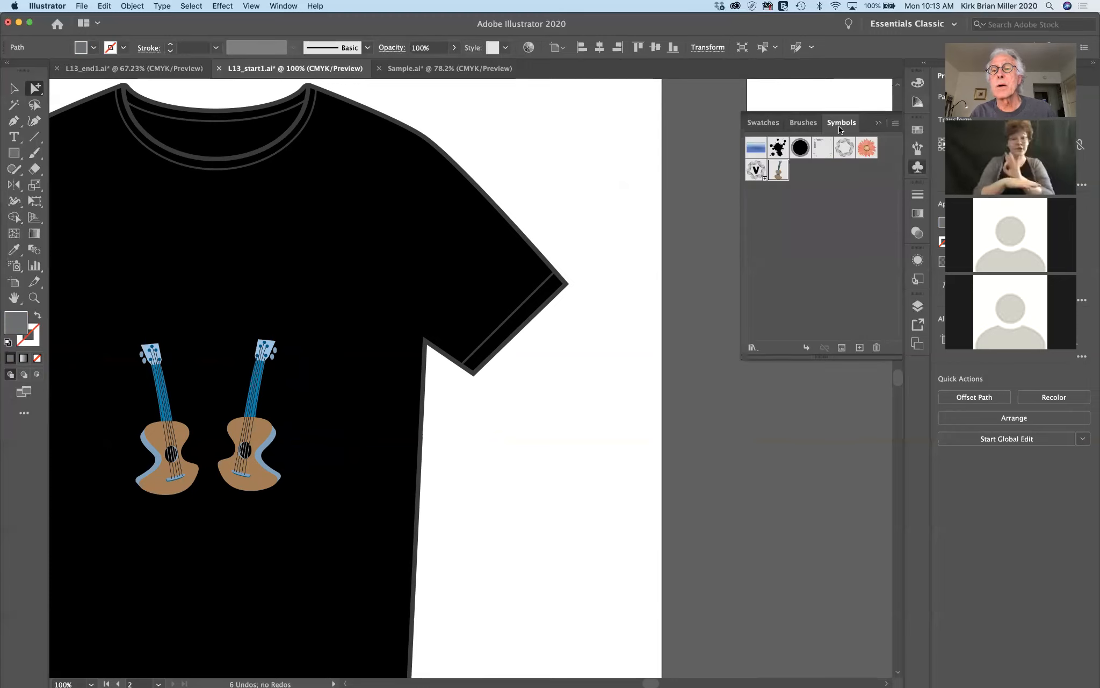
mouse_move(832, 125)
left_mouse_down()
mouse_move(720, 394)
mouse_move(725, 376)
left_mouse_up()
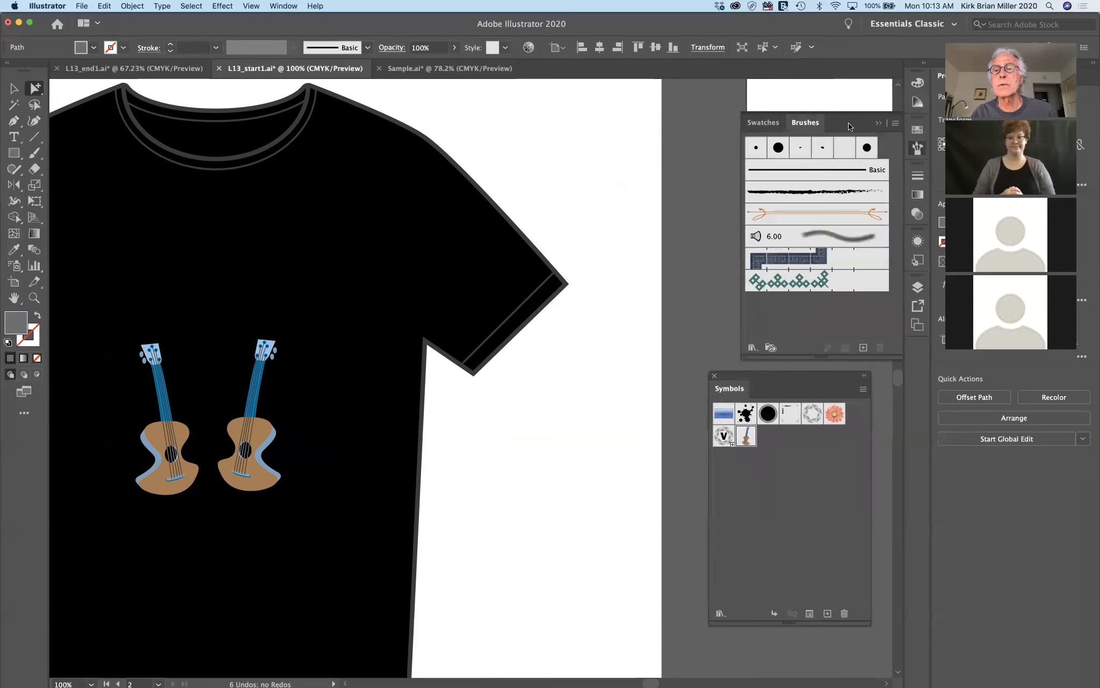
left_click(878, 122)
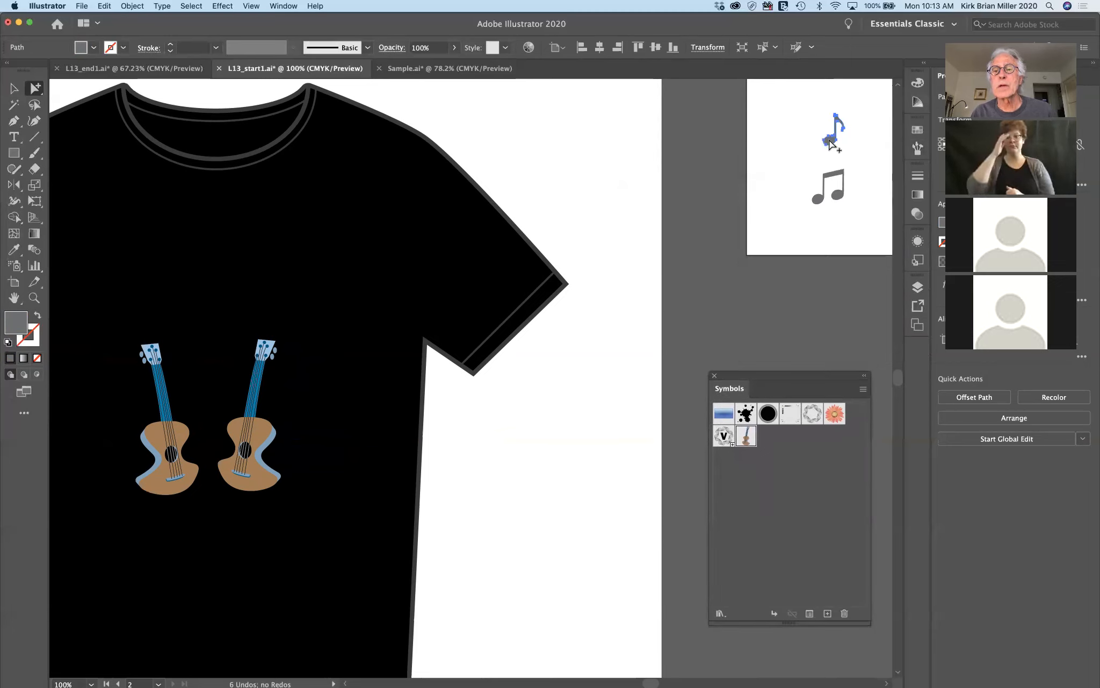
Create a dynamic movie clip symbol named "note 1" from the single music note
left_click_drag(830, 144, 784, 442)
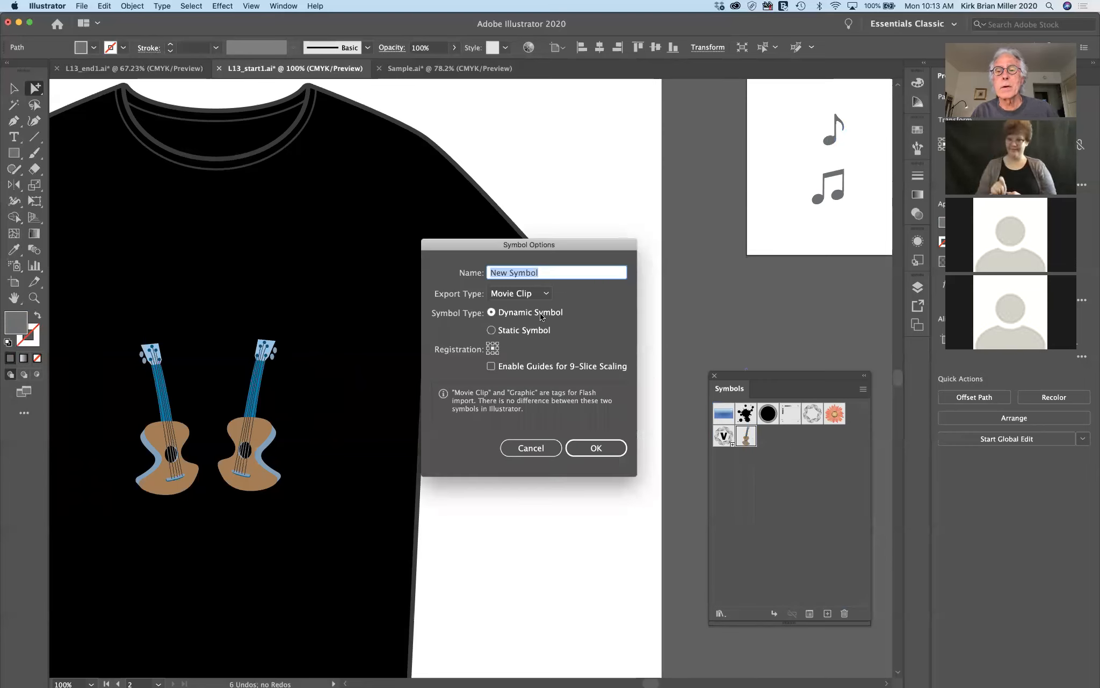
type("not")
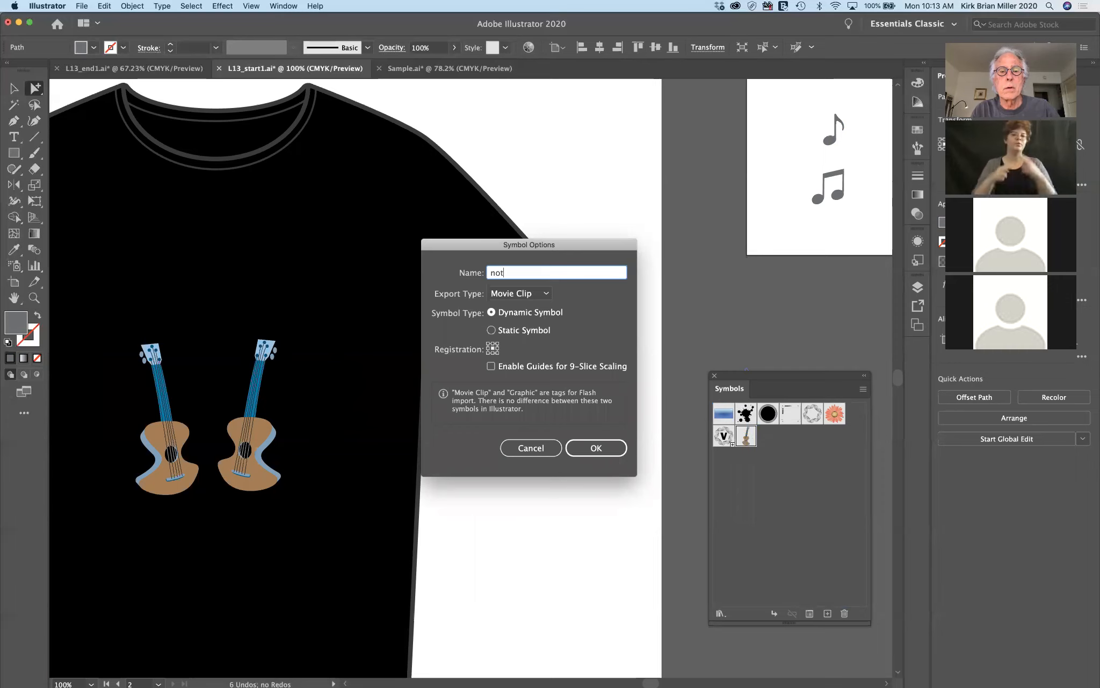
type("e 1")
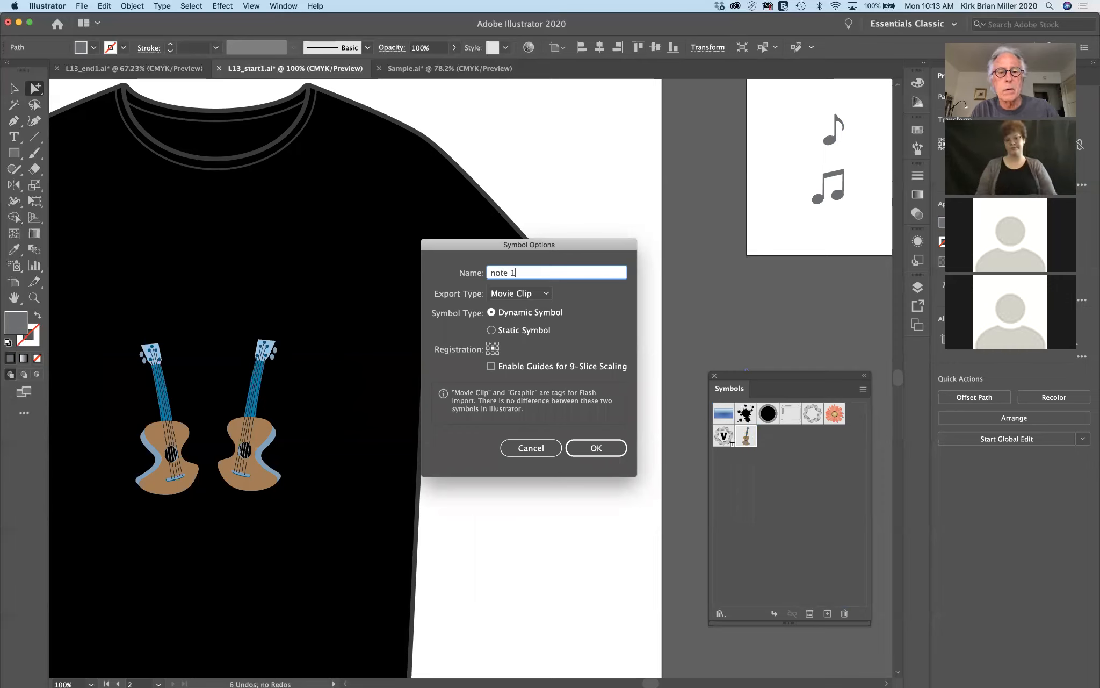
left_click(594, 448)
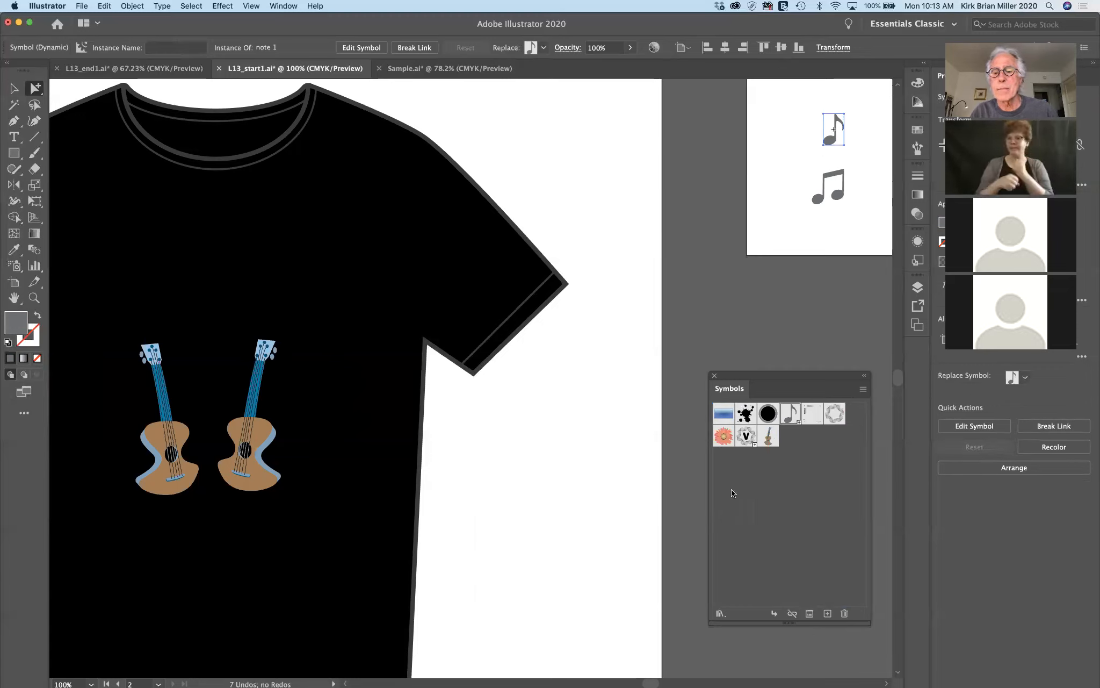
Create a dynamic movie clip symbol named "Note 2" from the double music note
left_click(833, 181)
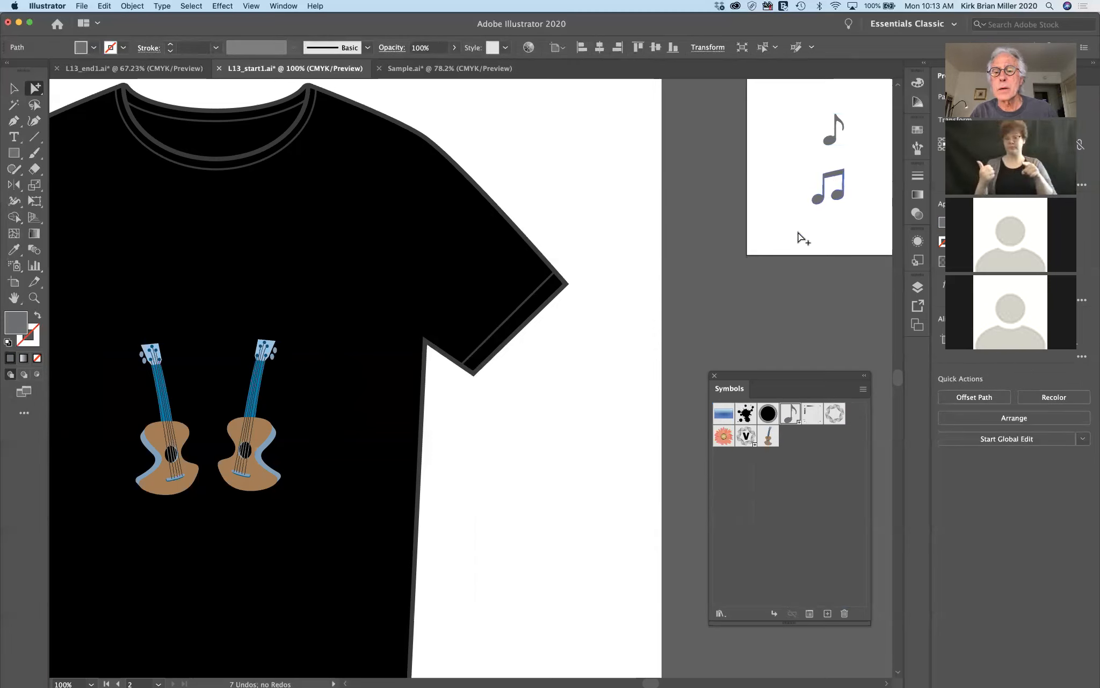
left_click(799, 235)
left_click(814, 200)
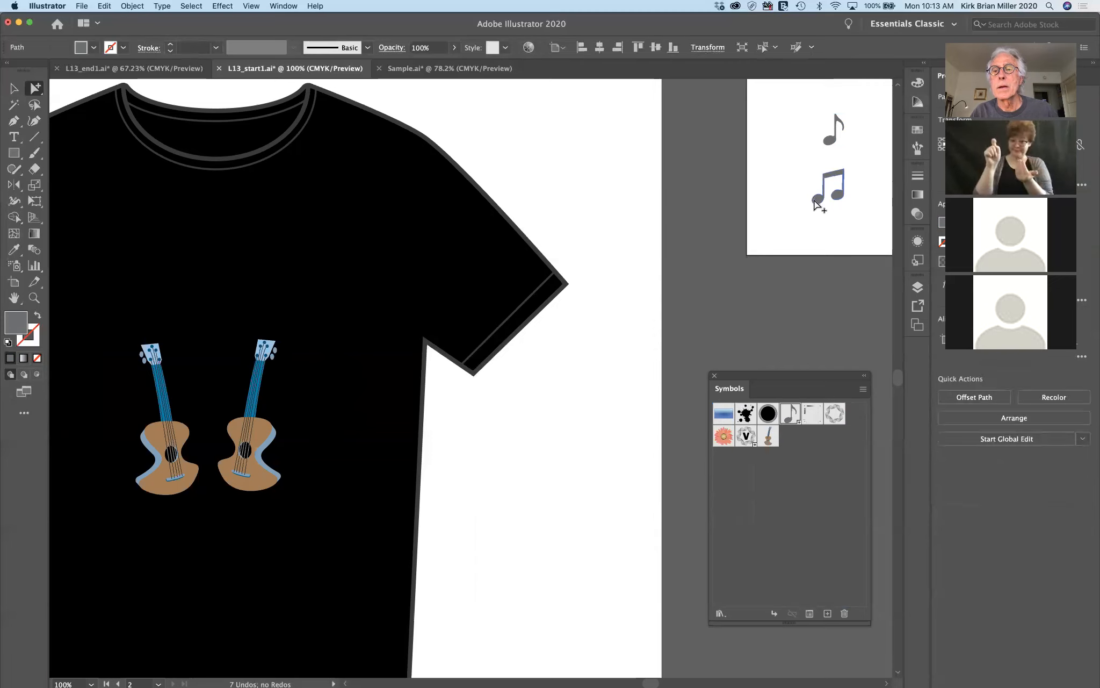
mouse_move(815, 201)
left_mouse_down()
mouse_move(798, 474)
mouse_move(800, 460)
left_mouse_up()
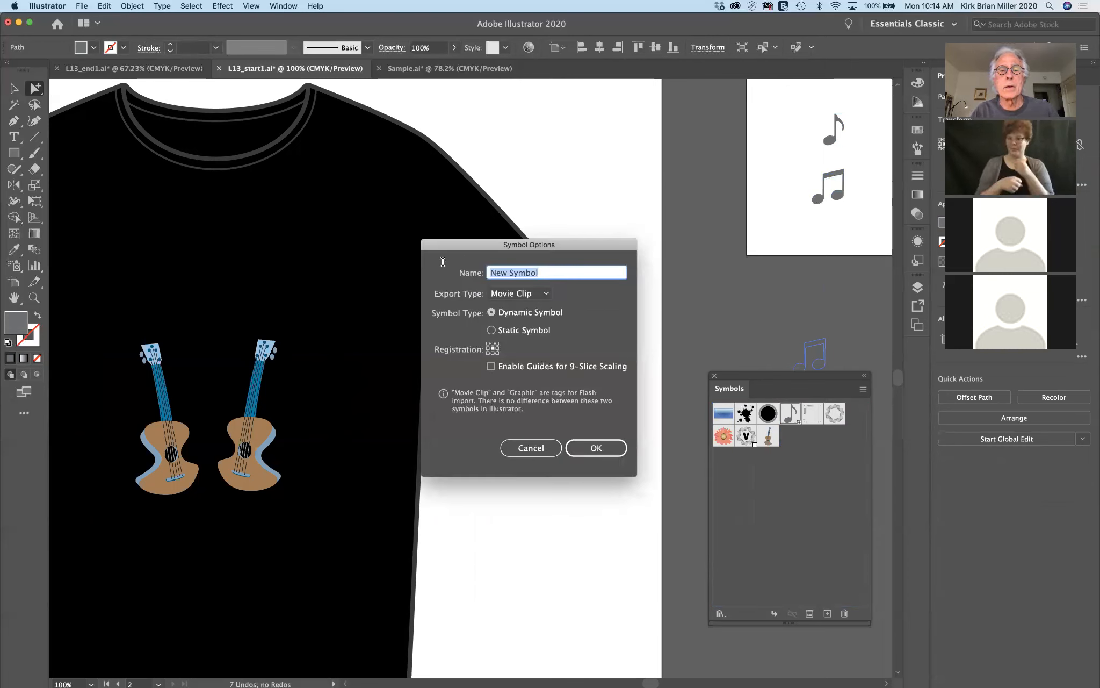
type("Note 2")
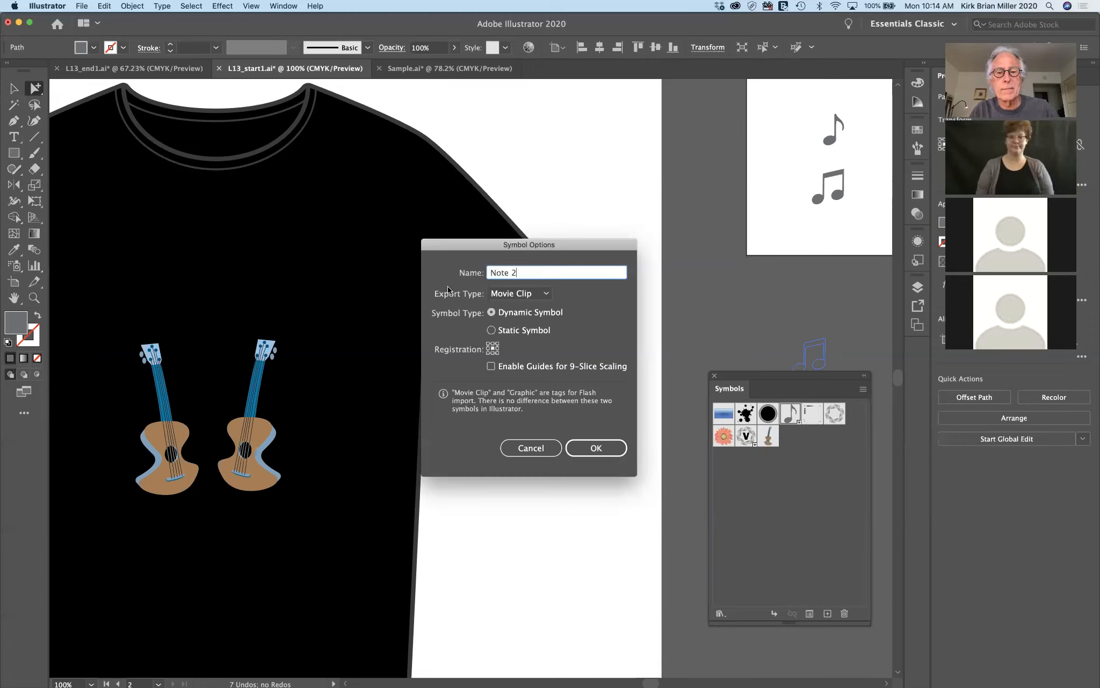
left_click(596, 447)
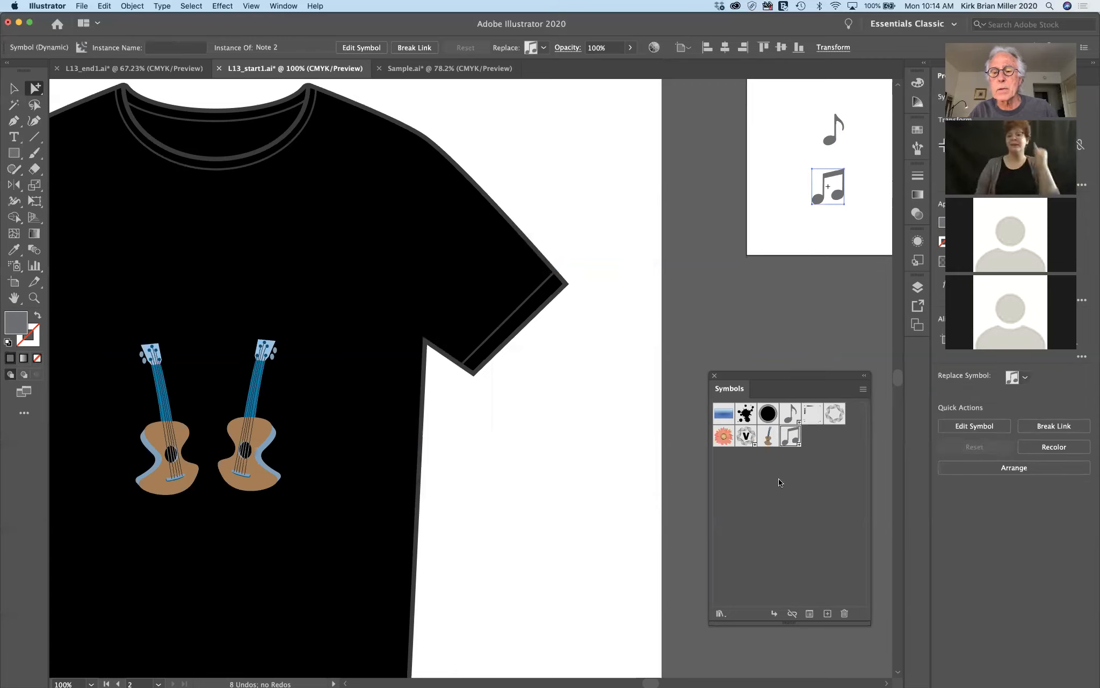
Move the single note down and left beside the double note, and group the two note instances
left_click(830, 140)
left_click_drag(824, 142, 801, 170)
left_click_drag(781, 129, 864, 215)
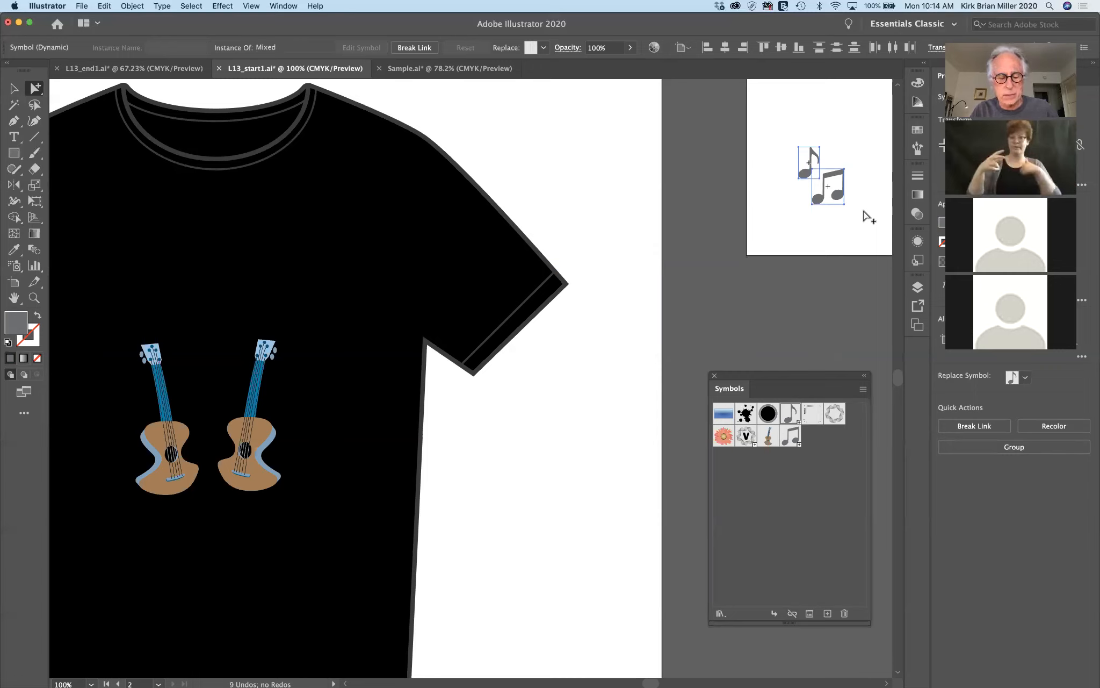
key("super+g")
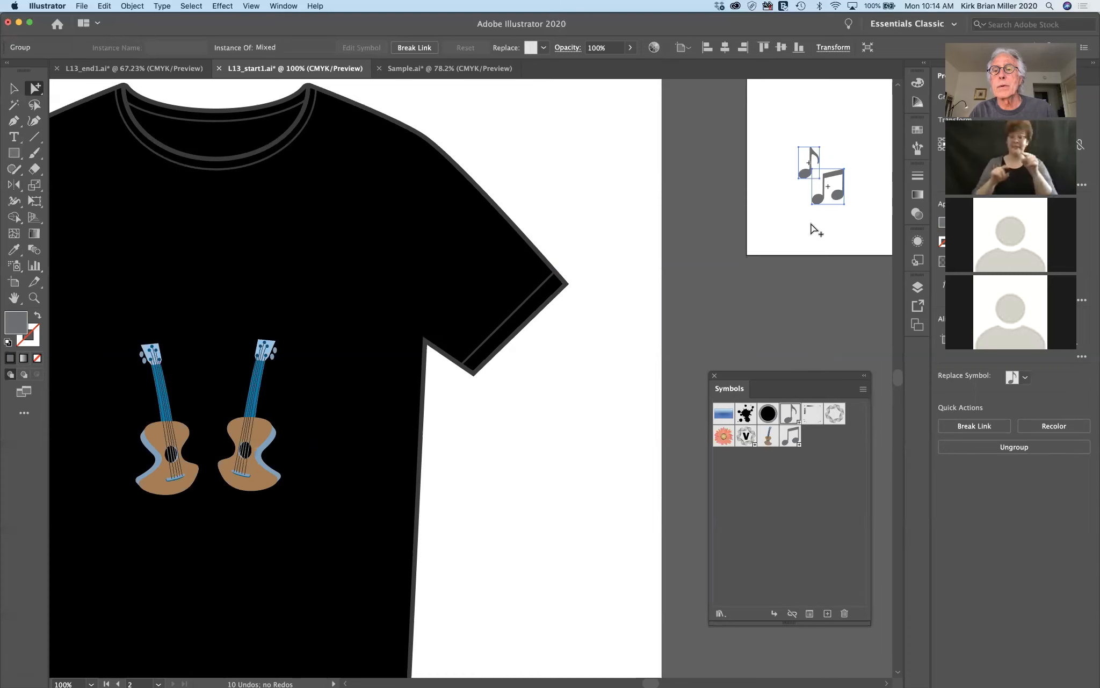
Break the link between the double note instance and its Note 2 symbol
left_click(812, 224)
left_click(817, 201)
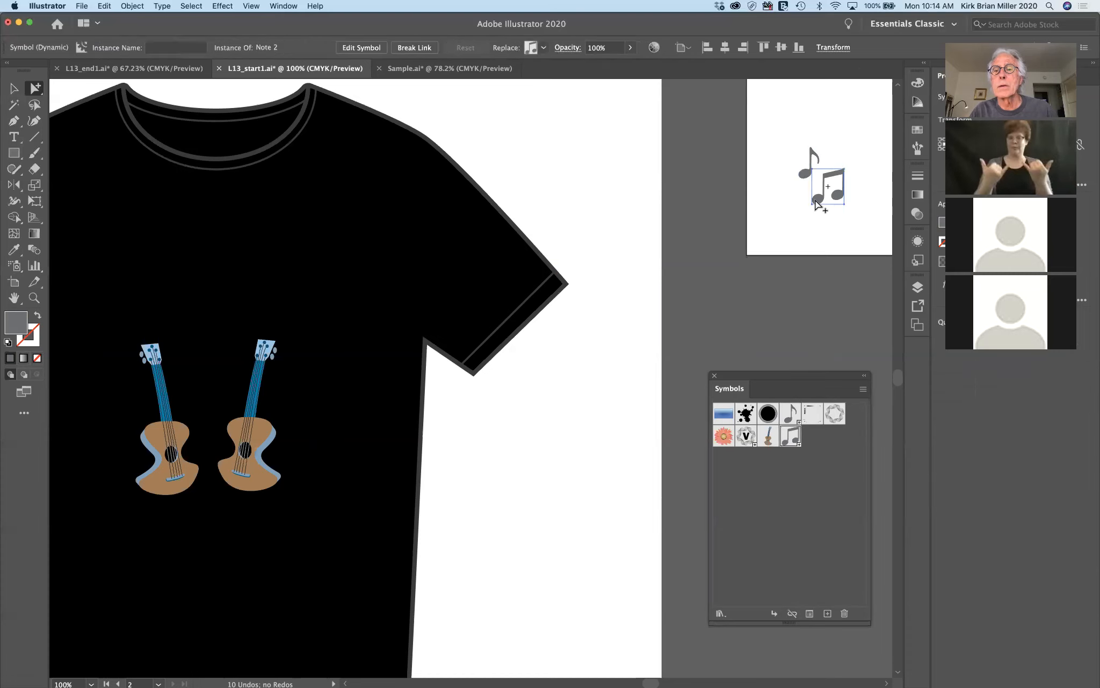
left_click(787, 203)
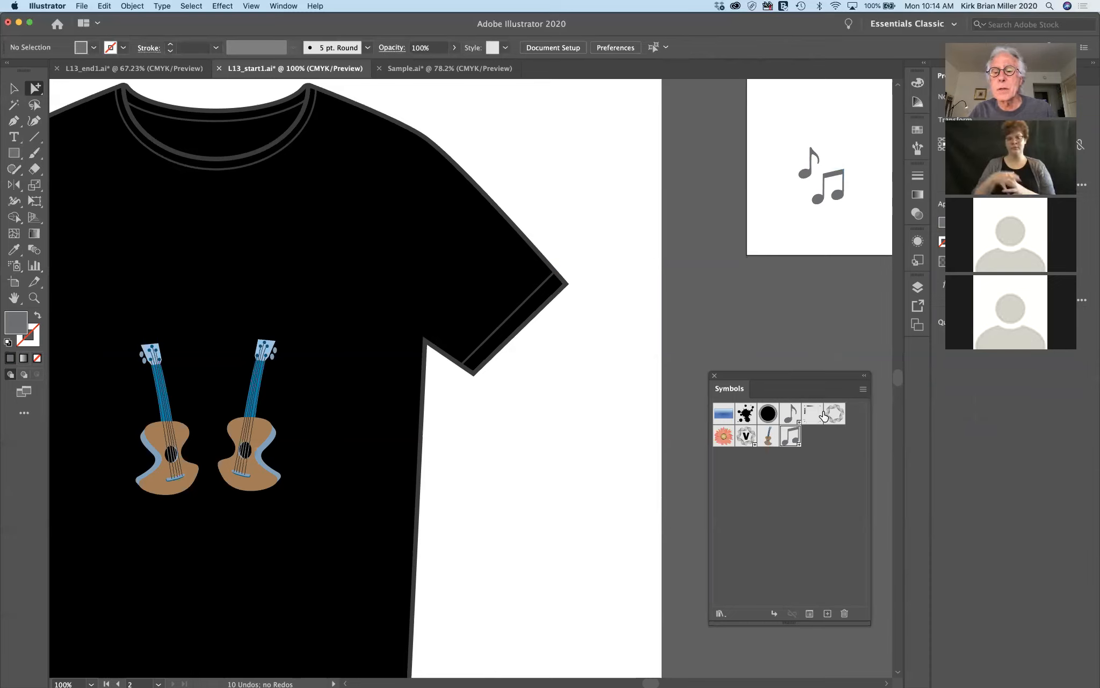
left_click(818, 200)
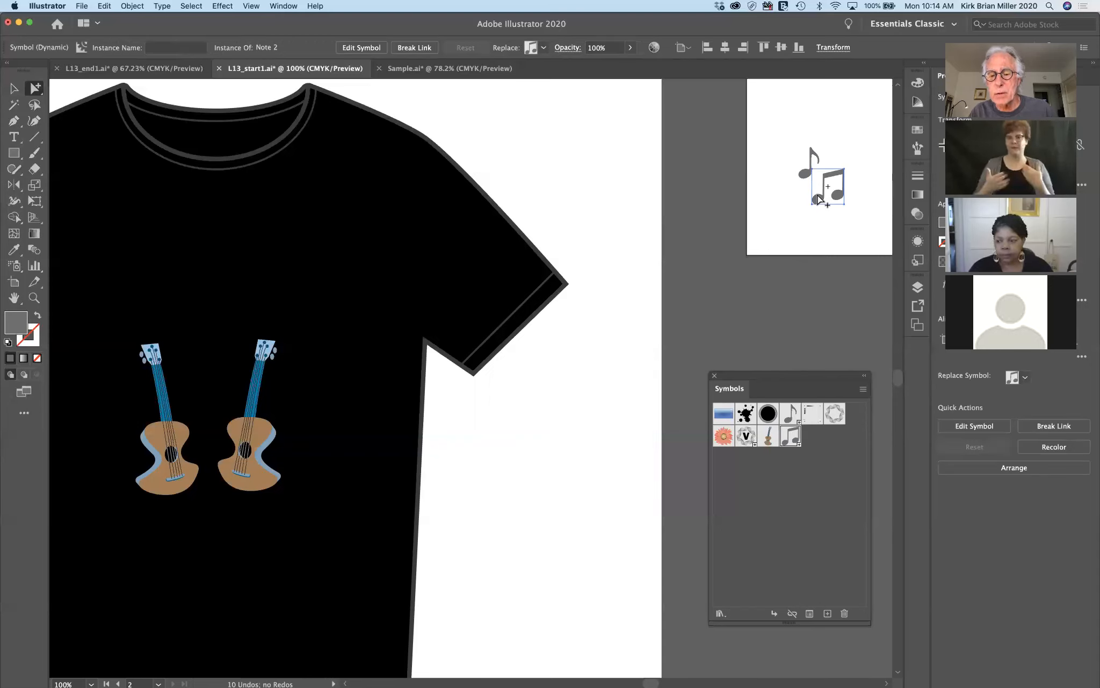
left_click(791, 614)
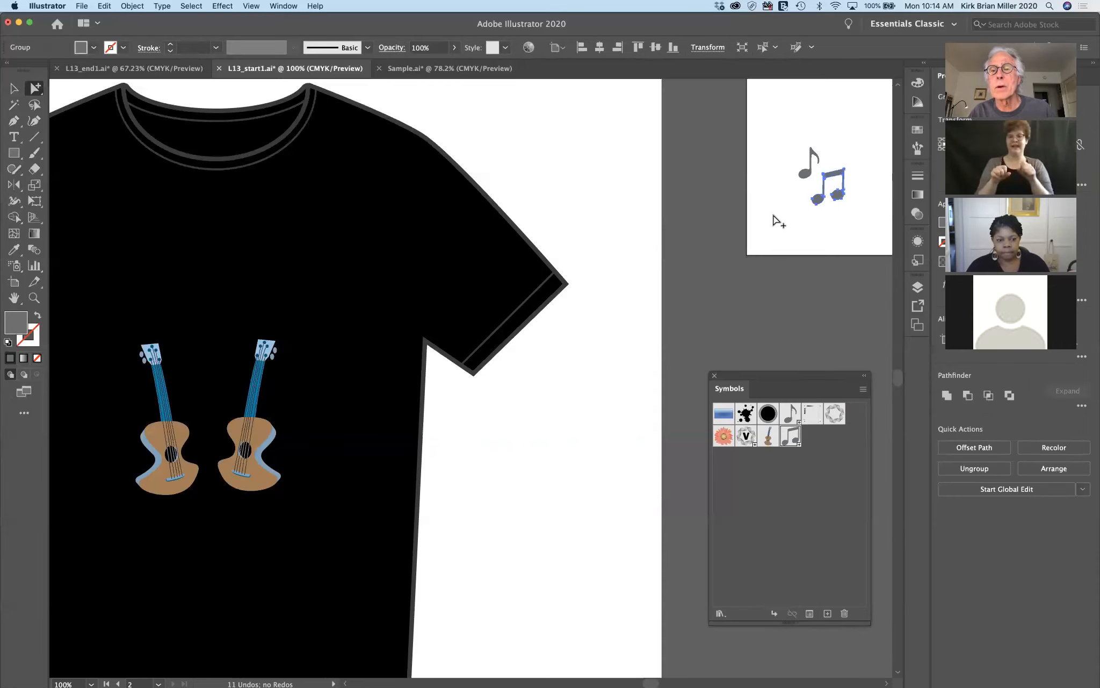
Break the link between the single note instance and its note 1 symbol
left_click(778, 220)
left_click(805, 173)
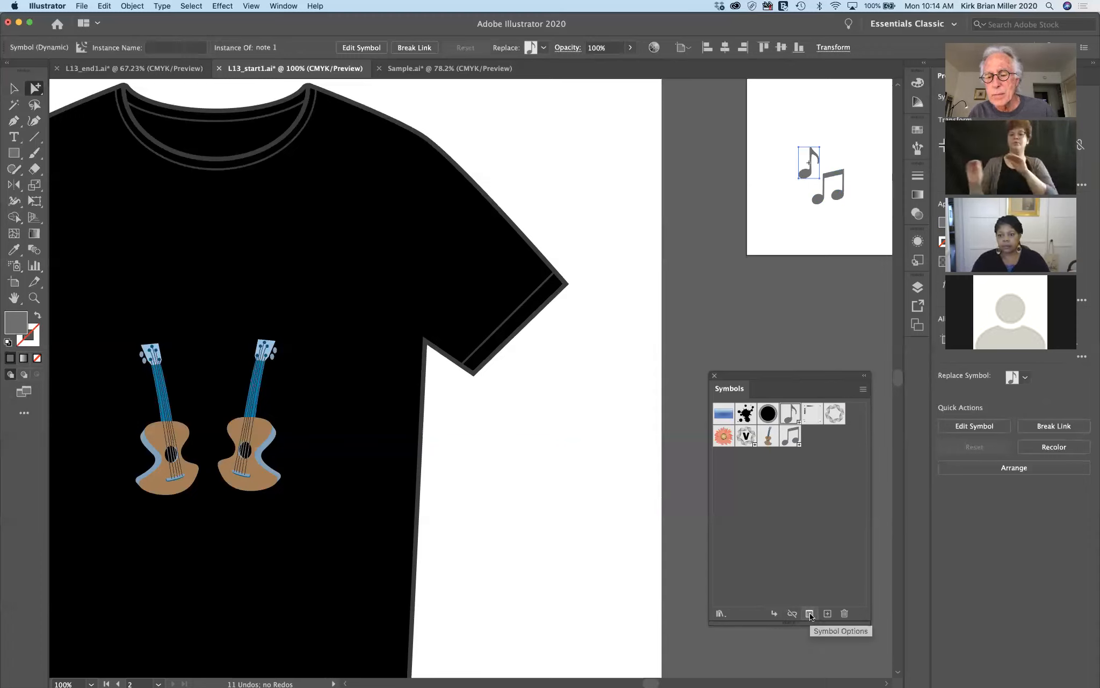
left_click(791, 613)
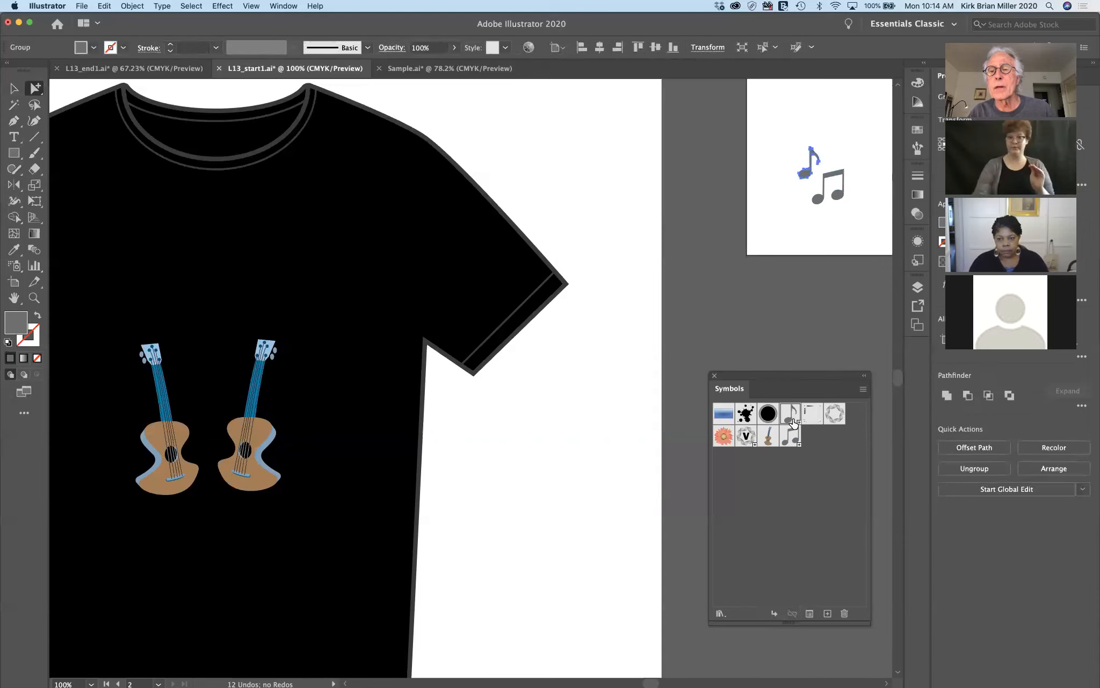
Select both unlinked notes on the second artboard together and copy them
left_click(785, 245)
left_click_drag(770, 138, 864, 221)
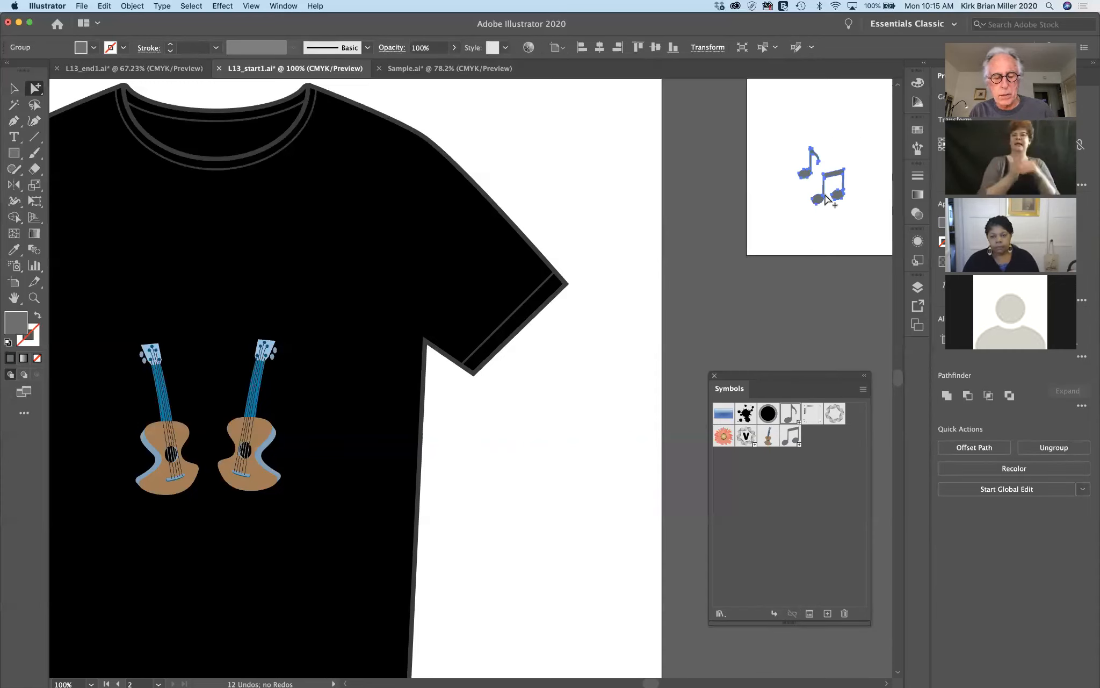
key("super+c")
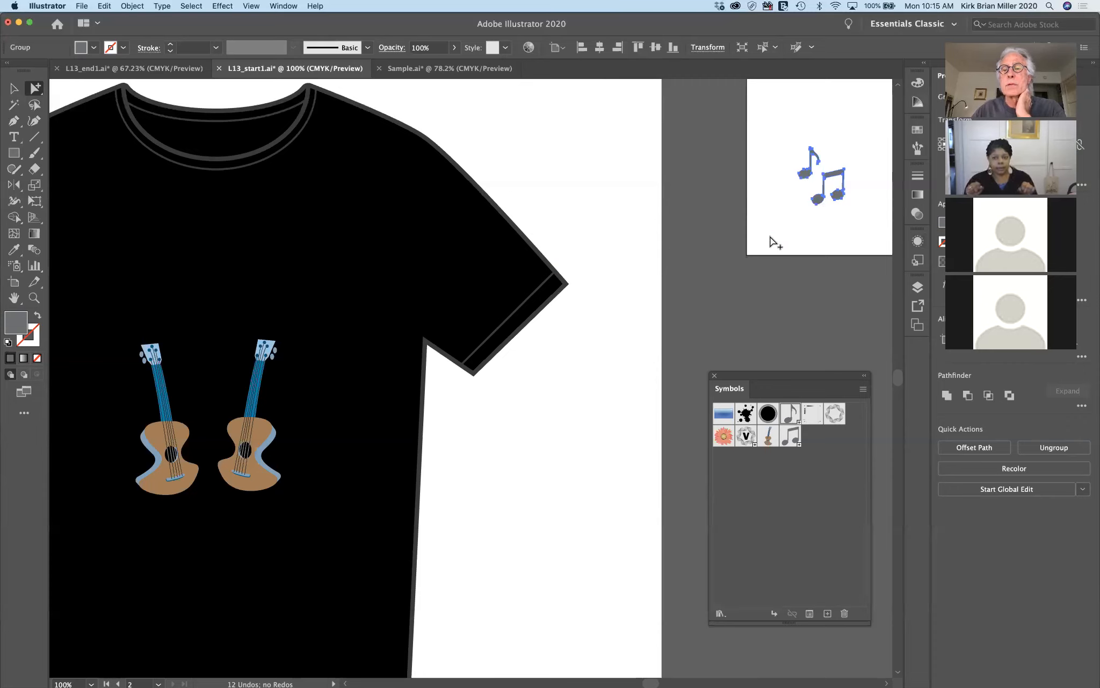
Check with the Direct Selection tool how the two grouped notes can be selected individually and together
left_click(34, 88)
left_click(53, 88)
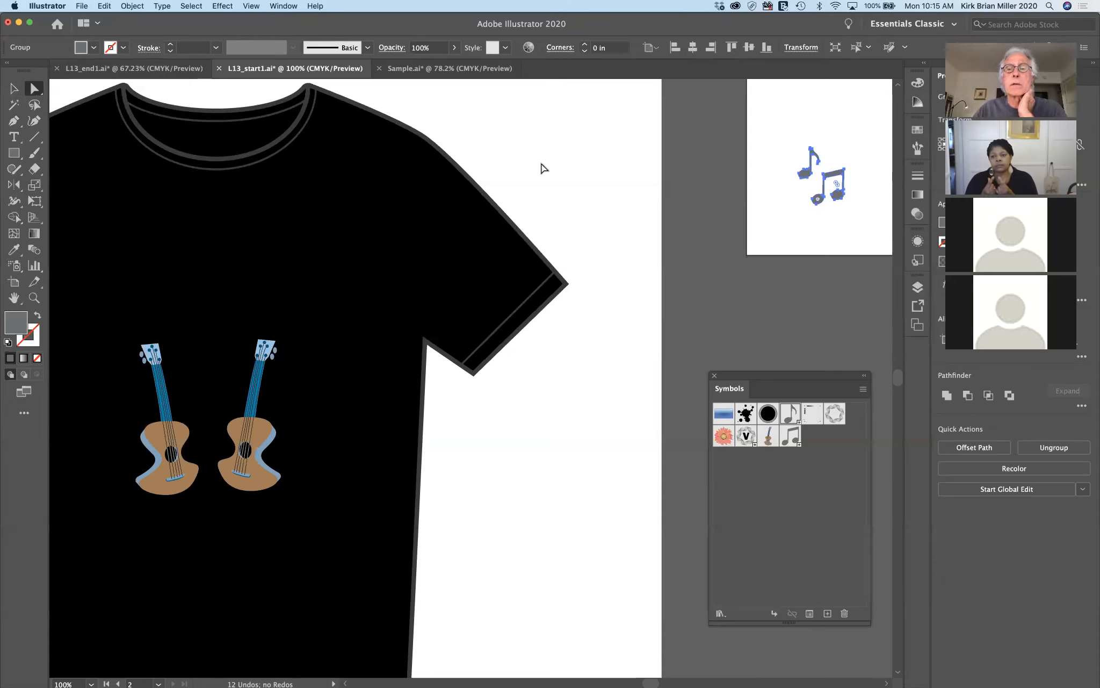
left_click(793, 221)
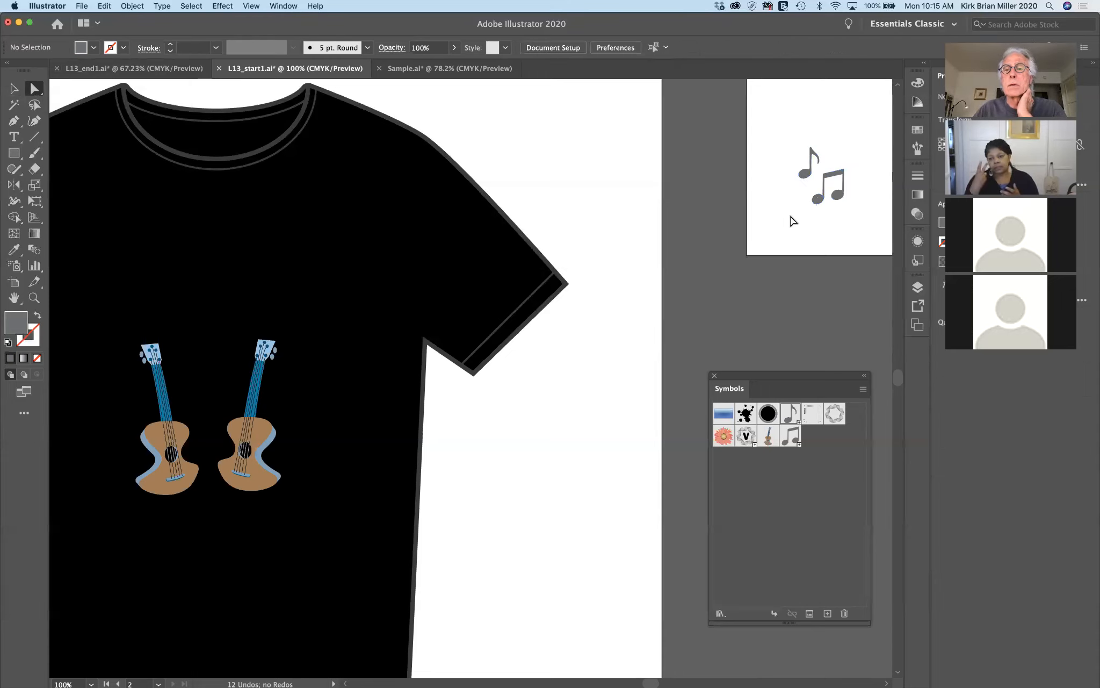
left_click(807, 176)
left_click(820, 203)
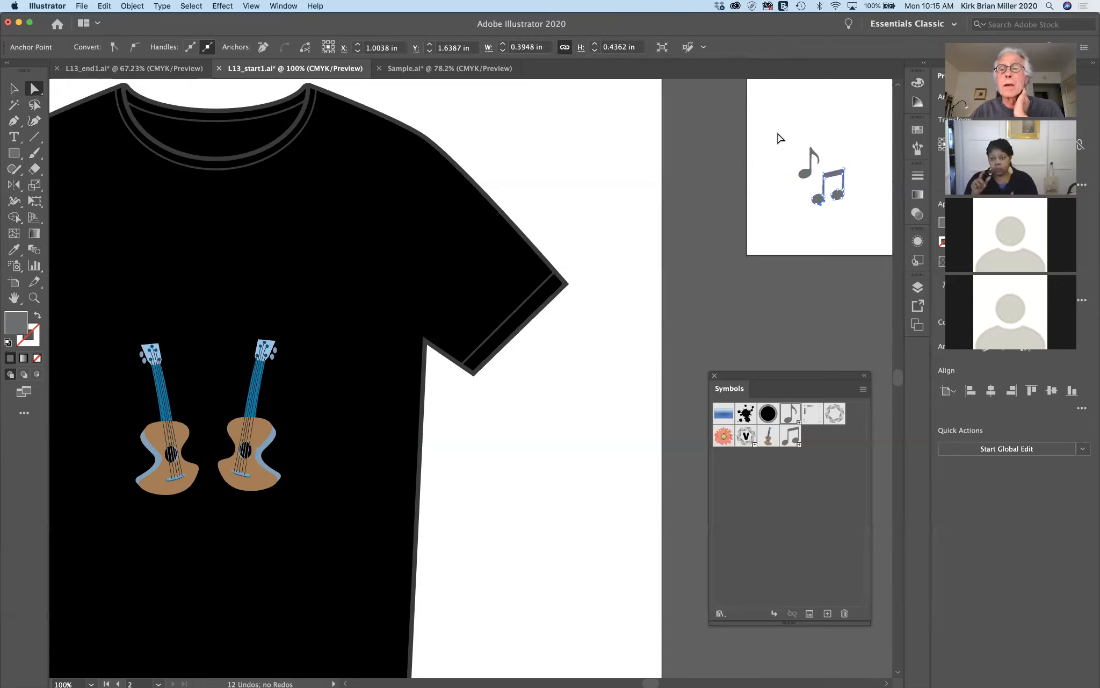
left_click(804, 177, "shift")
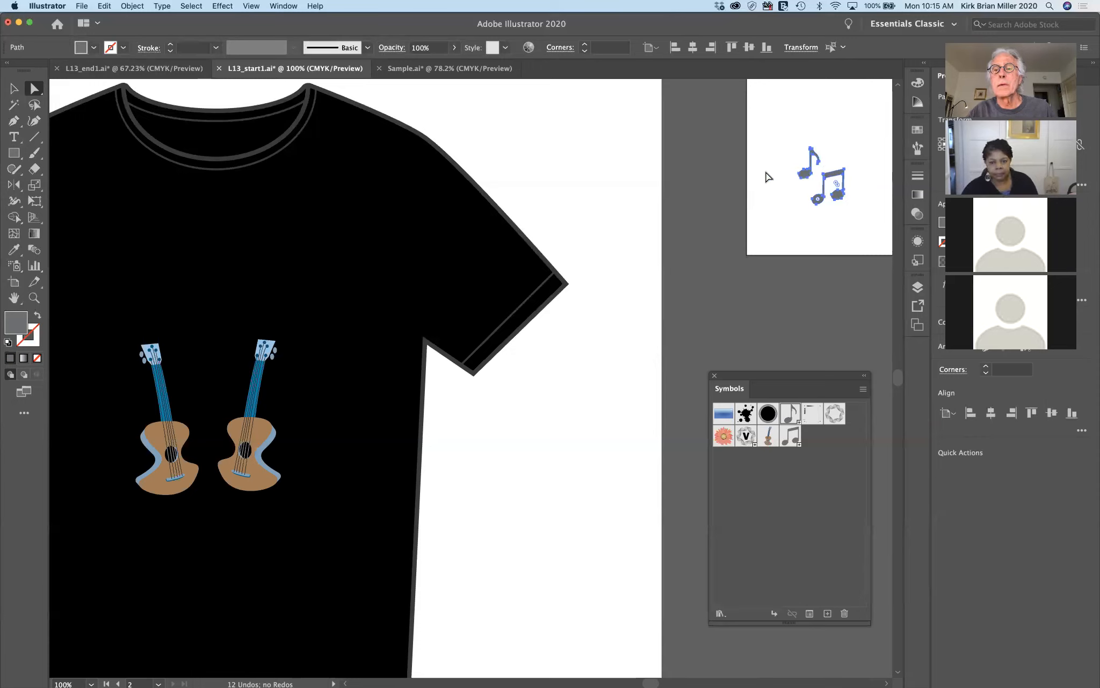
left_click(779, 142)
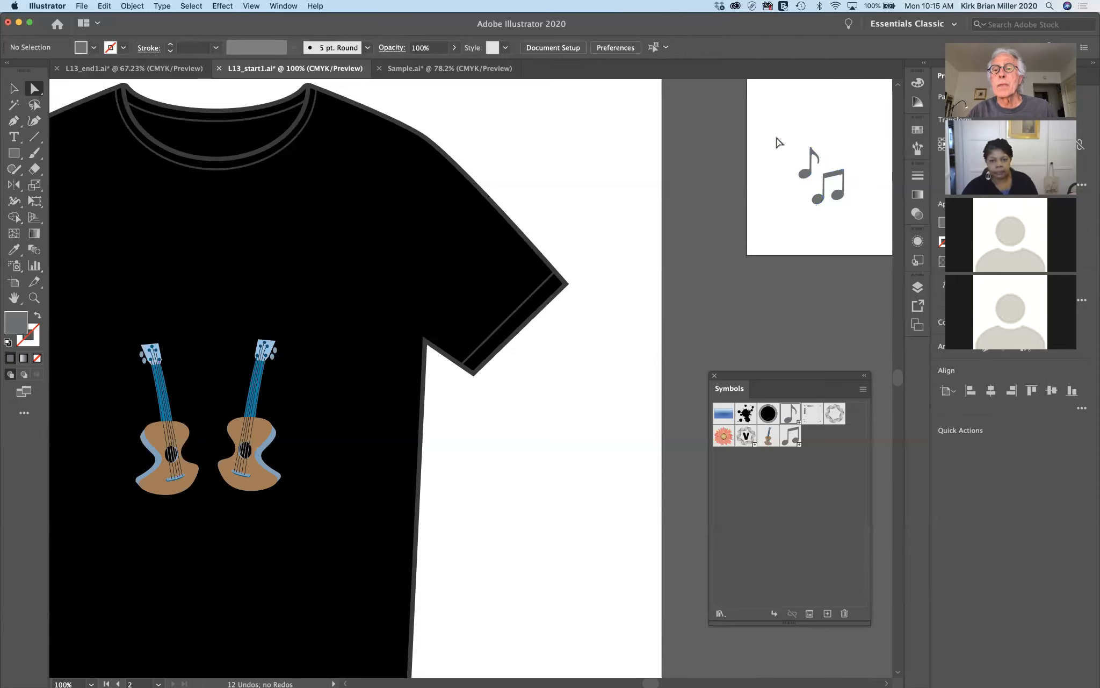
left_click(804, 171)
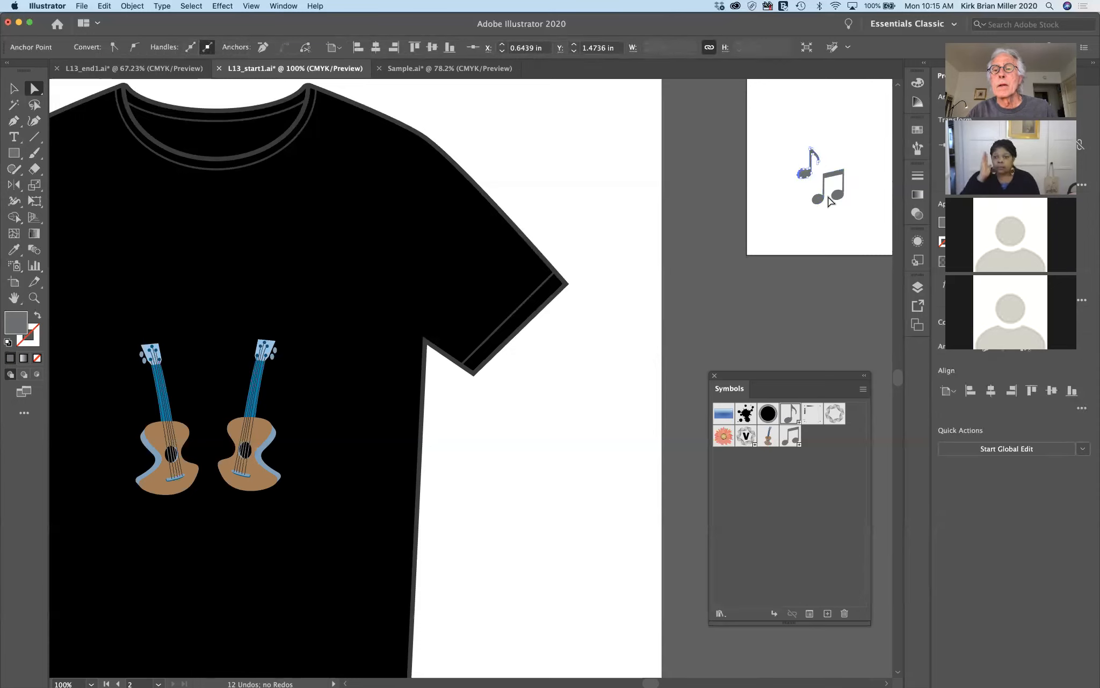
left_click(782, 154)
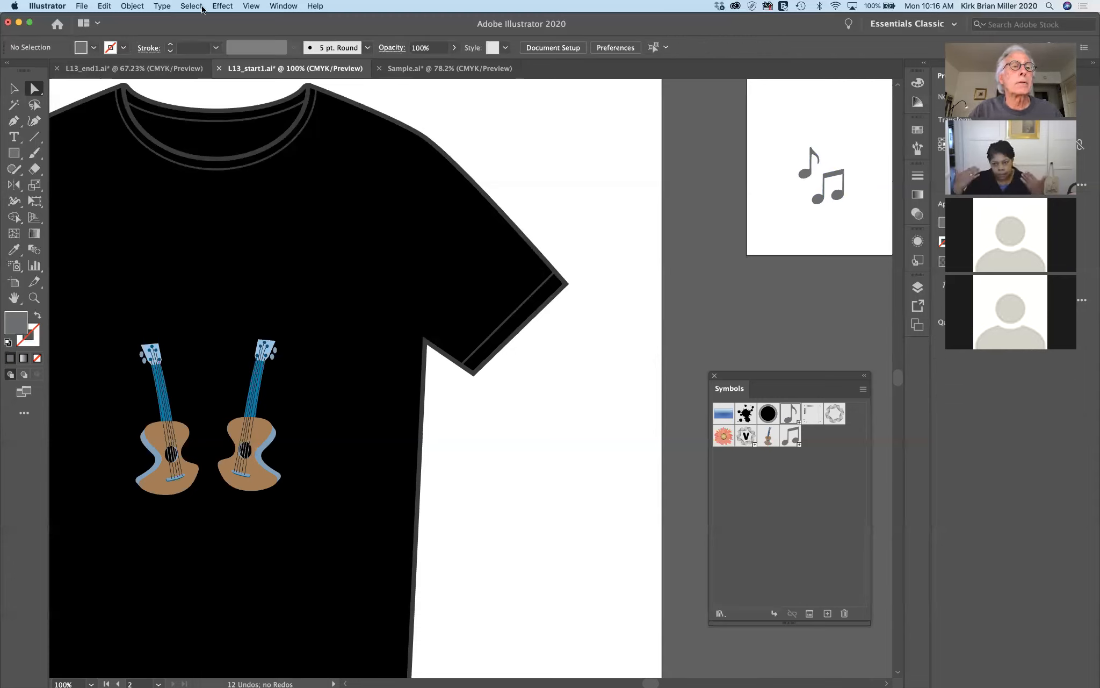
left_click(251, 6)
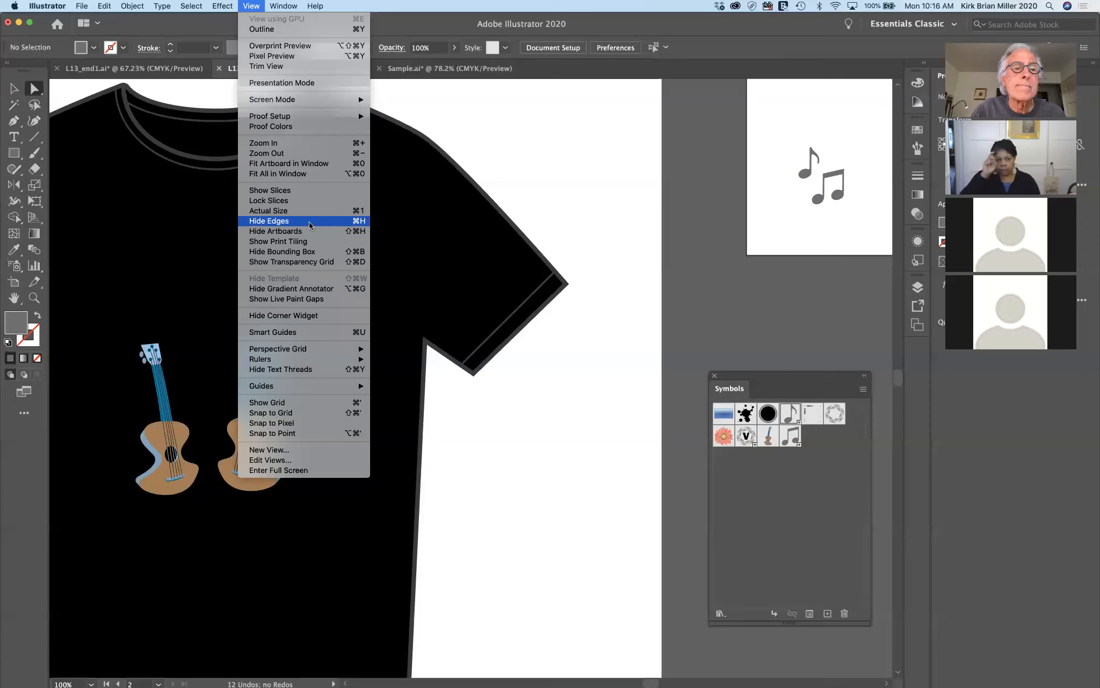
left_click(759, 224)
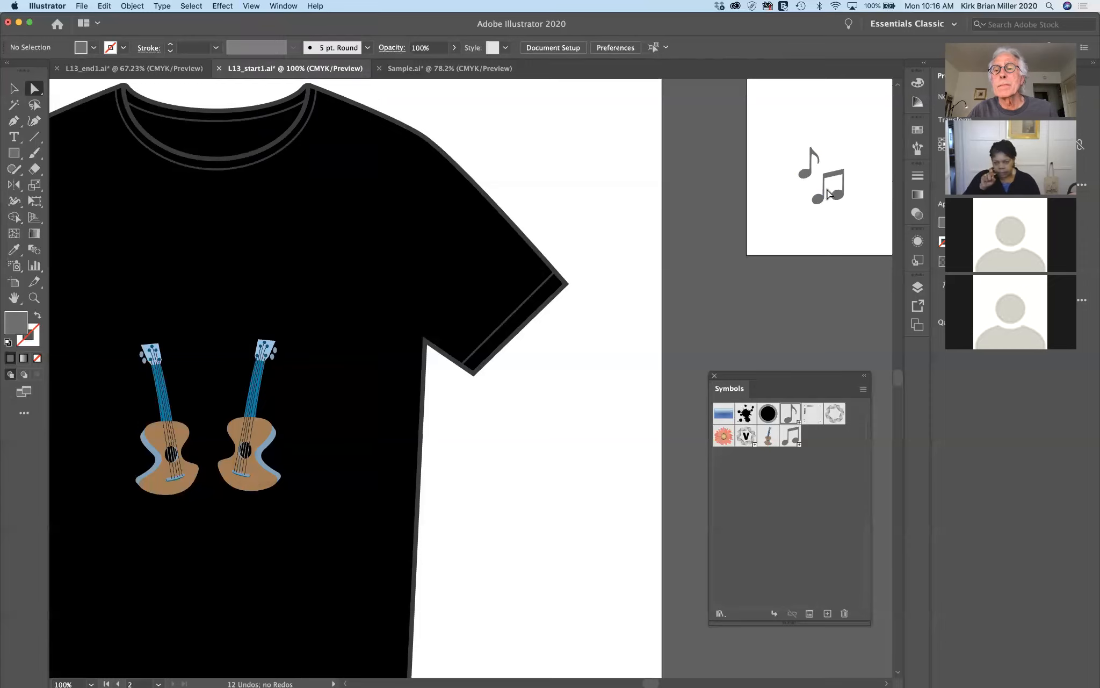
Select both notes on the second artboard and save them together as a dynamic Movie Clip symbol named Notes
left_click(811, 172)
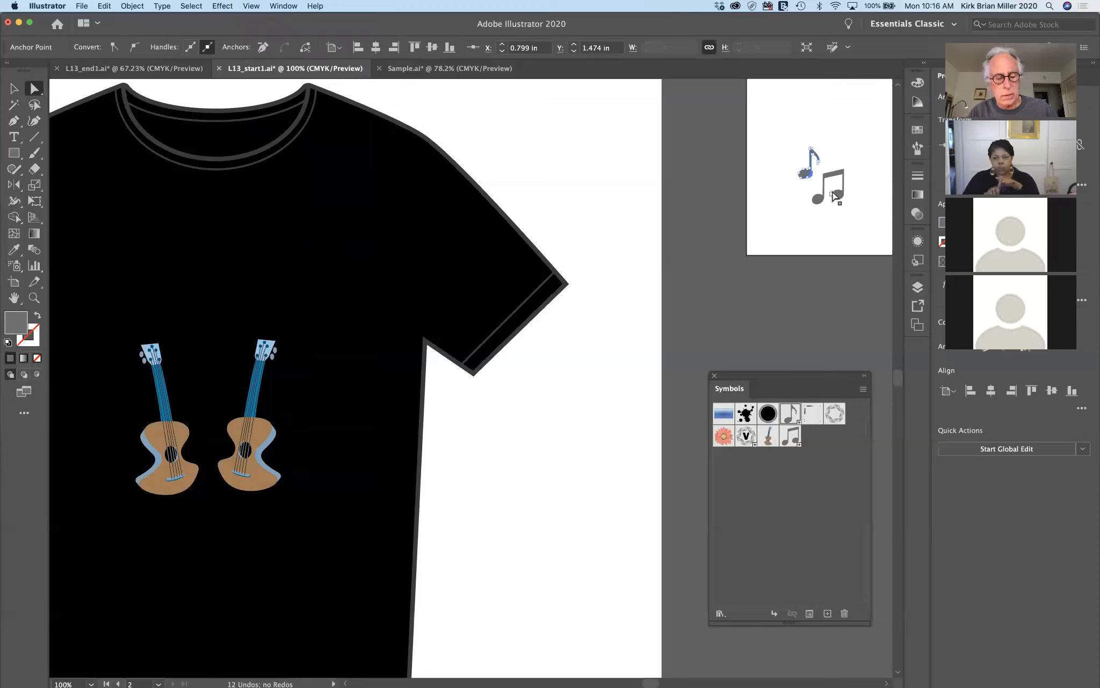
left_click(820, 198)
left_click(820, 199, "shift")
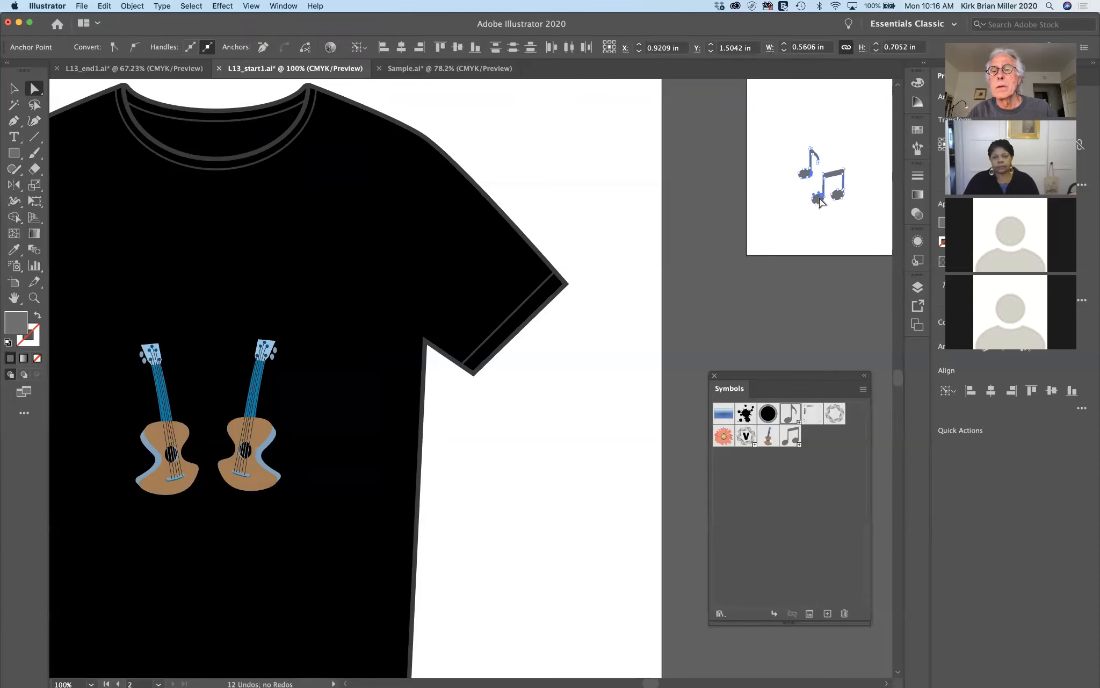
left_click_drag(820, 202, 832, 461)
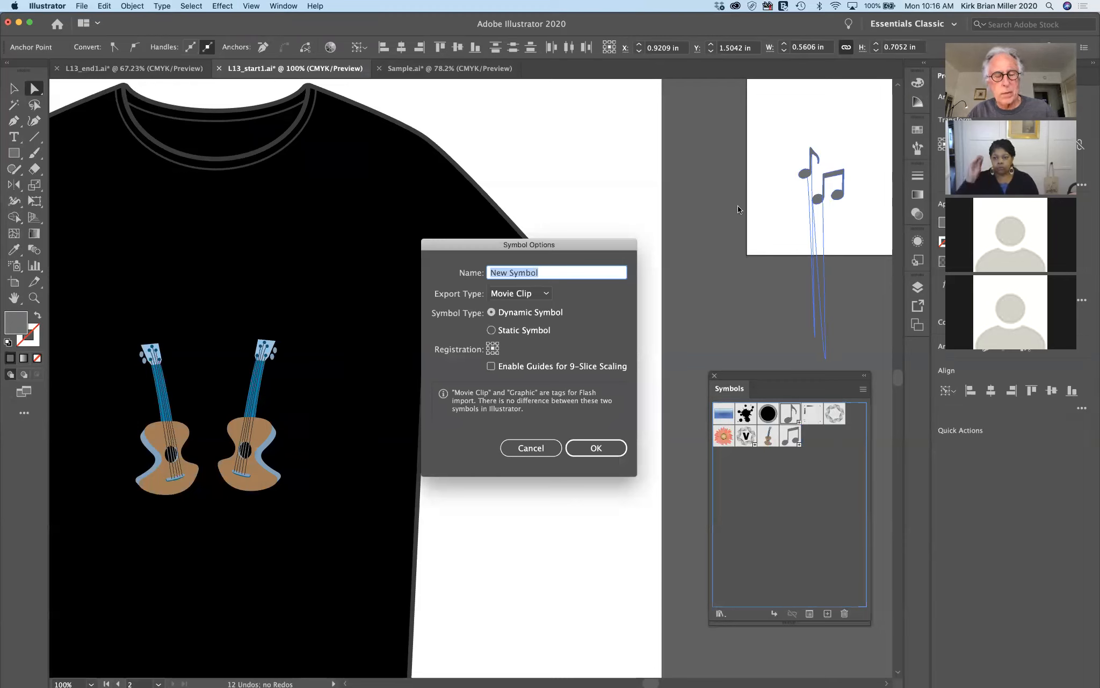
left_click(538, 447)
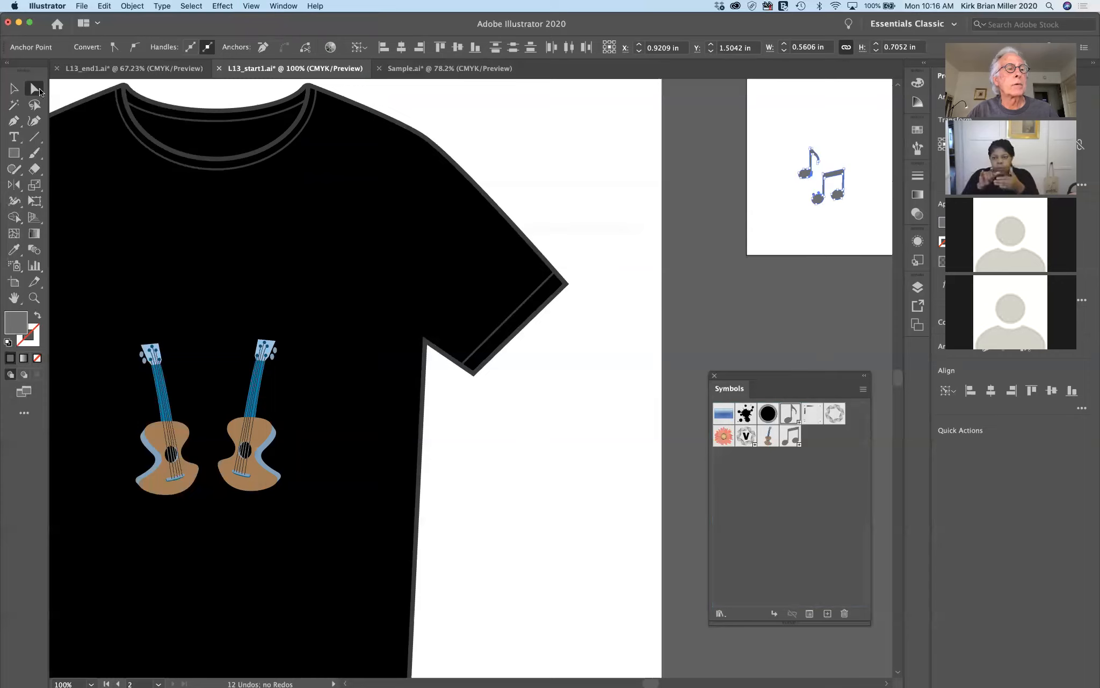
left_click(14, 88)
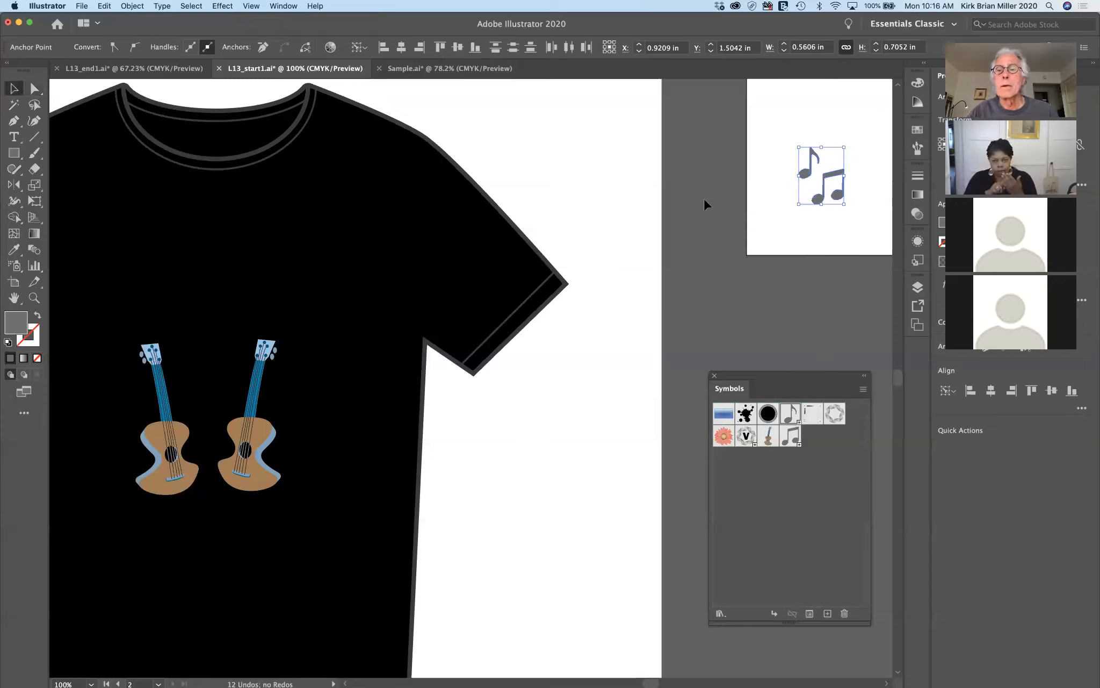
left_click_drag(820, 202, 809, 458)
left_click_drag(815, 453, 815, 479)
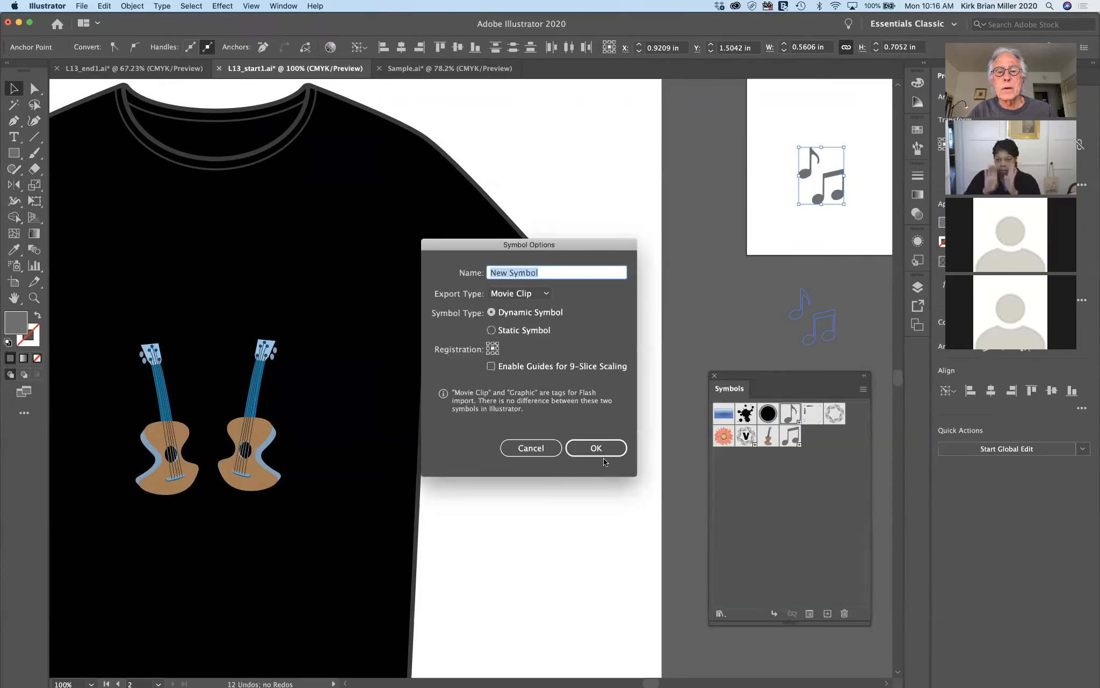
type("Notes")
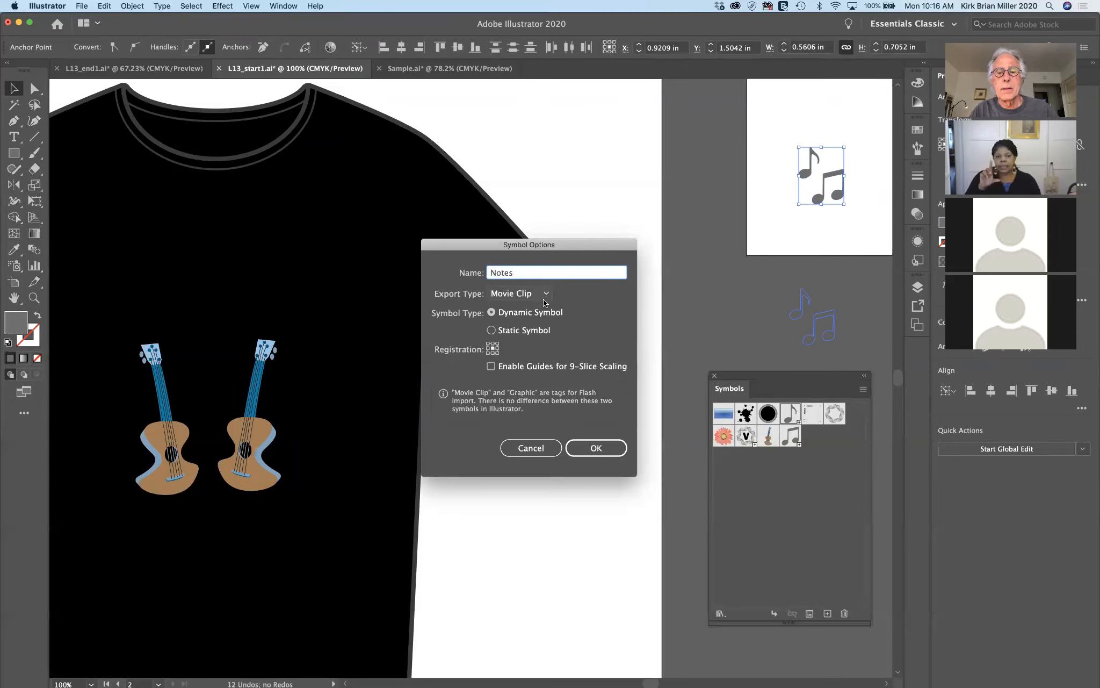
left_click(591, 449)
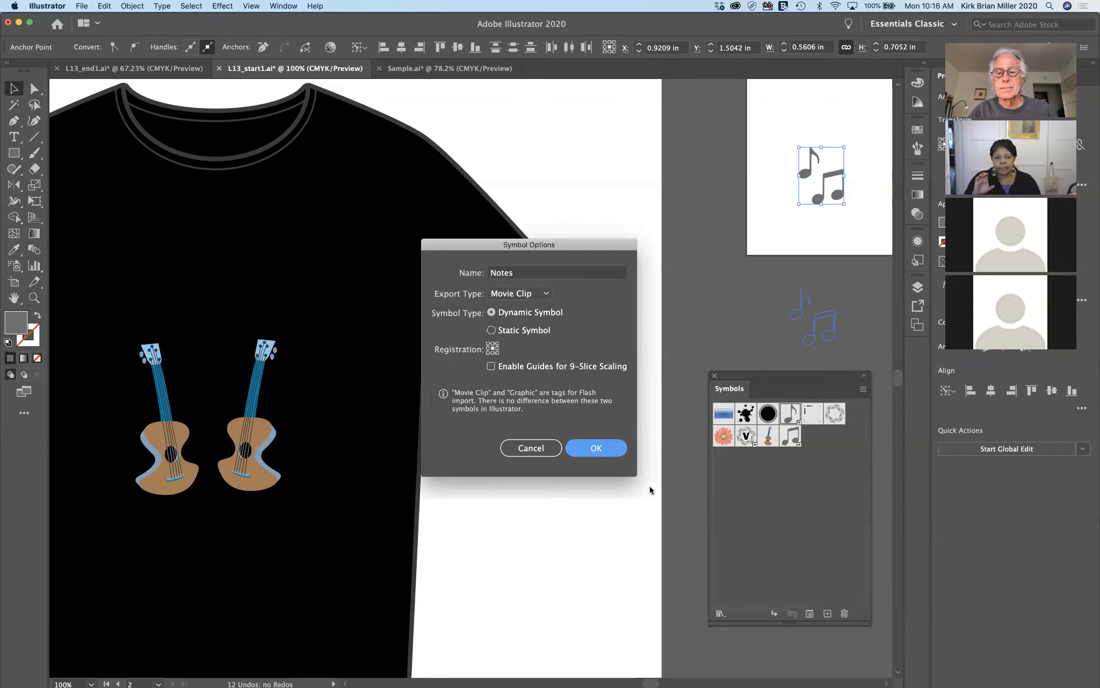
left_click(763, 501)
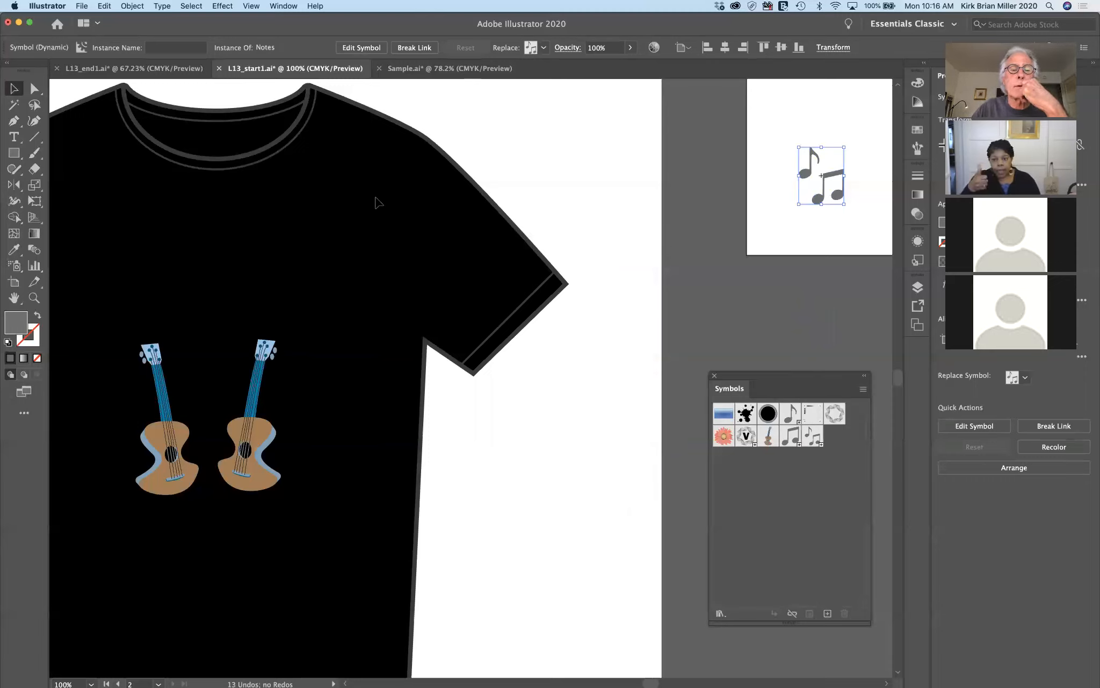
Copy the "Rock On" text from Sample.ai onto the T-shirt in L13_start1.ai, below the two guitars
scroll(376, 228, "left", 5)
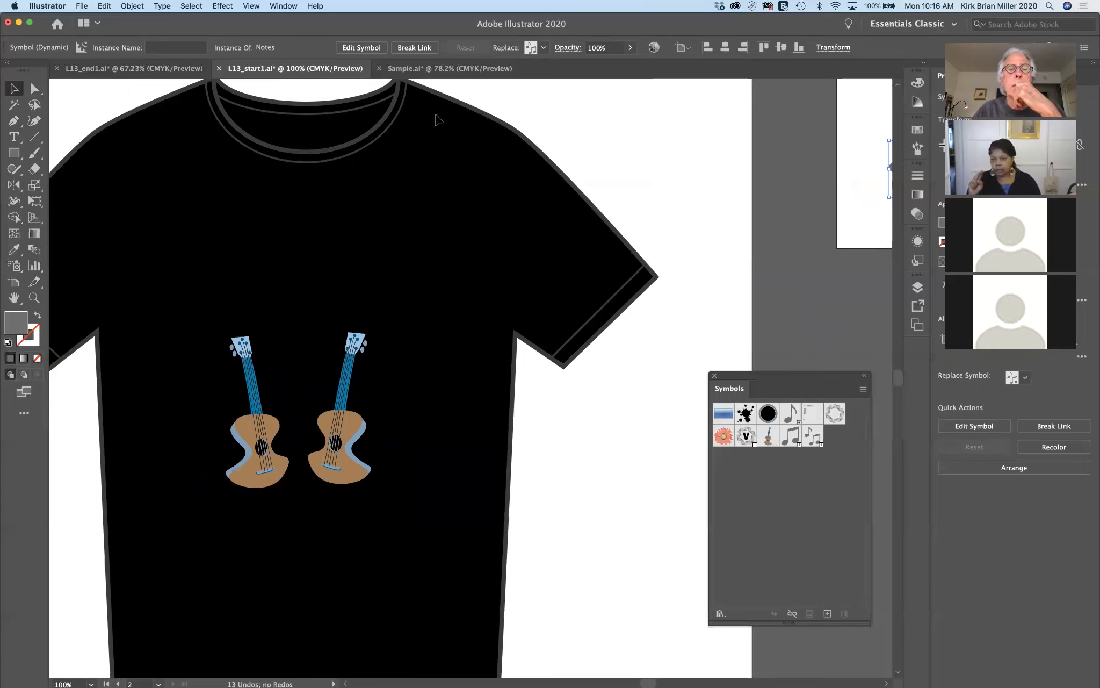
left_click(438, 70)
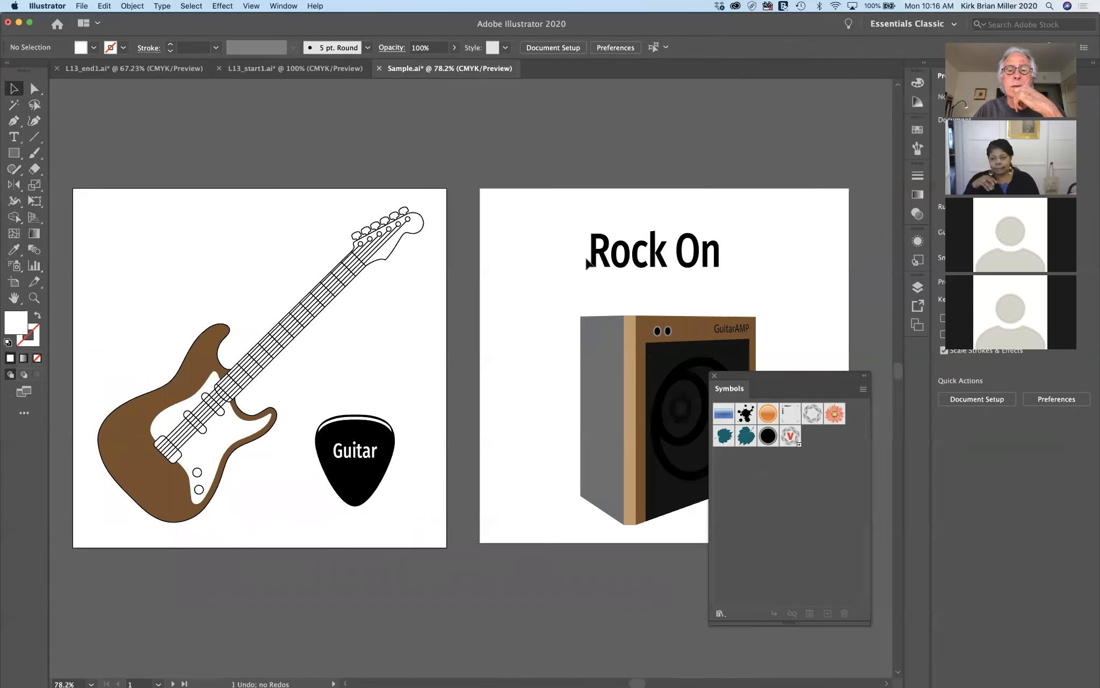
left_click(615, 256)
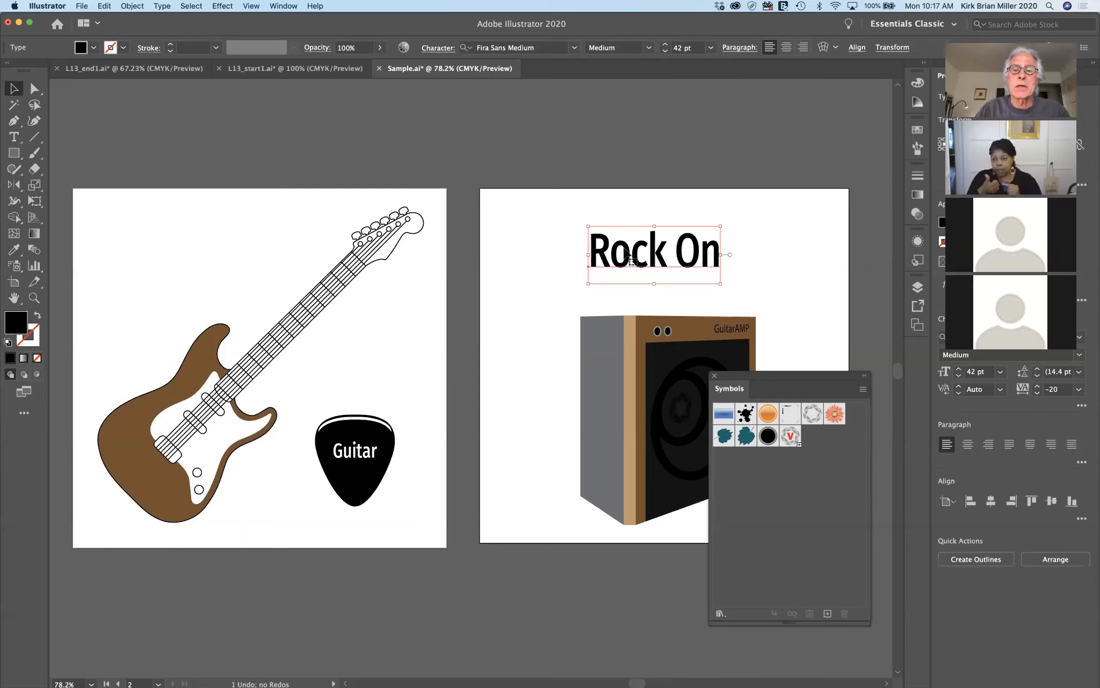
left_click_drag(622, 247, 283, 576)
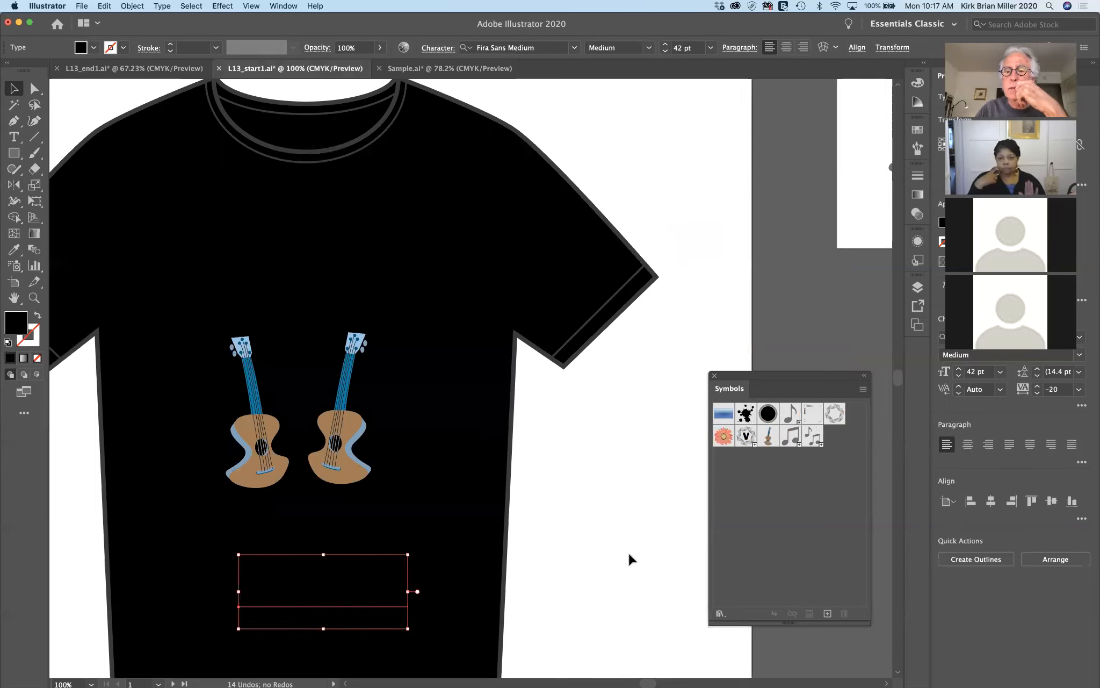
Set the fill of the "Rock On" text on the shirt to white and move it closer beneath the guitars
left_click(917, 286)
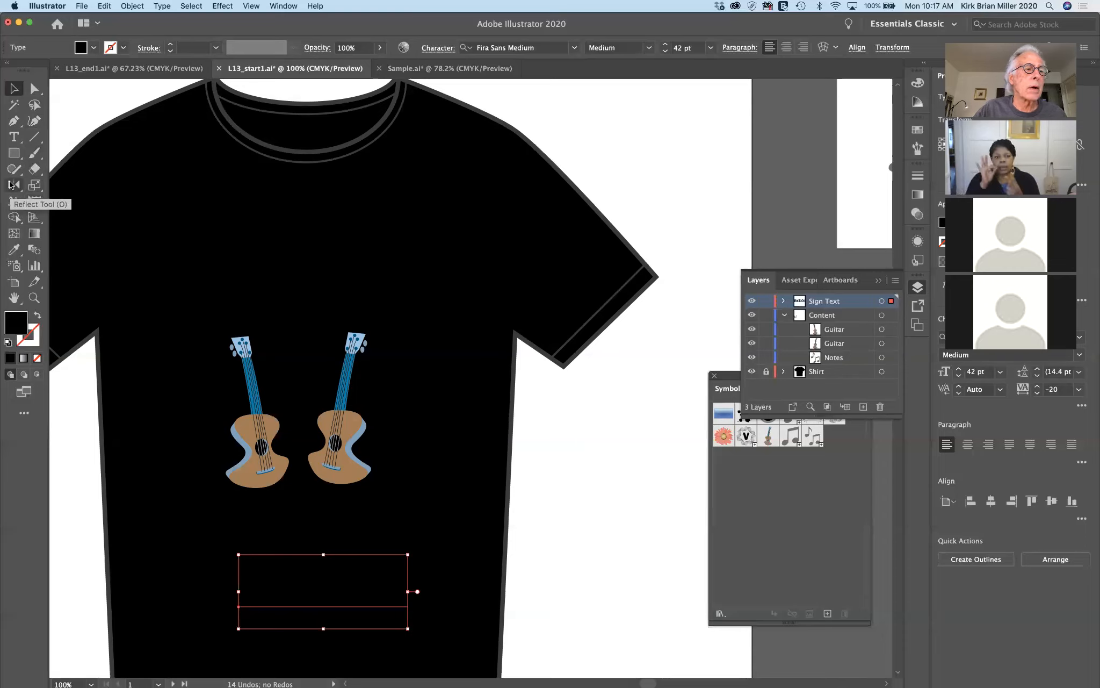
left_click(12, 137)
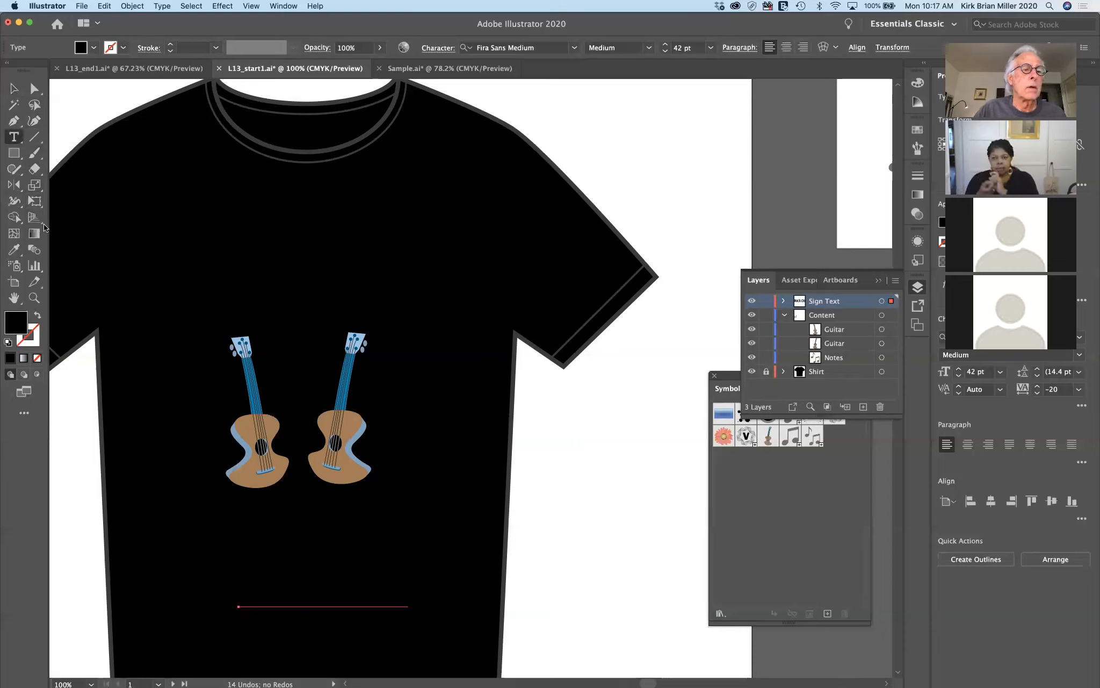
left_click(275, 601)
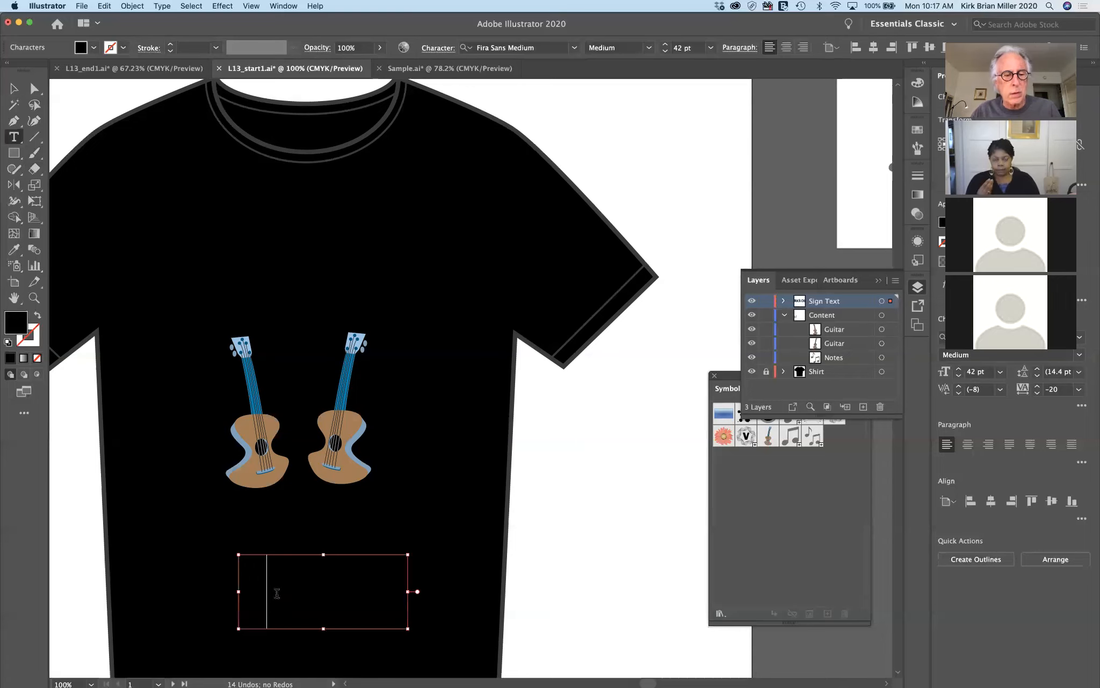
key("super+a")
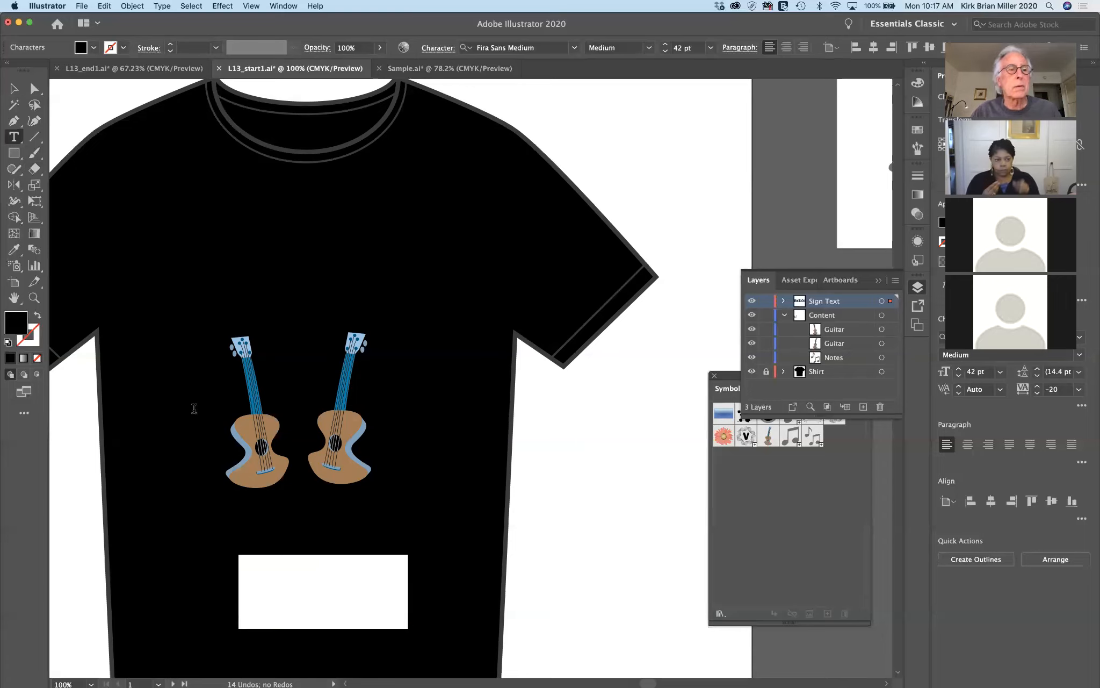
left_click(95, 48)
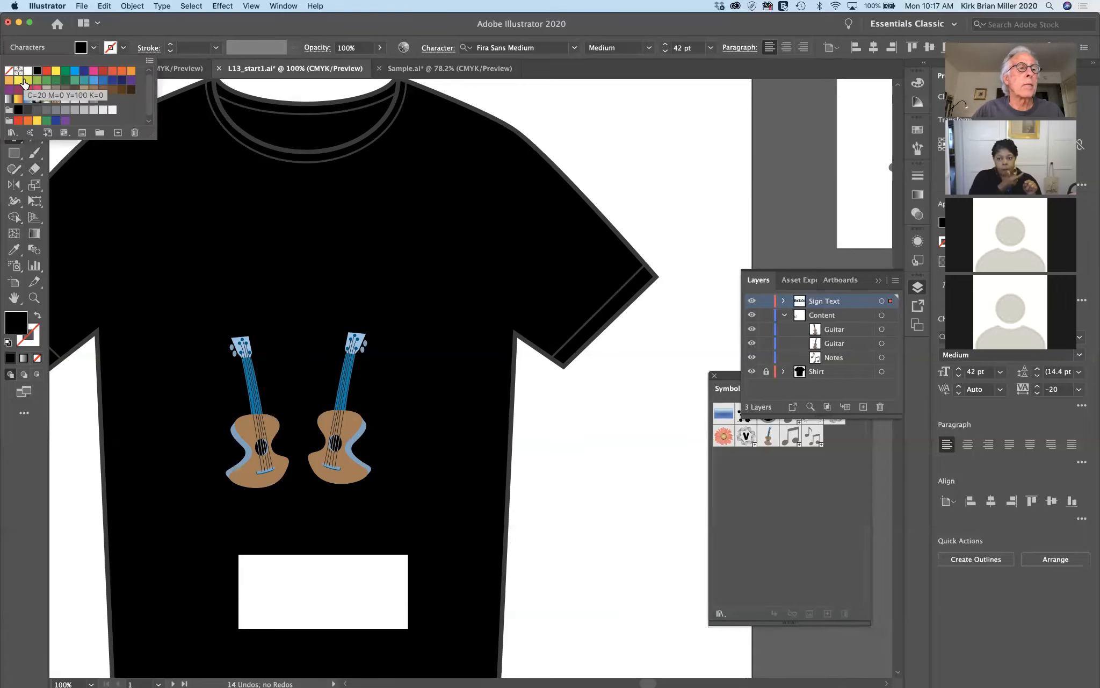
left_click(25, 71)
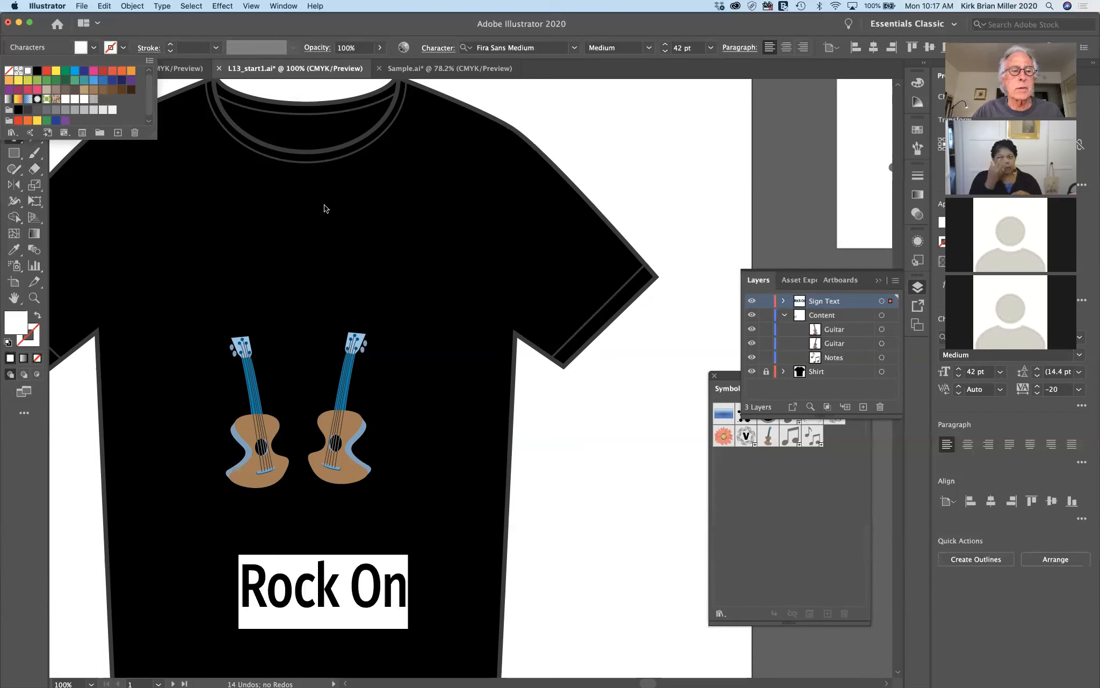
left_click(634, 456)
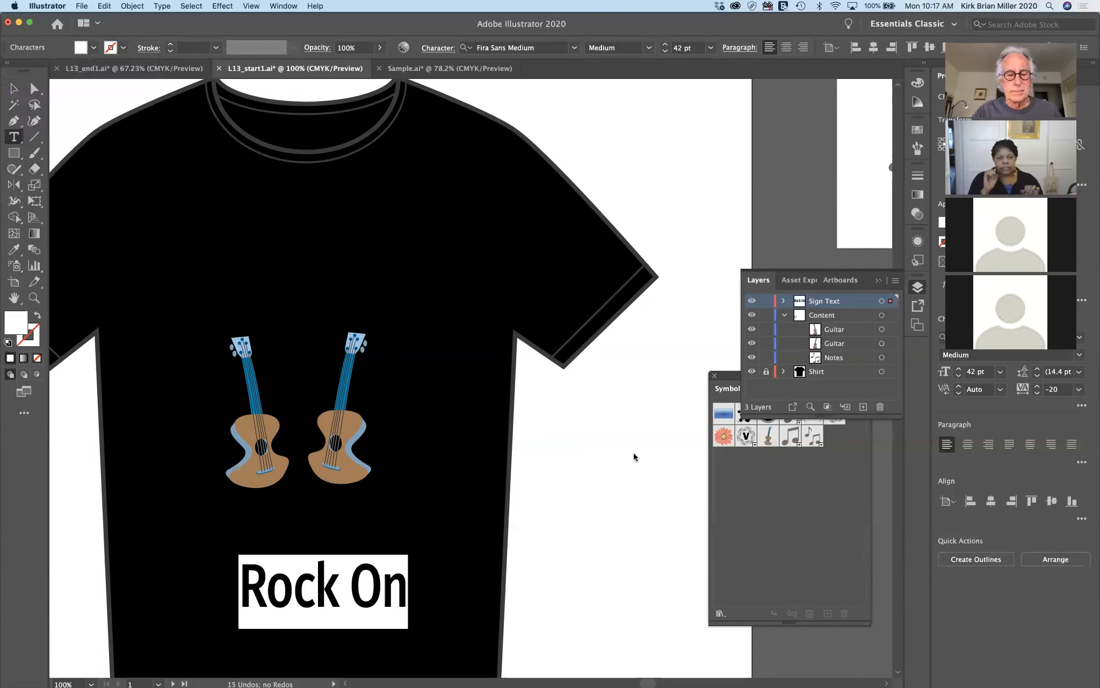
left_click(15, 89)
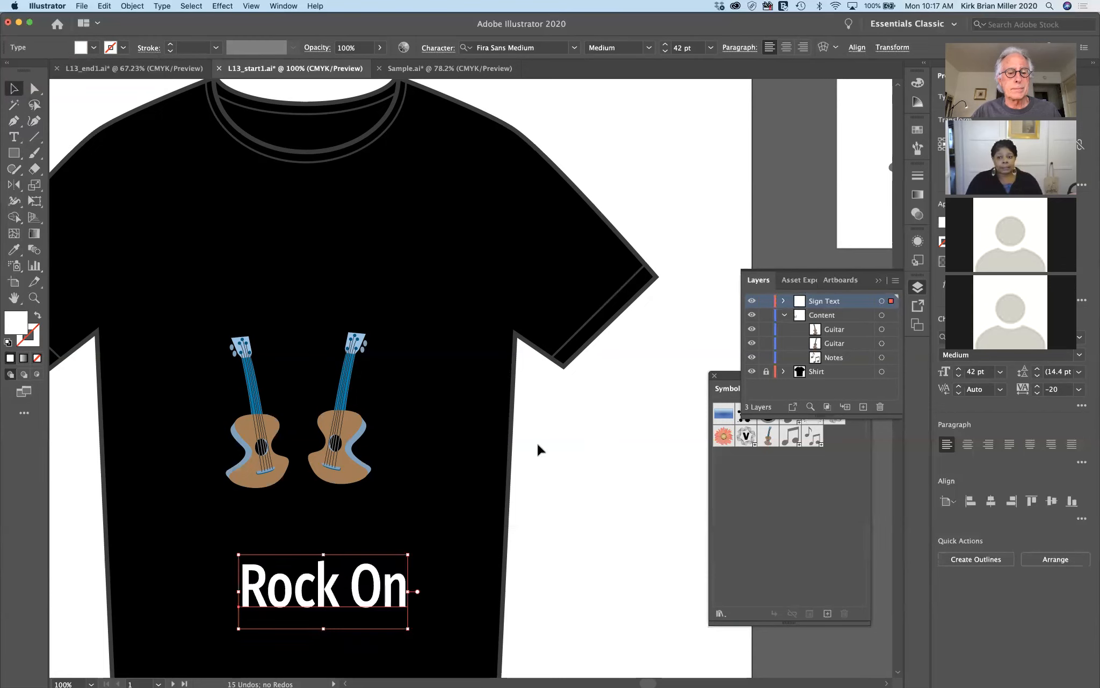
left_click_drag(402, 595, 389, 560)
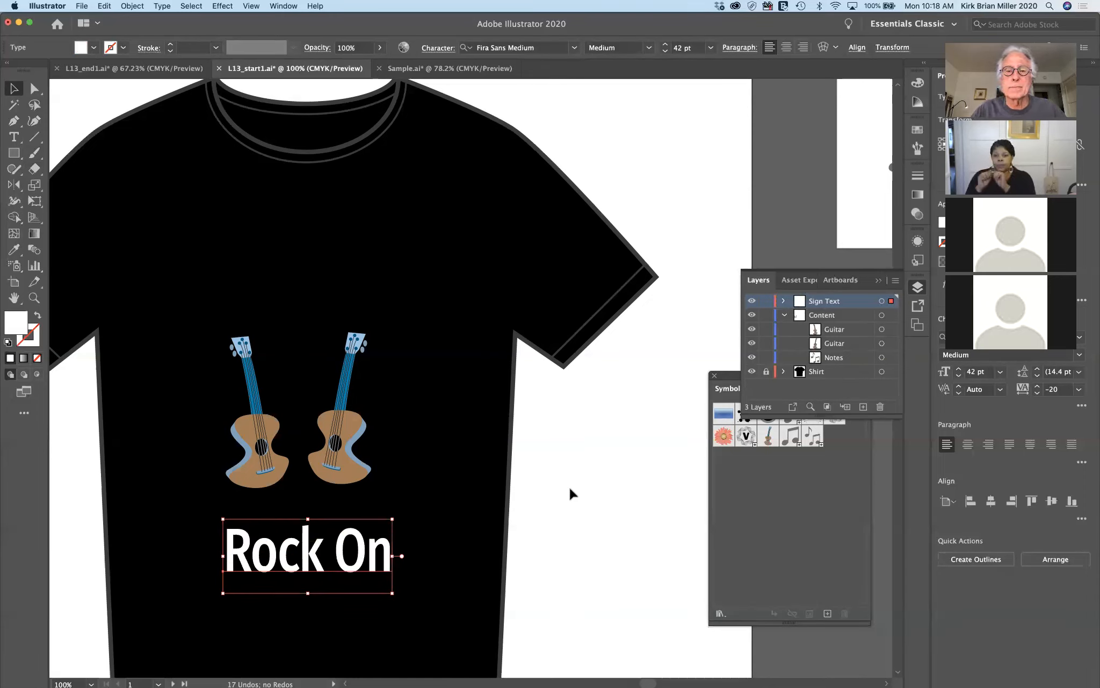
Copy the guitar amp group from Sample.ai onto the T-shirt in L13_start1.ai, scaled down and positioned over the two guitars
left_click(495, 69)
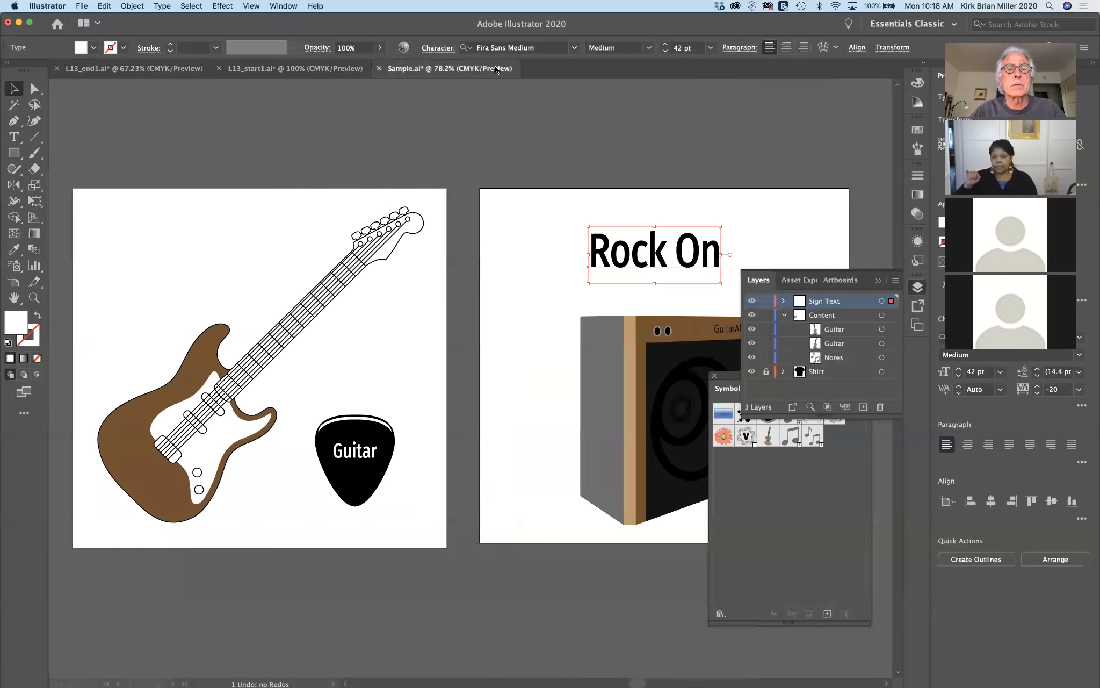
left_click(611, 388)
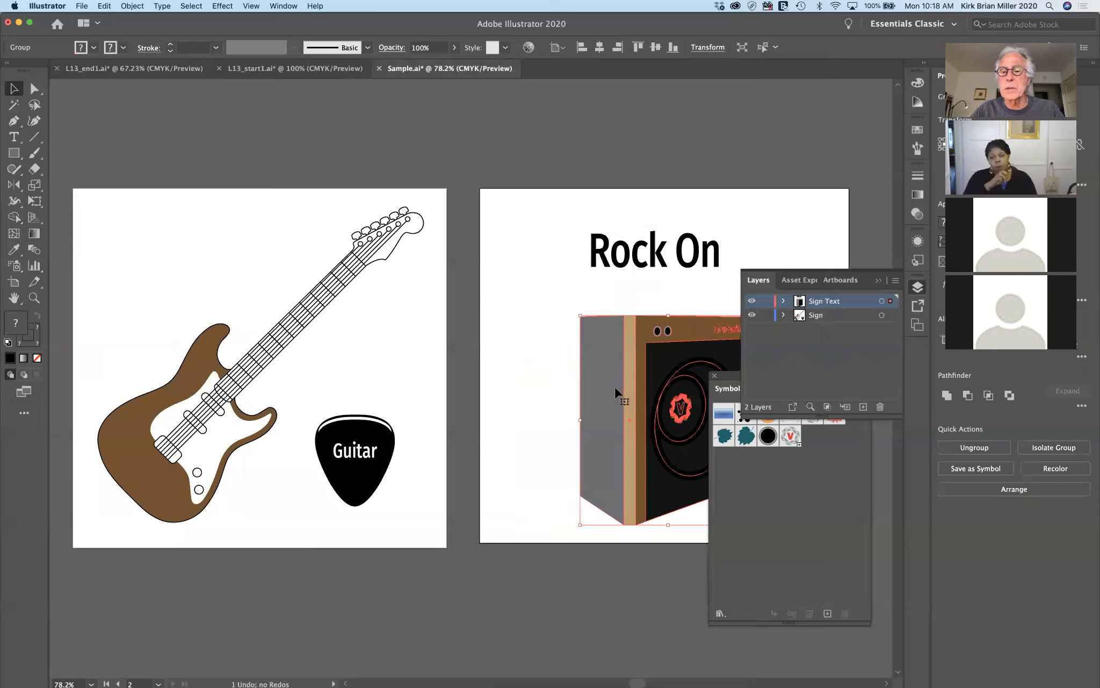
left_click(879, 281)
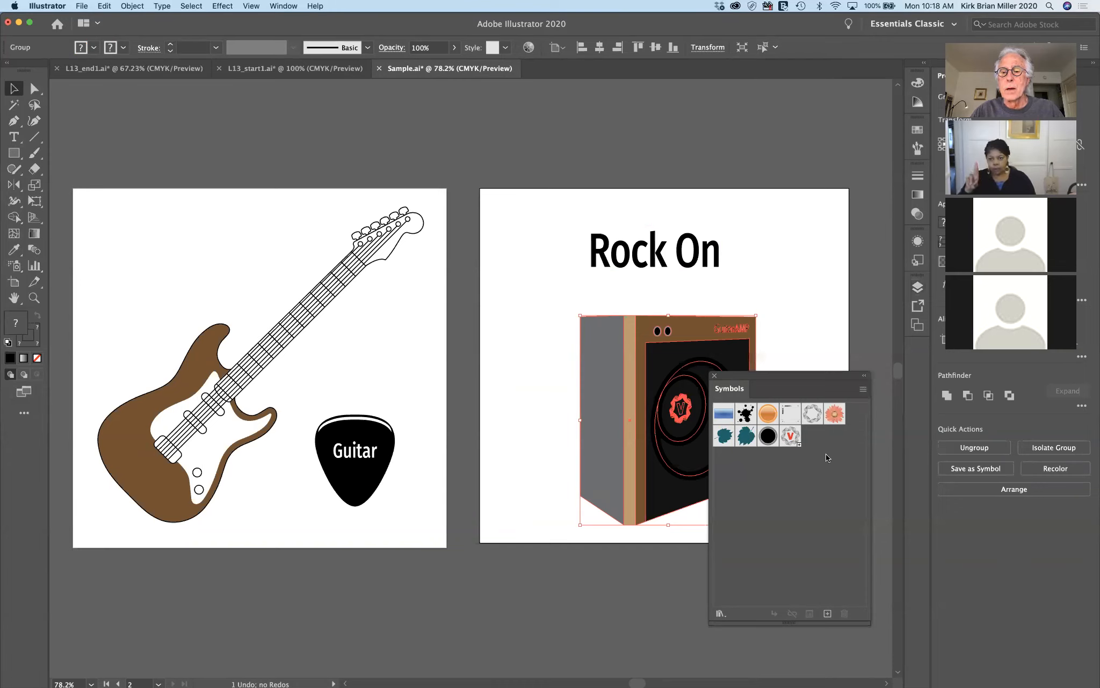
left_click_drag(810, 377, 789, 569)
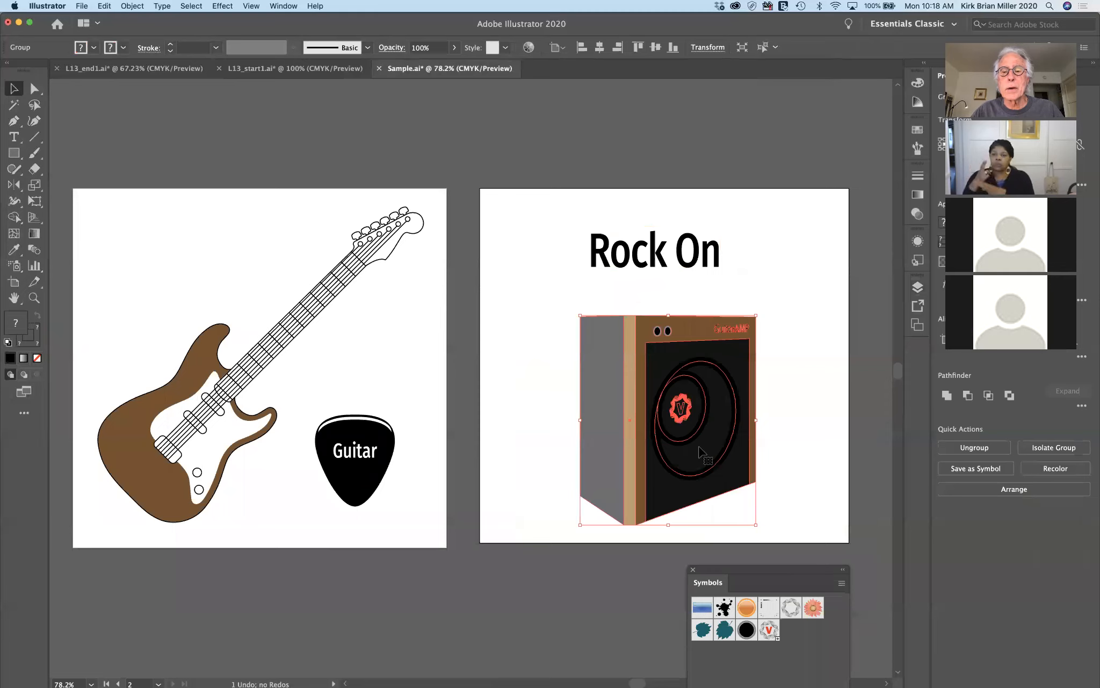
left_click_drag(599, 371, 276, 67)
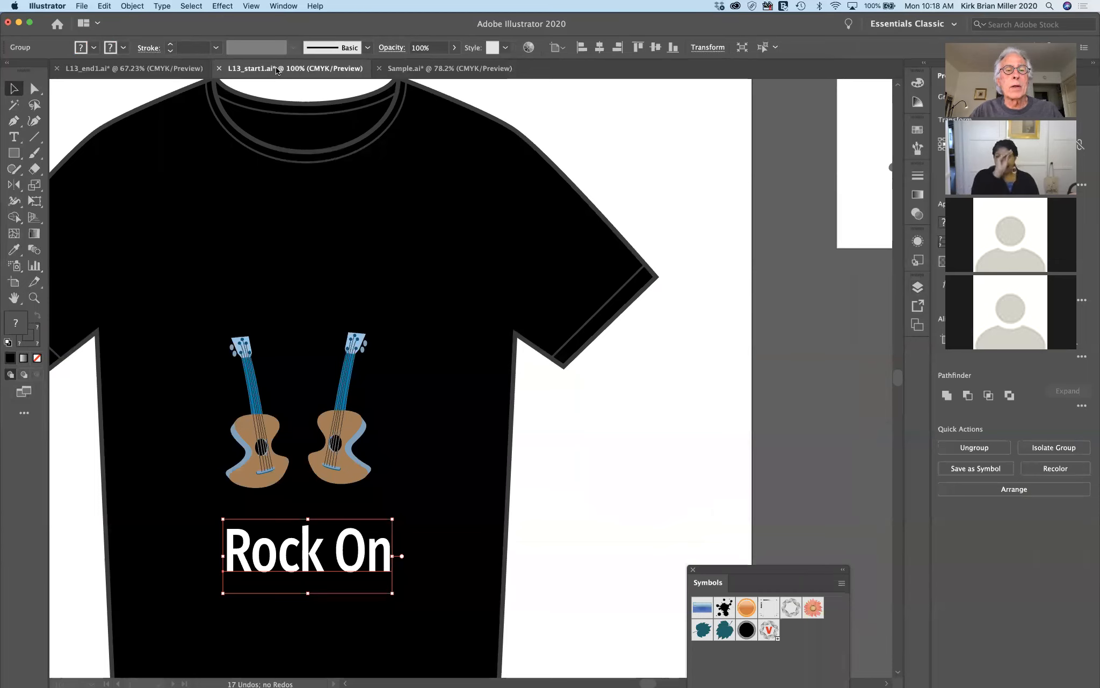
left_click_drag(276, 67, 350, 318)
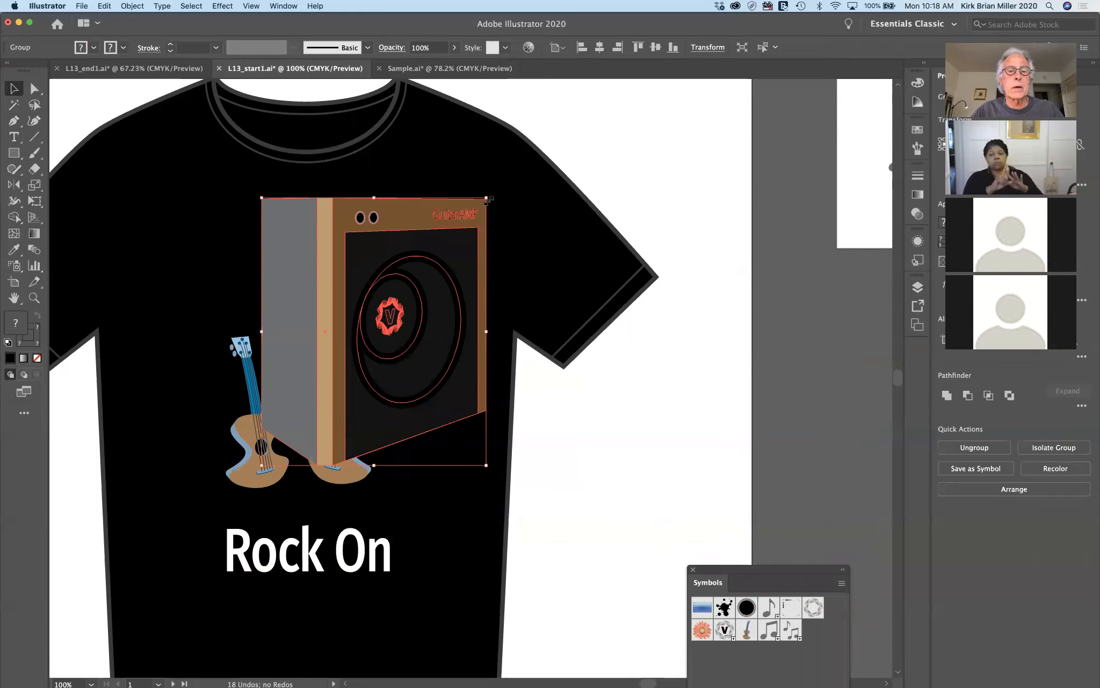
left_click_drag(486, 198, 393, 307)
left_click_drag(327, 337, 298, 325)
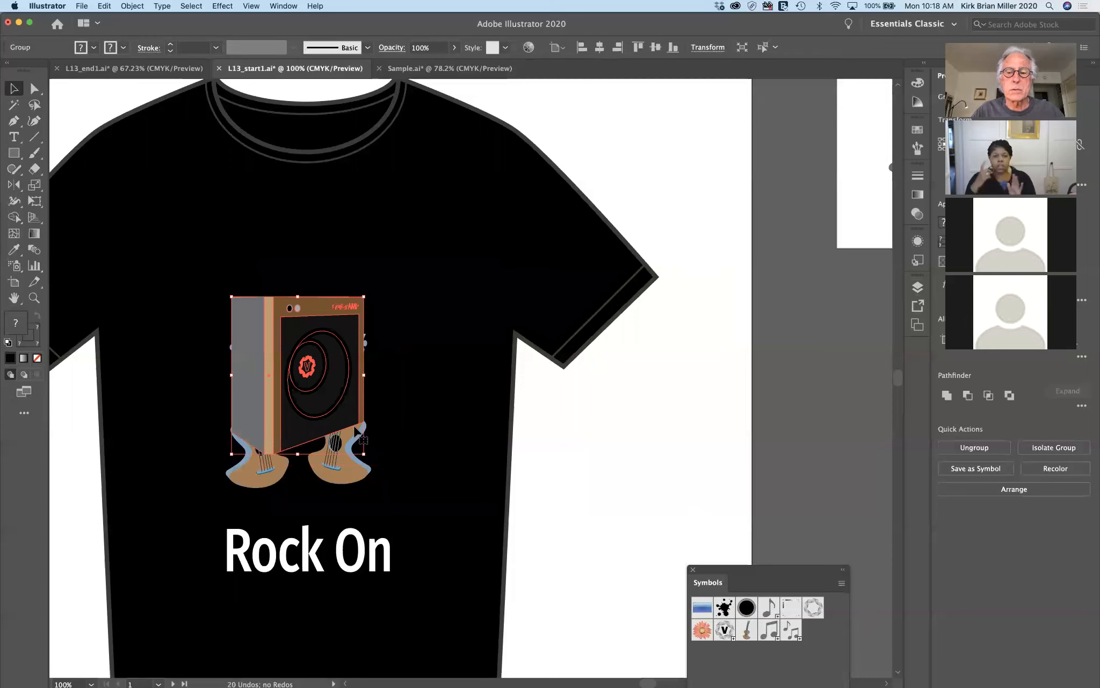
Move the guitar amp group from the Sign Text layer into the Content layer, beneath both guitars and above Notes
left_click(917, 289)
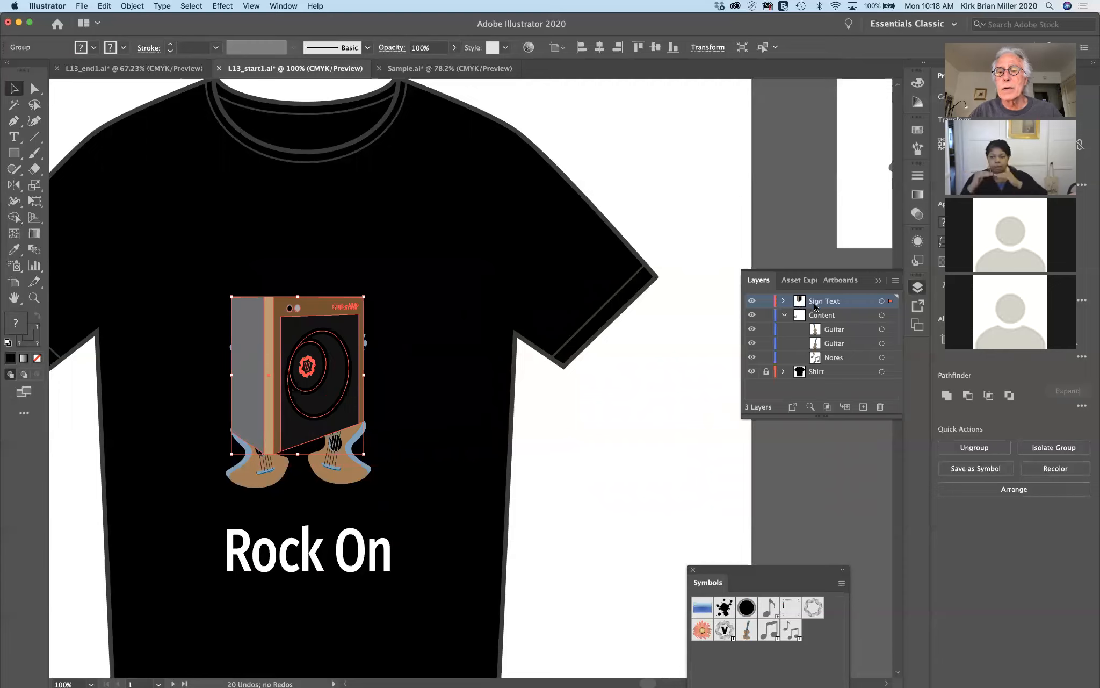
left_click(783, 302)
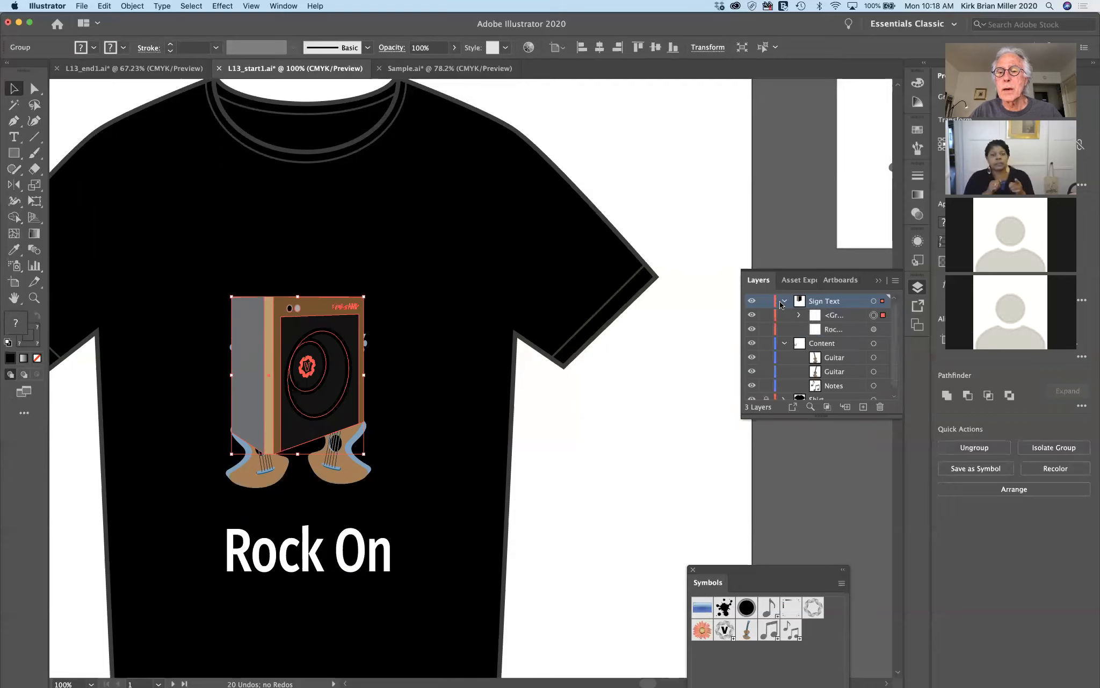
left_click(816, 318)
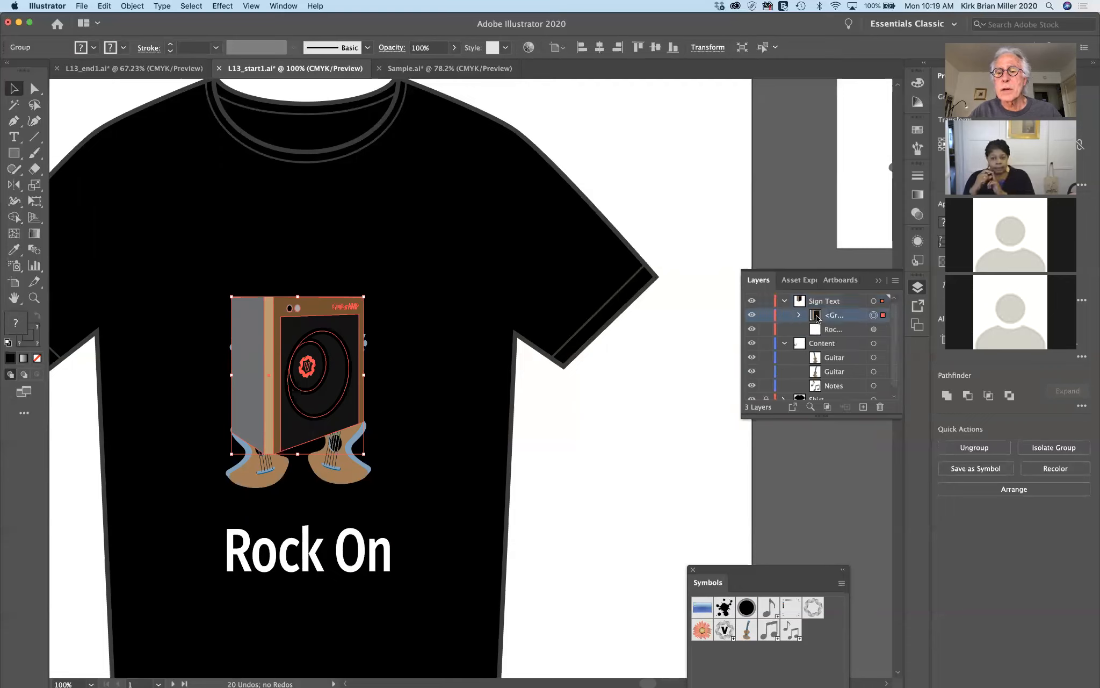
left_click_drag(816, 317, 822, 378)
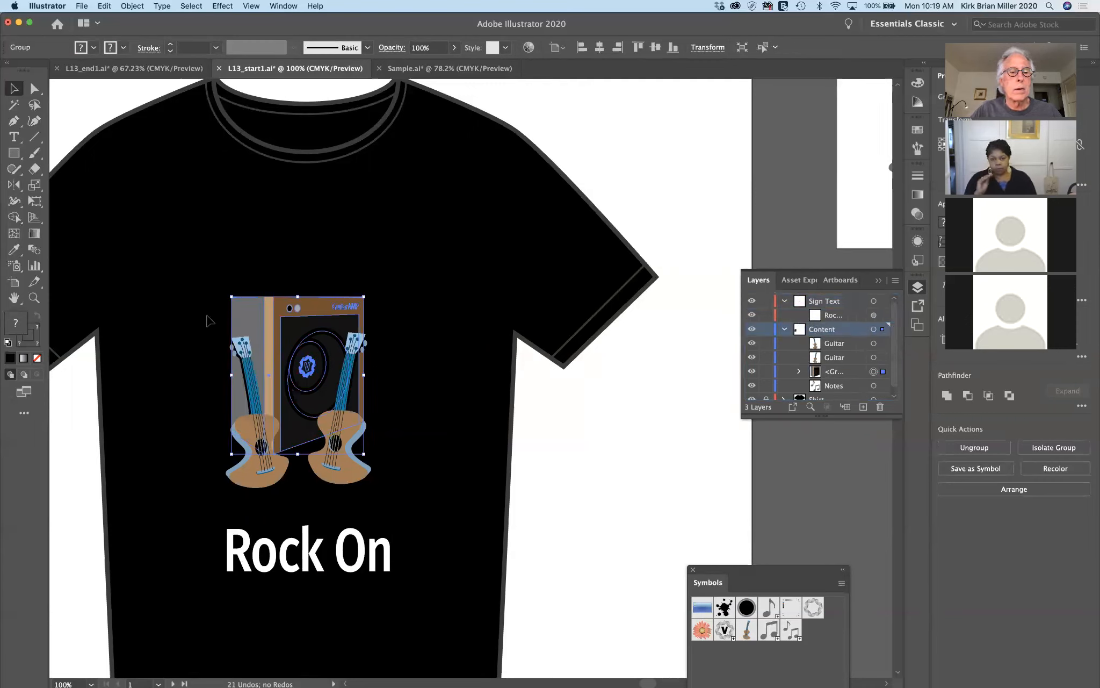
Shift the guitar amp slightly down so it sits centered behind the two guitars, and deselect it
left_click_drag(268, 328, 281, 336)
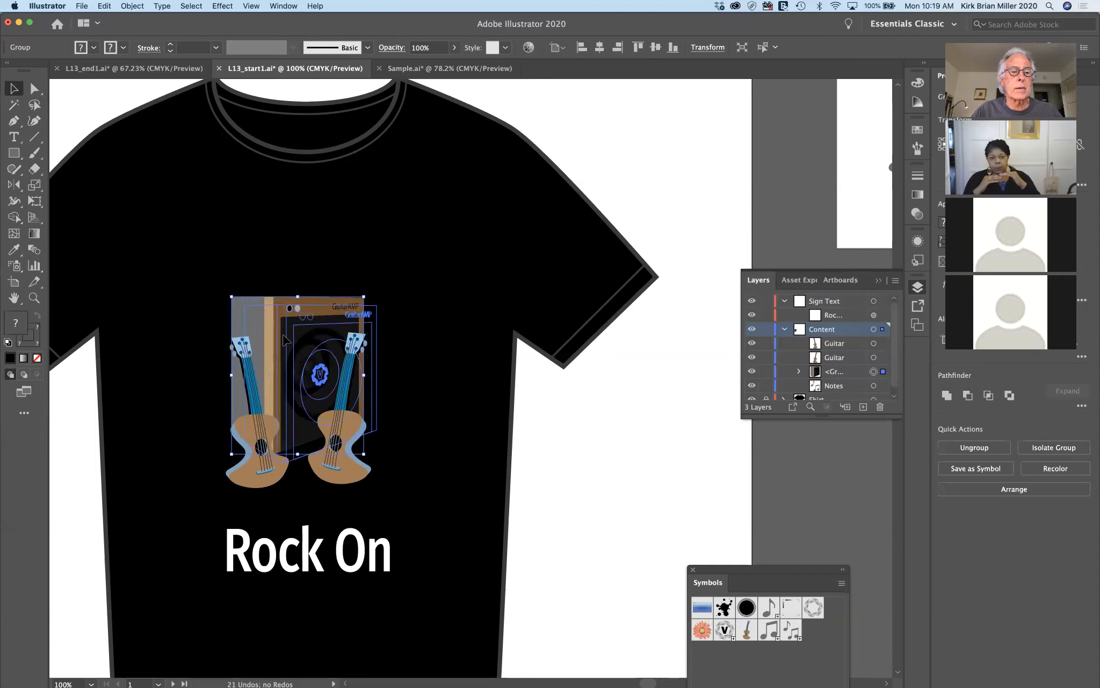
left_click(589, 427)
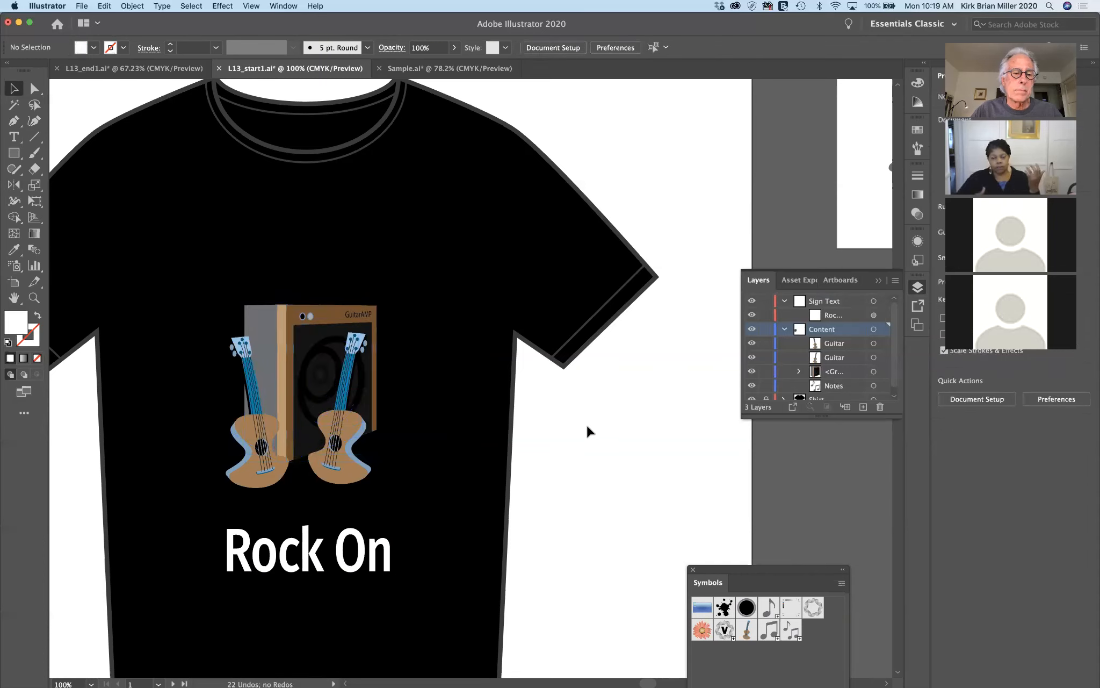
left_click(295, 356)
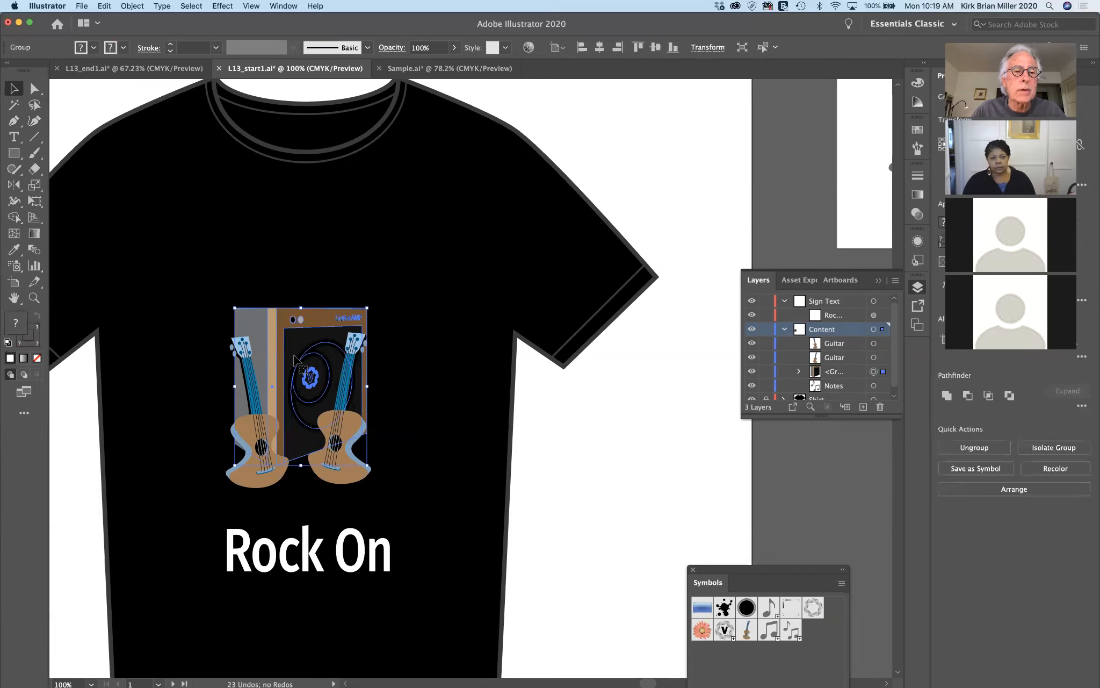
left_click(601, 415)
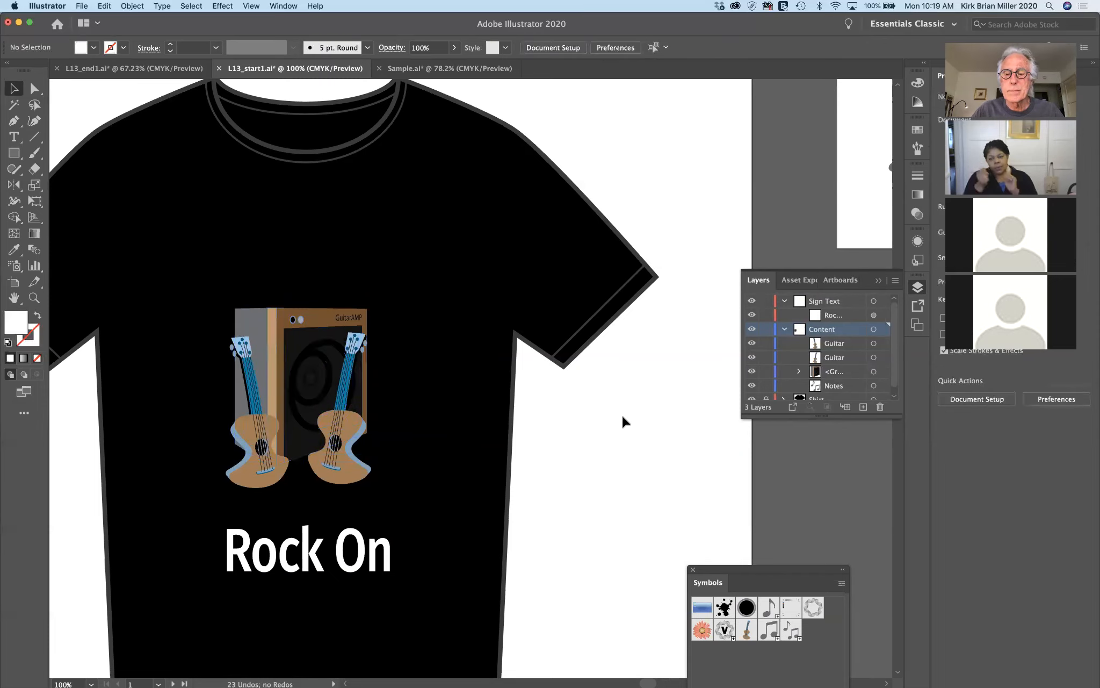
left_click(880, 281)
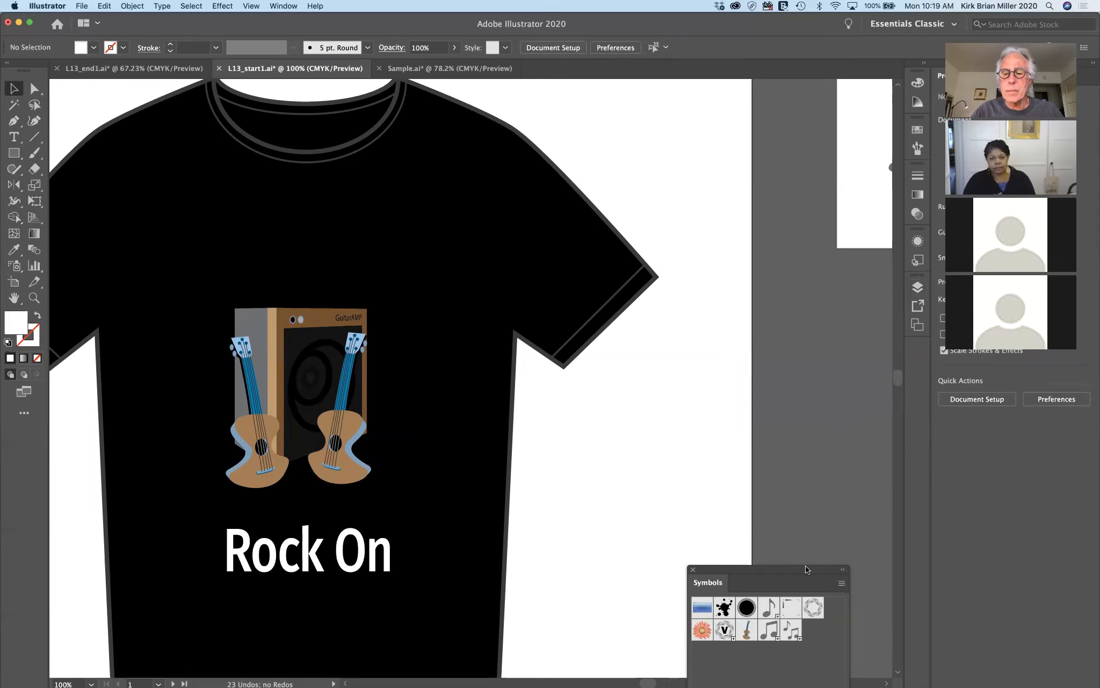
Bring the symbol library beside the shirt and move the "Rock On" text up, closer beneath the guitars
left_click_drag(804, 572, 703, 291)
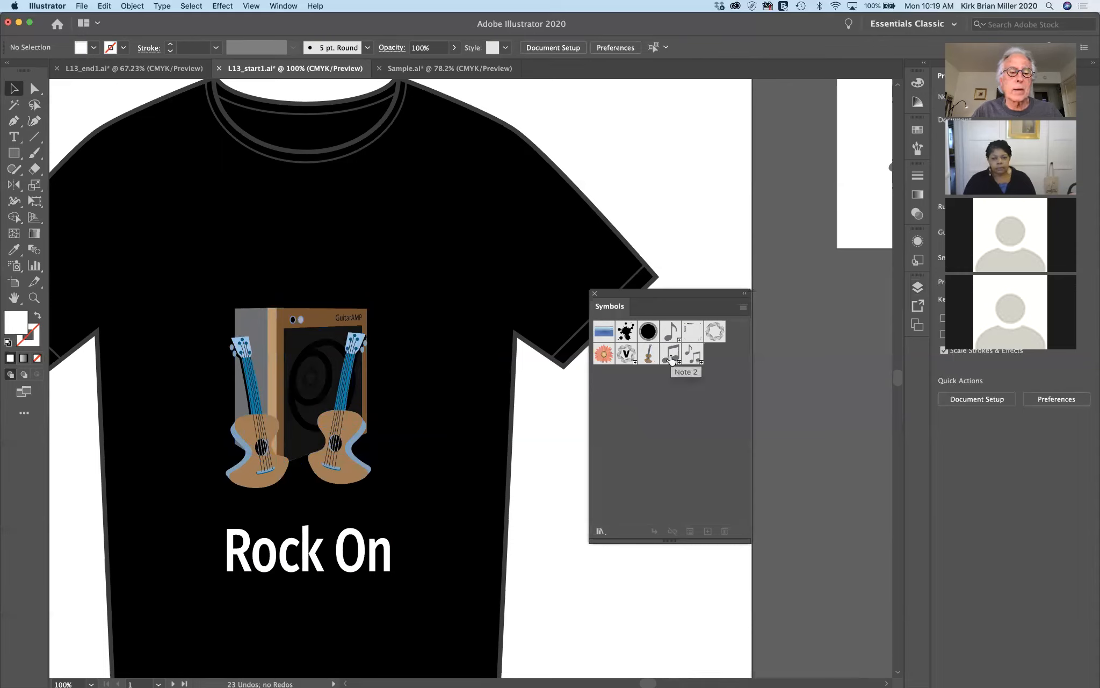
left_click(363, 553)
left_click_drag(363, 554, 352, 531)
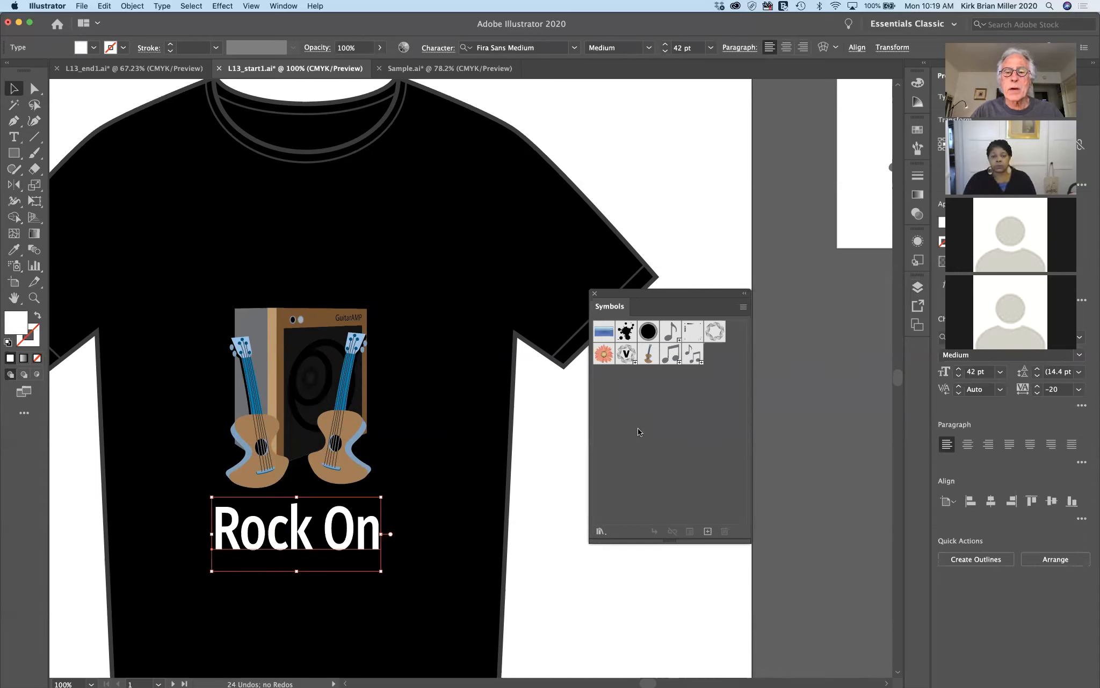
Place one instance each of the note 1, Note 2 and Notes symbols on the shirt around the guitar amp
left_click_drag(680, 342, 408, 260)
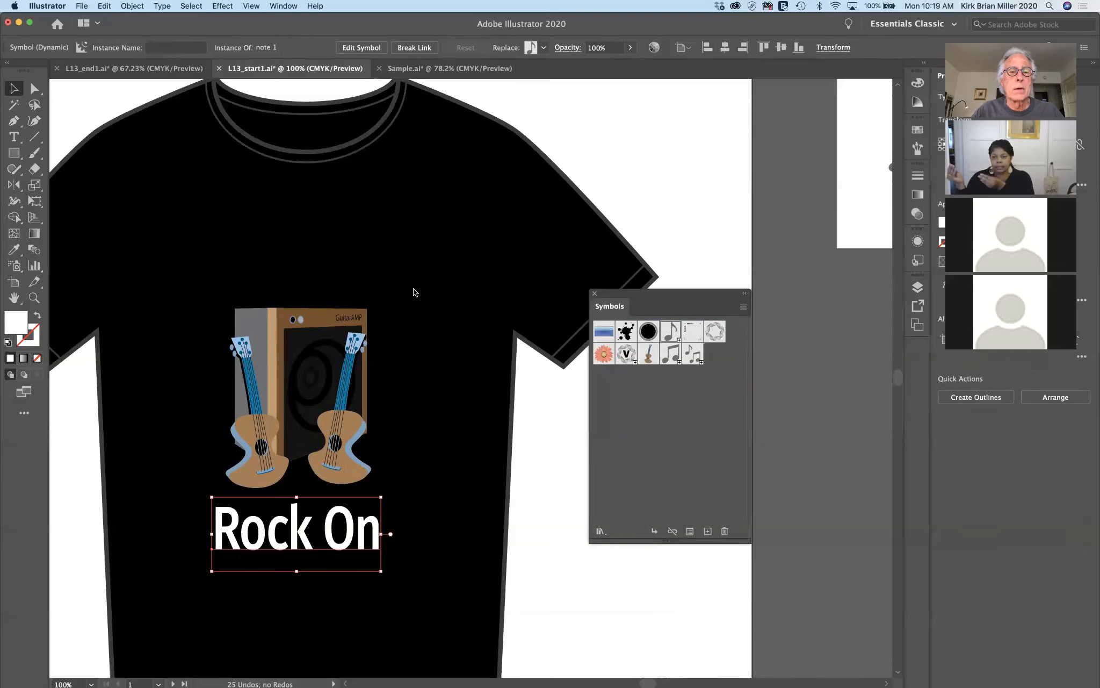
left_click_drag(671, 355, 187, 278)
left_click(694, 355)
left_click_drag(694, 355, 441, 334)
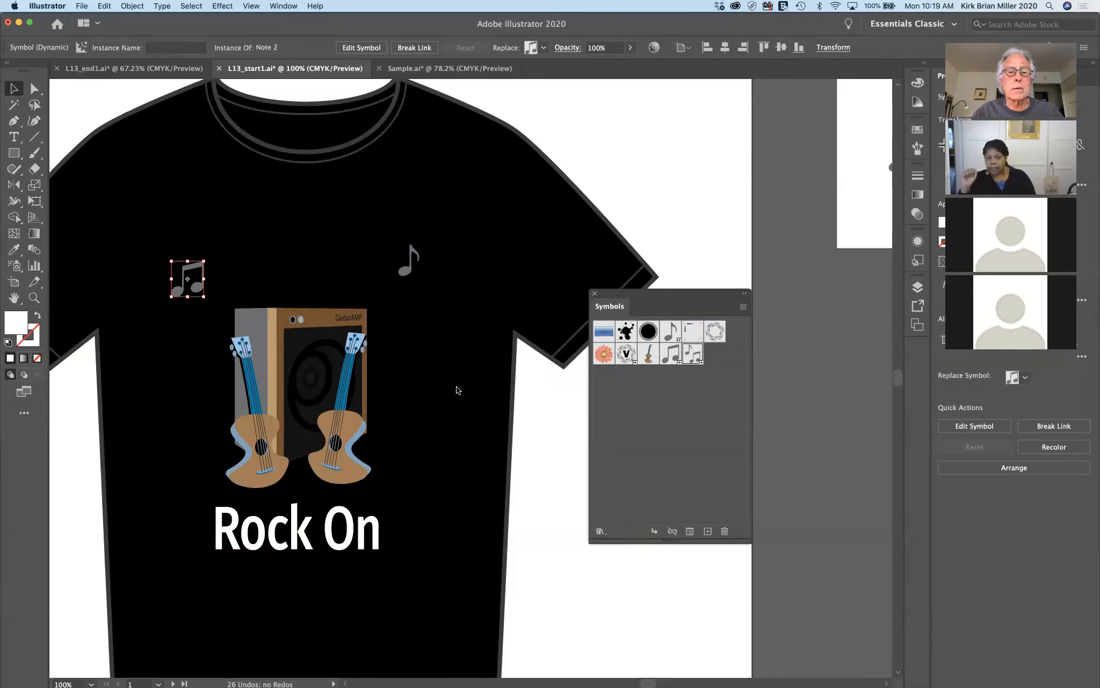
left_click(560, 431)
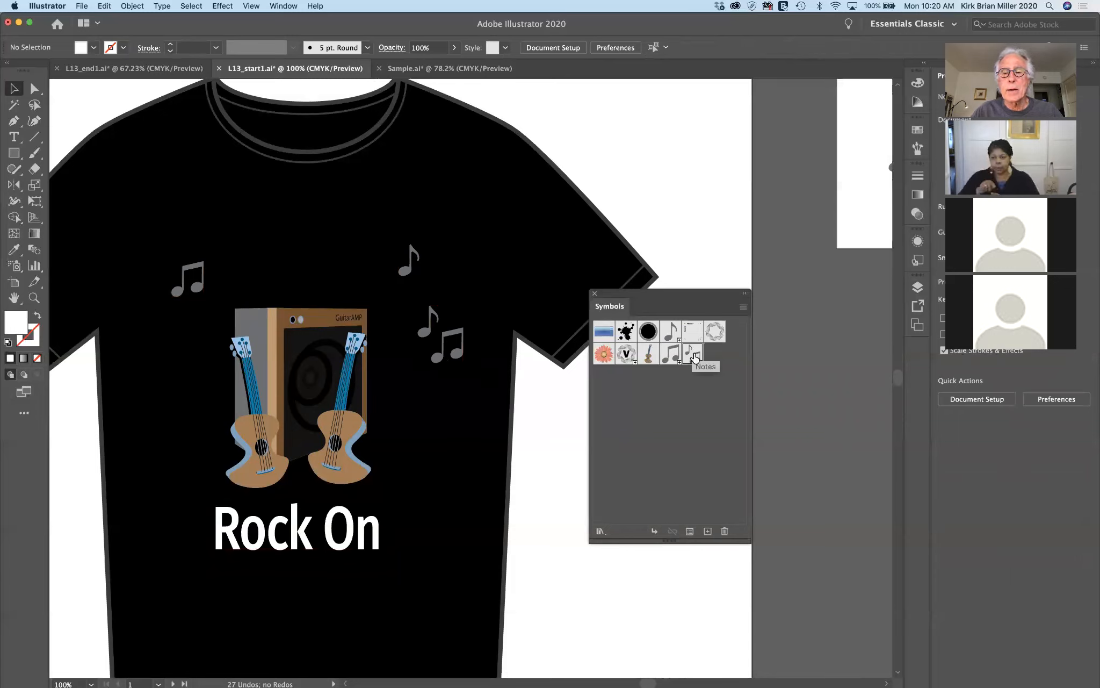
Edit the Notes symbol to fill its double note with a dotted pattern swatch, and return to the T-shirt artwork
double_click(694, 356)
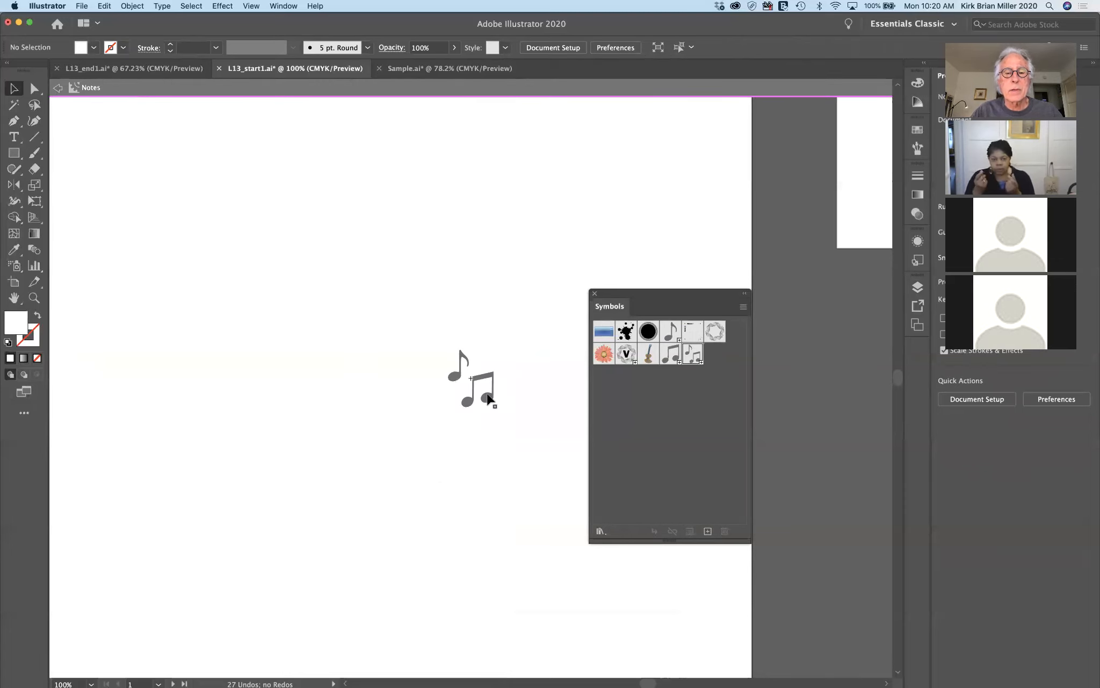
left_click(489, 402)
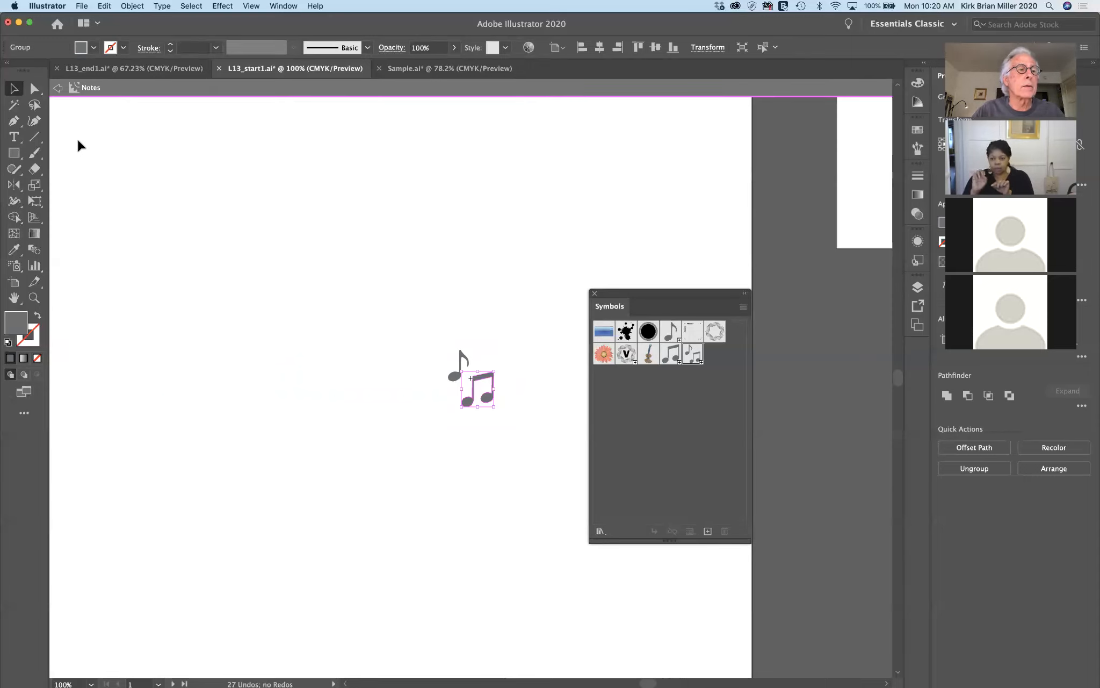
left_click(90, 48)
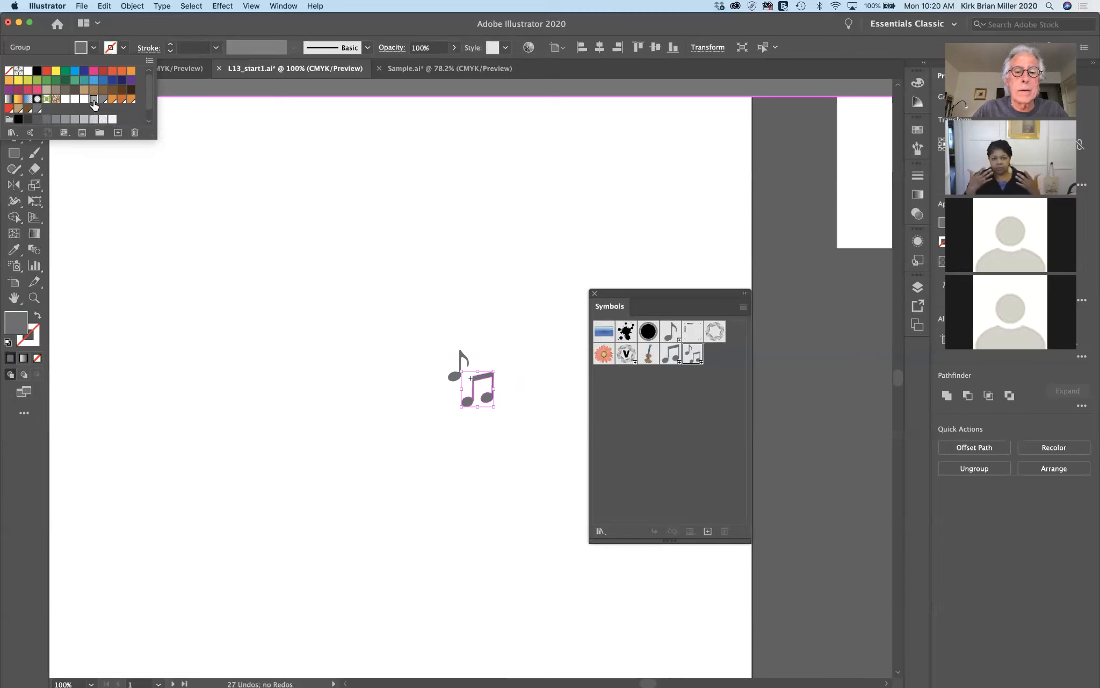
left_click(94, 102)
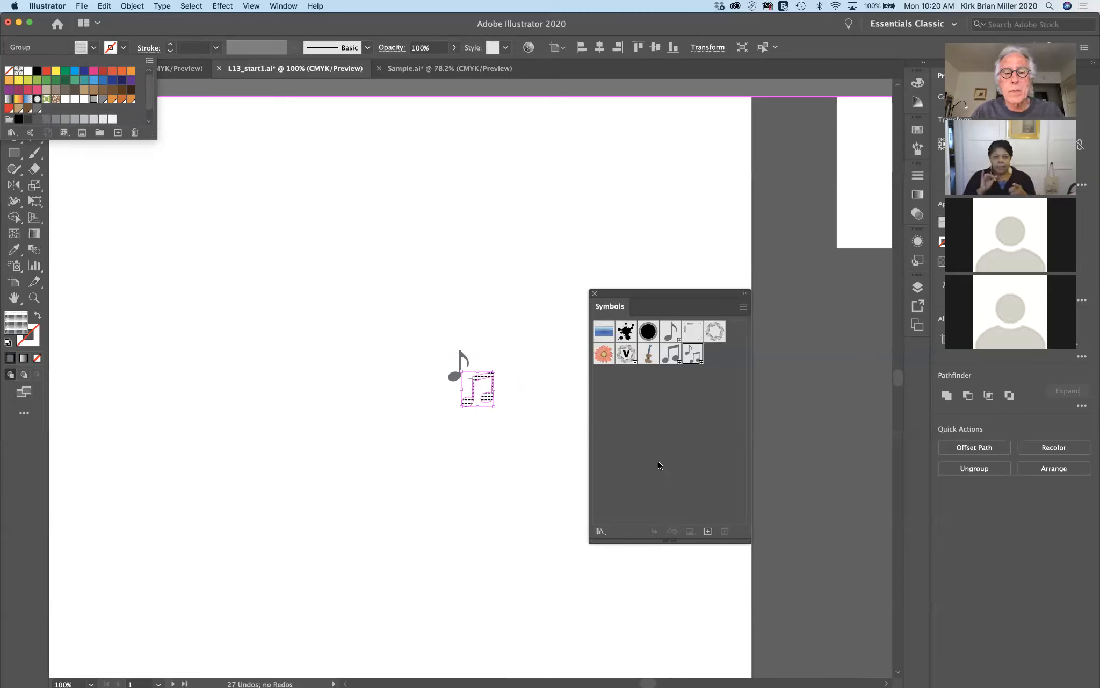
left_click(545, 441)
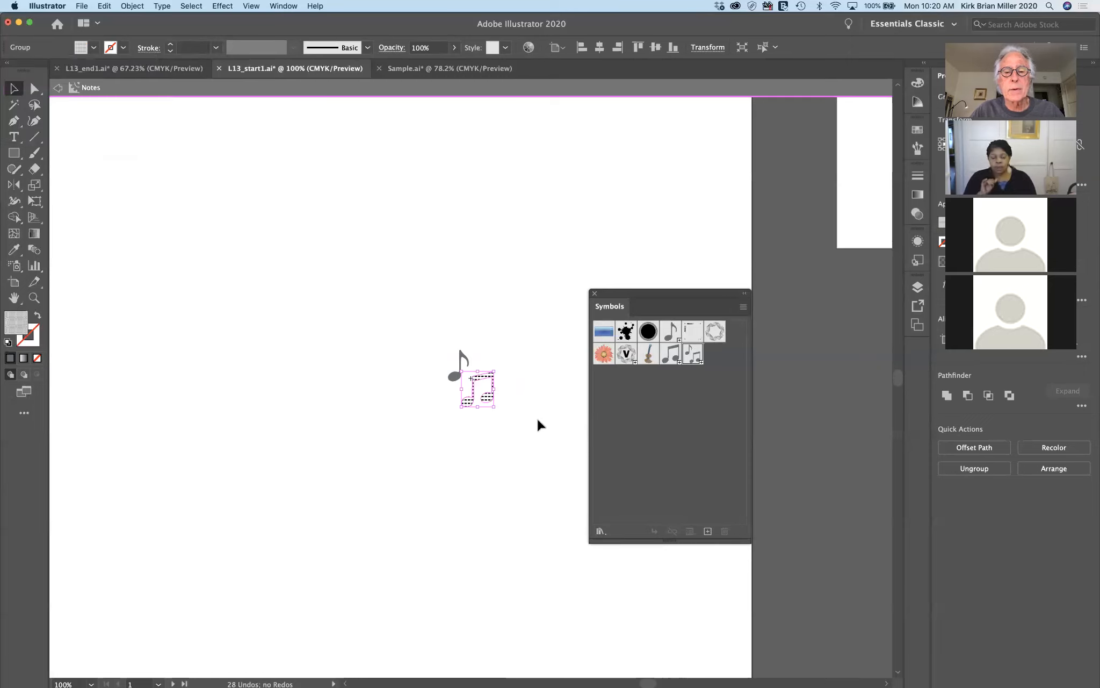
left_click(538, 420)
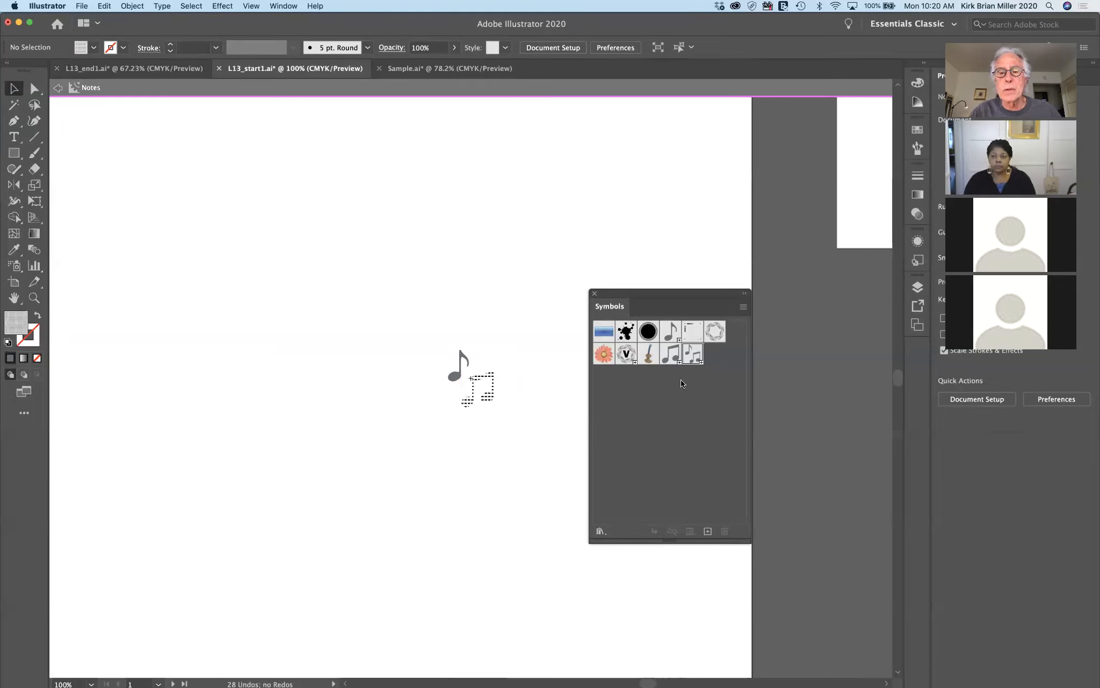
left_click(55, 89)
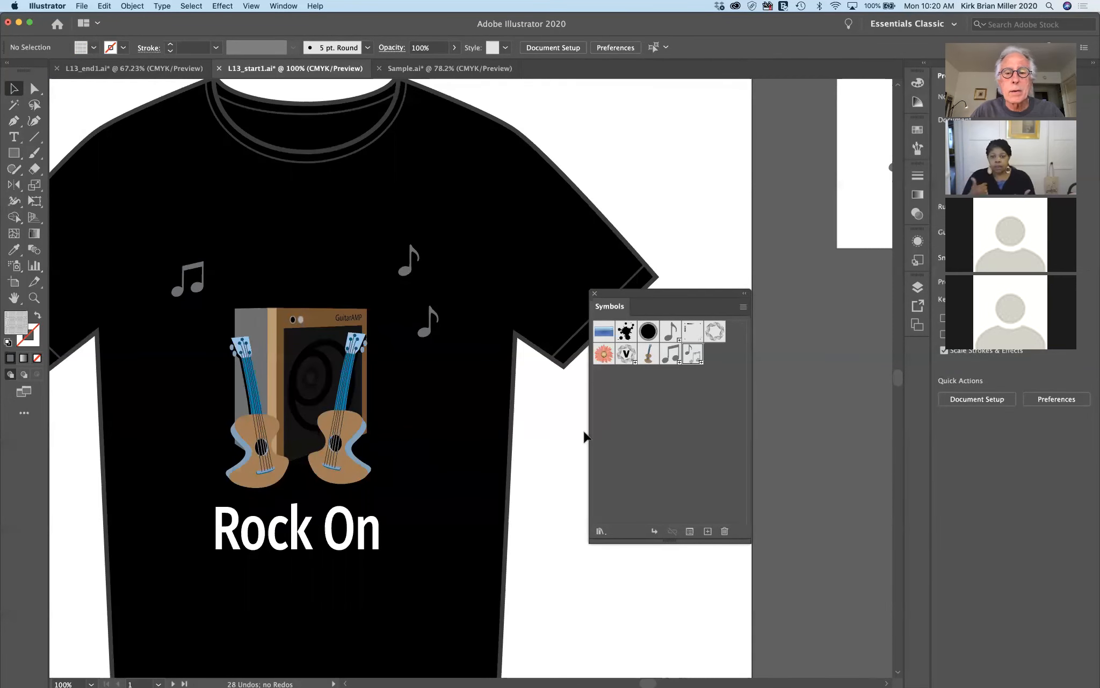
Place another Notes symbol instance below the notes beside the amp and undo its last move
left_click_drag(697, 364, 426, 394)
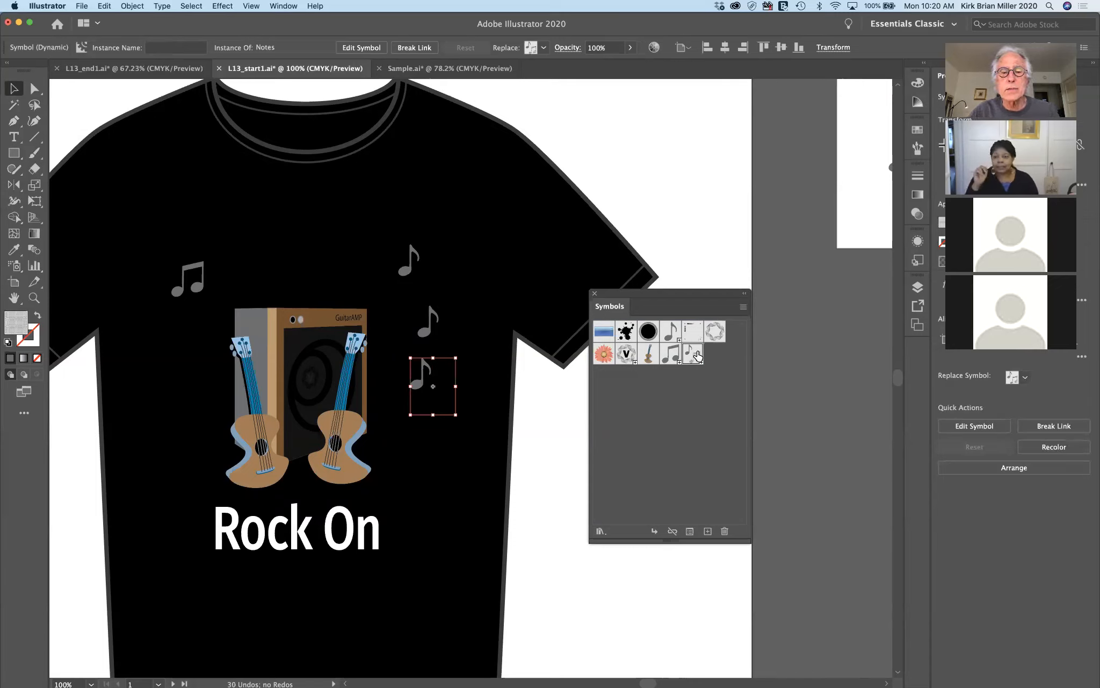
key("super+z")
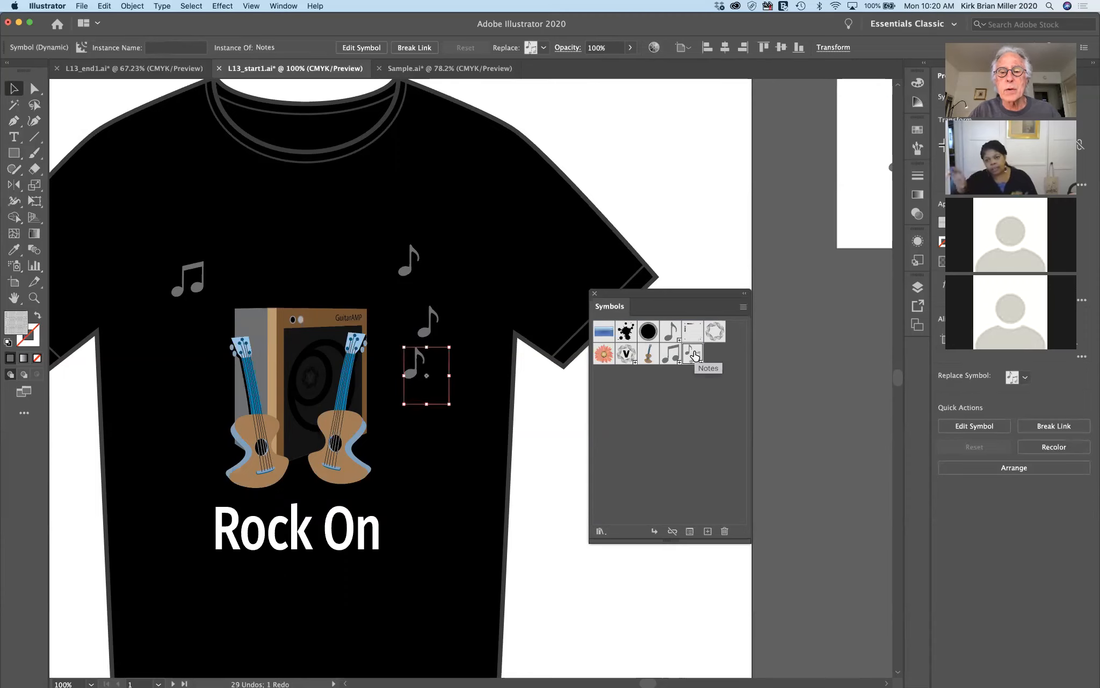
Edit the Notes symbol to set its double note's fill to white, and return to the T-shirt artwork
double_click(693, 354)
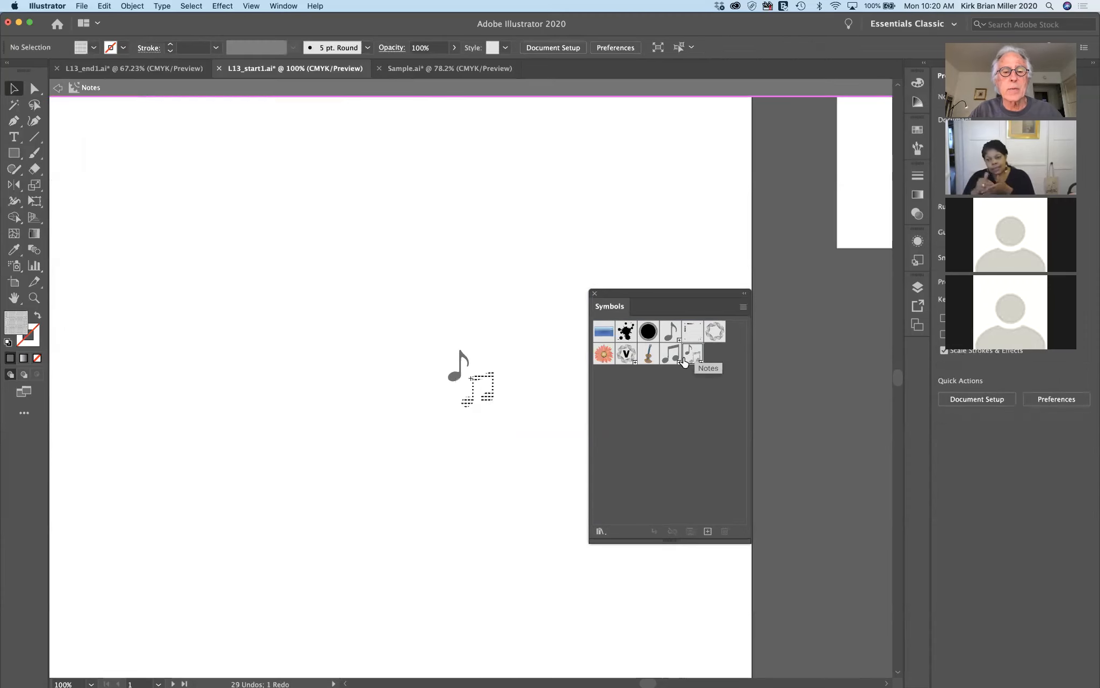
left_click(488, 401)
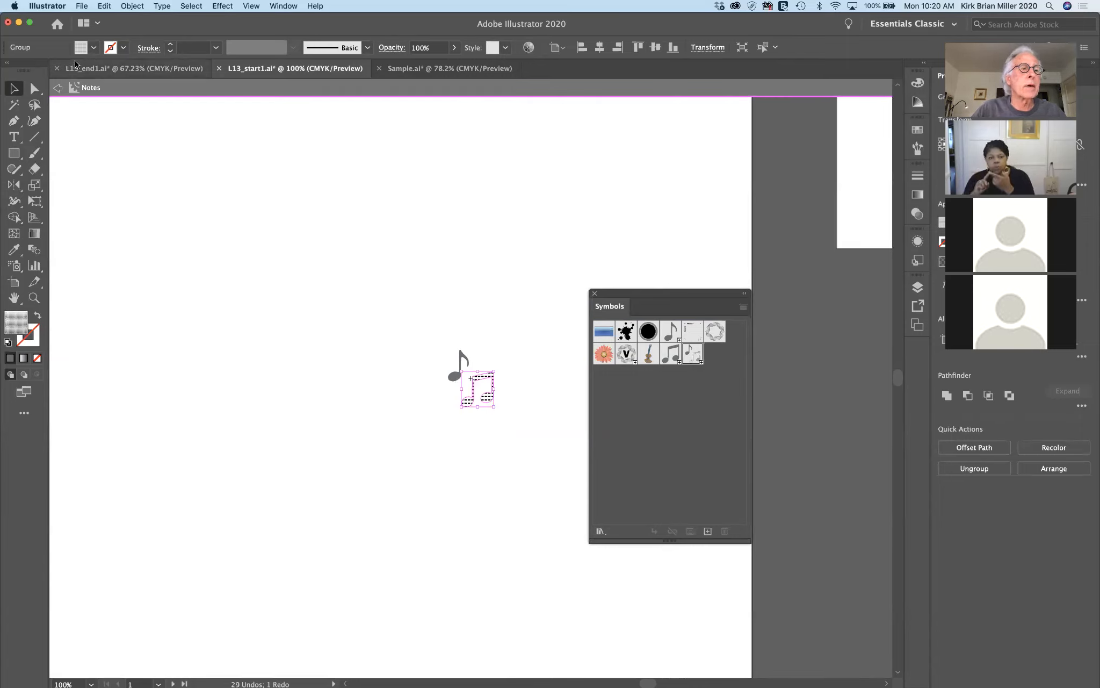
left_click(93, 47)
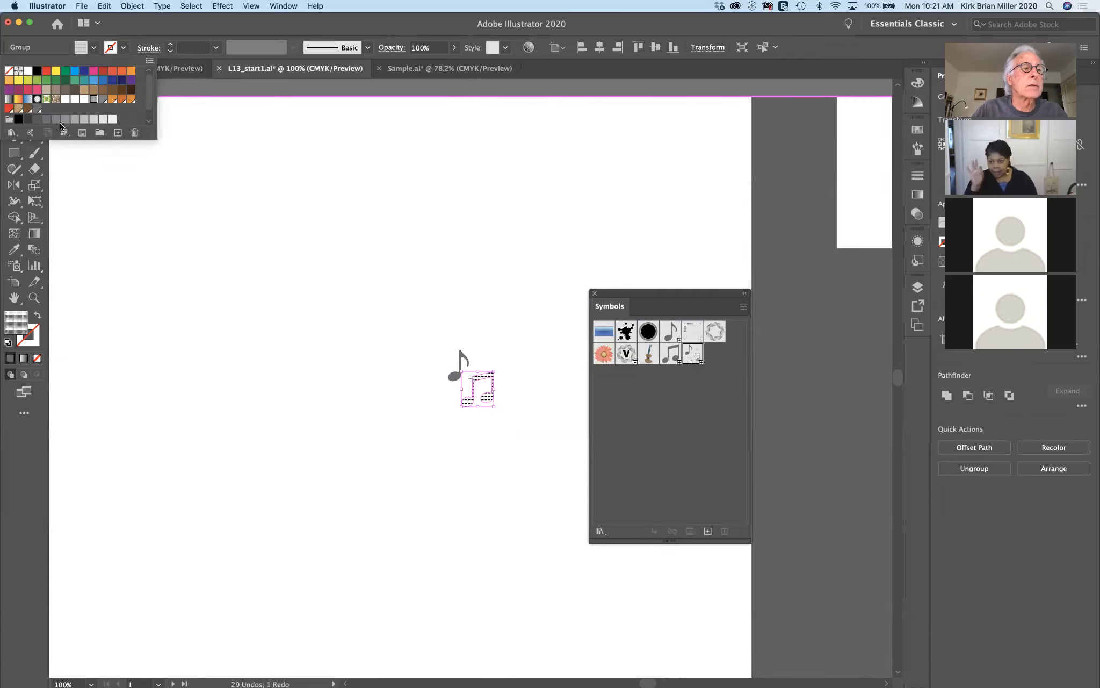
left_click(28, 70)
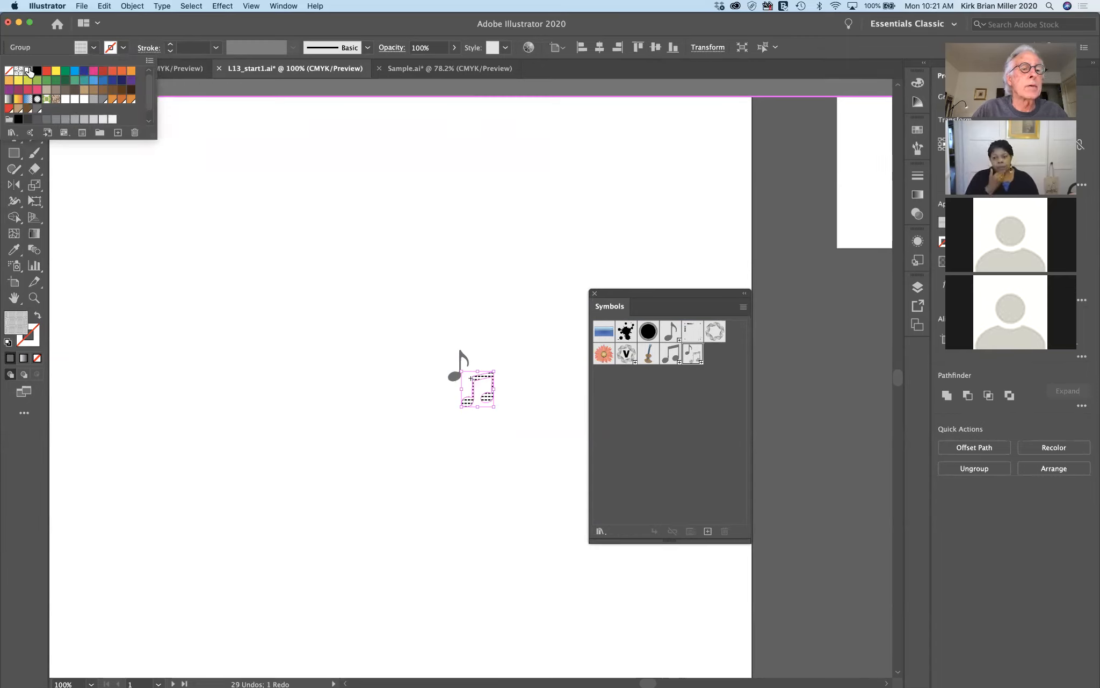
left_click(654, 428)
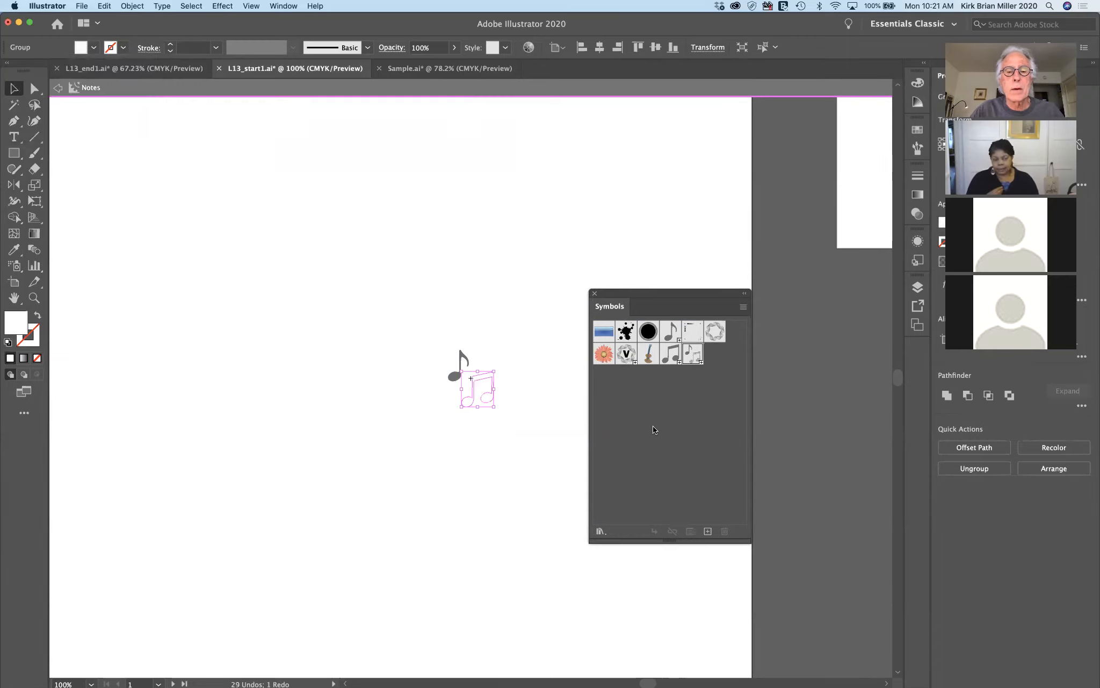
left_click(545, 420)
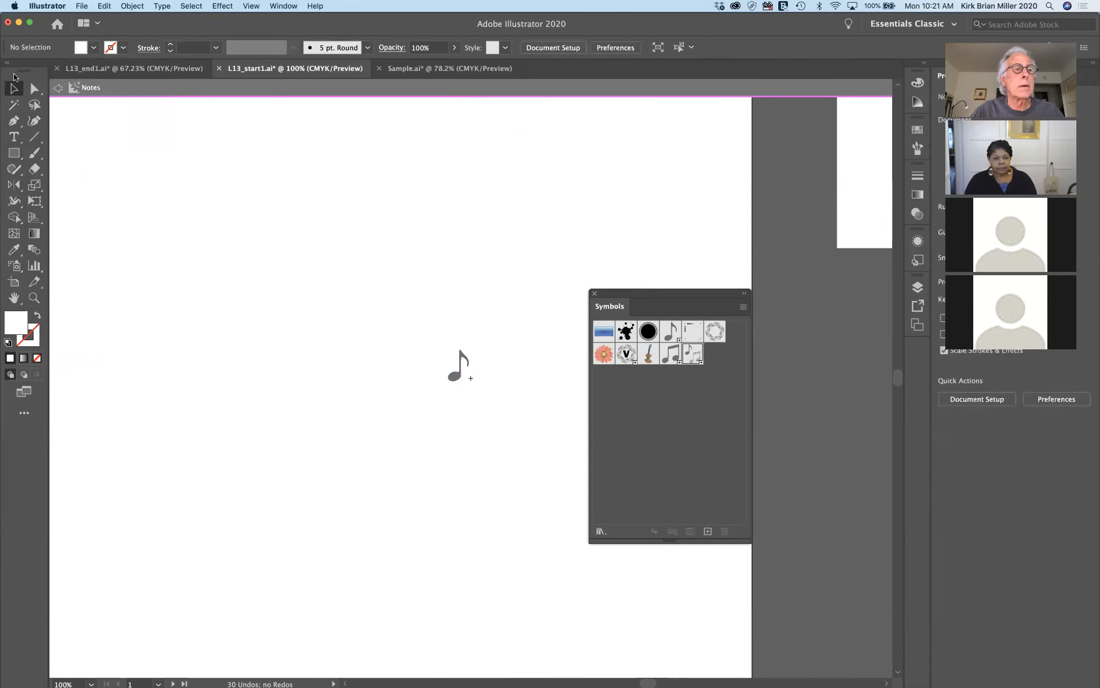
left_click(57, 88)
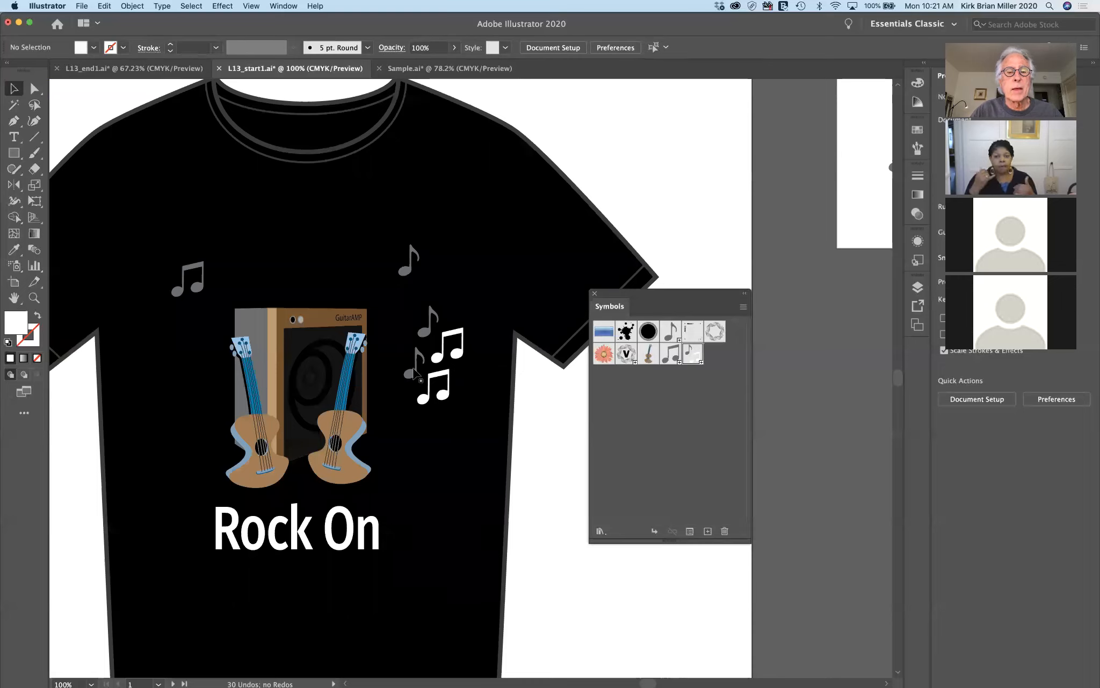
Delete the extra, lower Notes symbol instance beside the guitar amp
left_click(418, 374)
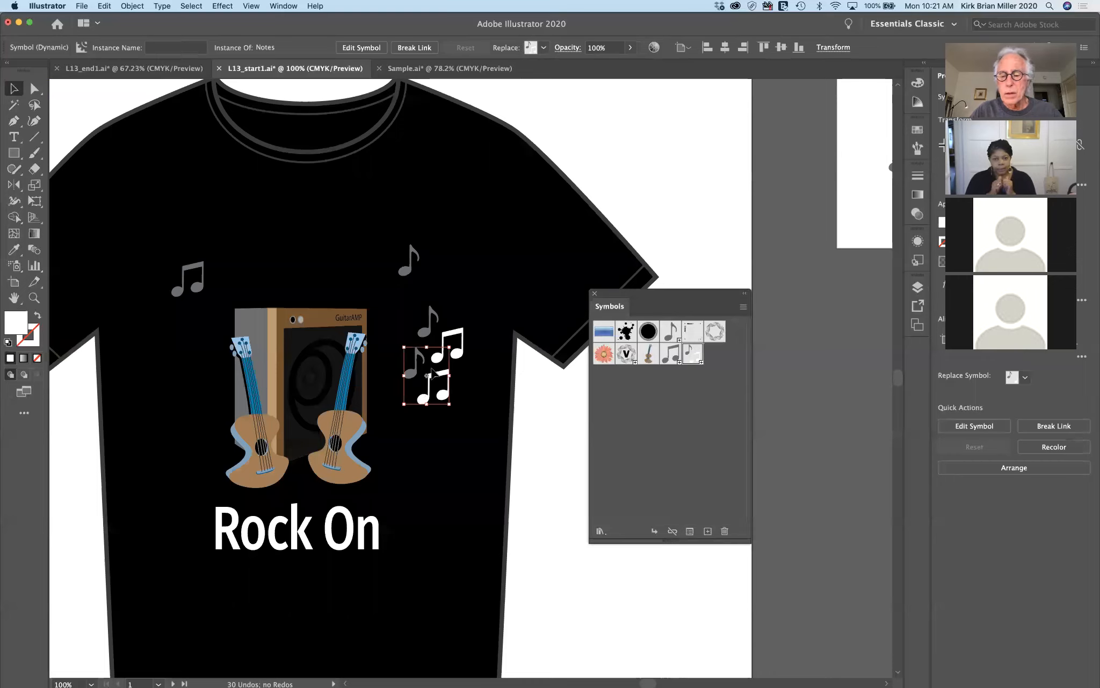
key("Delete")
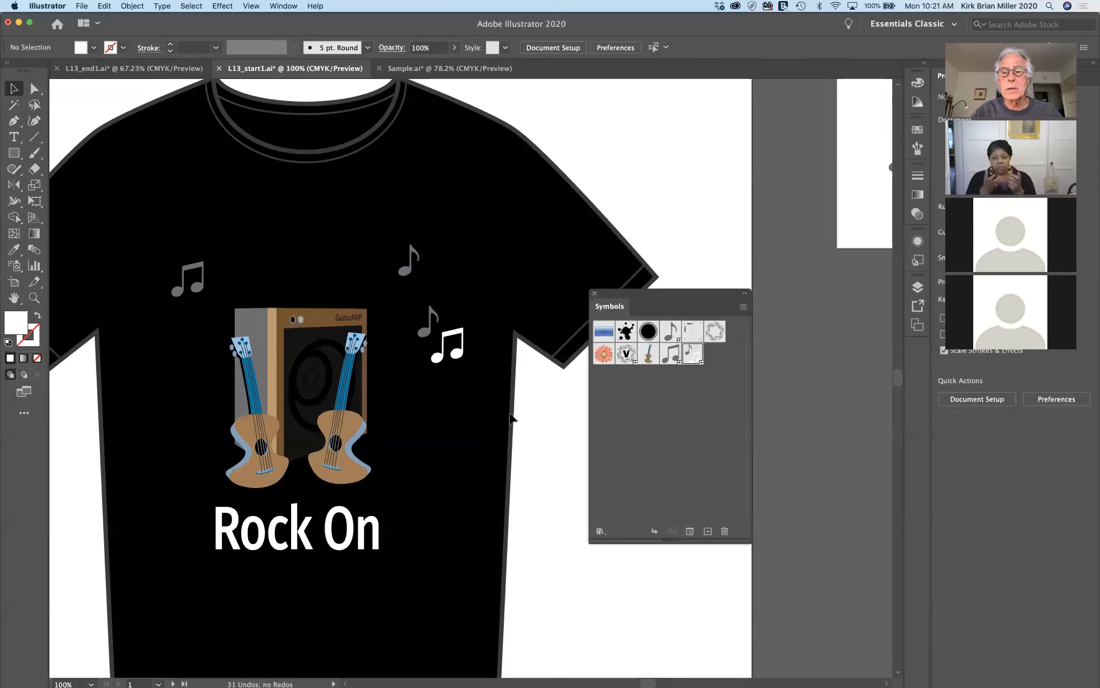
Examine which layer holds the placed note symbols, and move the symbol library clear of the shirt's sleeve
left_click(918, 286)
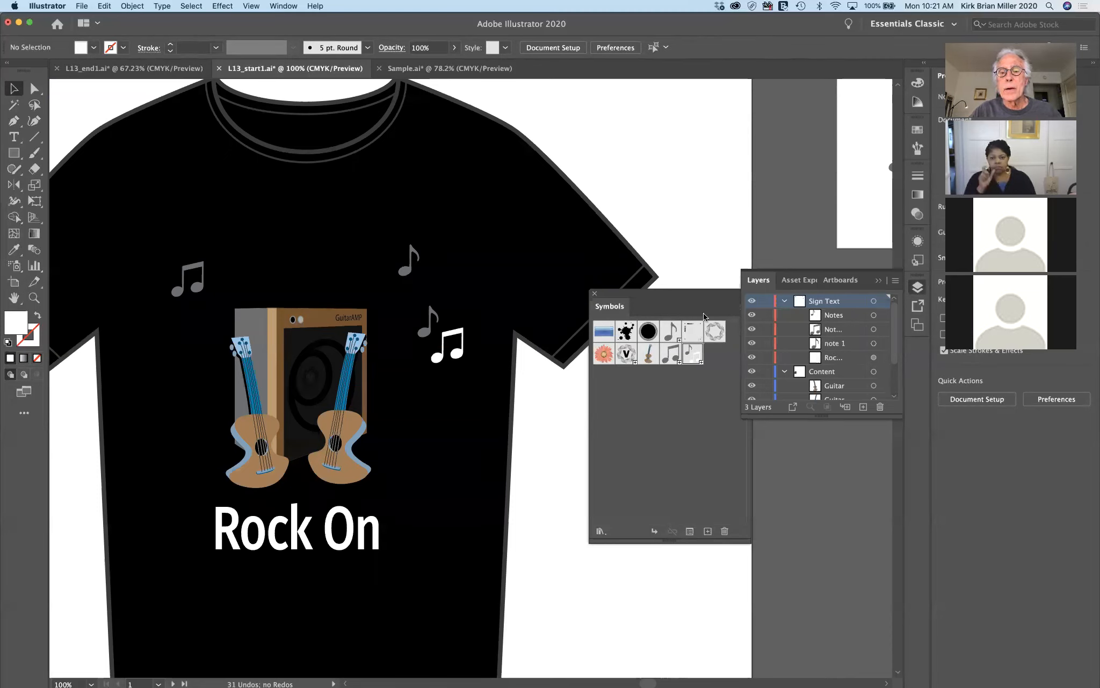
left_click(876, 282)
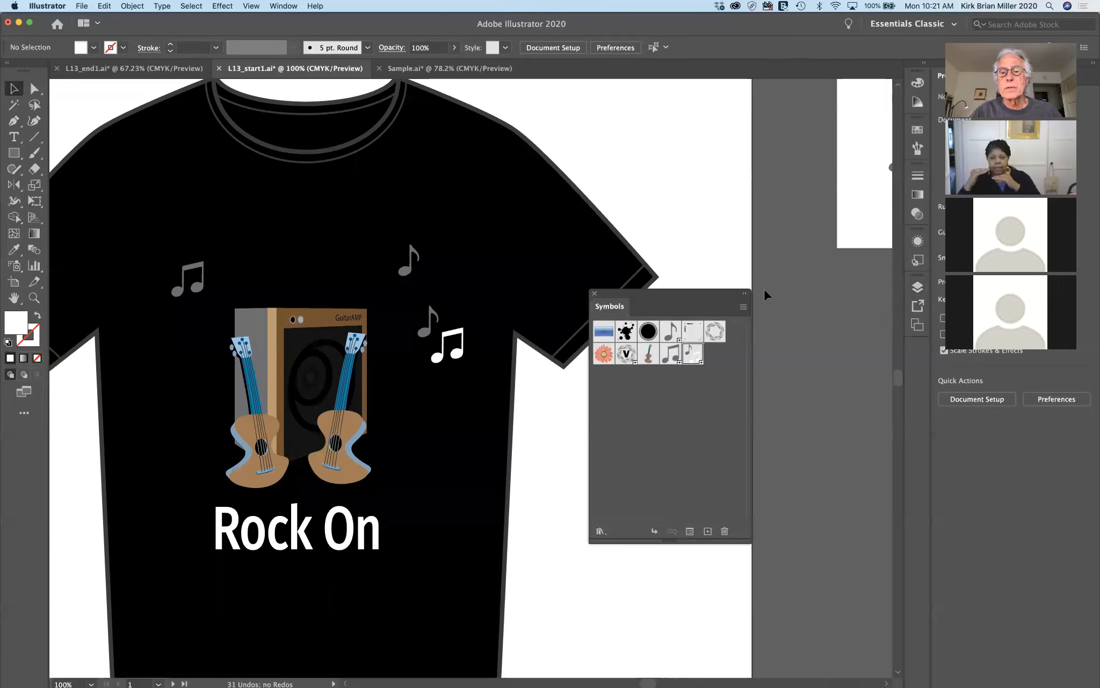
left_click_drag(712, 292, 699, 386)
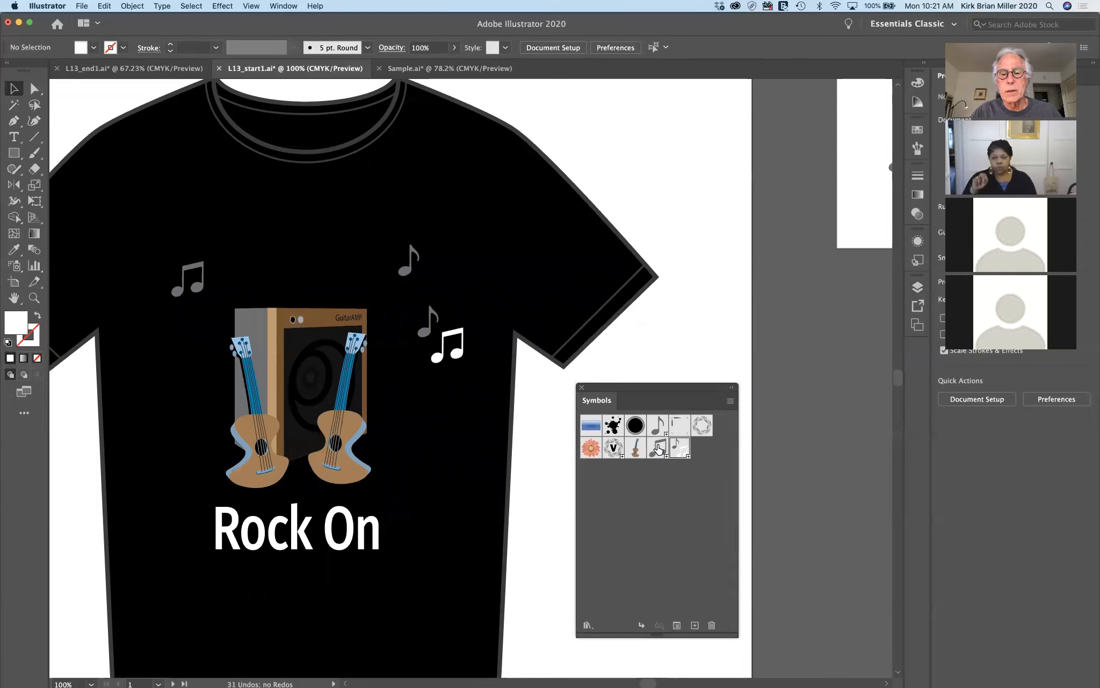
Spray note 1 symbols above the amp and beside both guitars using a Symbol Sprayer with a reduced brush size
left_click(658, 425)
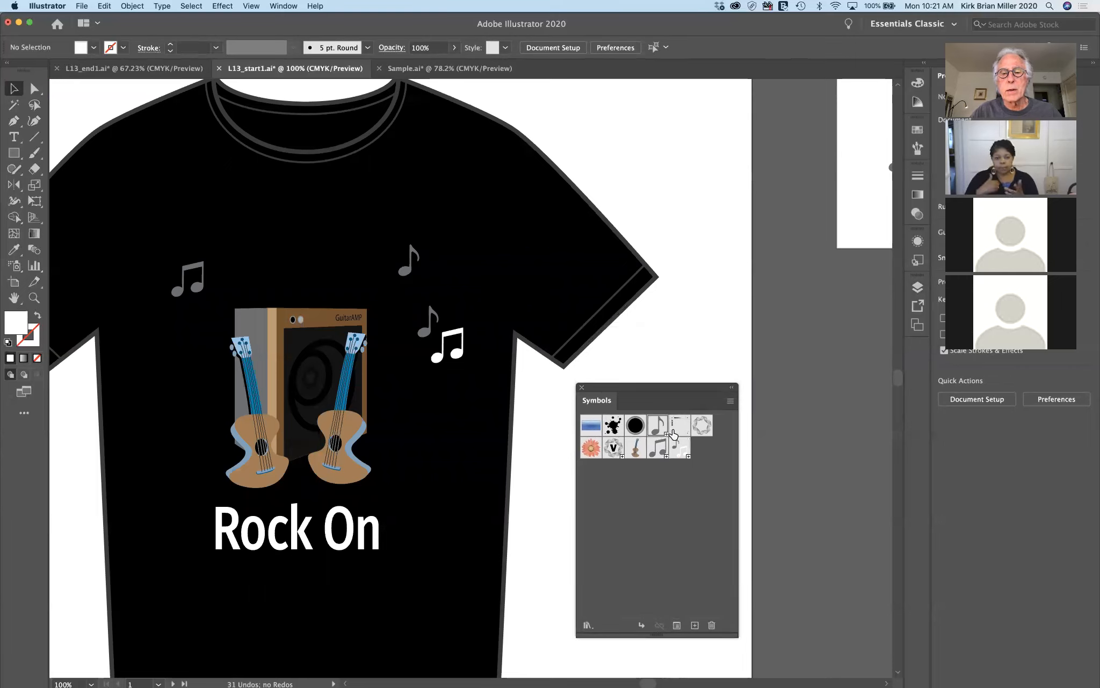
left_click(14, 265)
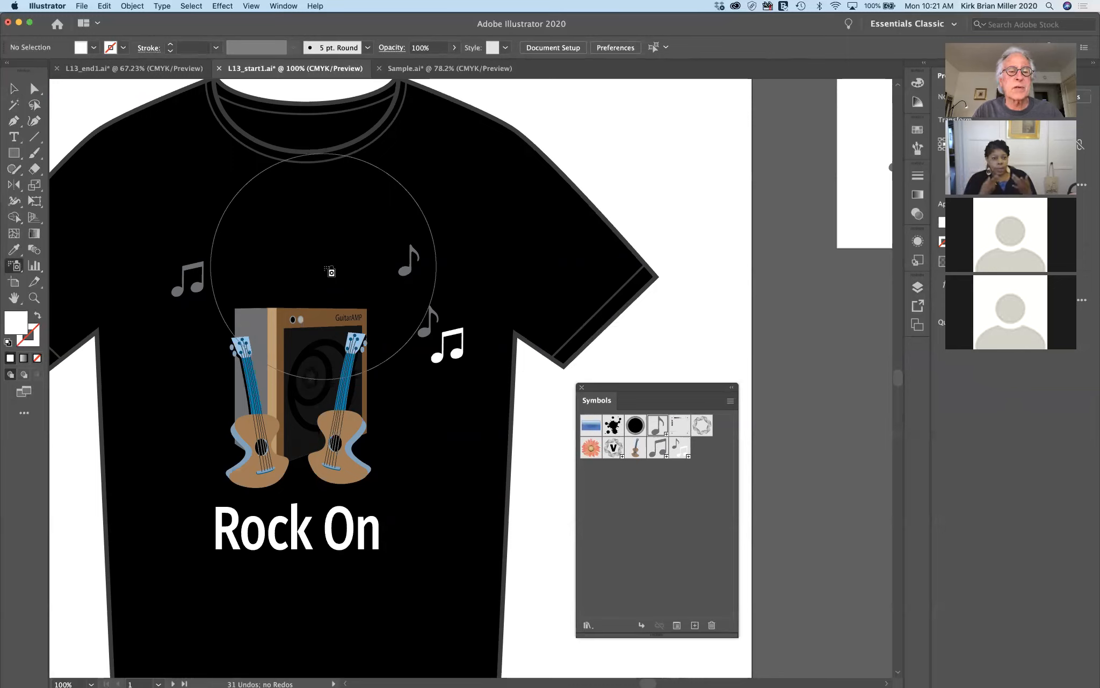
key("bracketleft")
key("bracketleft")
key("bracketleft")
key("bracketleft")
key("bracketleft")
key("bracketleft")
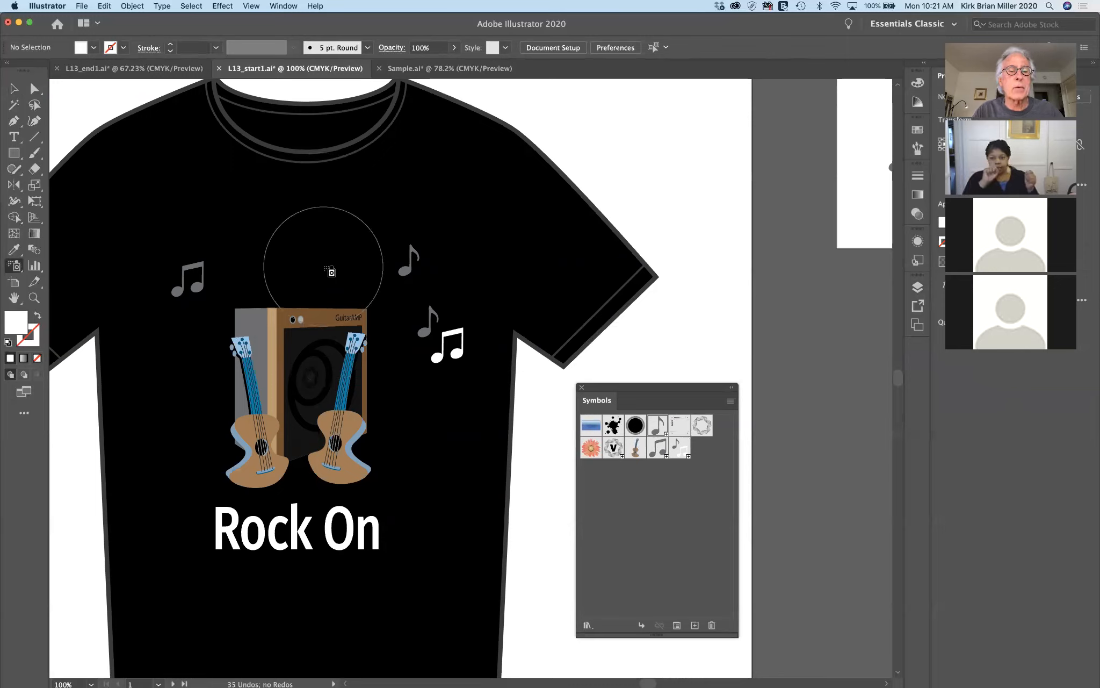
key("bracketleft")
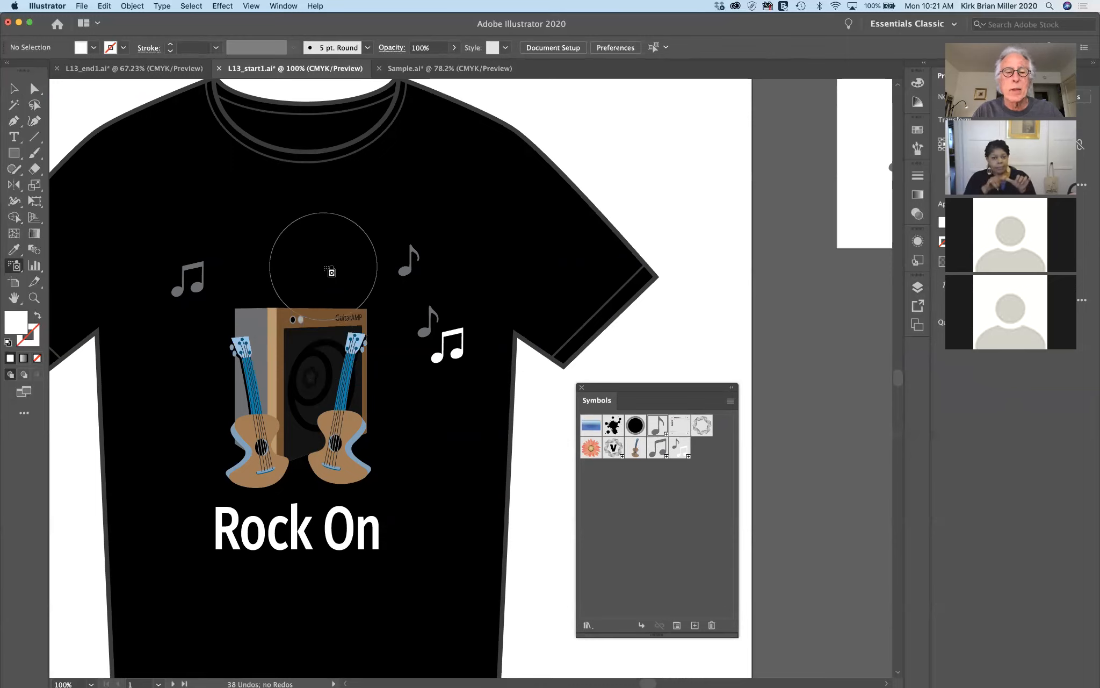
key("bracketleft")
key("bracketleft")
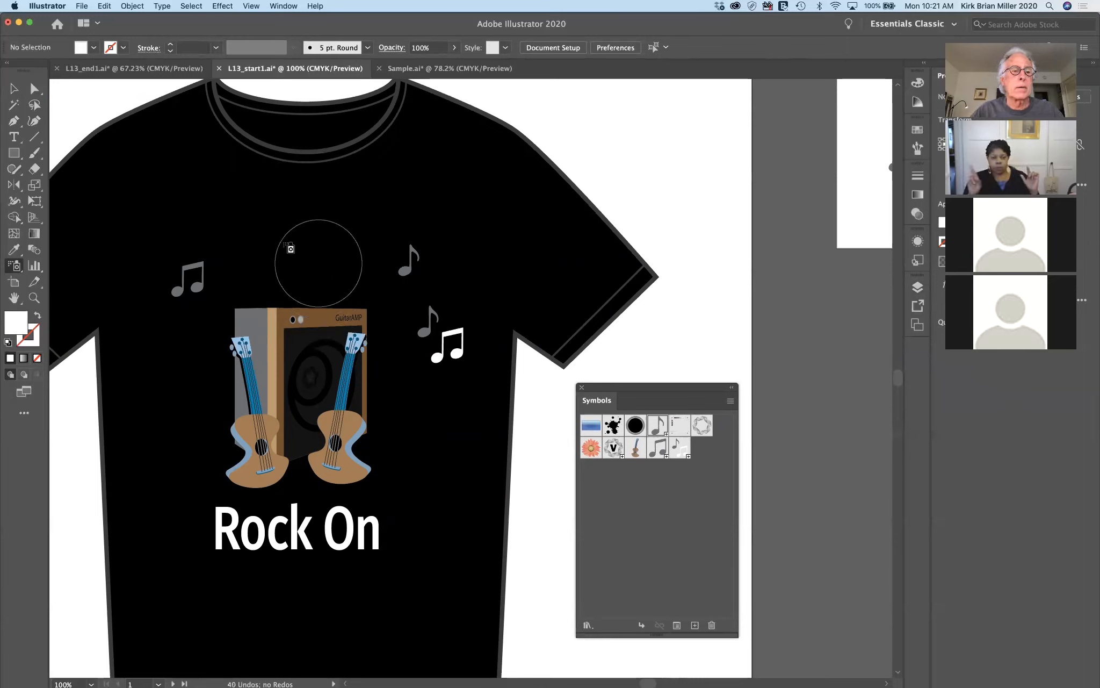
left_click_drag(247, 261, 277, 247)
mouse_move(199, 353)
left_mouse_down()
mouse_move(172, 380)
mouse_move(183, 413)
left_mouse_up()
mouse_move(416, 440)
left_mouse_down()
mouse_move(445, 395)
mouse_move(445, 446)
left_mouse_up()
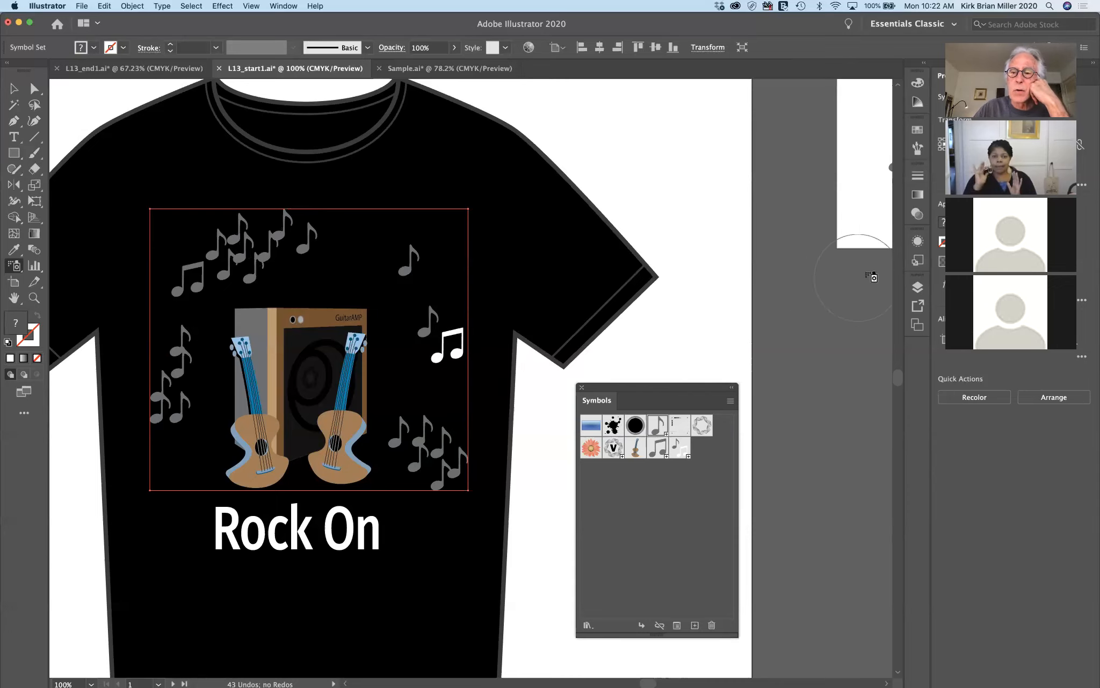
Locate the sprayed symbol set in the Sign Text layer, hide it, and show it again
left_click(917, 288)
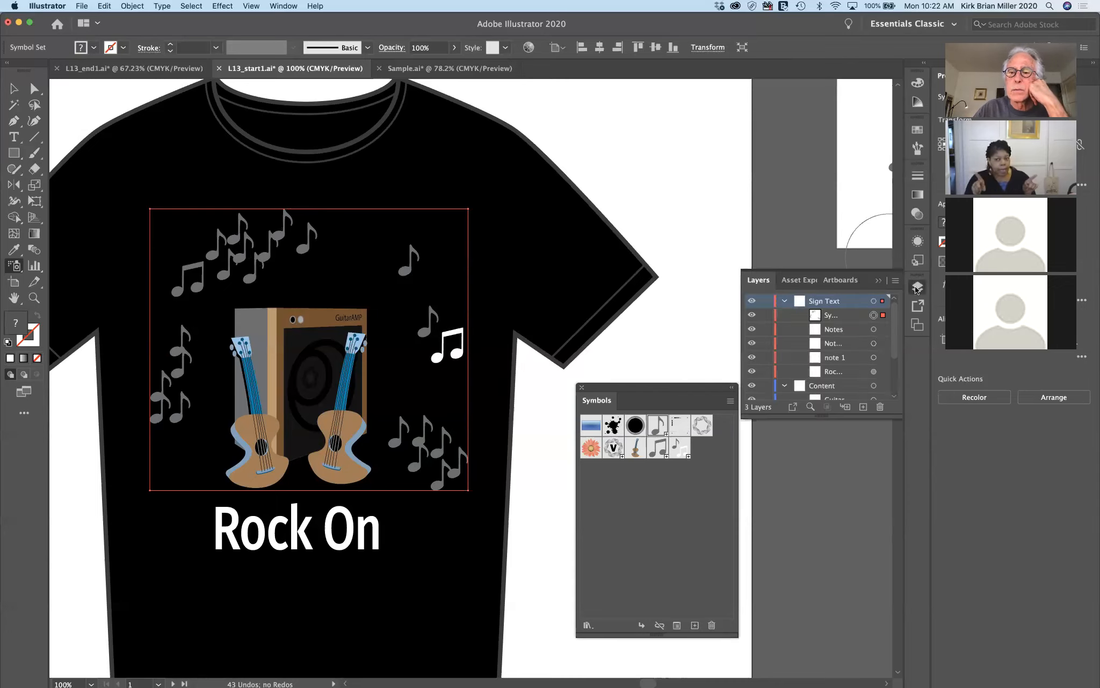
left_click(850, 316)
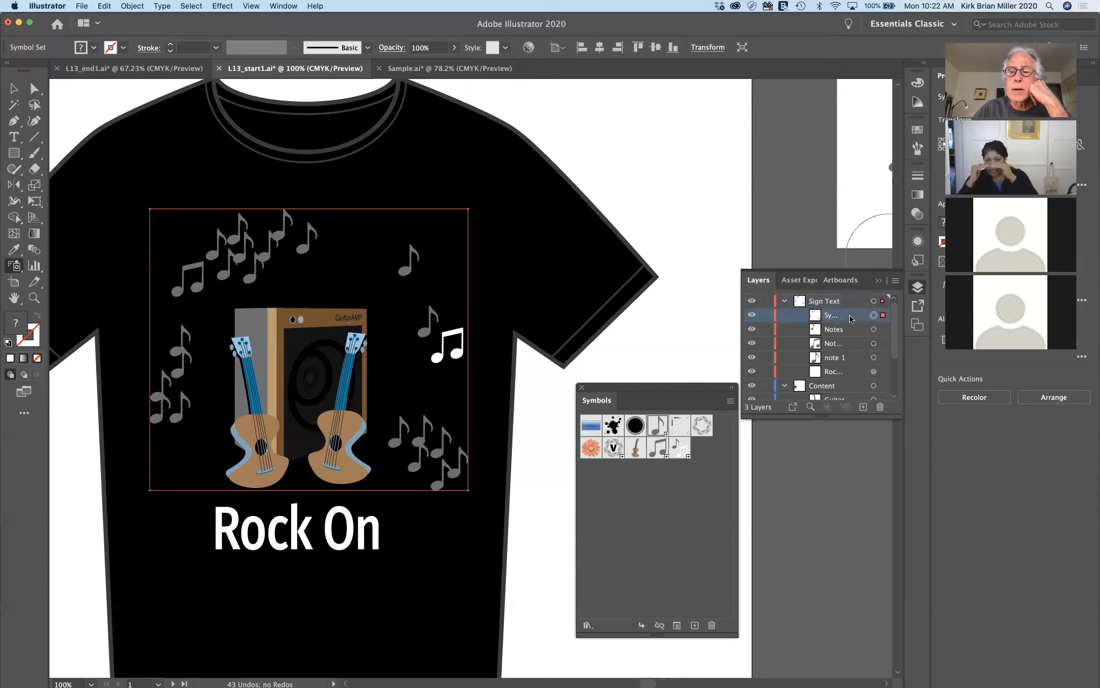
left_click(751, 317)
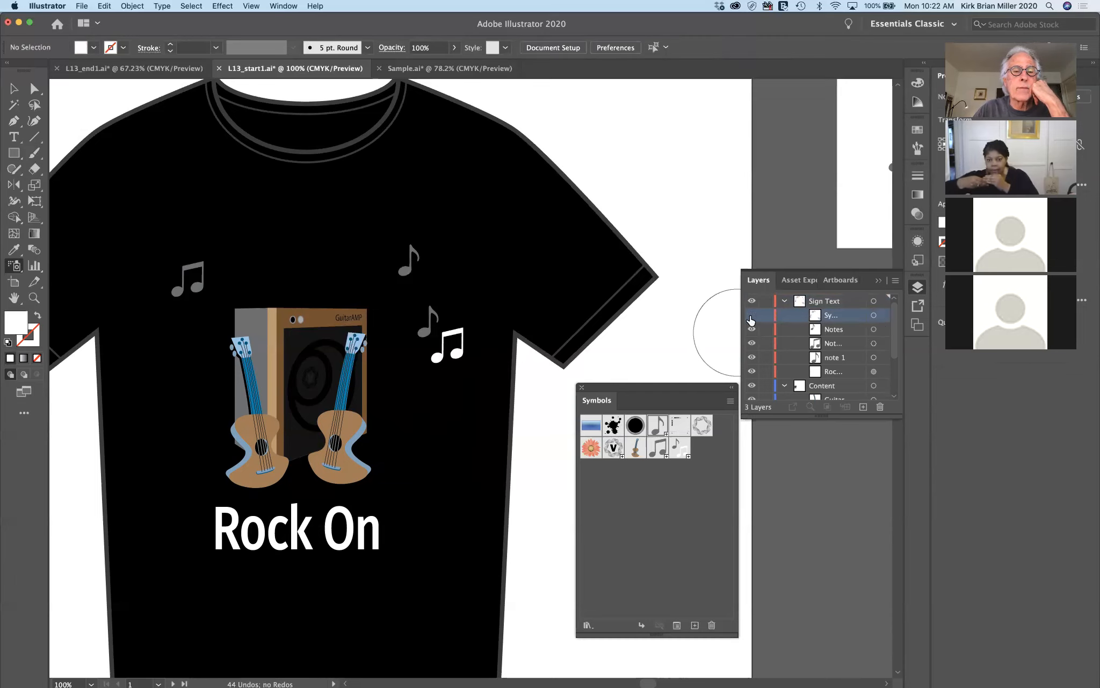
left_click(751, 316)
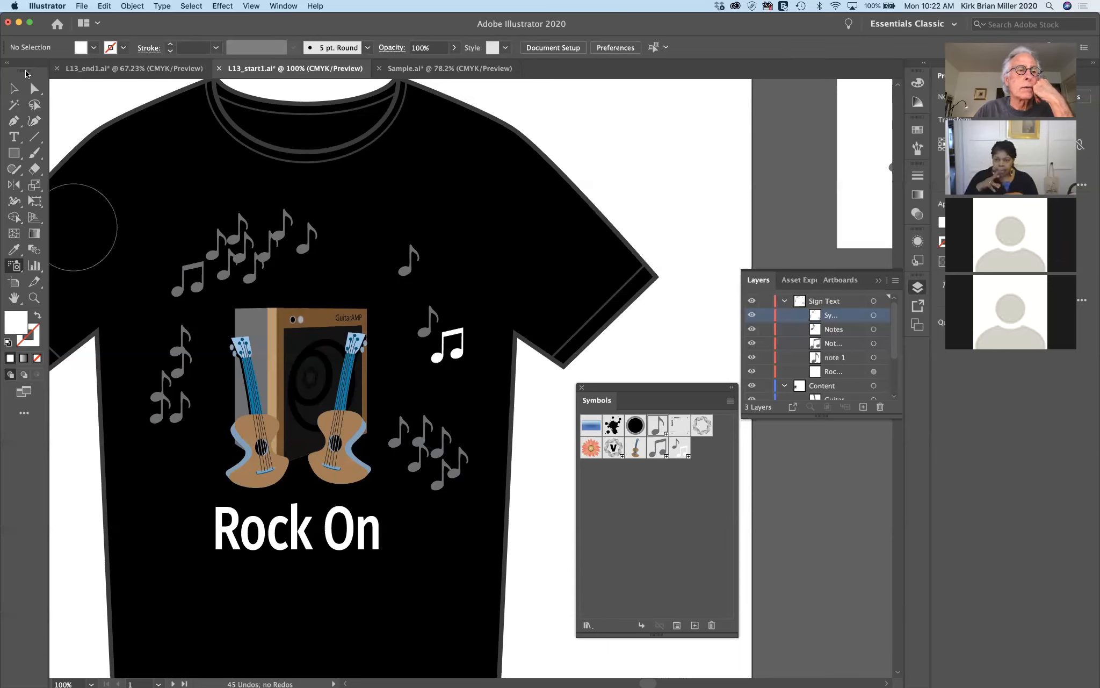
Delete the sprayed symbol set from the T-shirt
left_click(14, 88)
left_click(278, 239)
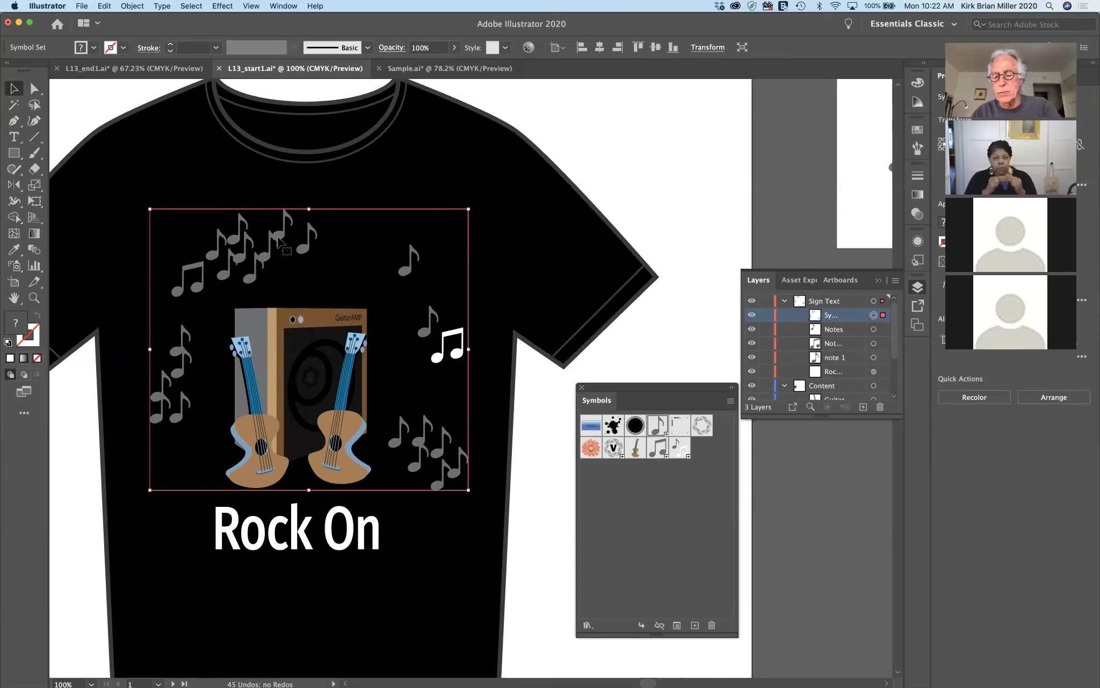
key("Delete")
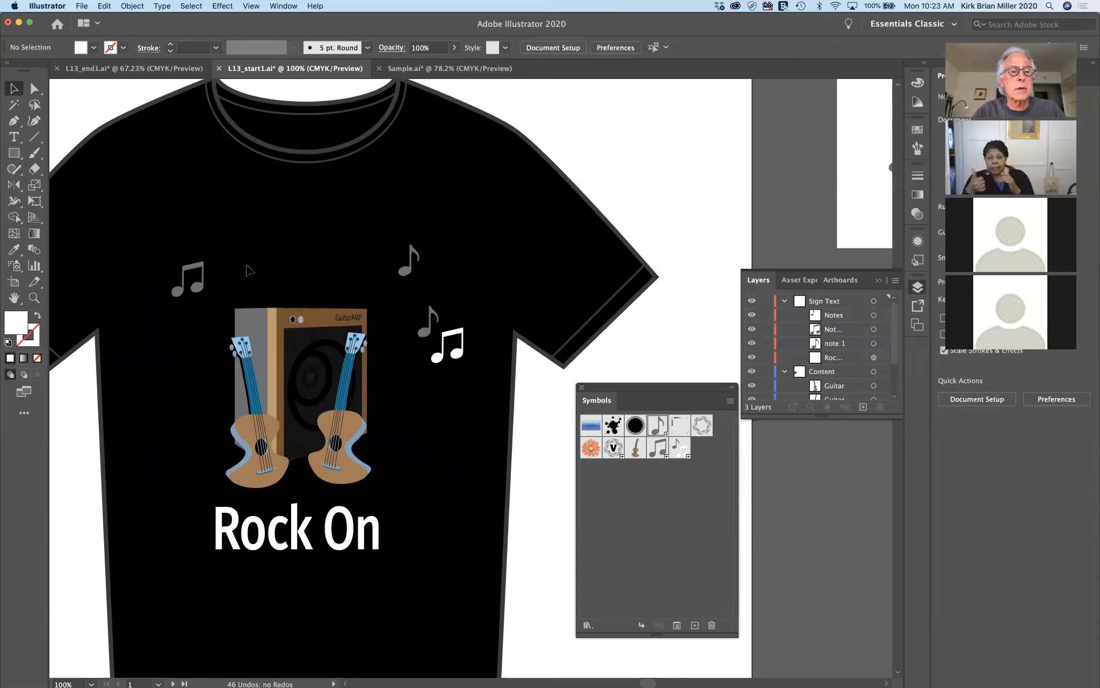
Spray note 1 symbols in short individual bursts above the amp, beside the left guitar and near the left sleeve
left_click(14, 265)
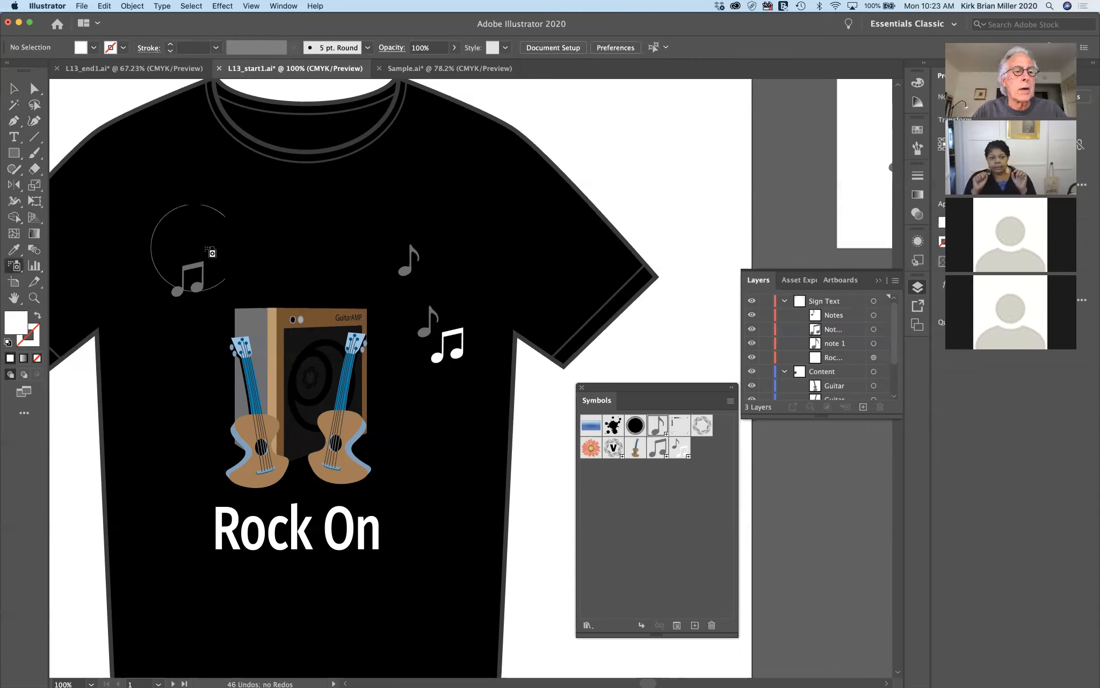
left_click(257, 253)
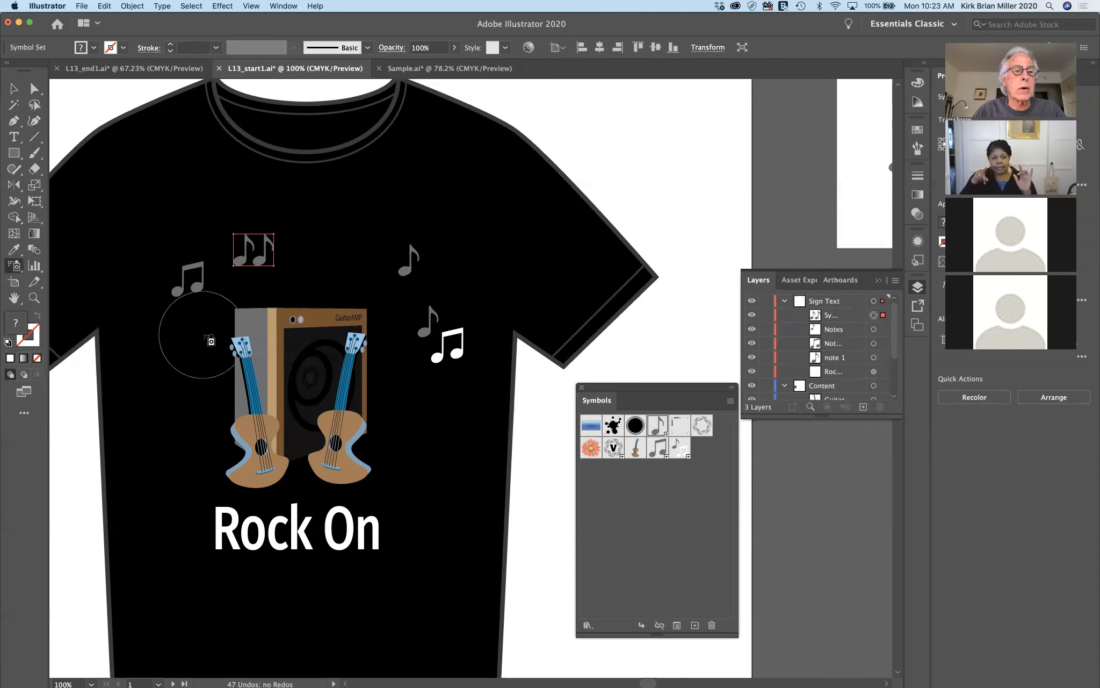
left_click(193, 351)
left_click(159, 397)
left_click(123, 315)
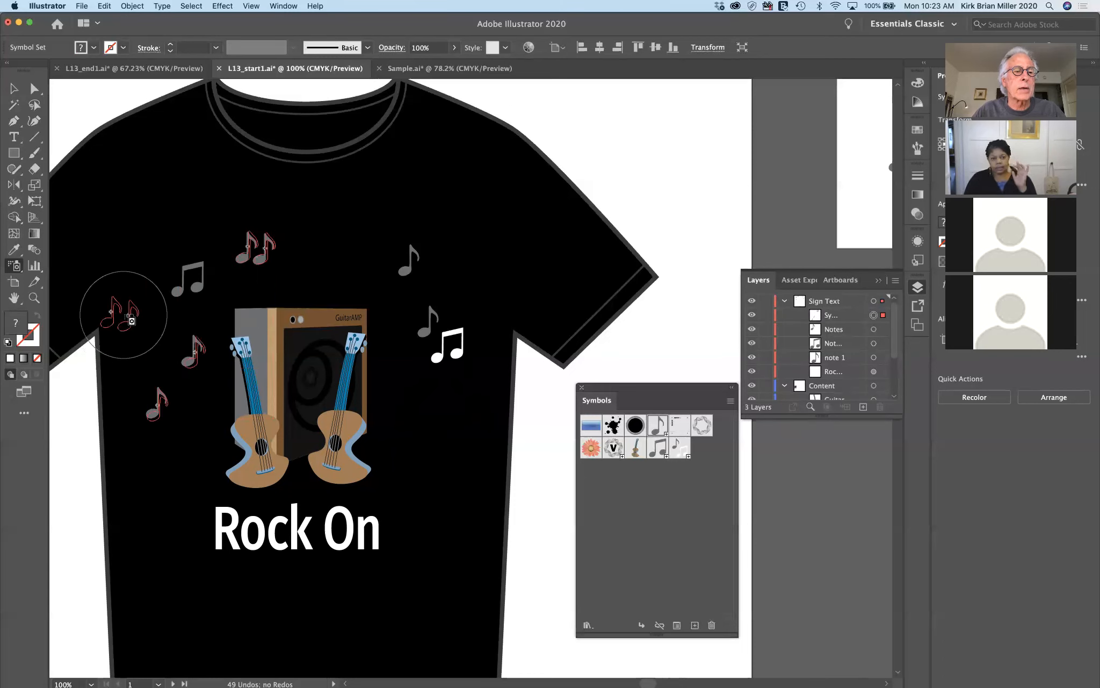
left_click(353, 228)
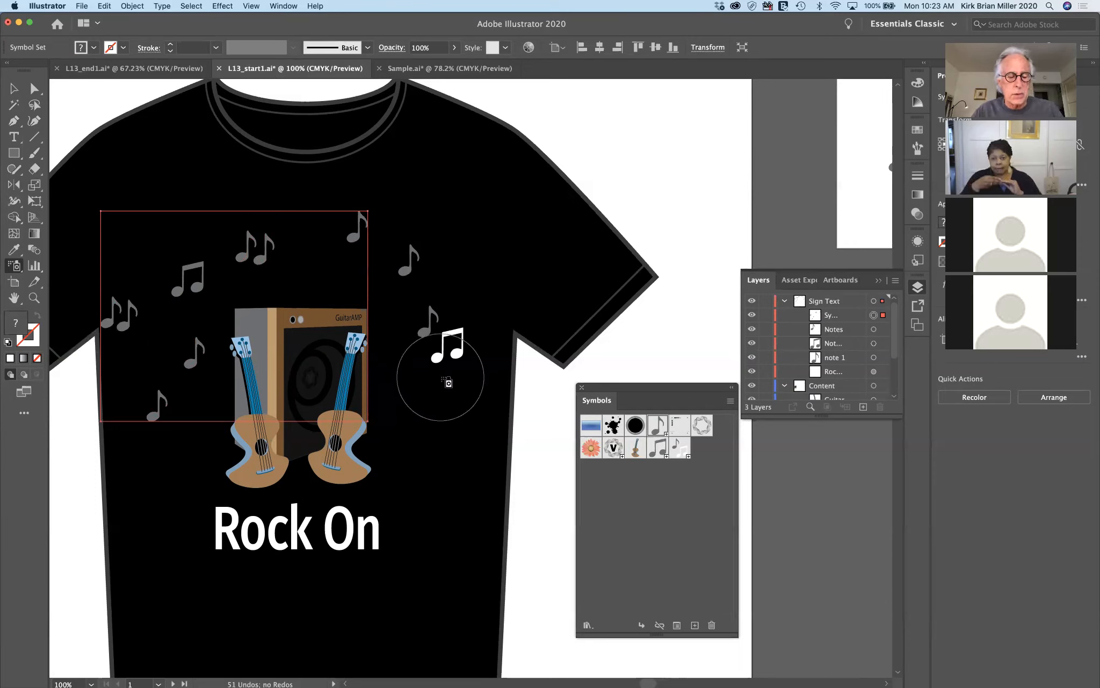
Undo all the individually sprayed note 1 symbols
key("super+z")
key("super+z")
key("super+z")
key("super+z")
key("super+z")
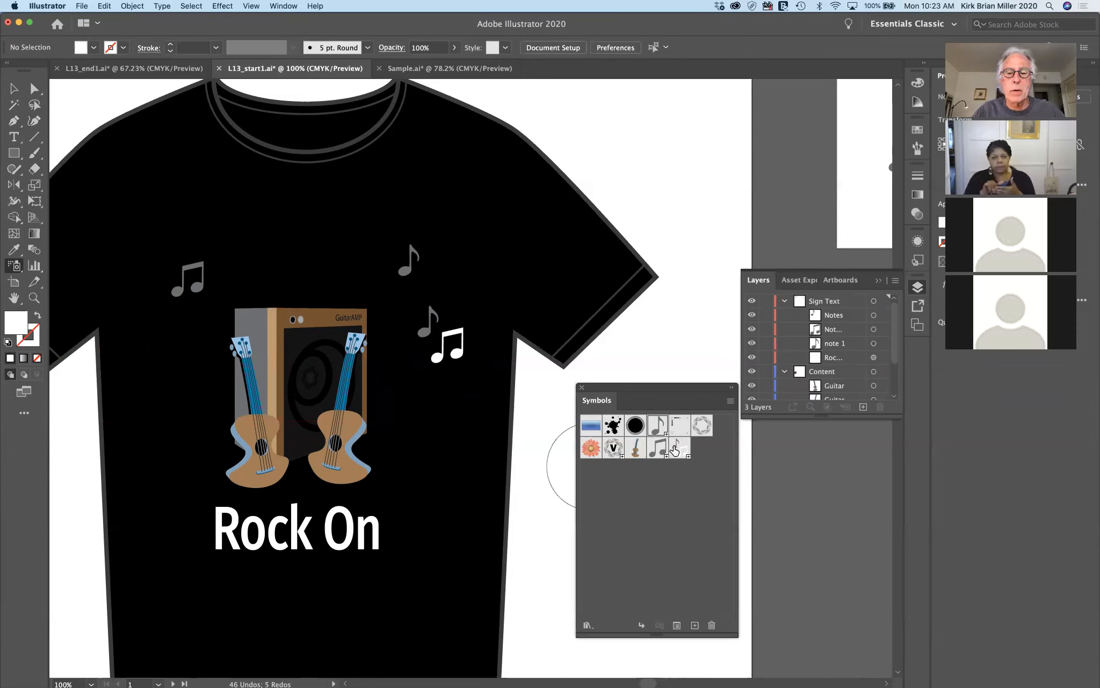
Place single instances of Notes above the amp, note 1 left of the guitars, and Note 2 right of the guitars
left_click_drag(675, 450, 324, 276)
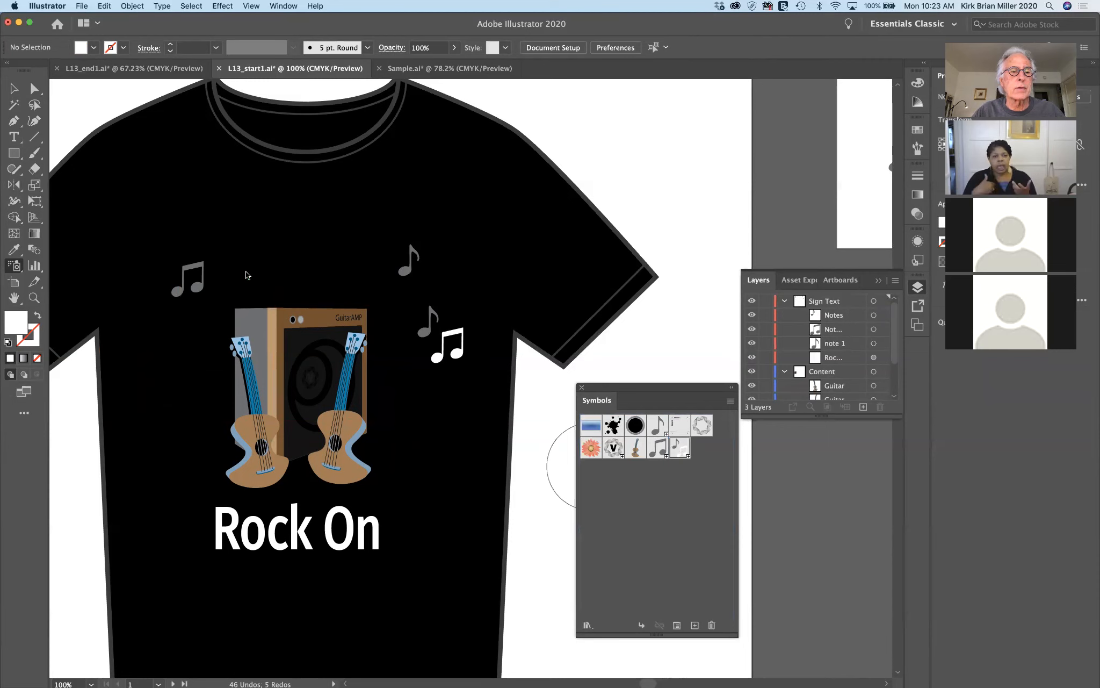
left_click_drag(246, 275, 246, 269)
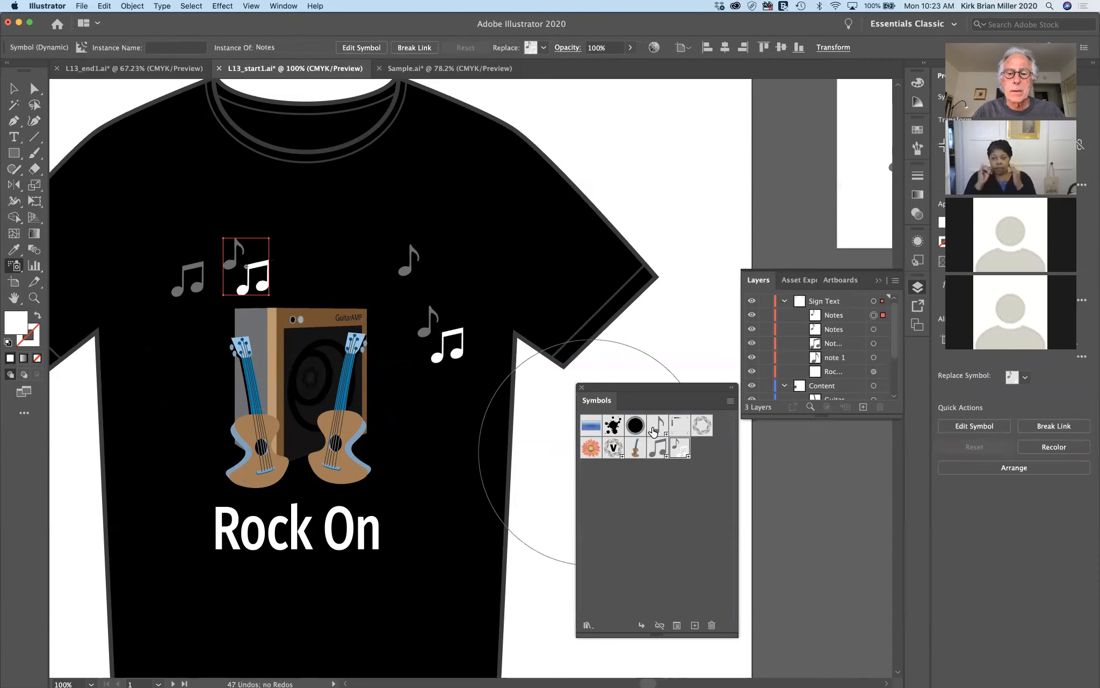
left_click_drag(658, 428, 239, 423)
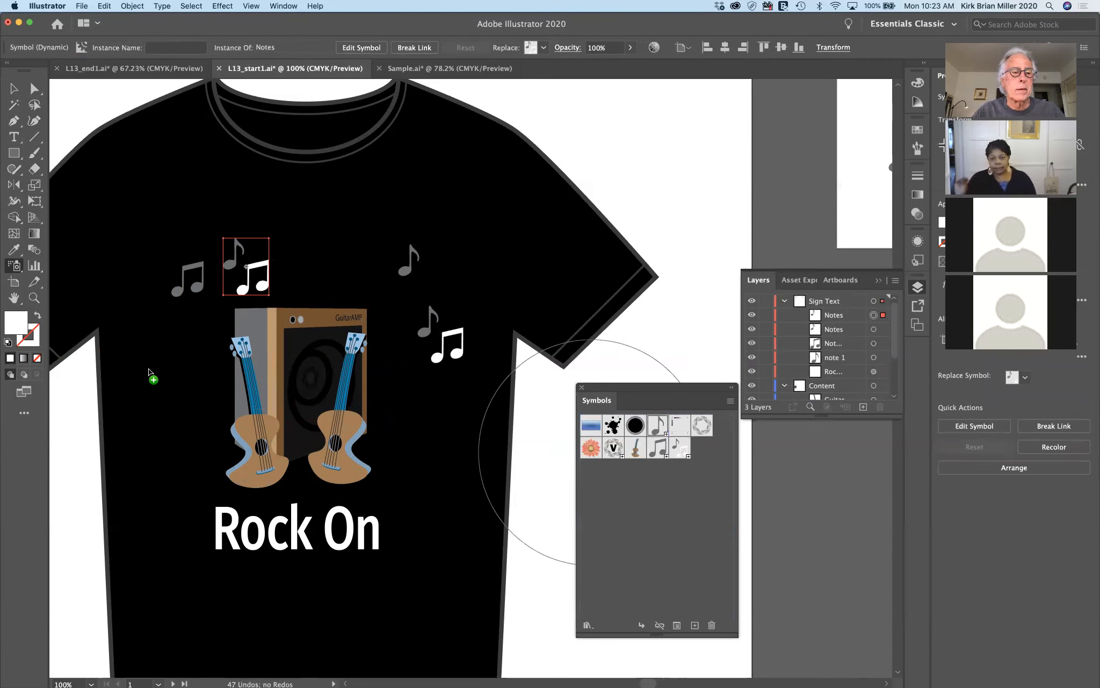
left_click_drag(149, 369, 148, 369)
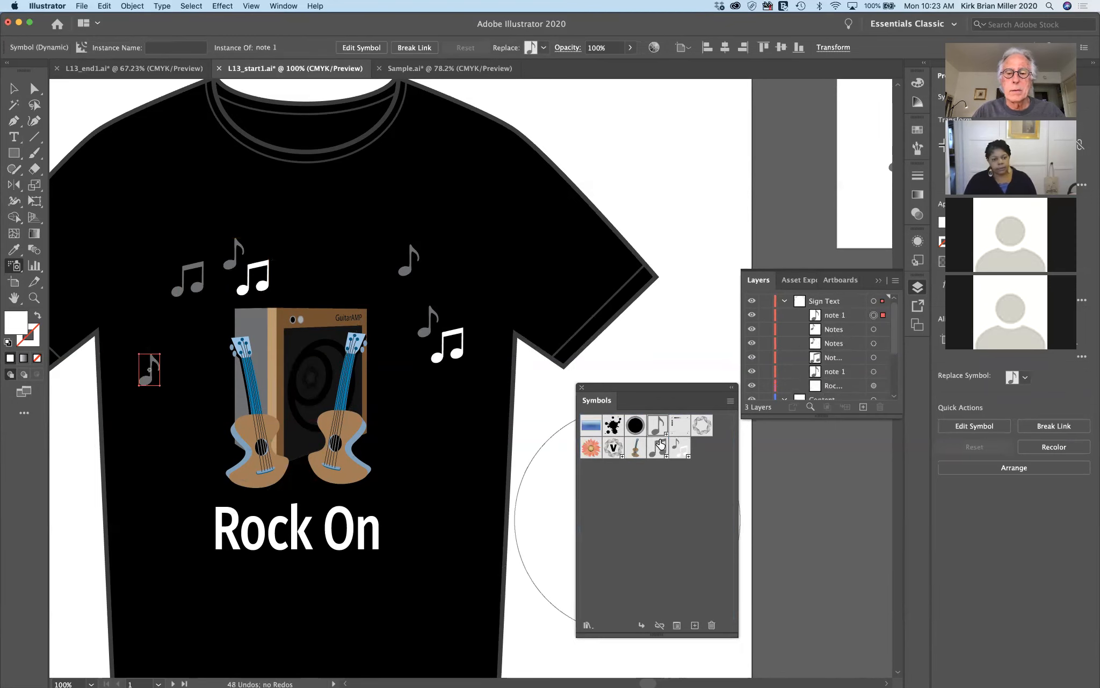
mouse_move(546, 463)
left_mouse_down()
mouse_move(460, 427)
mouse_move(422, 429)
left_mouse_up()
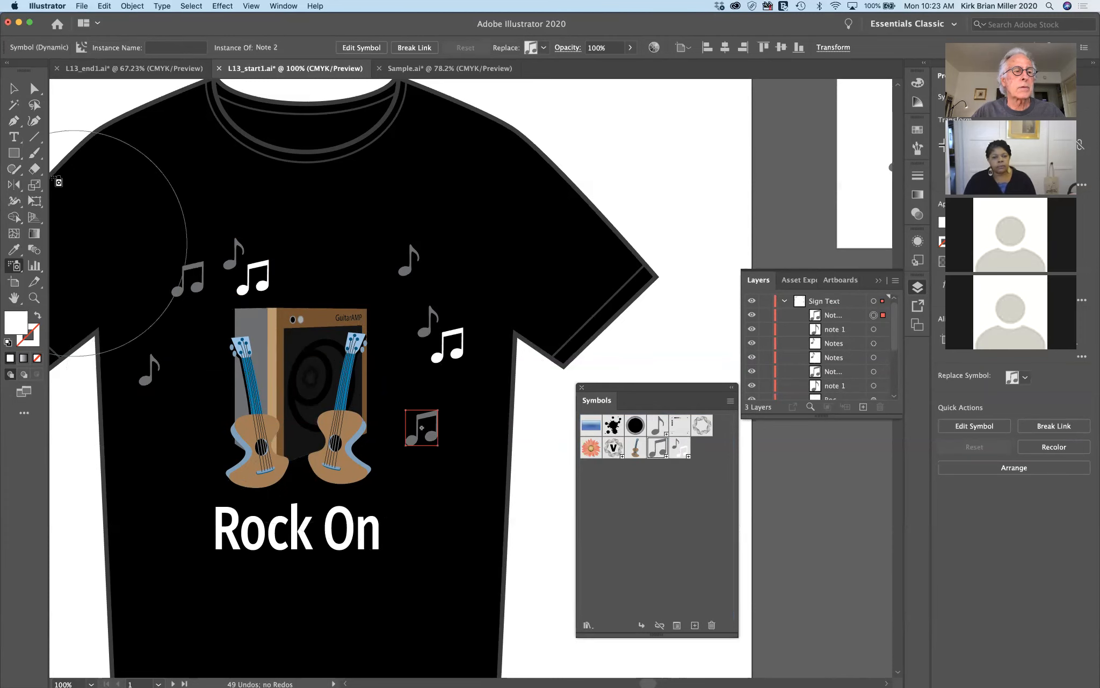
Move the single and double notes on the left closer to the amp, and shift the Notes instance above it slightly up and right
left_click(15, 89)
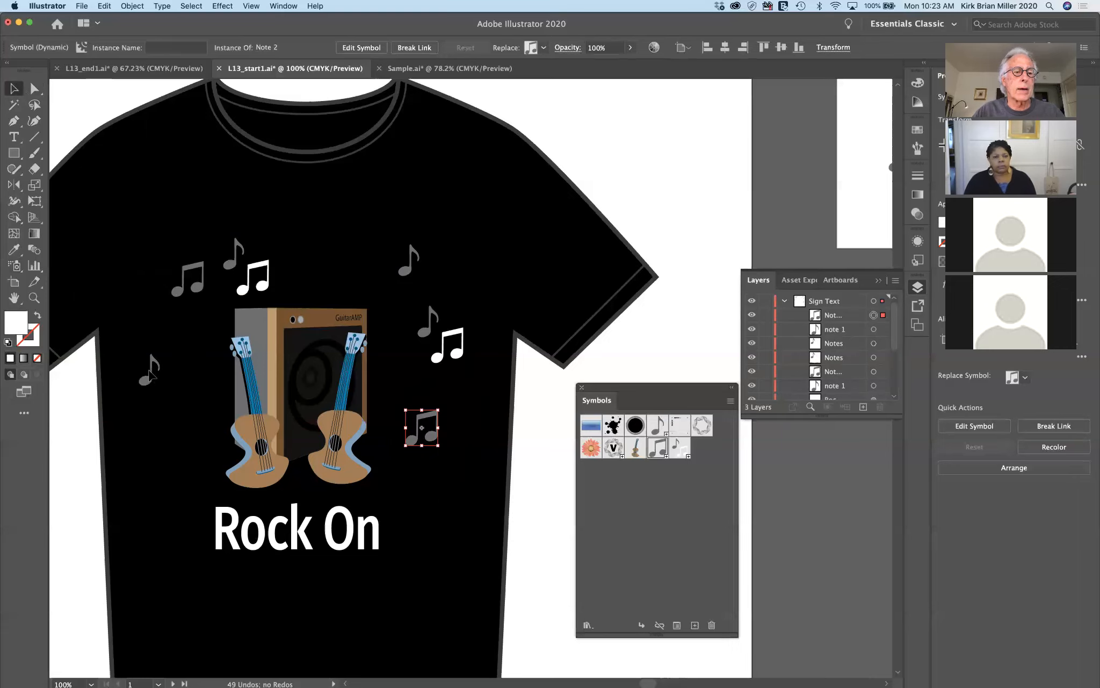
left_click(184, 358)
left_click_drag(203, 292, 213, 314)
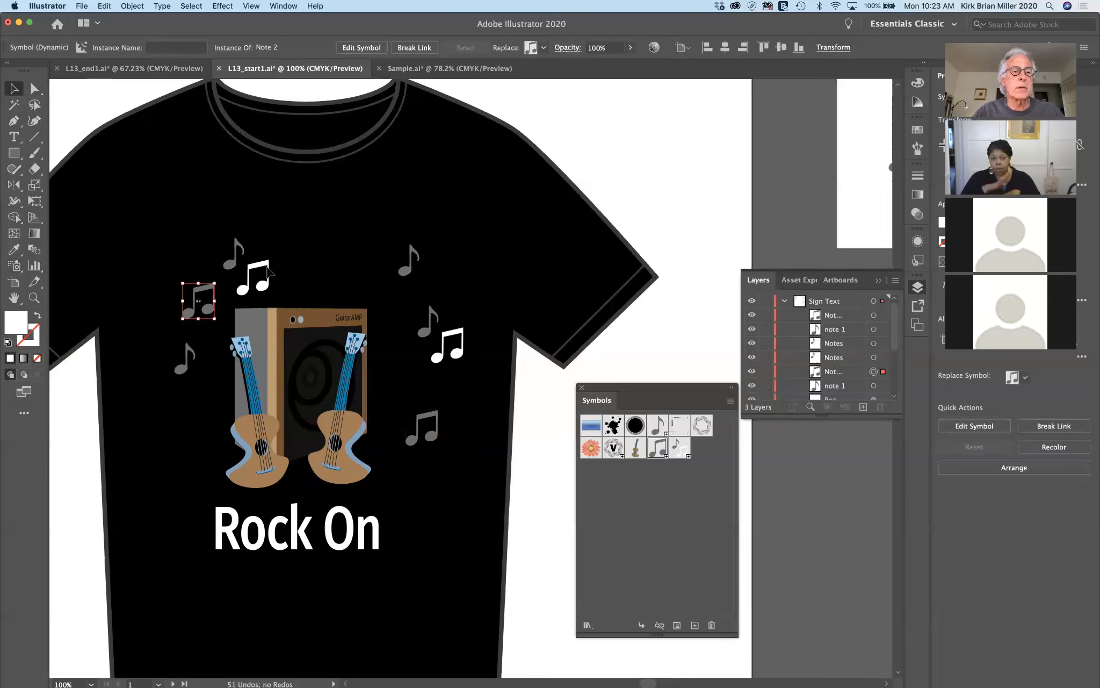
left_click(271, 262)
left_click_drag(266, 261, 279, 250)
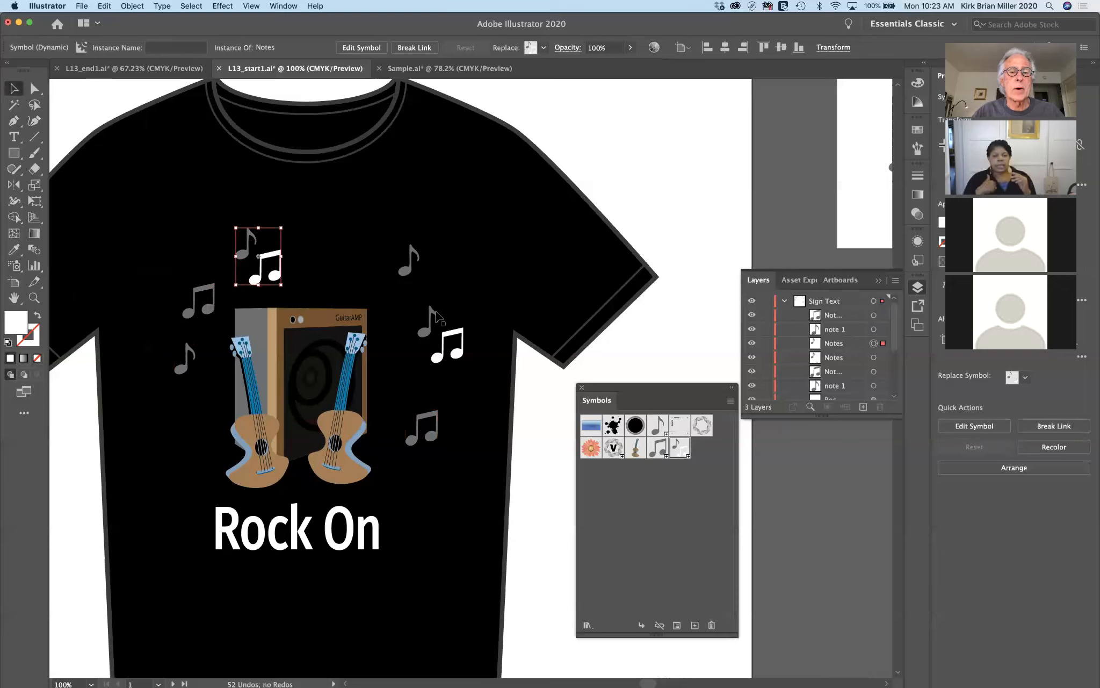
Move the Notes instance and the single note above it on the right side closer to the amp
left_click(433, 324)
left_click_drag(433, 333, 402, 323)
left_click_drag(406, 271, 379, 260)
Add a new landscape Letter artboard, 11 by 8.5 in, beside the Symbol Artwork artboard, and leave artboard editing
scroll(505, 445, "down", 5)
scroll(505, 445, "right", 2)
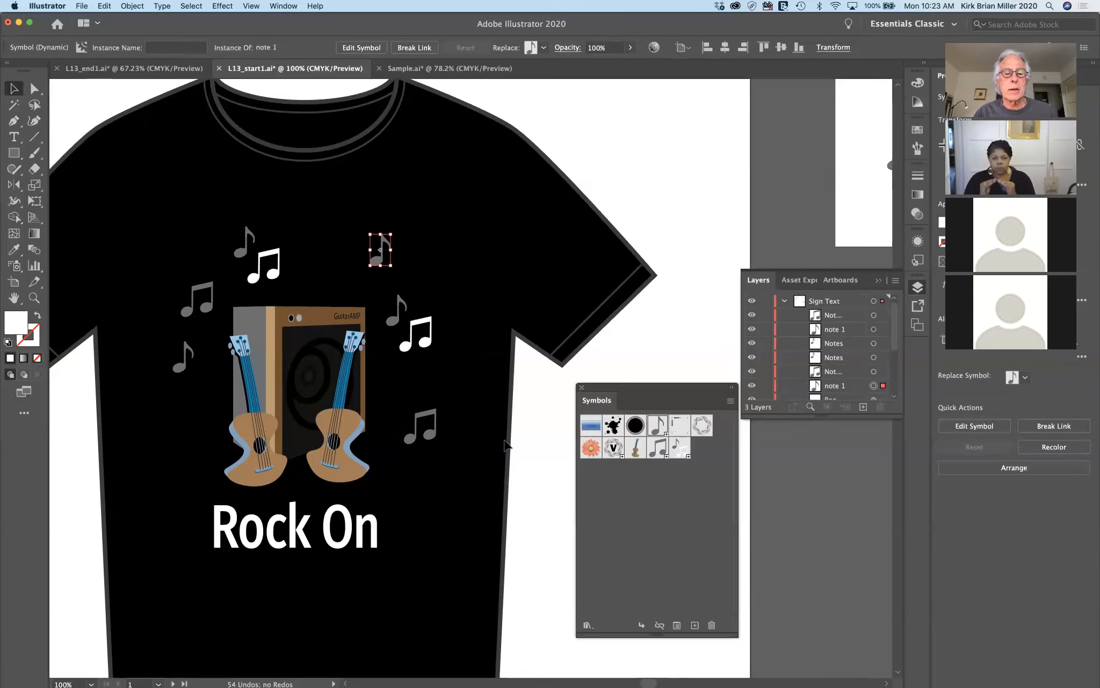
scroll(504, 437, "up", 2)
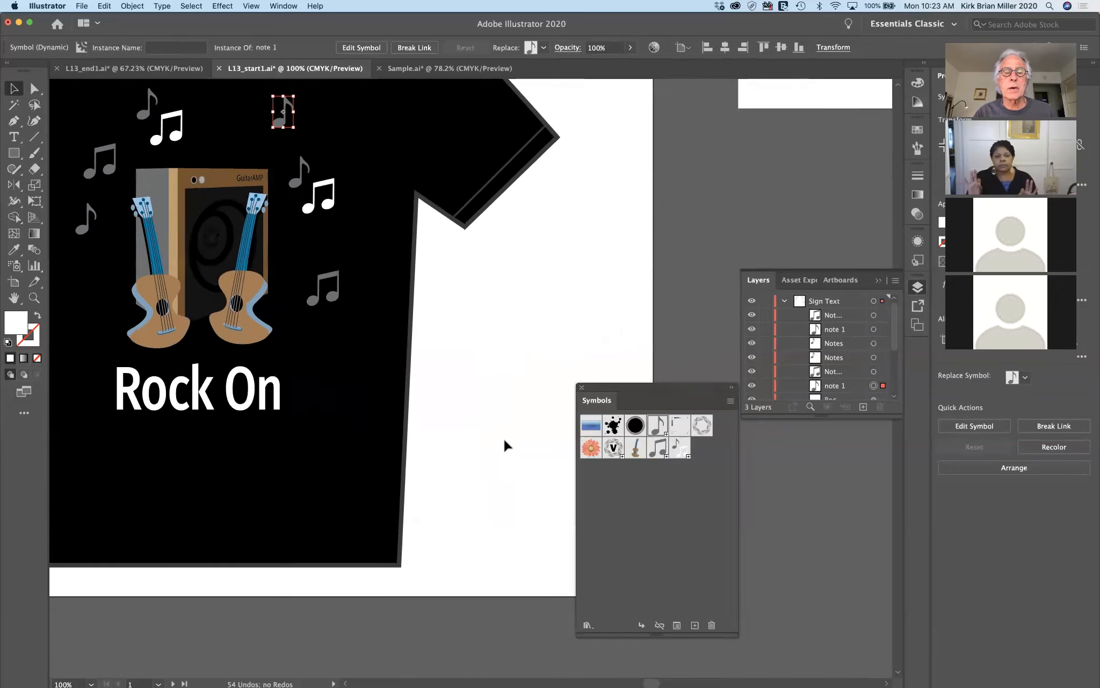
scroll(501, 438, "left", 1)
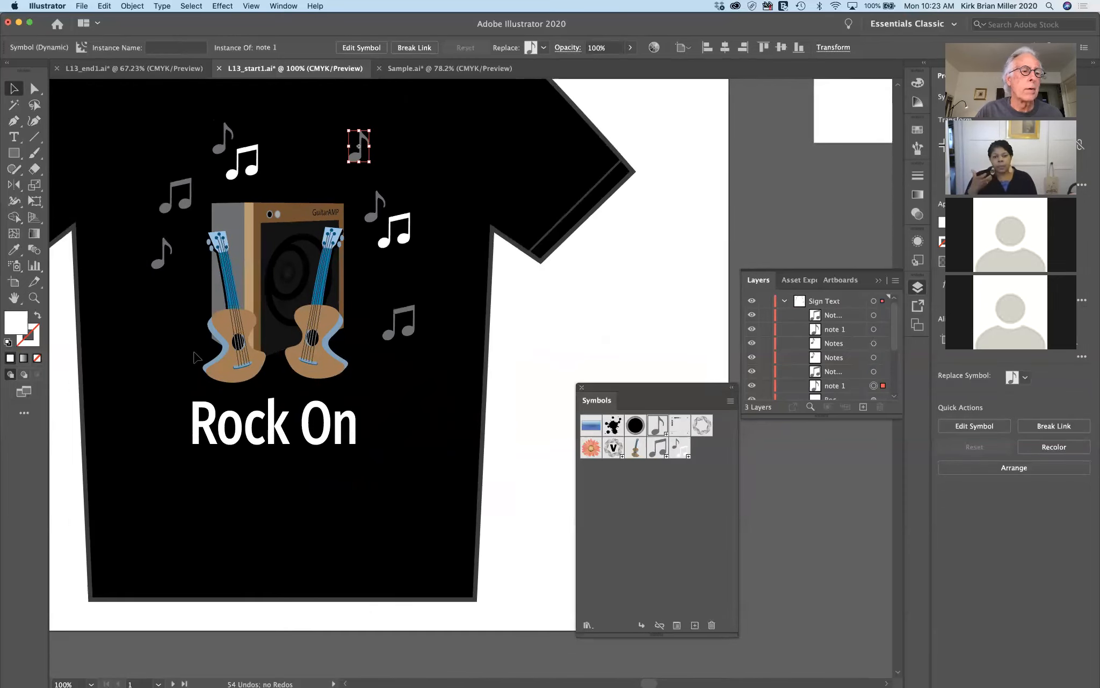
left_click(13, 284)
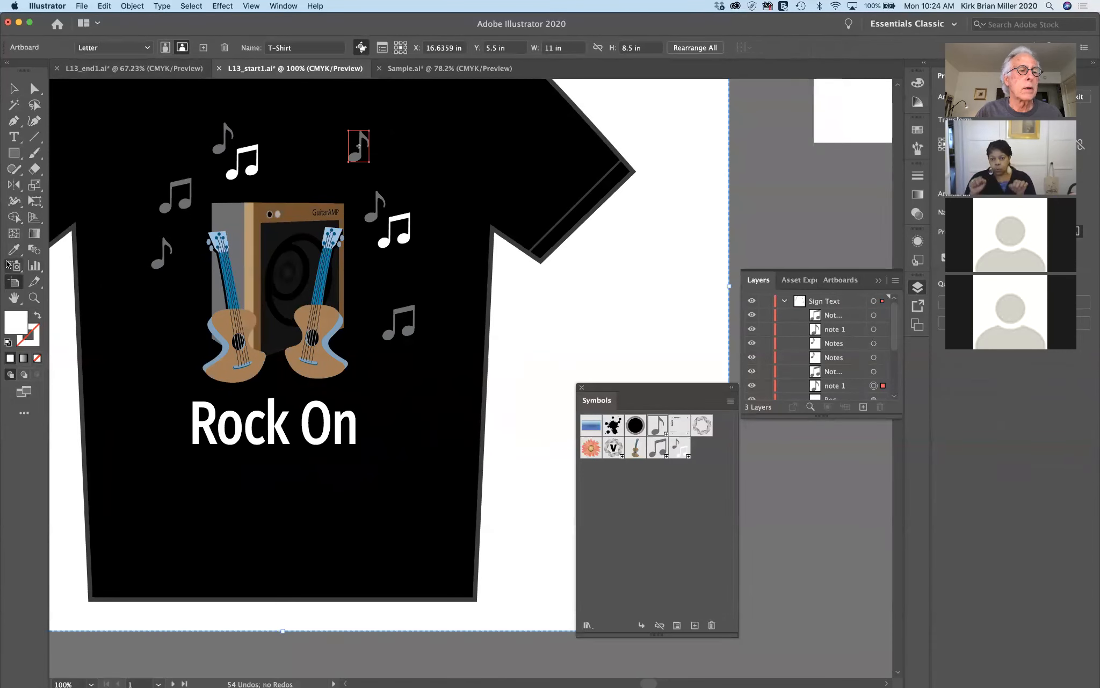
scroll(161, 309, "down", 1)
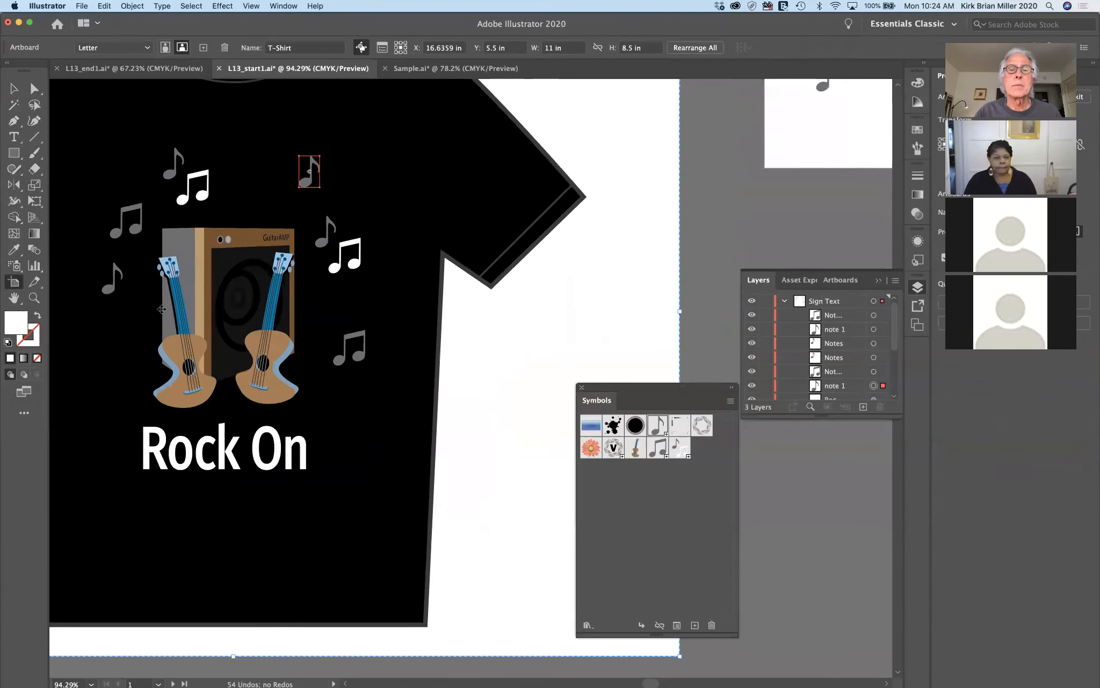
scroll(162, 309, "down", 5)
scroll(162, 309, "up", 1)
key("super+equal")
key("super+equal")
key("super+equal")
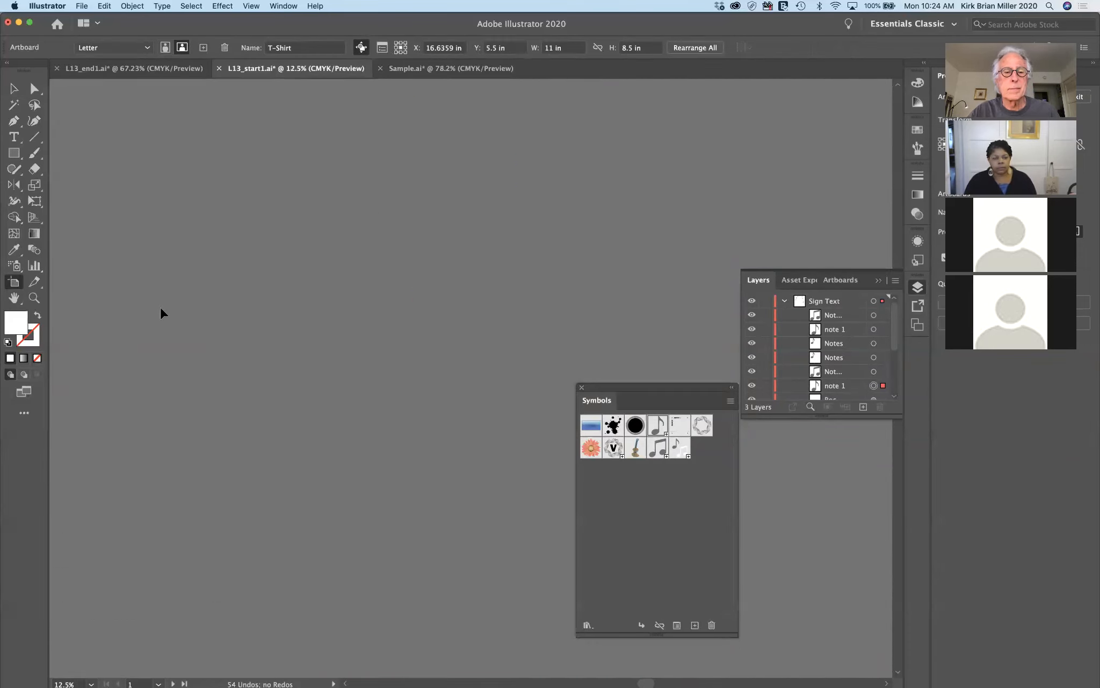
key("super+equal")
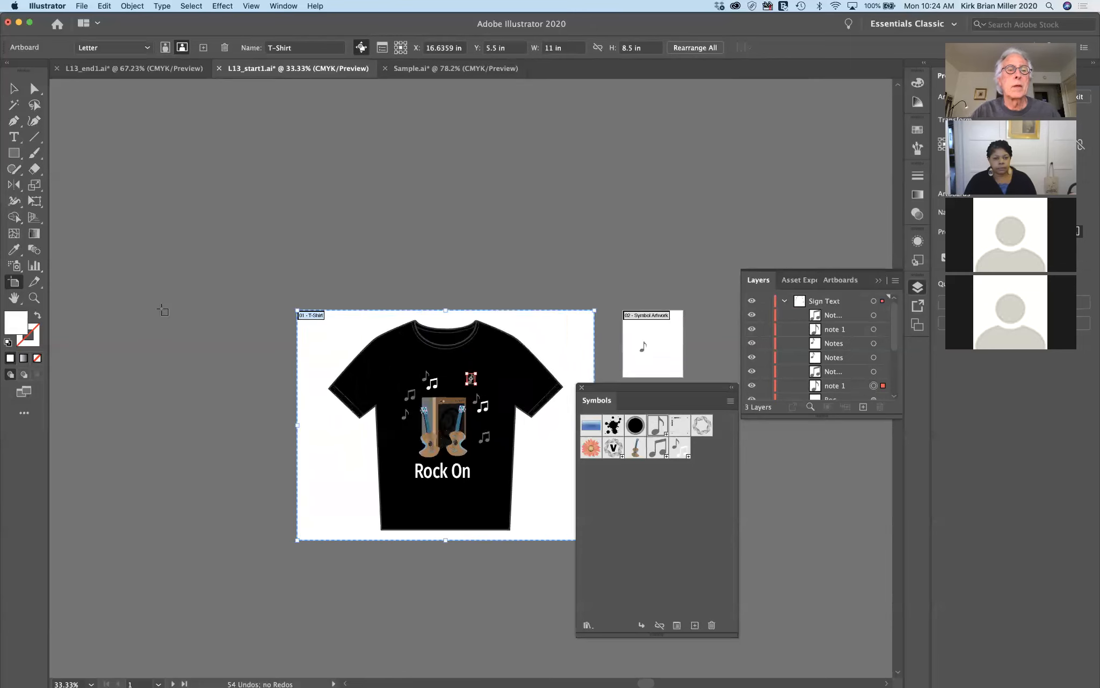
left_click(204, 48)
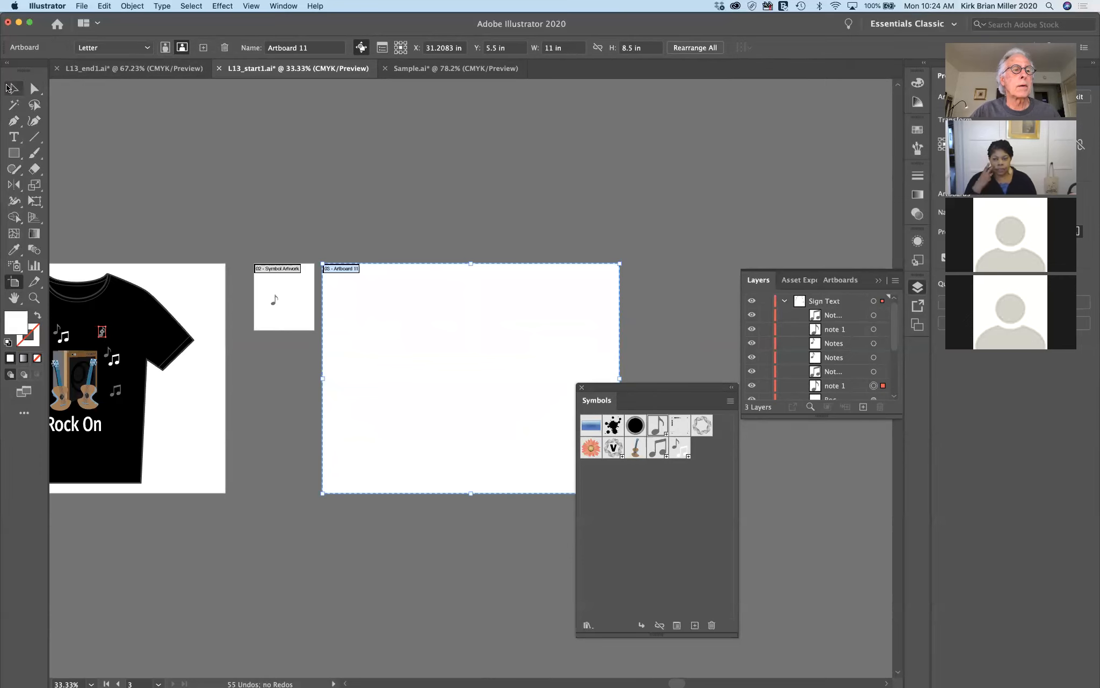
left_click(11, 88)
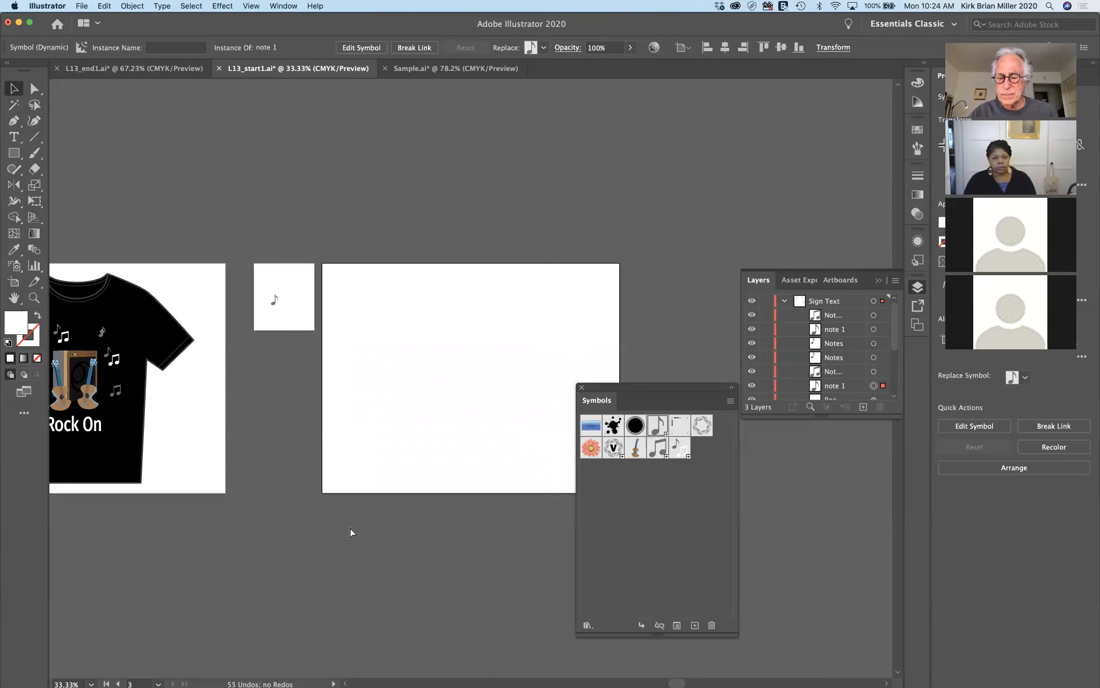
key("super+equal")
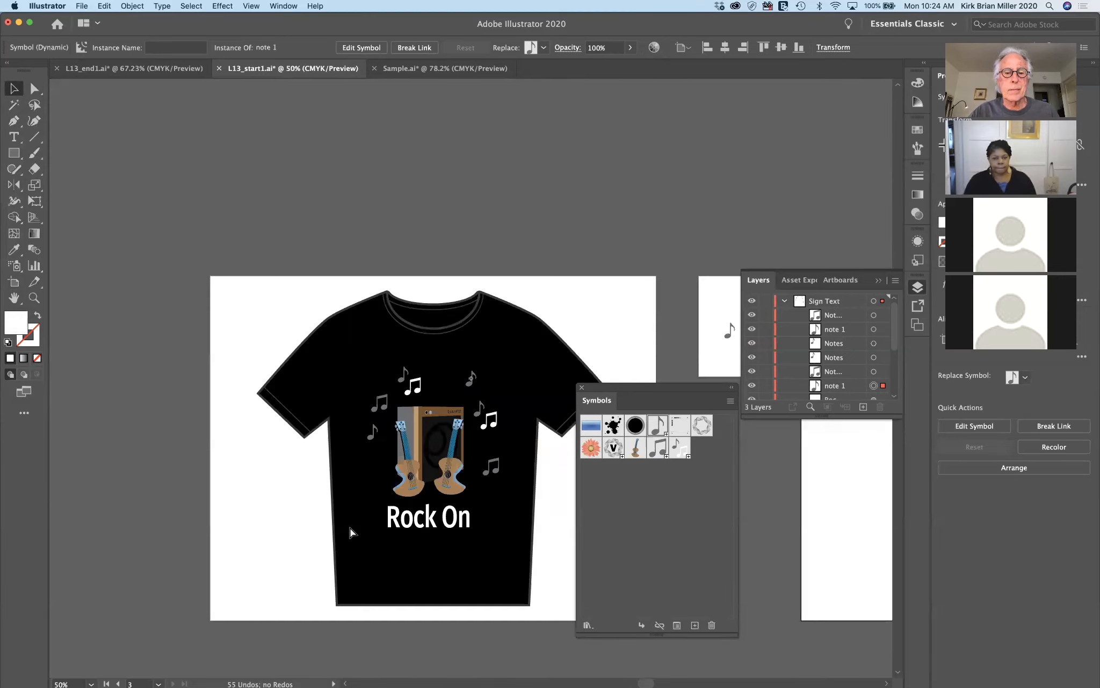
Clear the selection, show the blank landscape artboard, and close the floating Symbols panel covering it
key("super+equal")
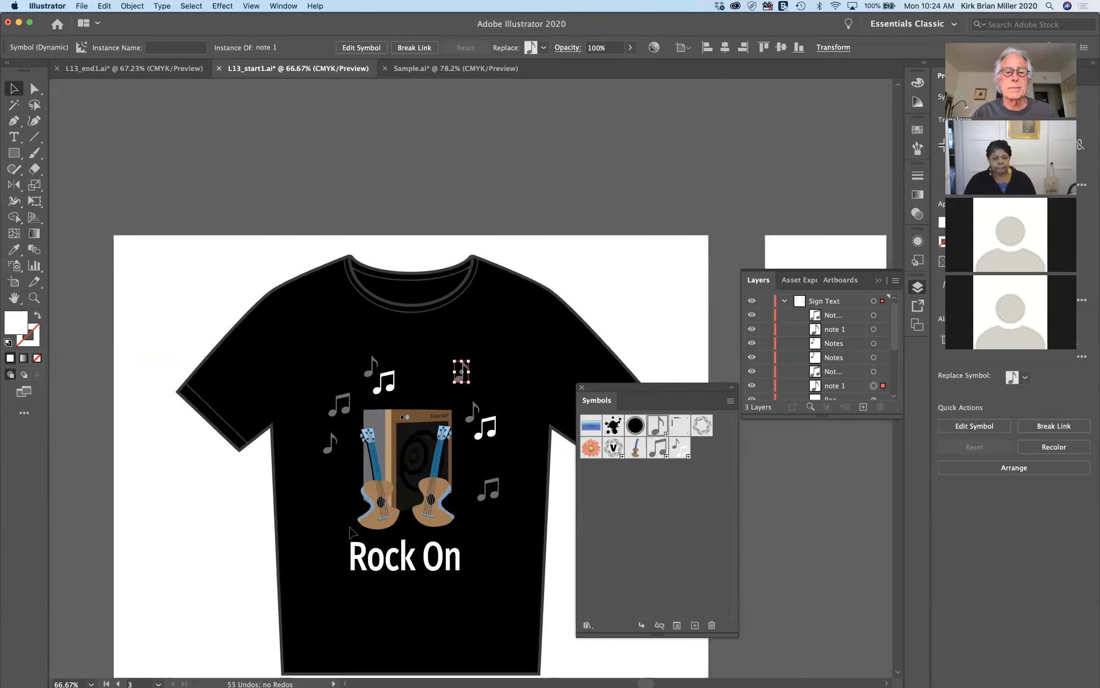
scroll(350, 526, "right", 10)
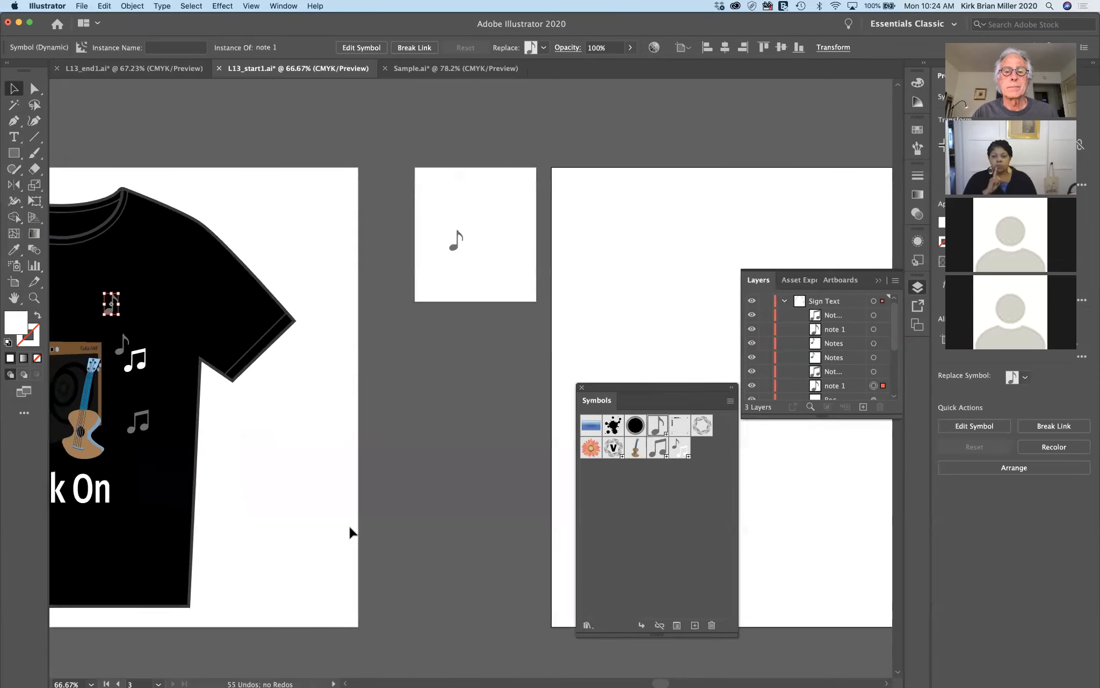
scroll(349, 525, "right", 10)
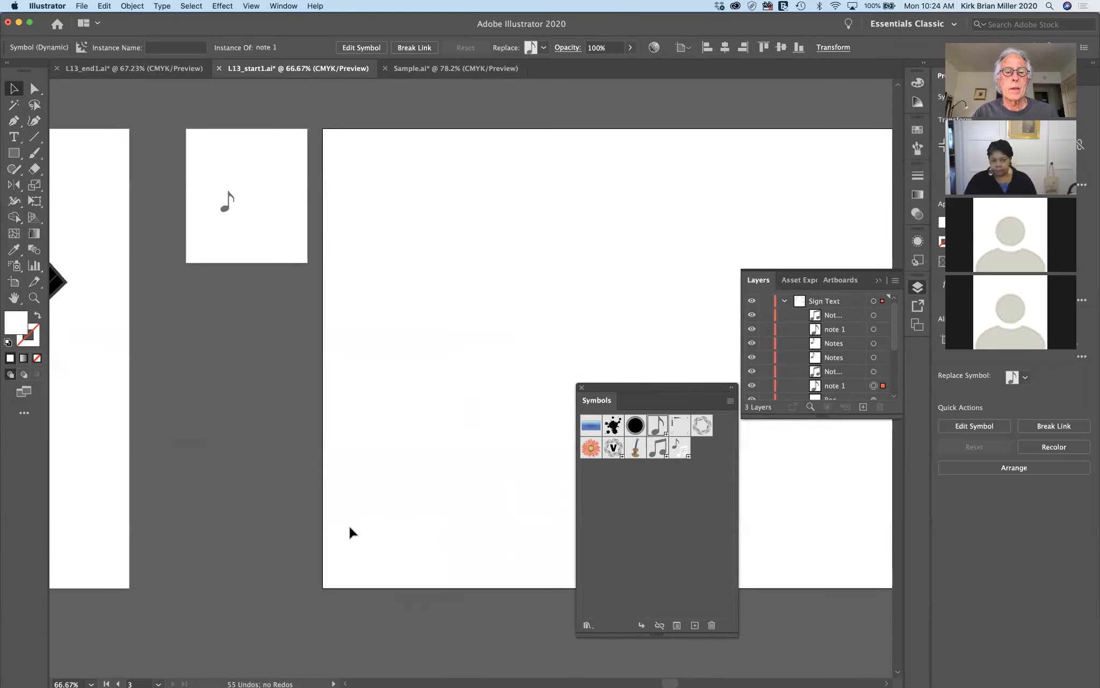
left_click(252, 495)
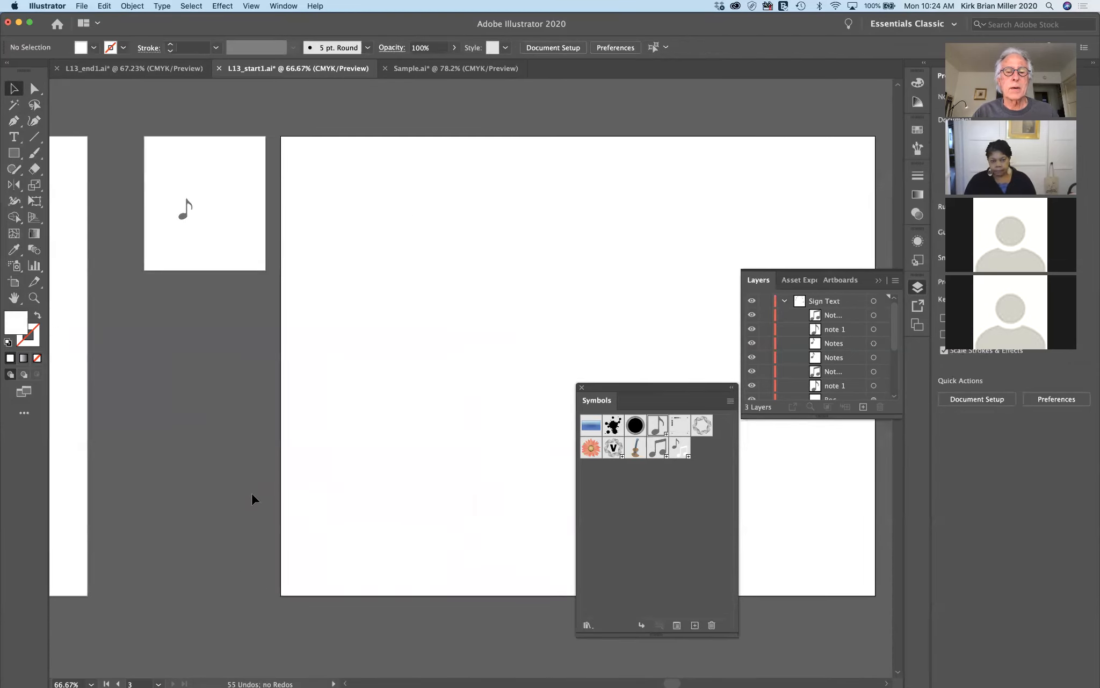
scroll(371, 480, "right", 7)
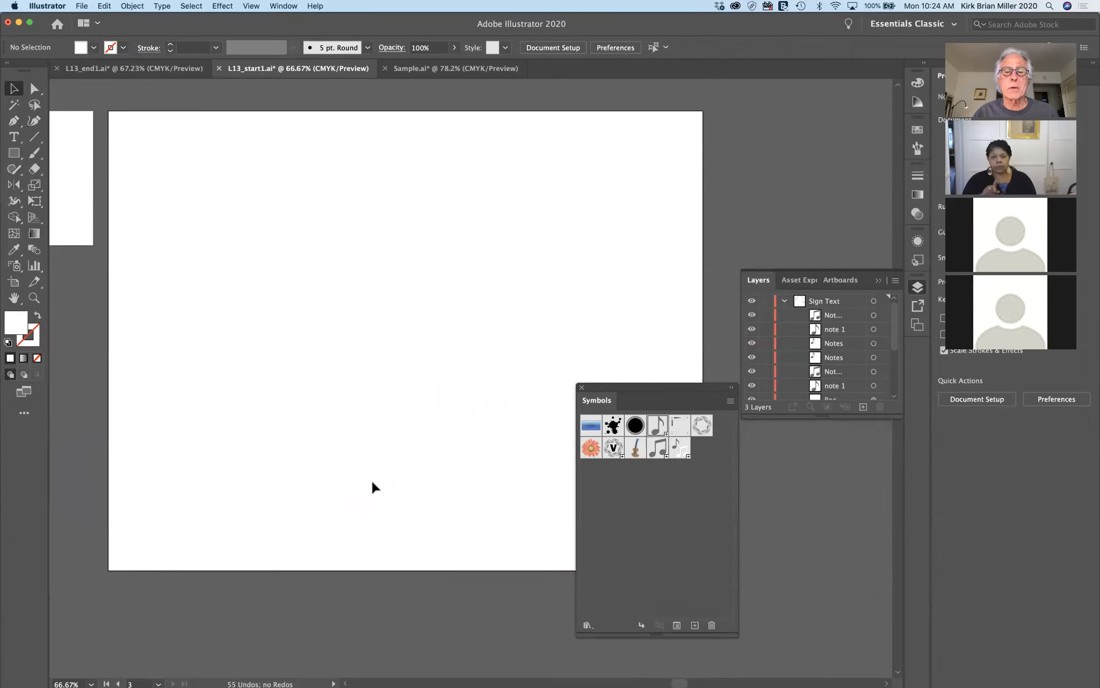
scroll(371, 480, "left", 2)
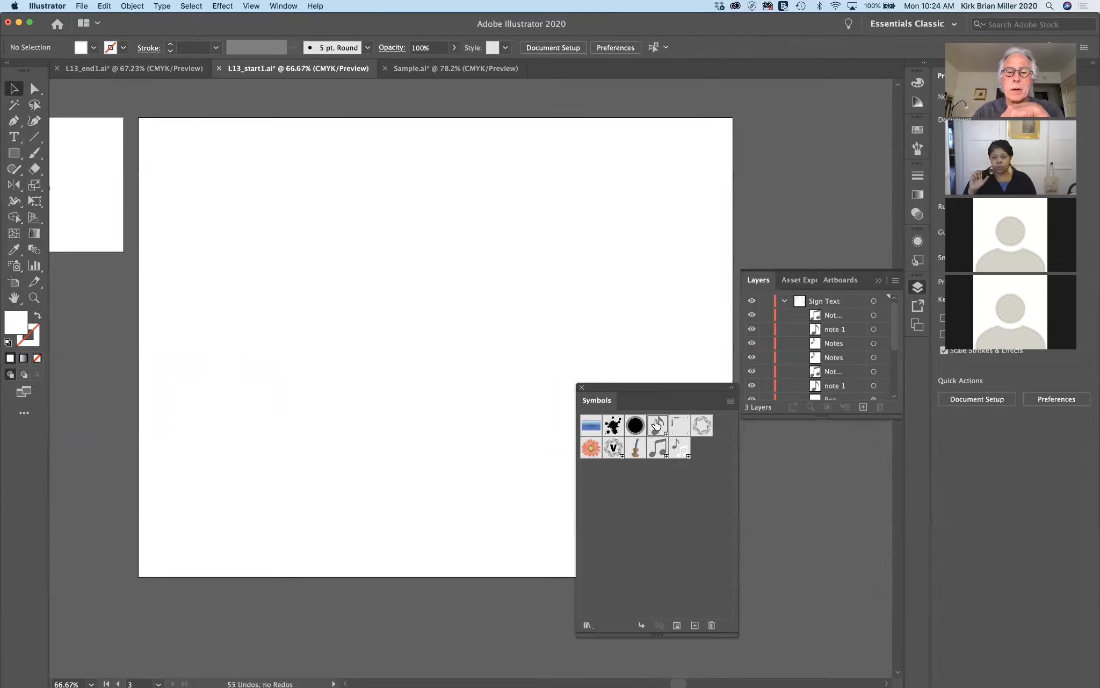
left_click_drag(680, 383, 831, 442)
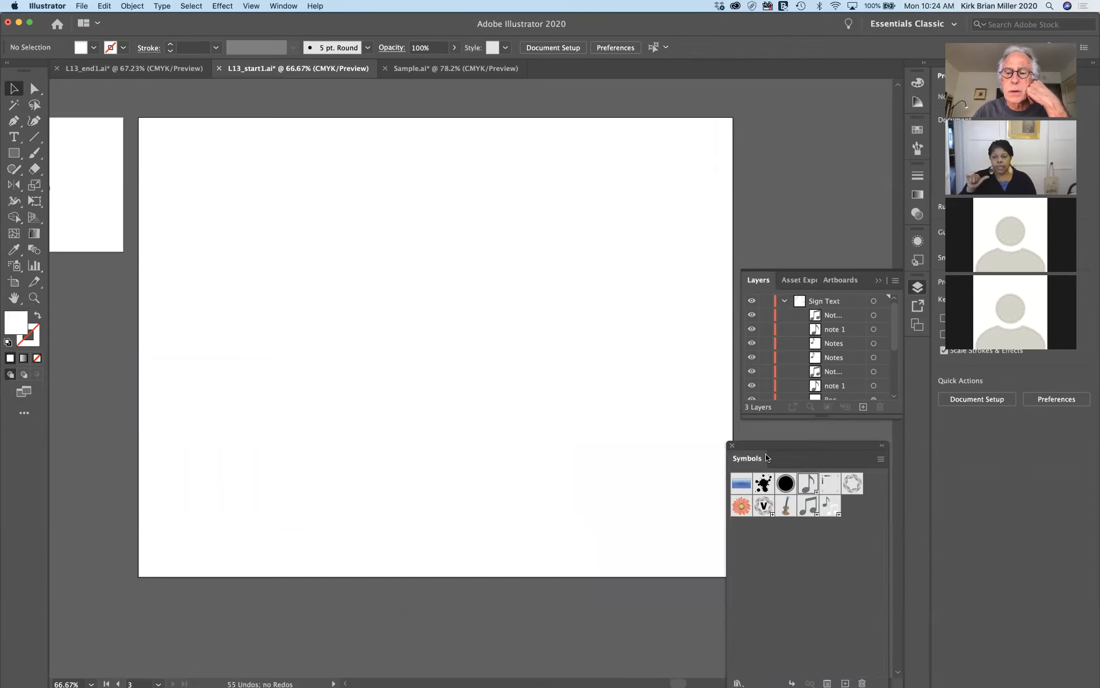
left_click(732, 446)
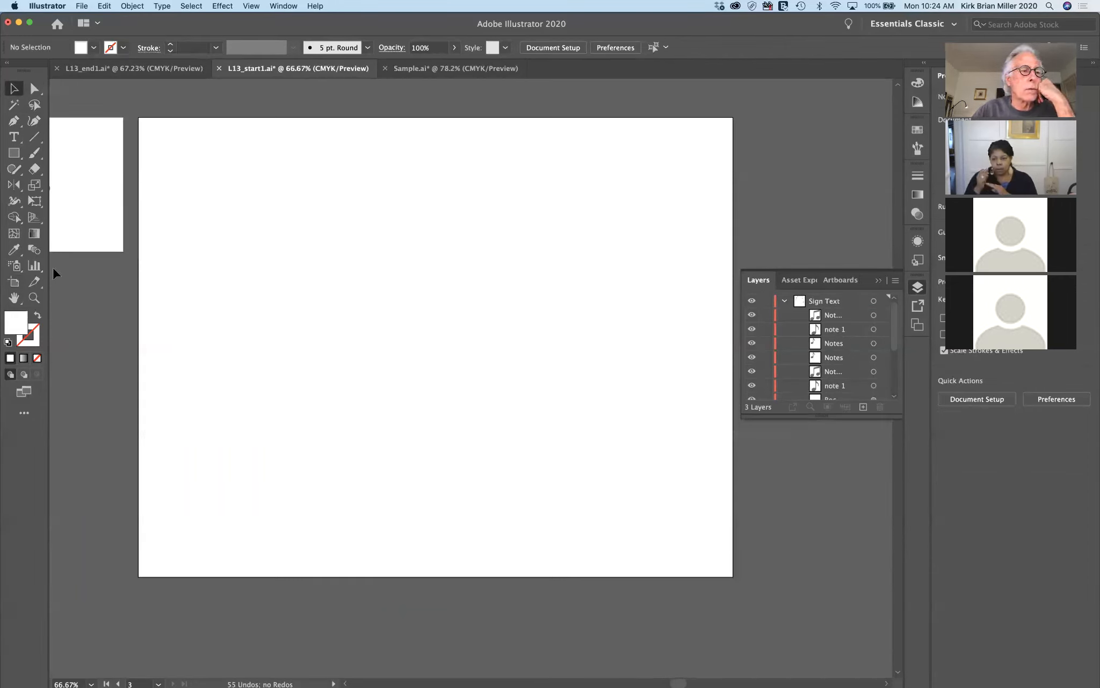
Detach the Symbol Sprayer tool group as a floating toolbar over the blank artboard's left edge, and collapse the Layers panel
left_click(16, 267)
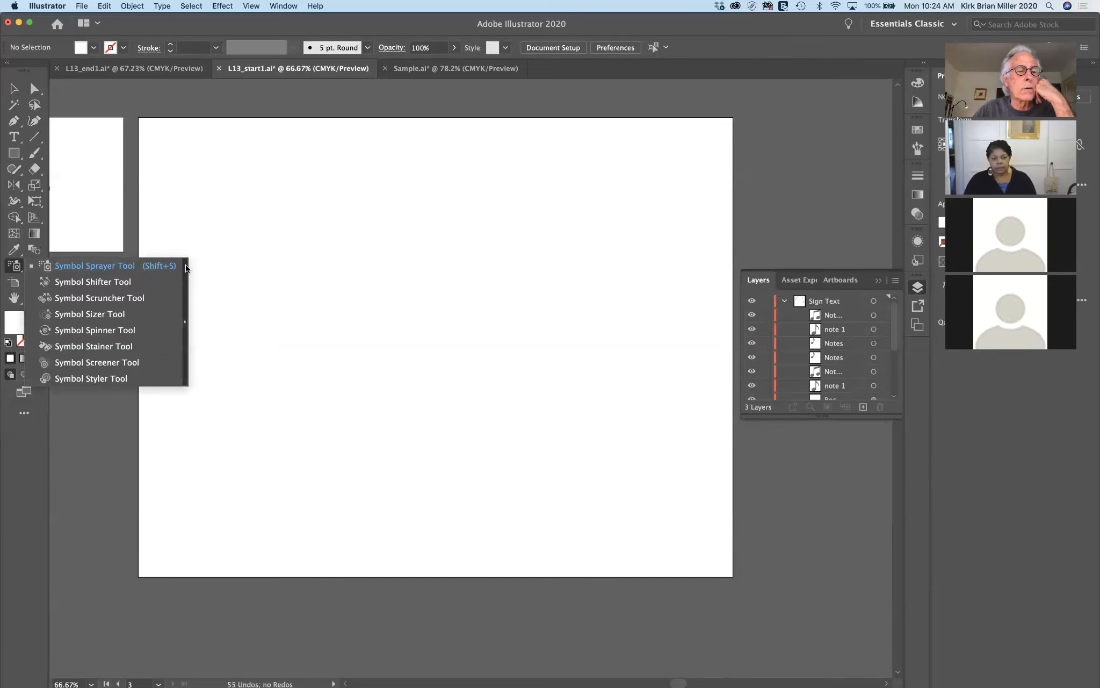
left_click(183, 266)
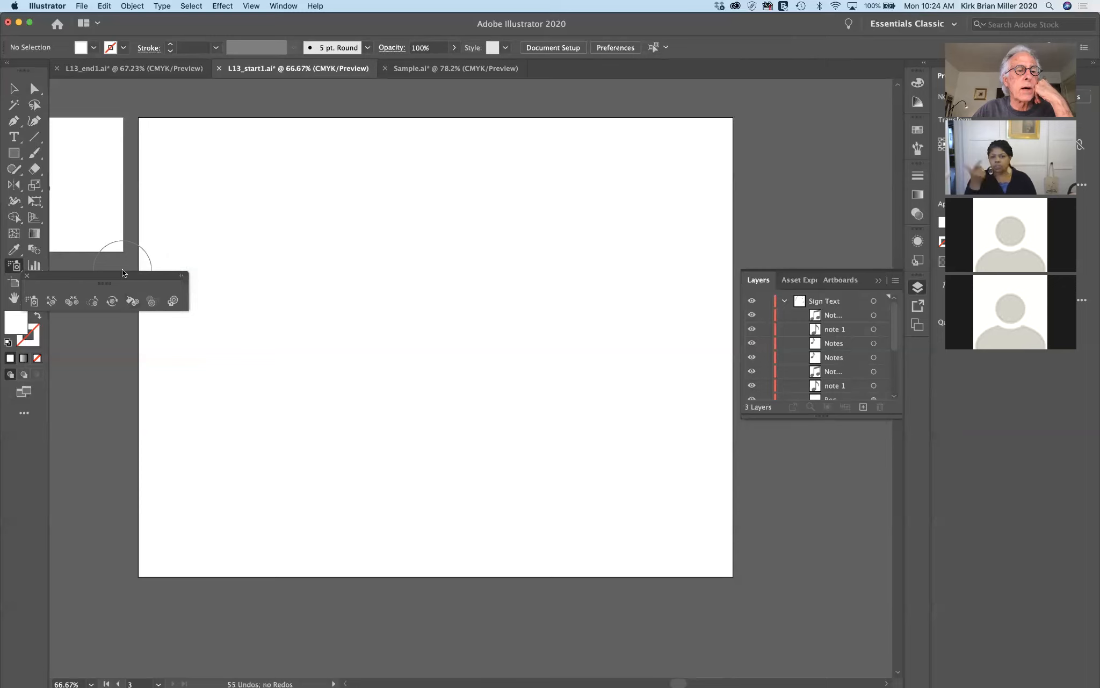
left_click_drag(123, 274, 182, 304)
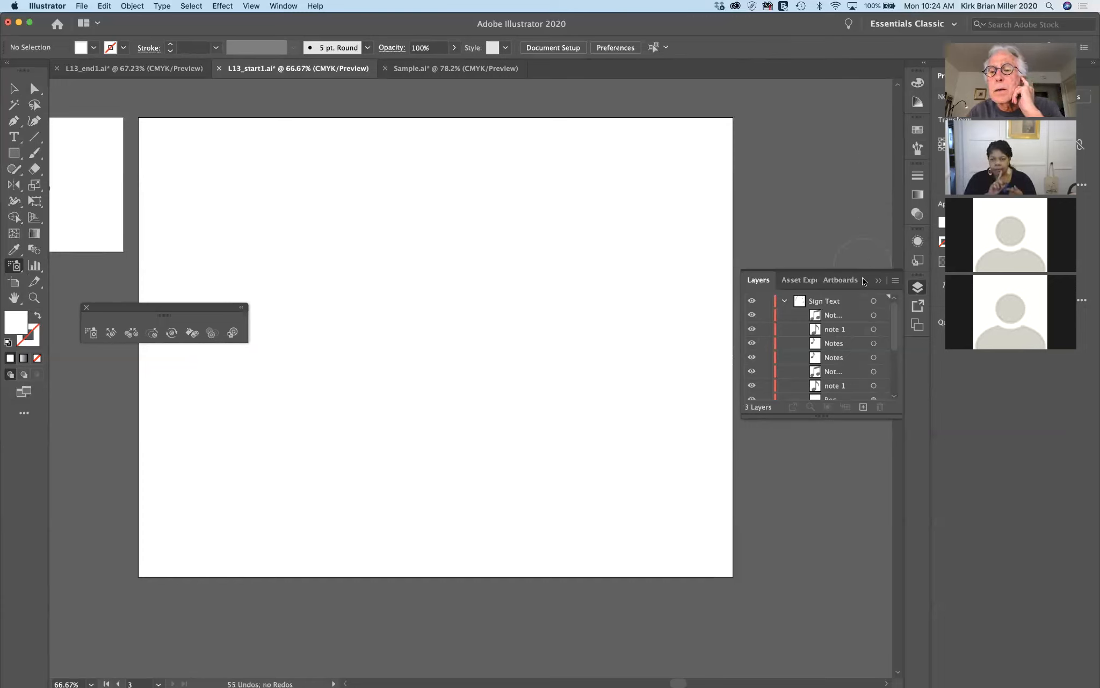
left_click(881, 281)
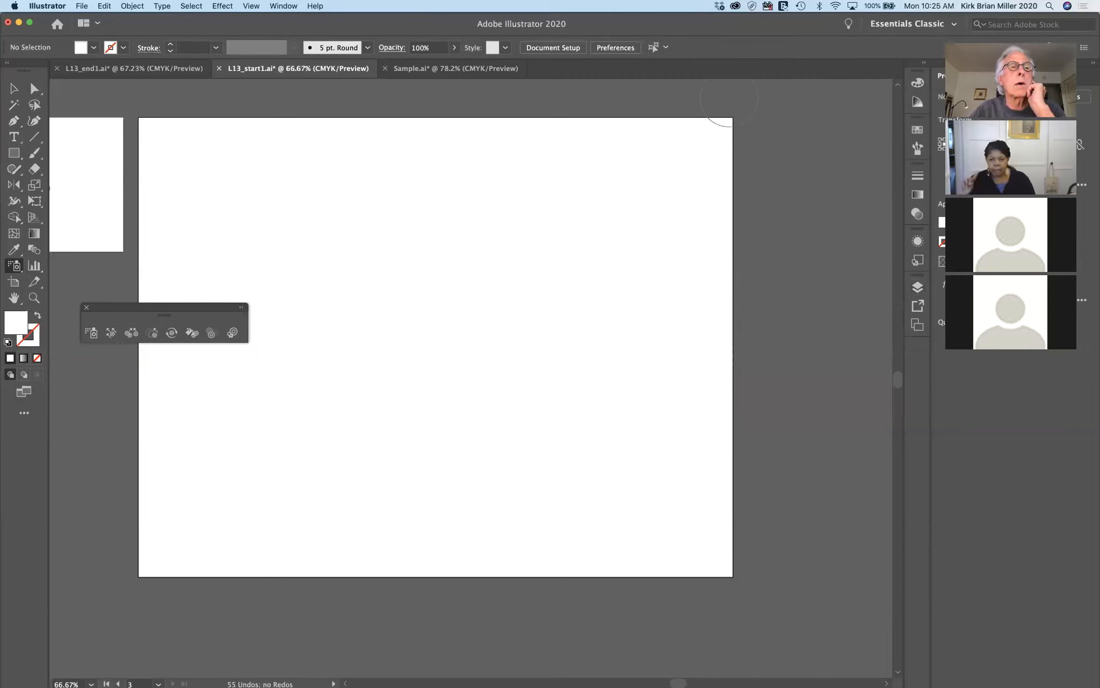
Reopen the Symbols panel and place it over the right edge of the blank artboard
left_click(283, 7)
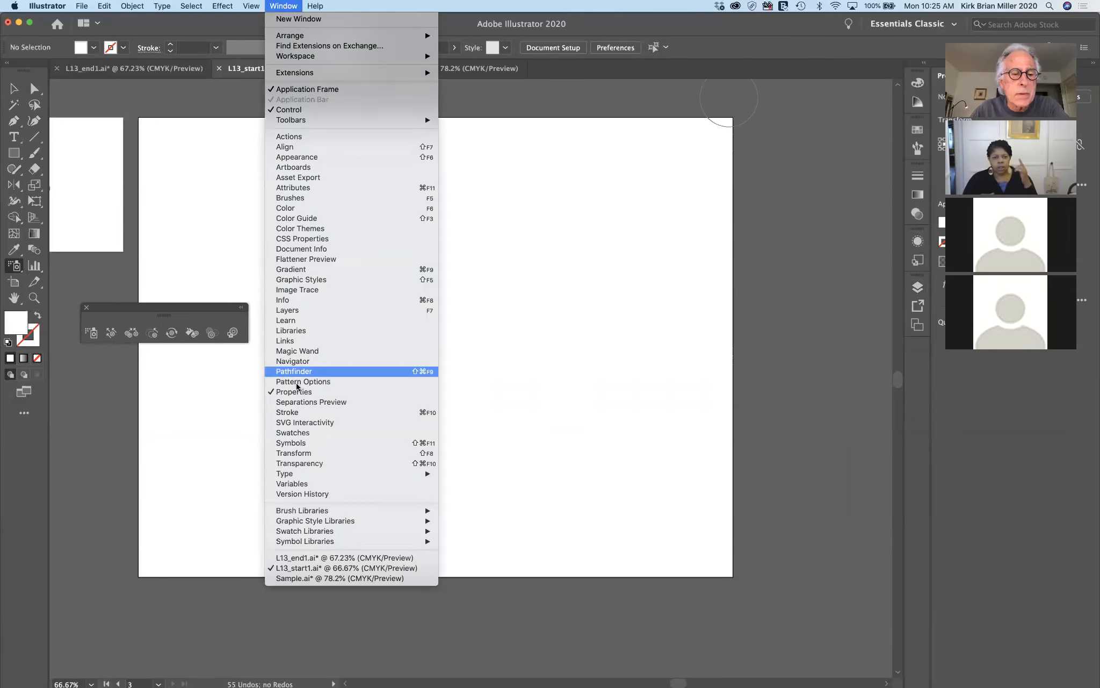
left_click(418, 443)
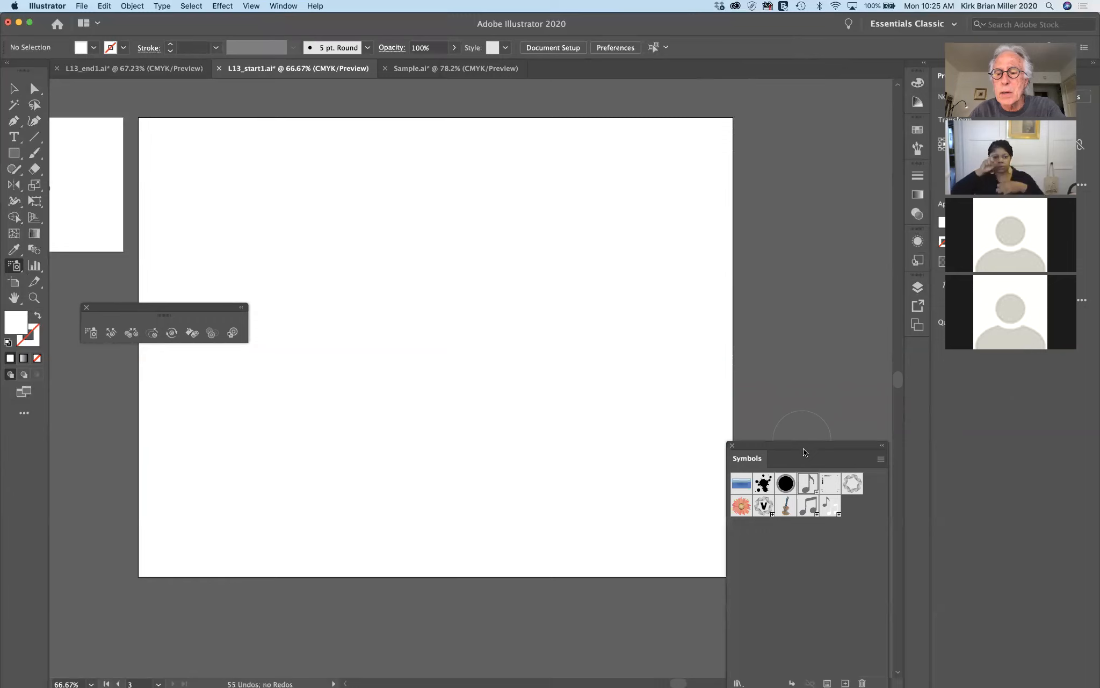
left_click_drag(807, 444, 796, 248)
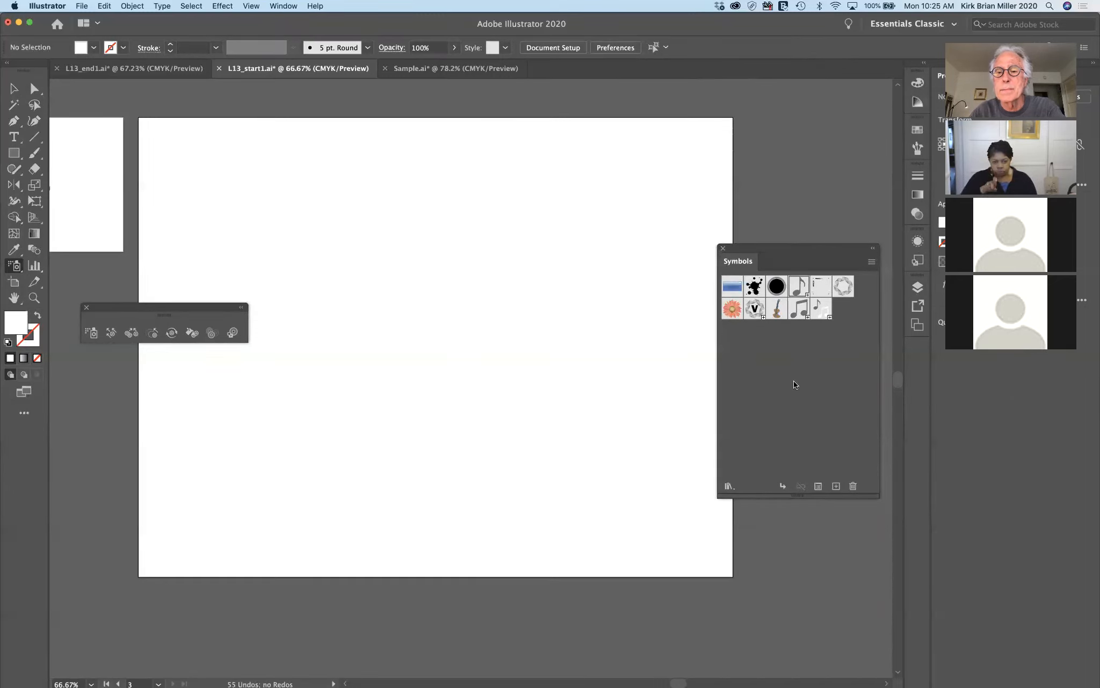
Spray a large symbol set of note 1 across the blank artboard with an enlarged Symbol Sprayer brush, densest at the centre
left_click(801, 287)
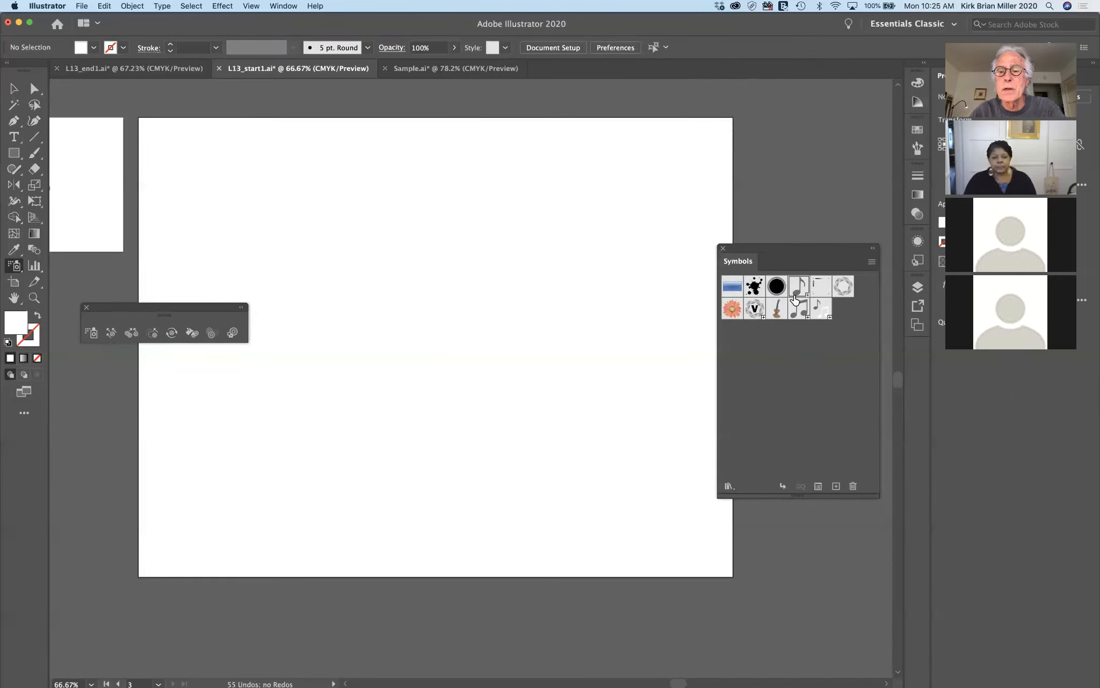
key("bracketright")
key("bracketright")
key("bracketright")
key("bracketright")
key("bracketright")
key("bracketright")
key("bracketright")
key("bracketright")
key("bracketright")
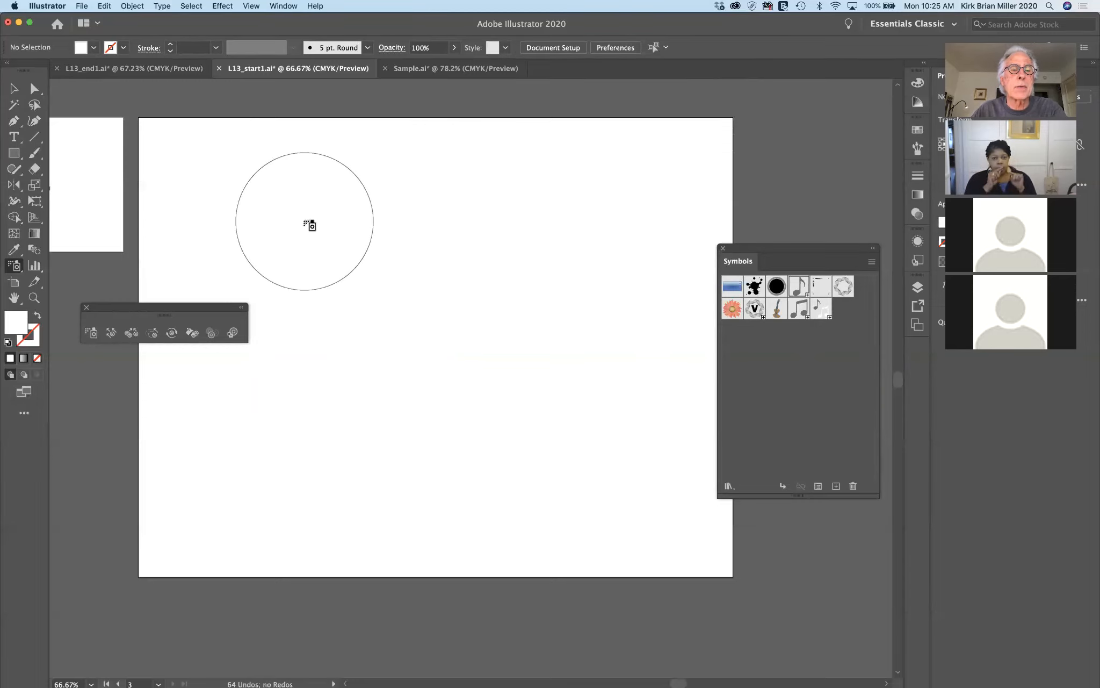
mouse_move(353, 234)
left_mouse_down()
mouse_move(482, 216)
mouse_move(336, 342)
mouse_move(373, 455)
mouse_move(418, 337)
mouse_move(504, 294)
mouse_move(504, 373)
mouse_move(472, 322)
mouse_move(444, 437)
mouse_move(457, 465)
mouse_move(523, 438)
mouse_move(589, 221)
mouse_move(606, 266)
mouse_move(616, 422)
mouse_move(425, 513)
left_mouse_up()
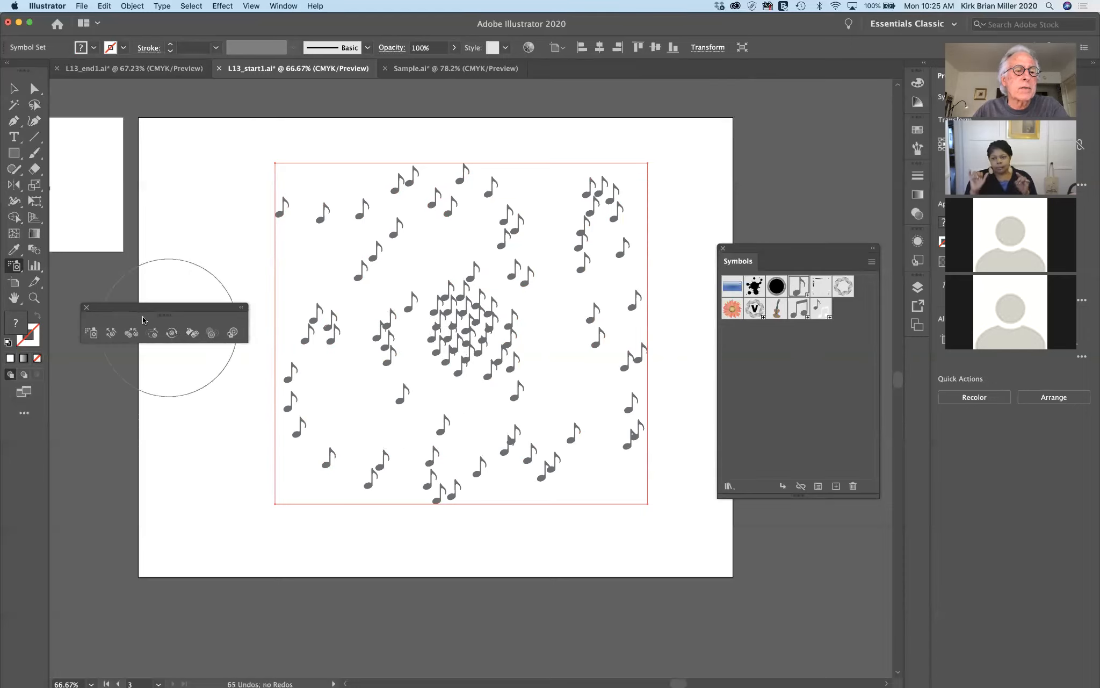
Push notes around in the set with Symbol Shifter, and pull the upper-left and central notes closer together with Symbol Scruncher
left_click(110, 331)
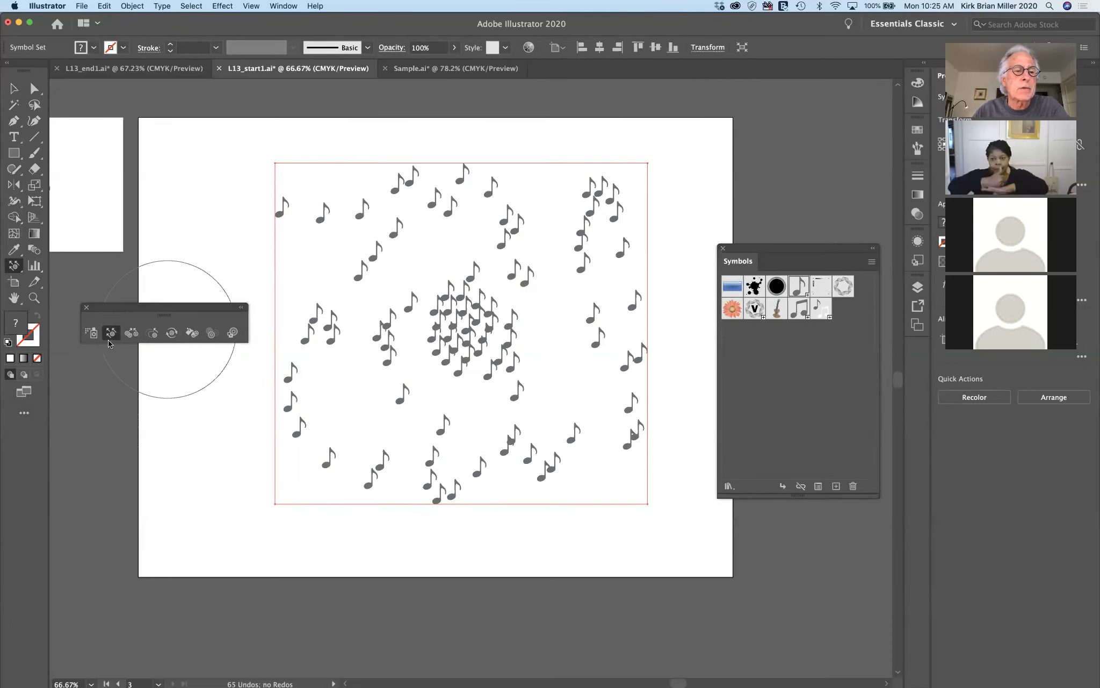
mouse_move(374, 242)
left_mouse_down()
mouse_move(376, 317)
mouse_move(365, 280)
mouse_move(405, 296)
mouse_move(454, 289)
mouse_move(452, 272)
mouse_move(490, 351)
mouse_move(541, 325)
mouse_move(513, 361)
mouse_move(533, 425)
mouse_move(511, 439)
mouse_move(415, 436)
mouse_move(428, 464)
left_mouse_up()
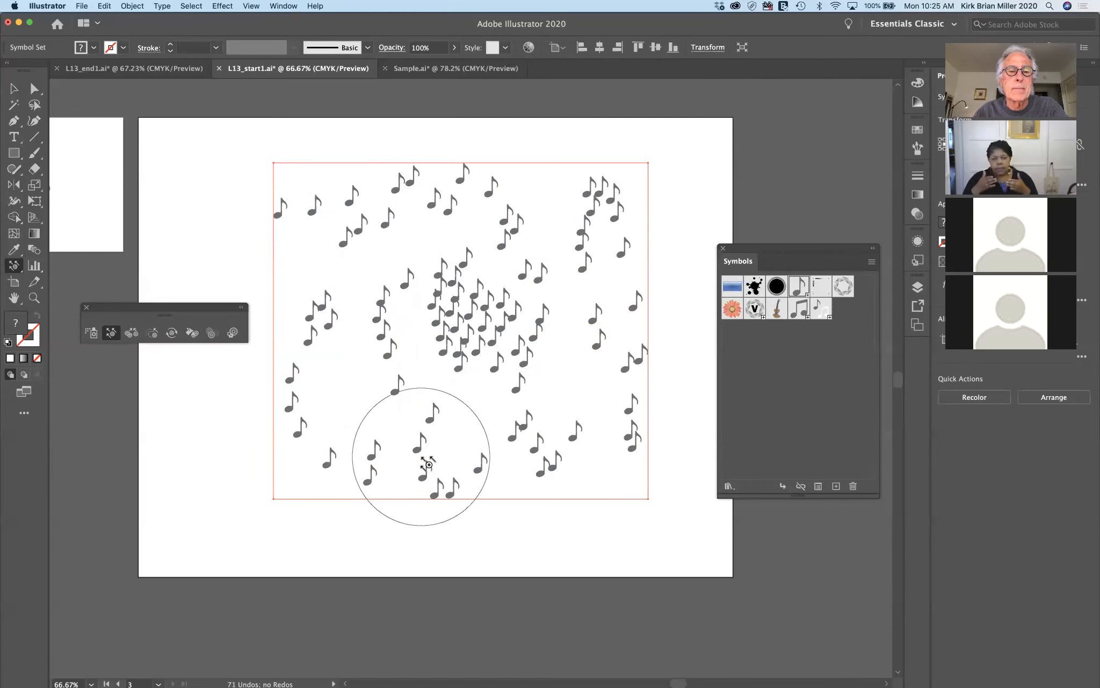
left_click(132, 333)
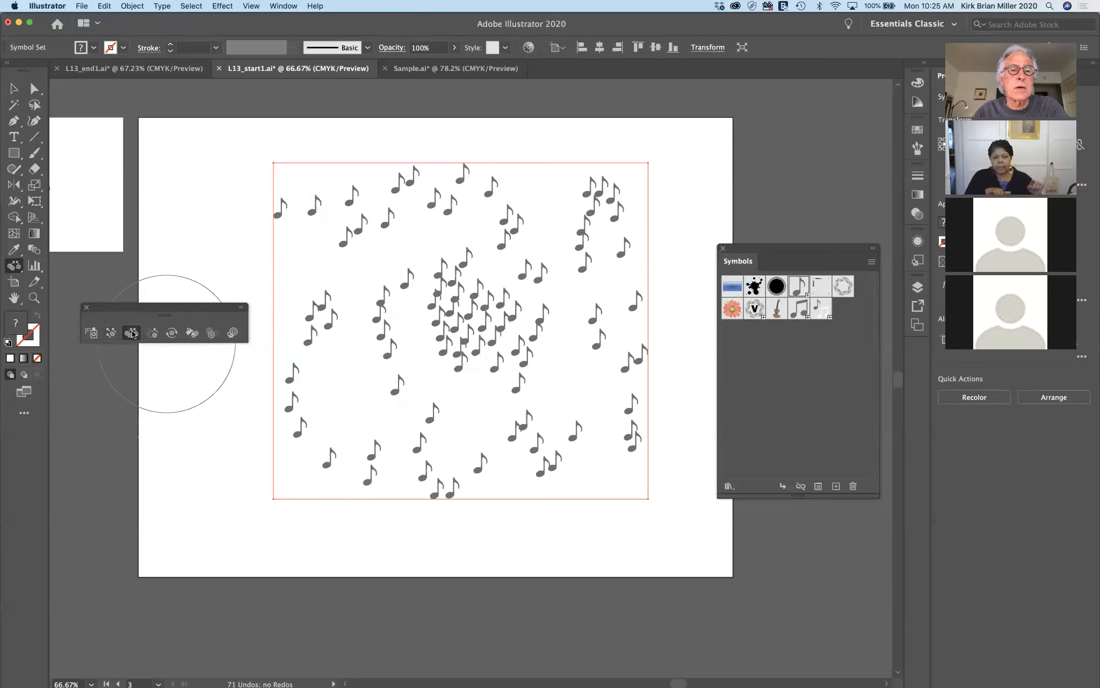
left_click_drag(334, 214, 347, 218)
mouse_move(455, 280)
left_mouse_down()
mouse_move(460, 333)
mouse_move(479, 320)
mouse_move(479, 370)
left_mouse_up()
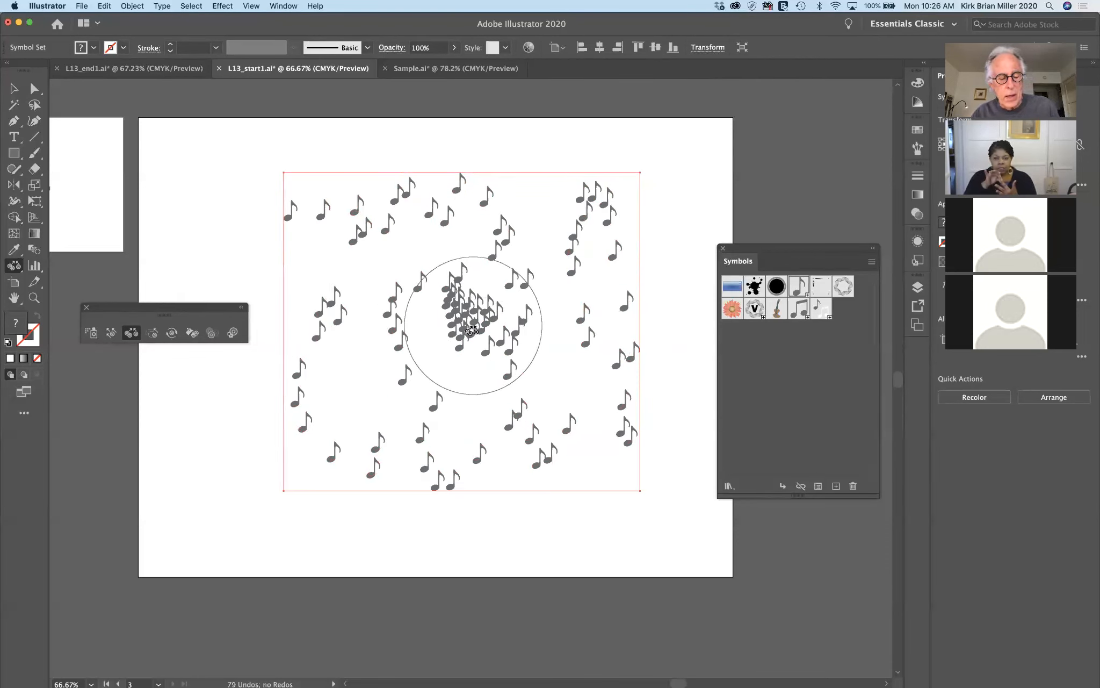
Scrunch the central notes apart, gather the lower-right and upper-right clusters, and spread the lower-right cluster again
left_click_drag(469, 306, 469, 306)
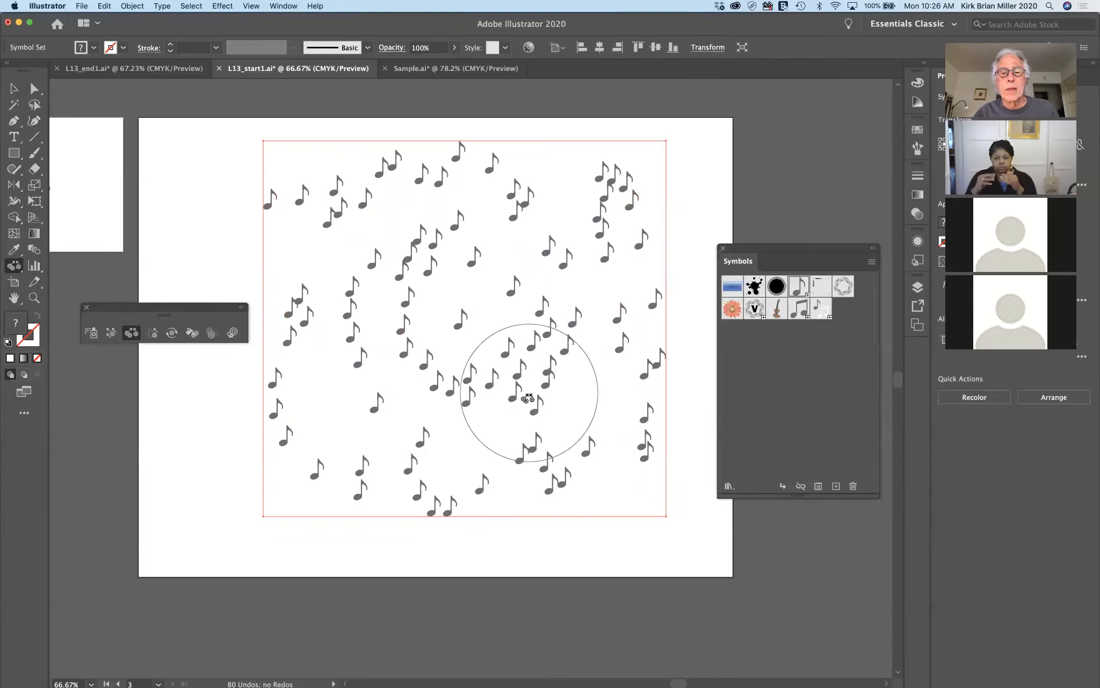
left_click_drag(533, 445, 534, 466)
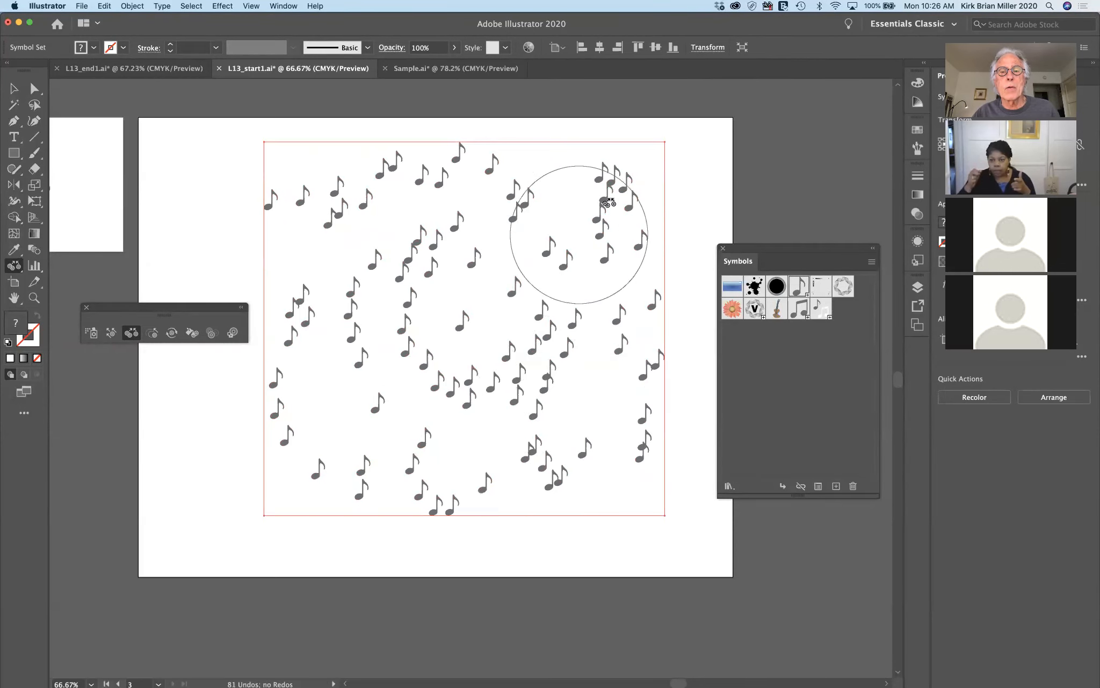
left_click_drag(602, 185, 604, 179)
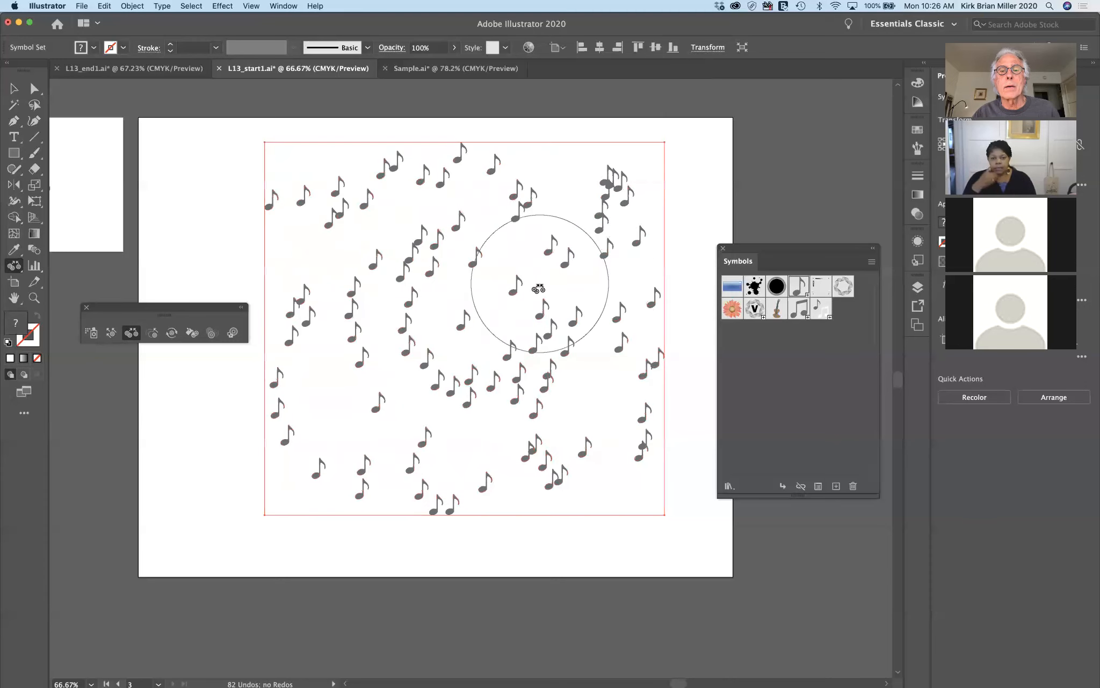
left_click_drag(545, 473, 541, 463)
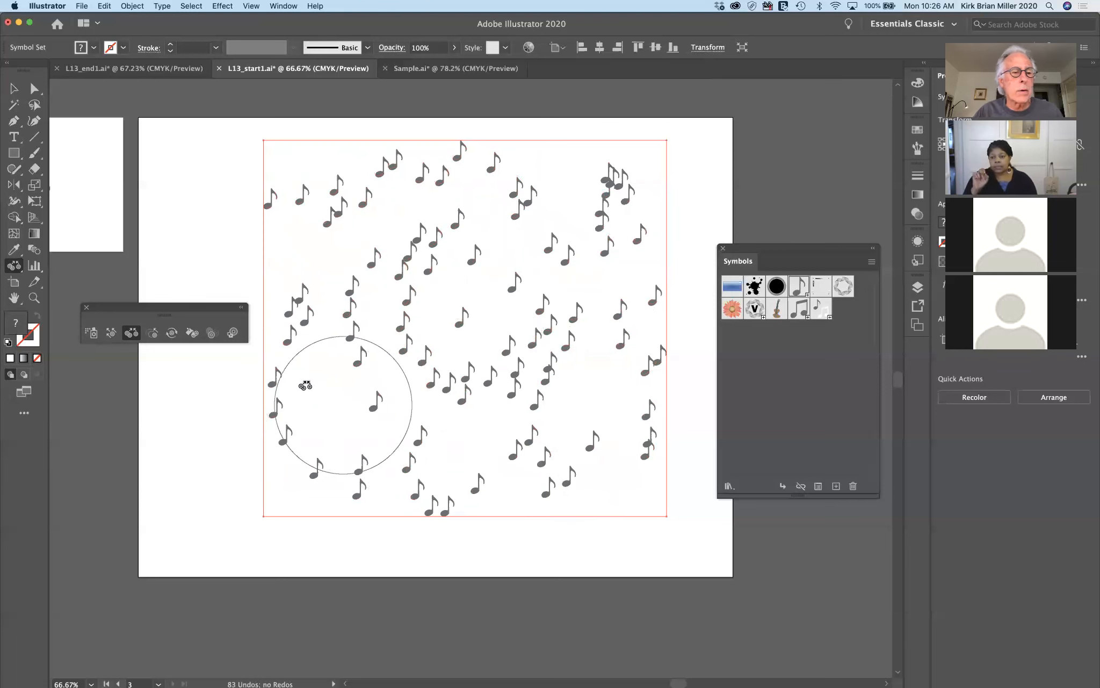
With Symbol Sizer, enlarge the lower-right, upper-left and left-of-centre notes, and shrink those near the upper centre
left_click(153, 331)
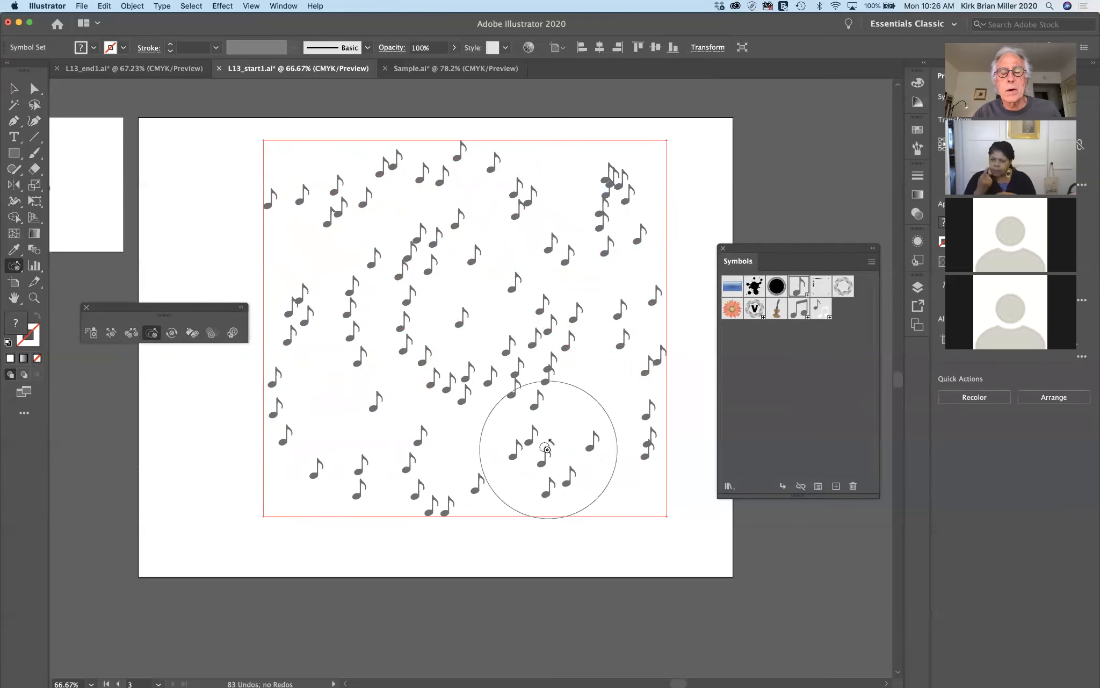
left_click_drag(538, 456, 540, 455)
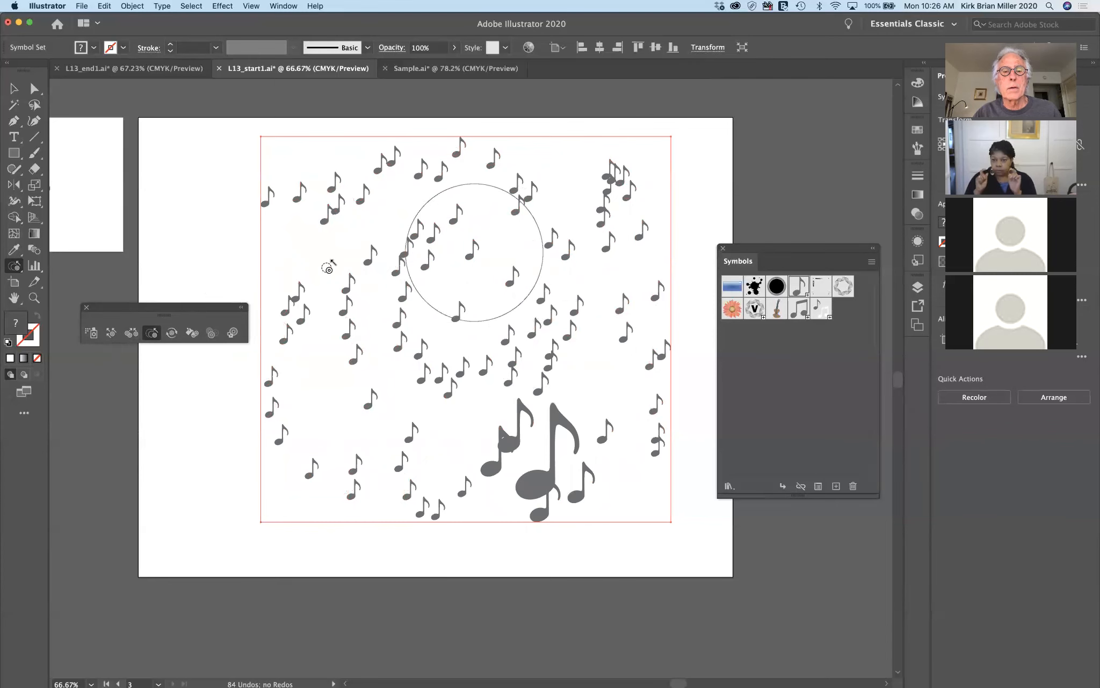
left_click_drag(306, 197, 305, 199)
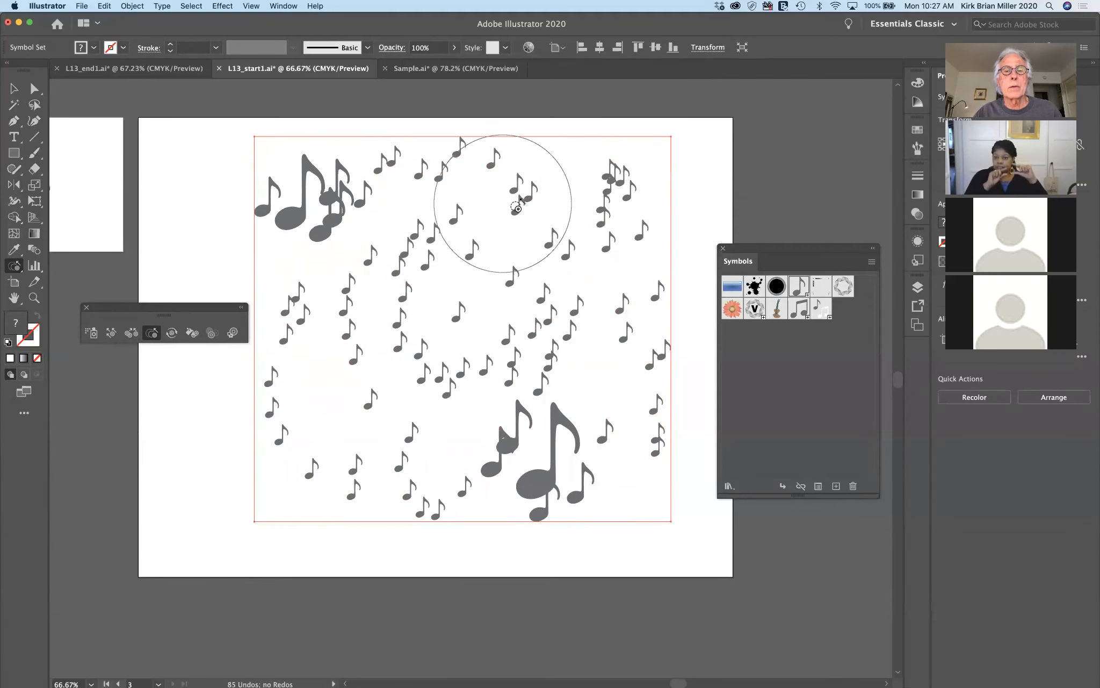
left_click_drag(515, 205, 518, 206)
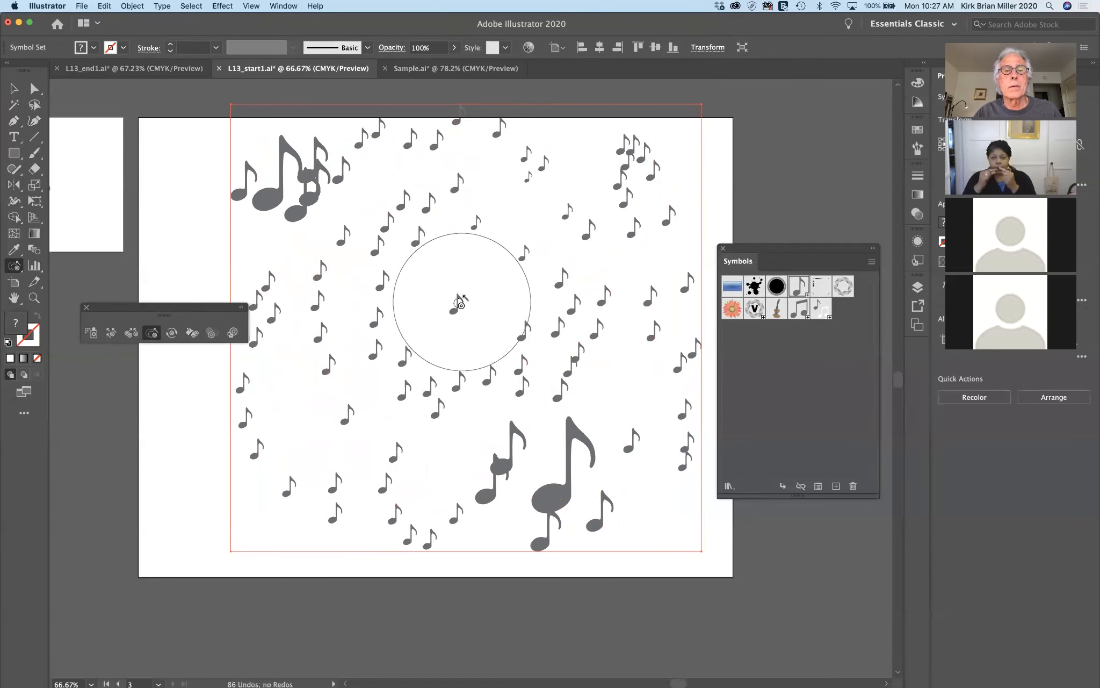
left_click_drag(375, 362, 370, 446)
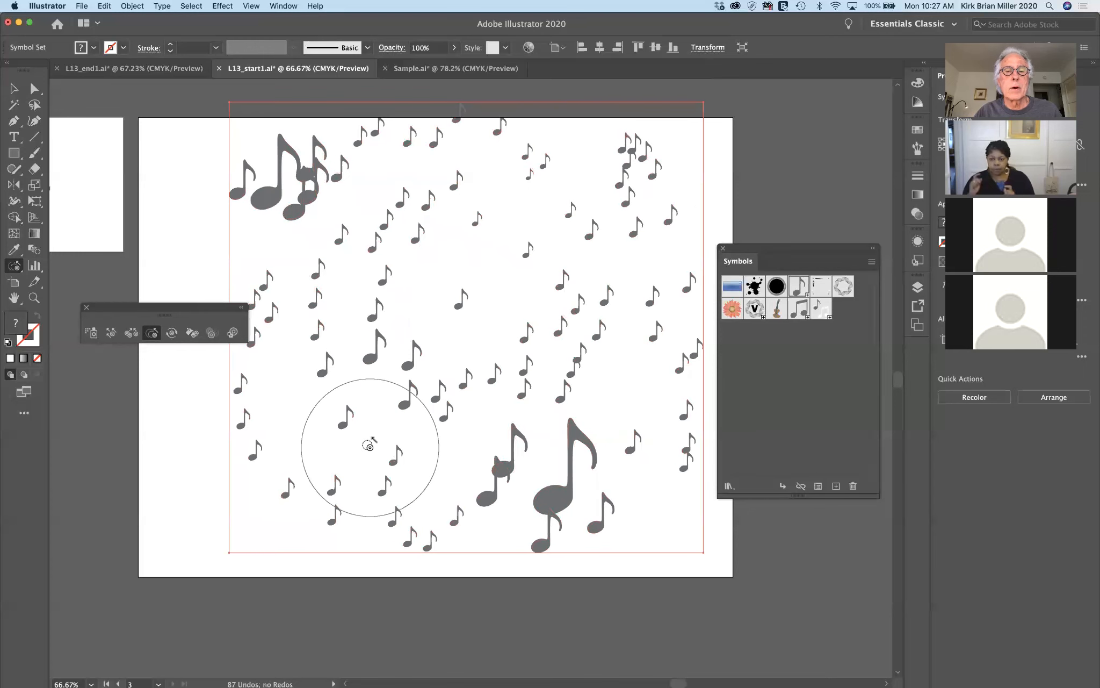
Rotate the large notes in the lower-right and upper-left clusters of the set with Symbol Spinner
left_click(172, 333)
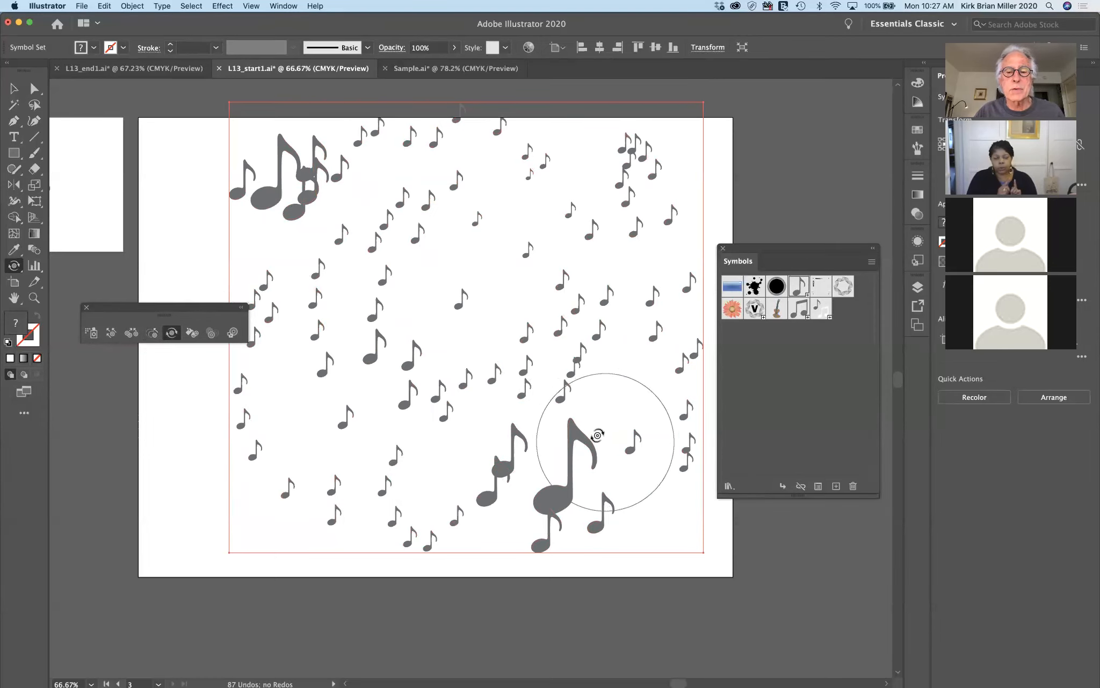
mouse_move(580, 429)
left_mouse_down()
mouse_move(573, 410)
mouse_move(515, 461)
left_mouse_up()
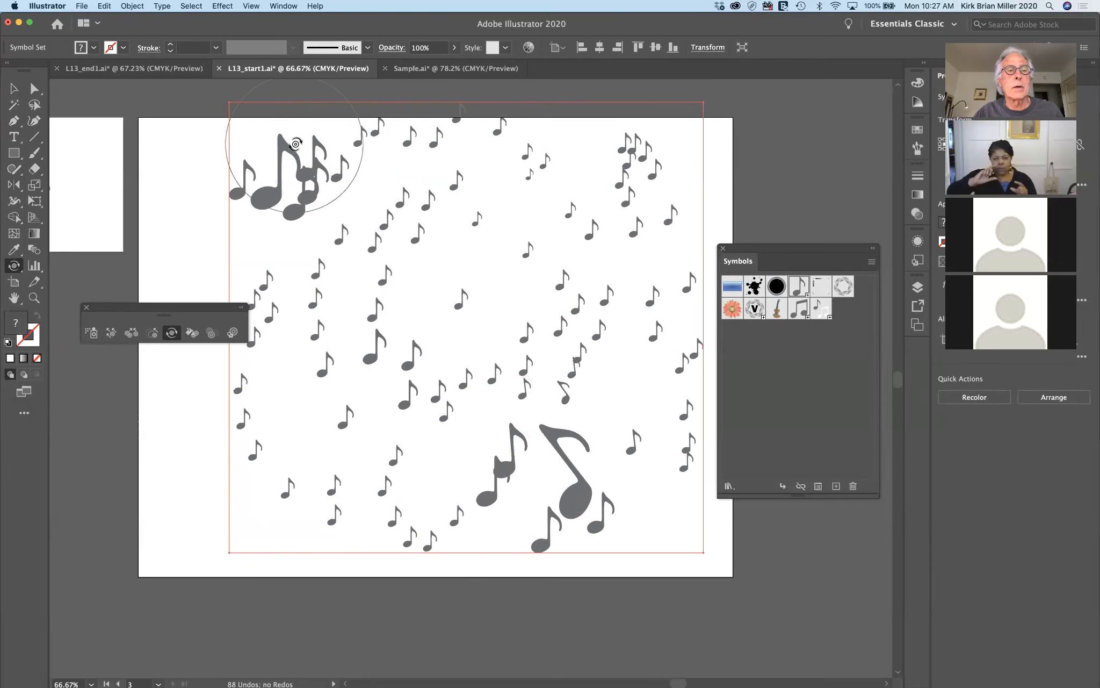
left_click_drag(283, 148, 292, 151)
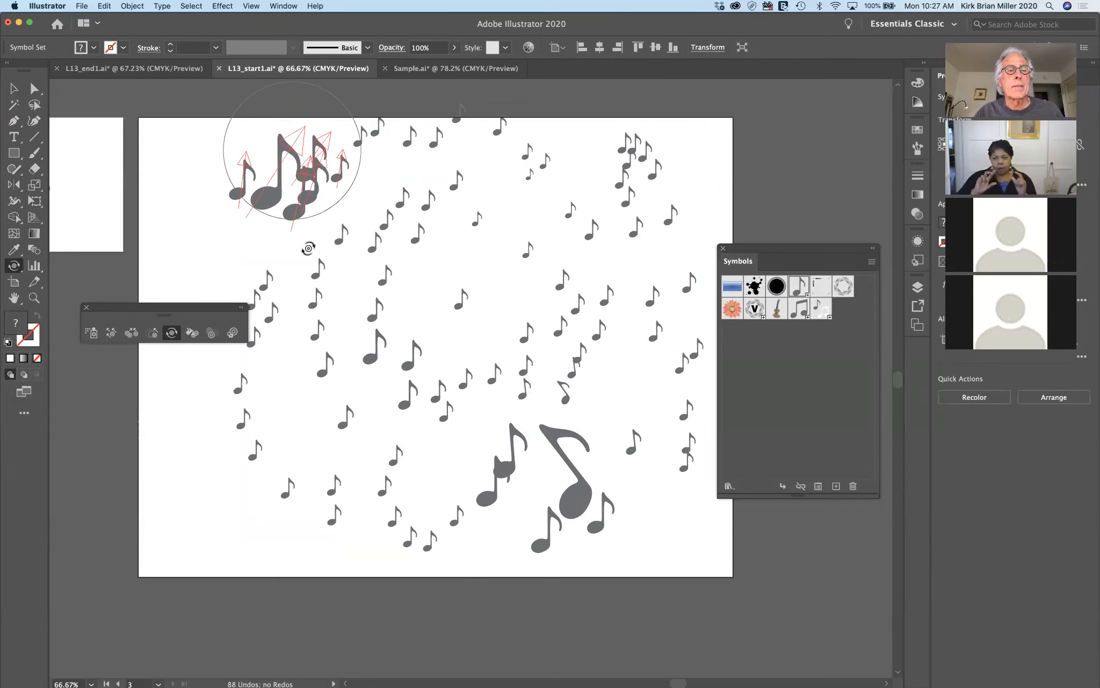
left_click_drag(308, 248, 313, 280)
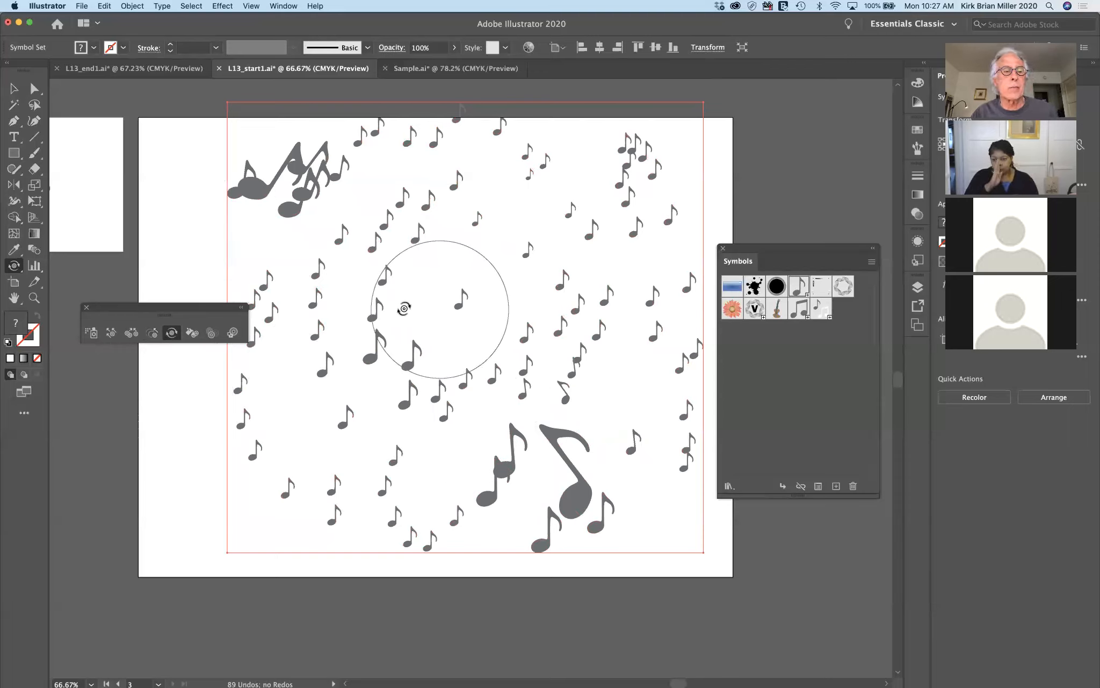
With Symbol Stainer and a bright red fill, tint the large lower-right note and the large notes in the upper-left cluster
left_click(191, 333)
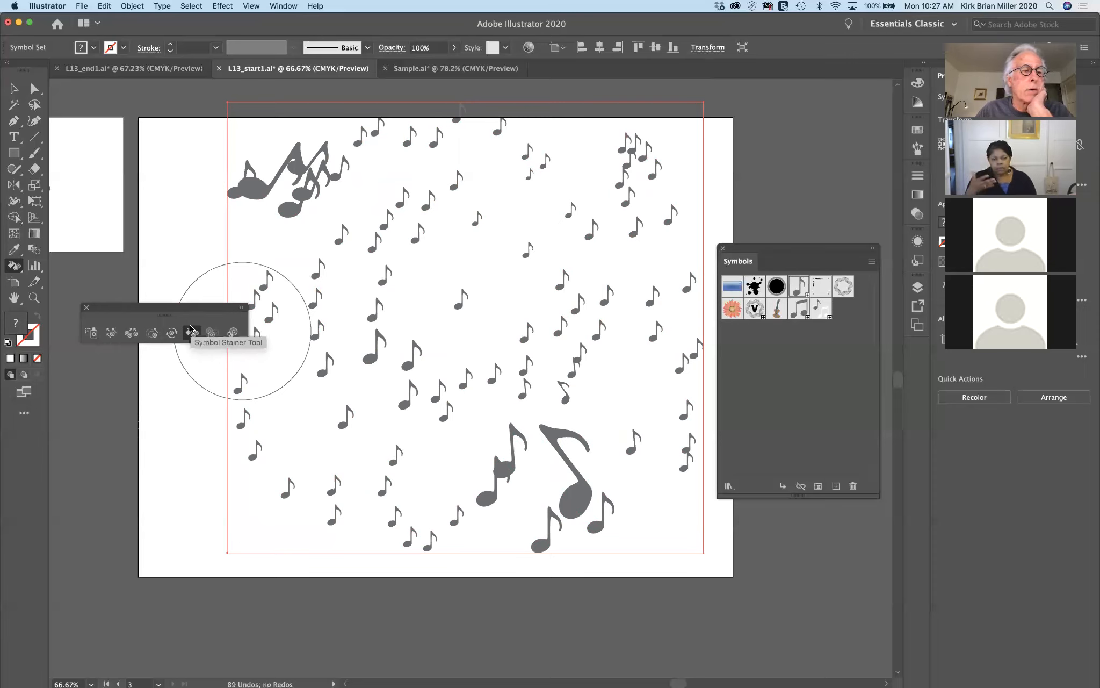
left_click(18, 326)
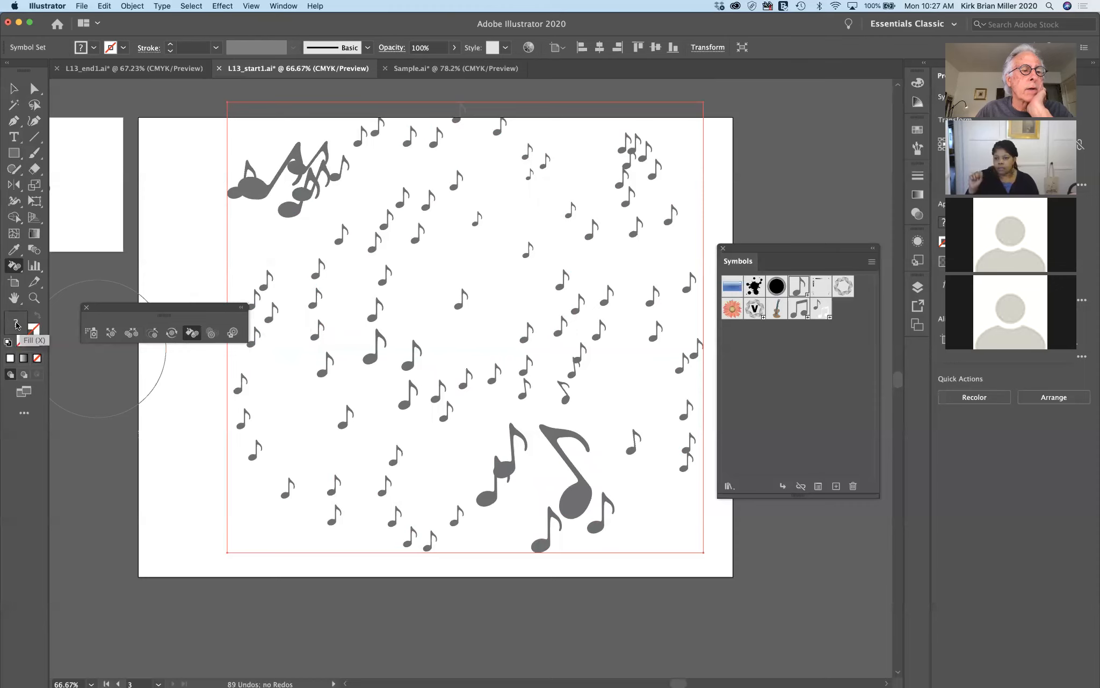
key("x")
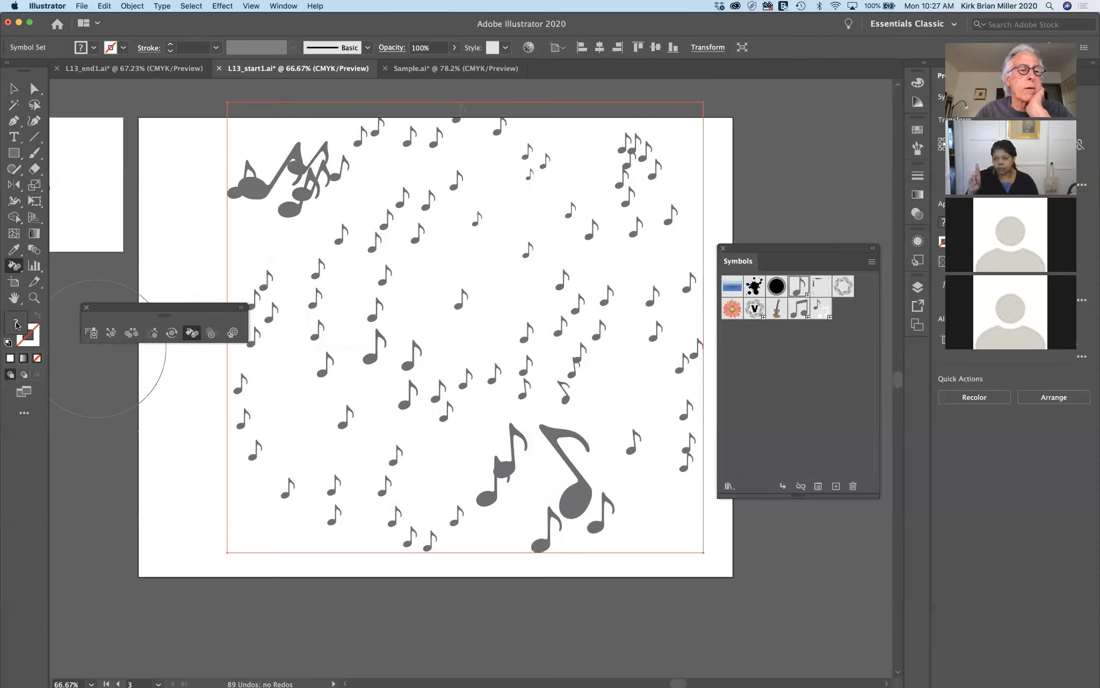
double_click(18, 326)
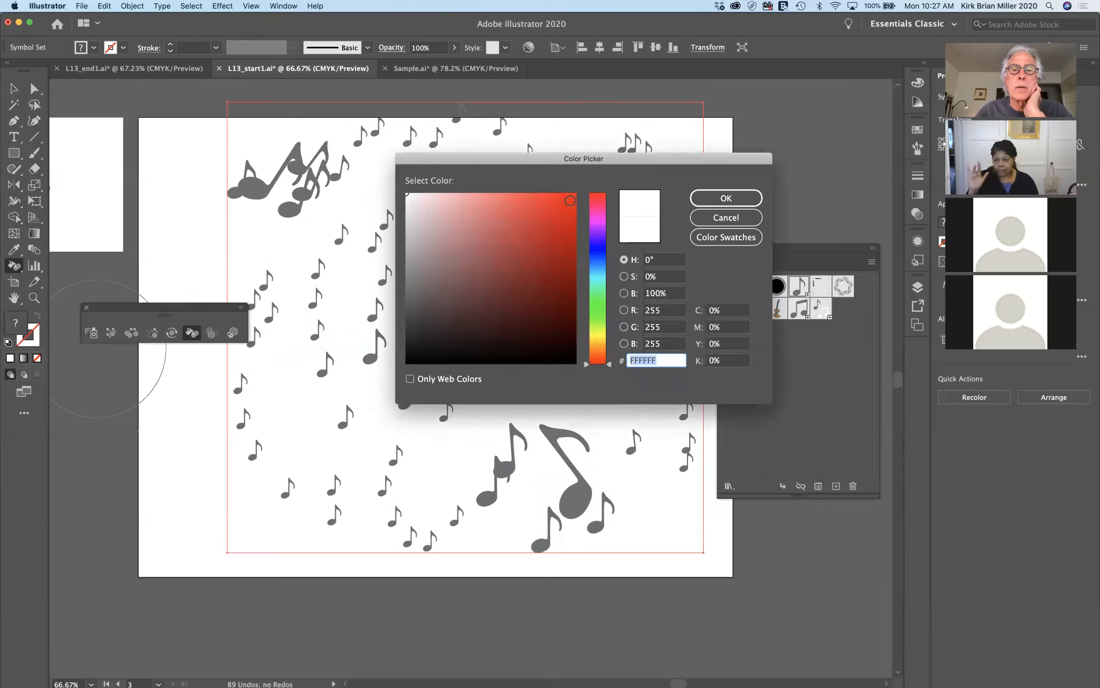
left_click(570, 200)
left_click(726, 198)
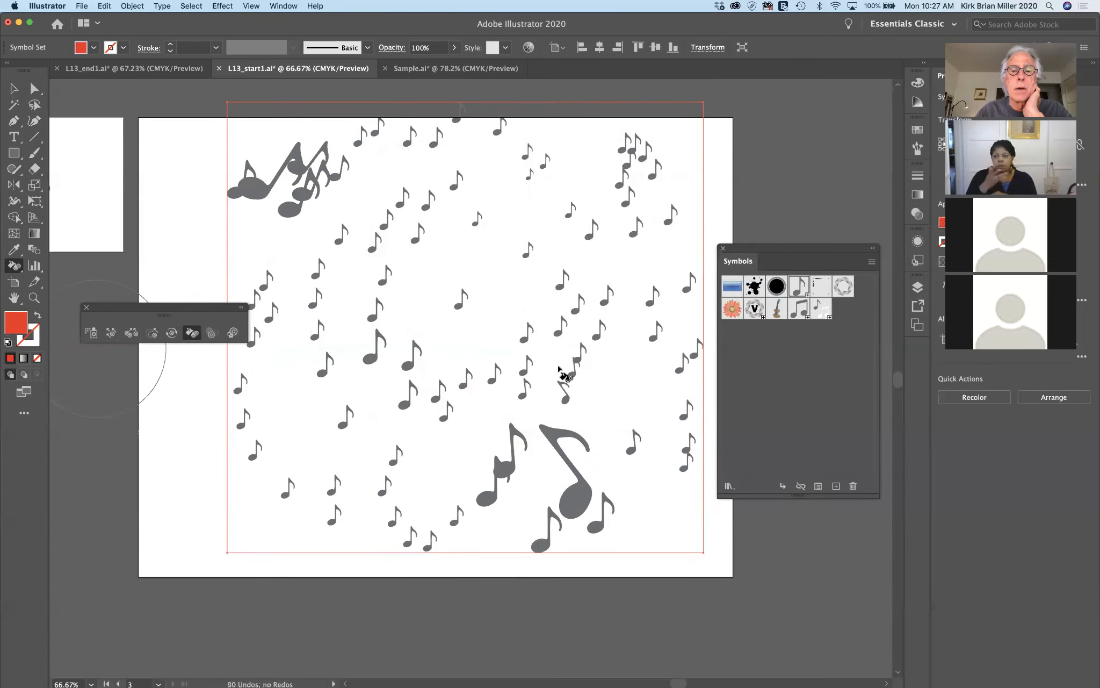
left_click_drag(530, 443, 518, 449)
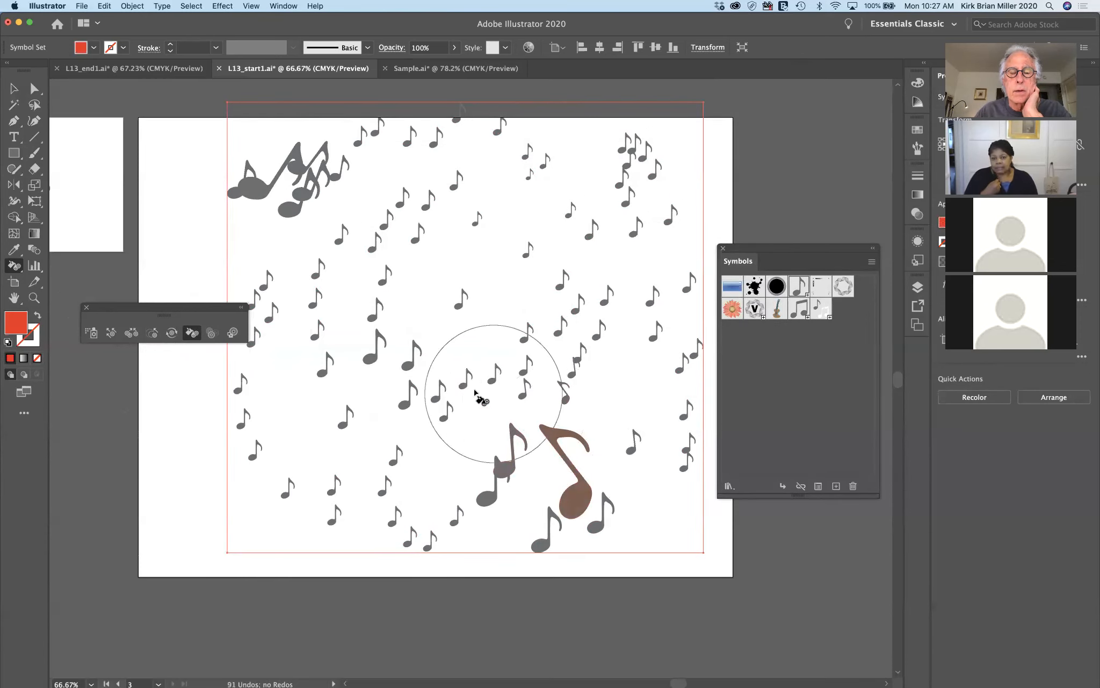
left_click_drag(275, 197, 285, 186)
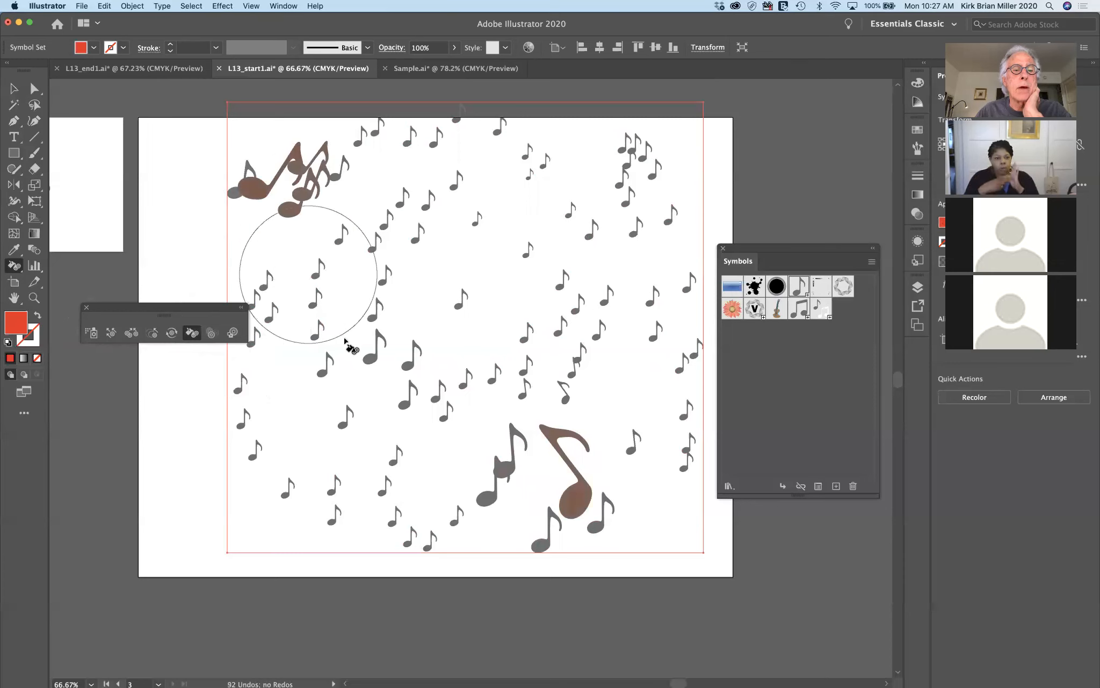
Stain further notes red left of centre, near the left edge, at the upper right and around the upper centre
left_click(368, 355)
left_click(245, 422)
left_click(618, 208)
left_click(465, 203)
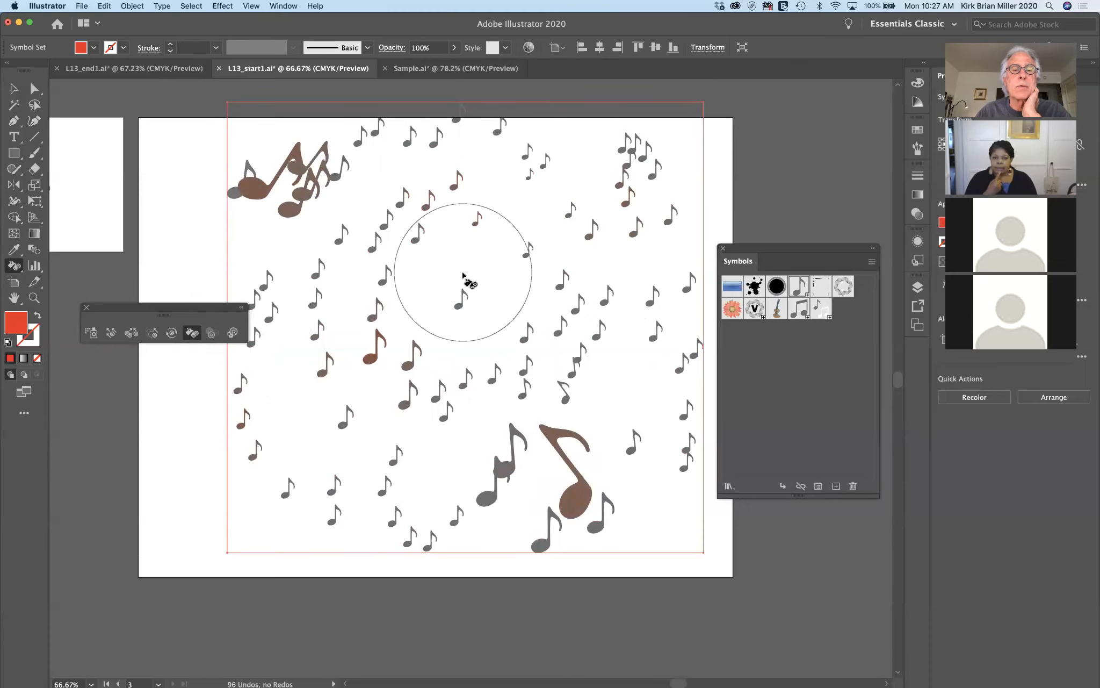
With Symbol Screener, fade the upper-left cluster, the large lower-right notes and the notes left of centre
left_click(213, 336)
left_click_drag(306, 223, 310, 230)
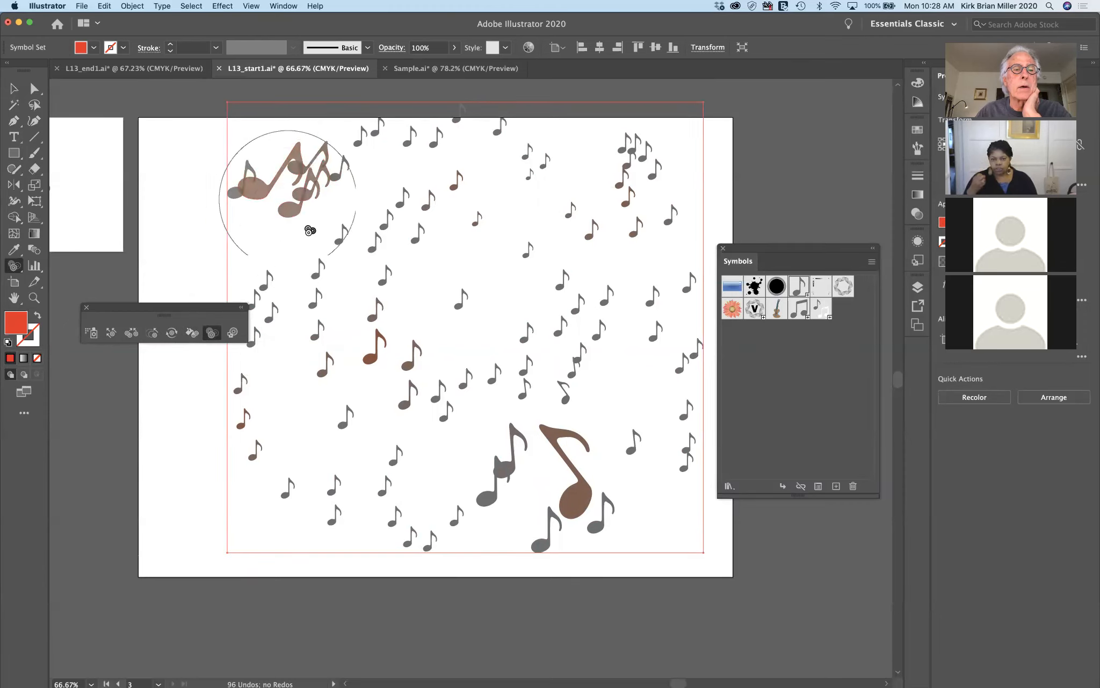
left_click(566, 458)
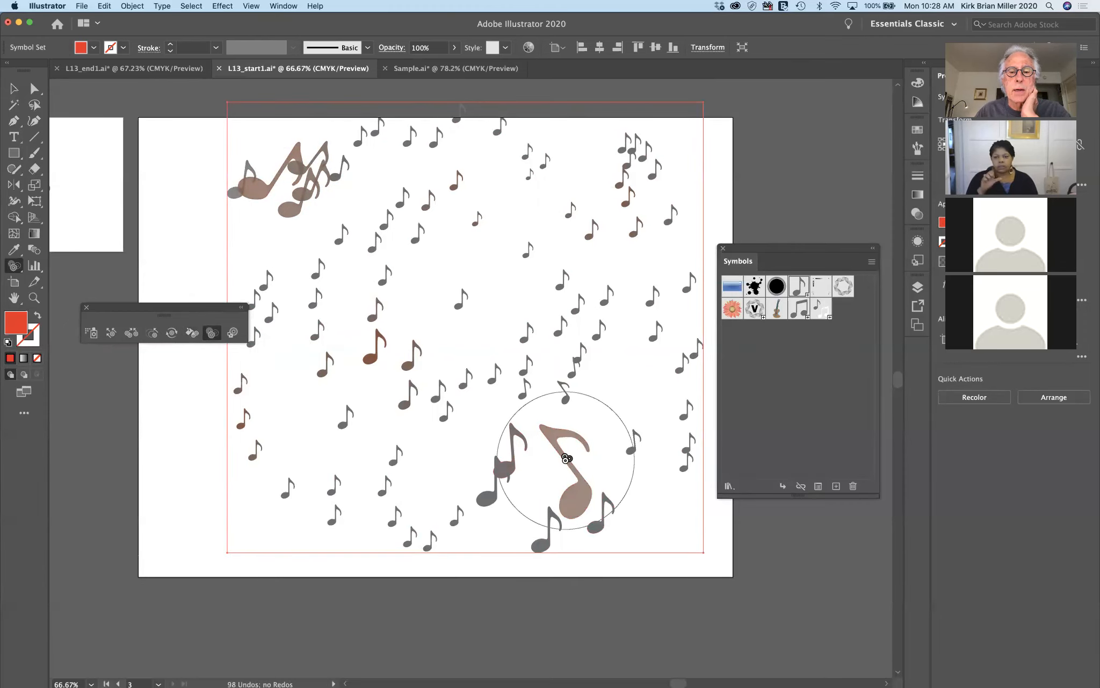
mouse_move(559, 461)
left_mouse_down()
mouse_move(528, 466)
mouse_move(557, 458)
left_mouse_up()
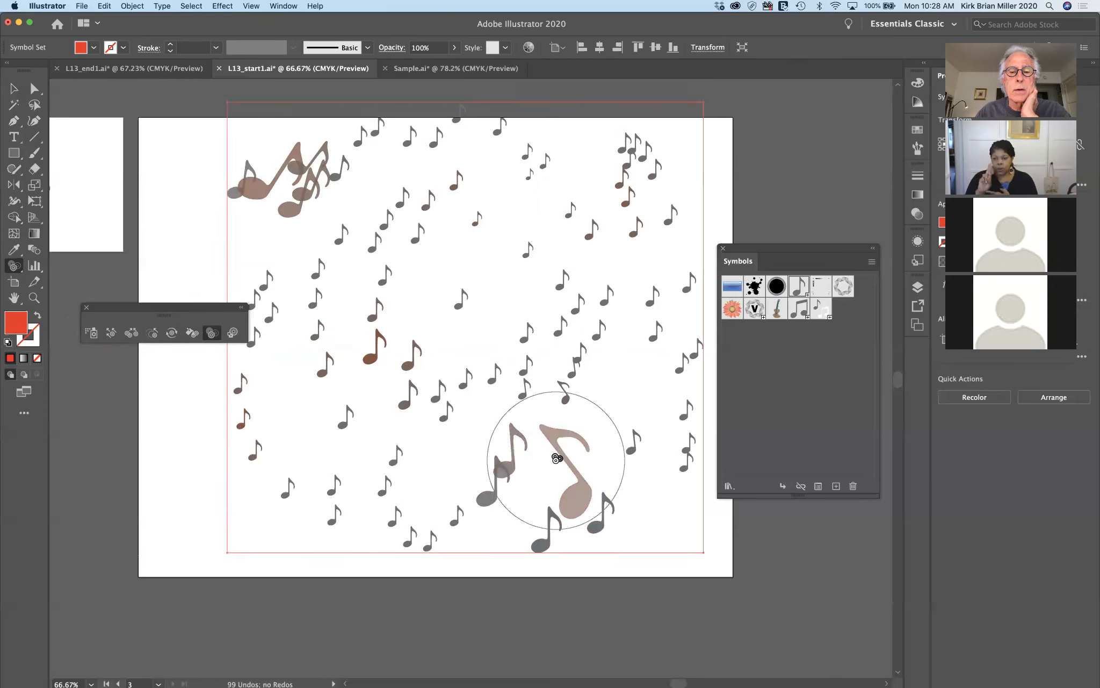
left_click(557, 458)
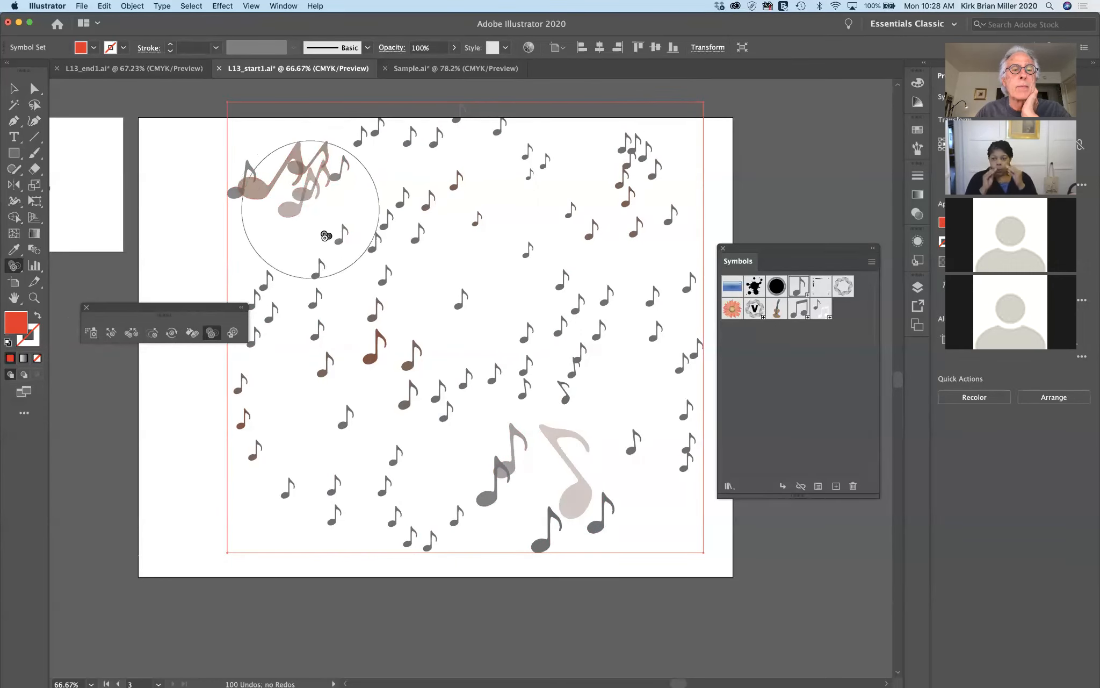
left_click(396, 356)
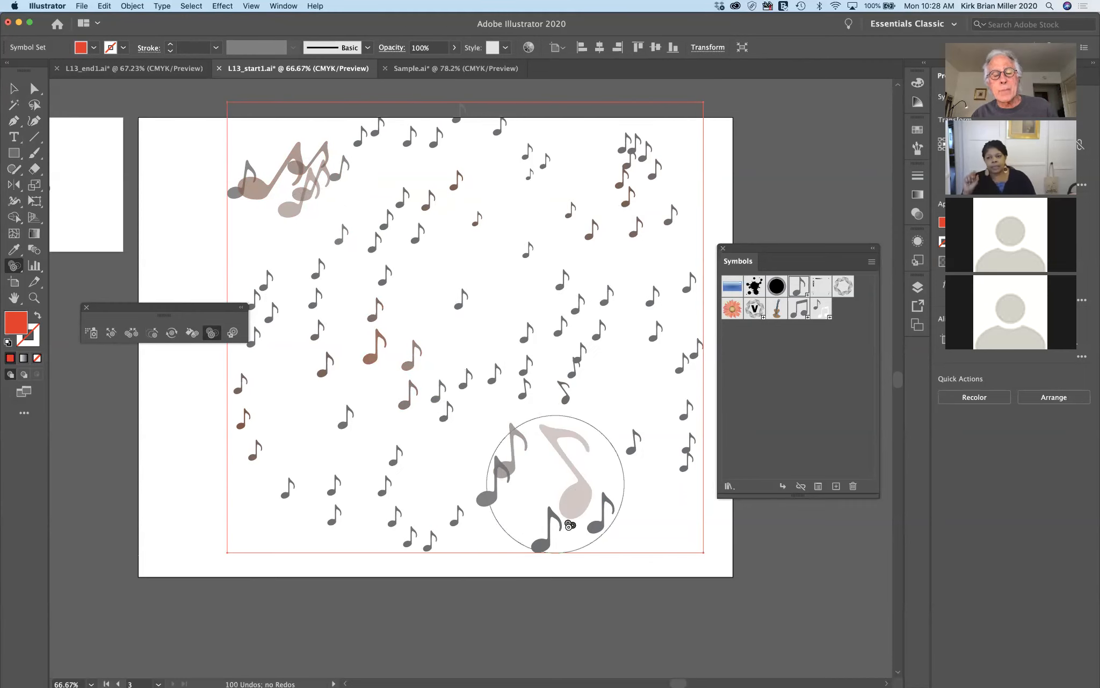
Reverse the screening on the large lower-right note and the upper-left cluster to make them more opaque again
left_click(572, 473, "alt")
left_click(572, 473, "alt")
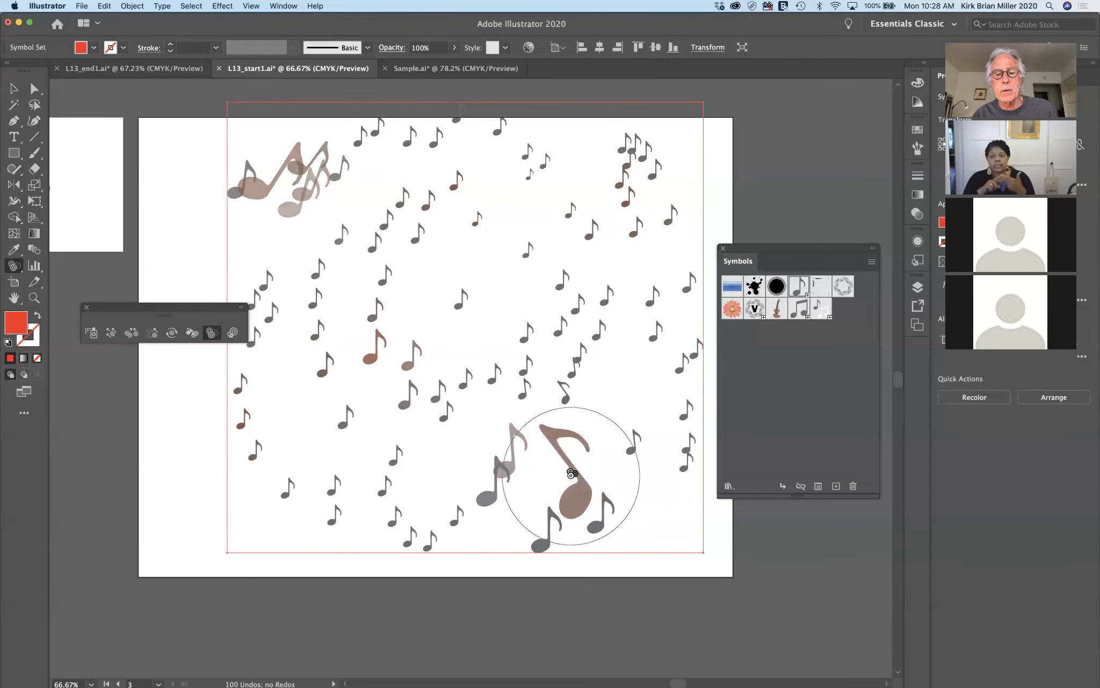
left_click(572, 473, "alt")
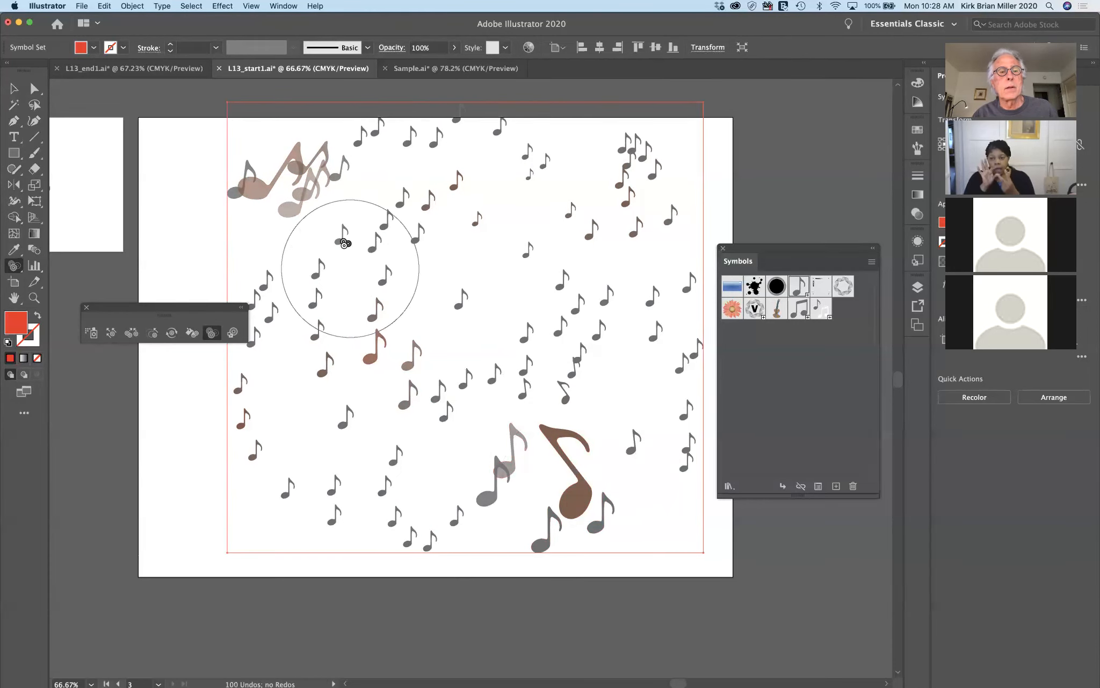
left_click(303, 176, "alt")
left_click(303, 176, "alt")
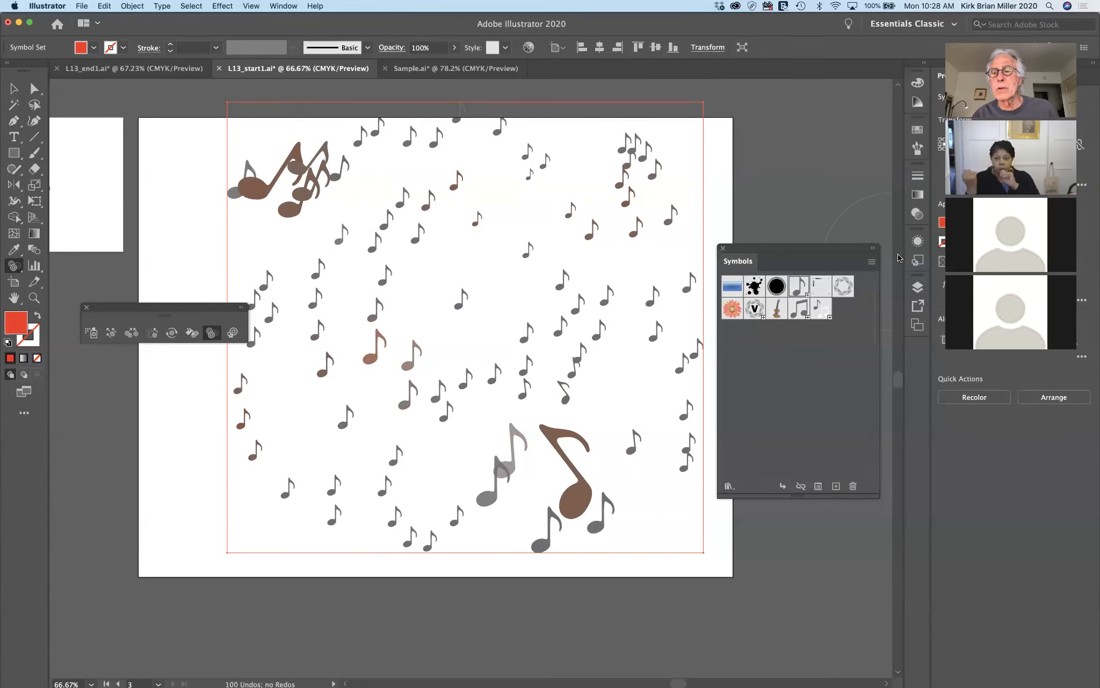
Hide the sprayed note symbol set in the Sign Text layer to clear the artboard
left_click(918, 288)
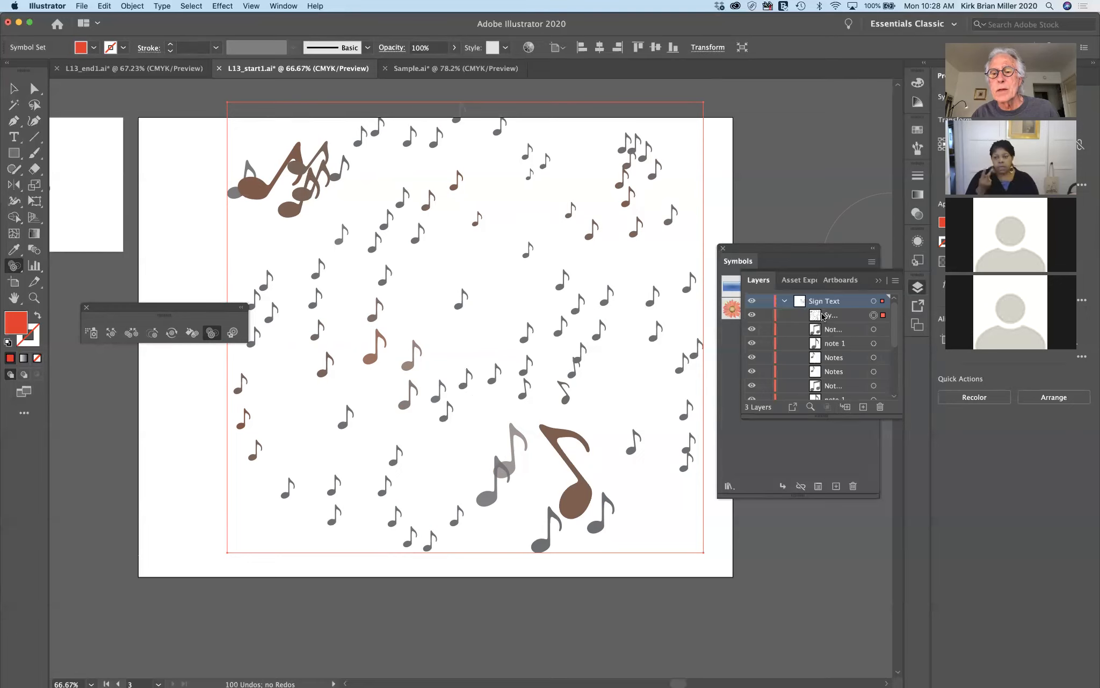
left_click(751, 315)
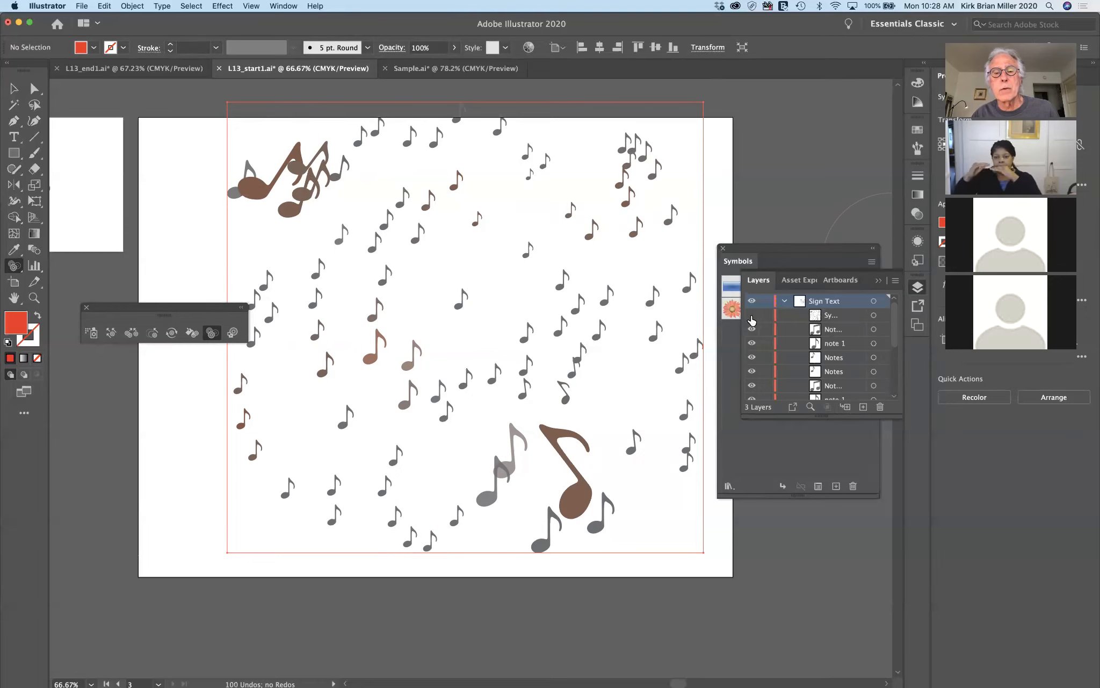
left_click(751, 316)
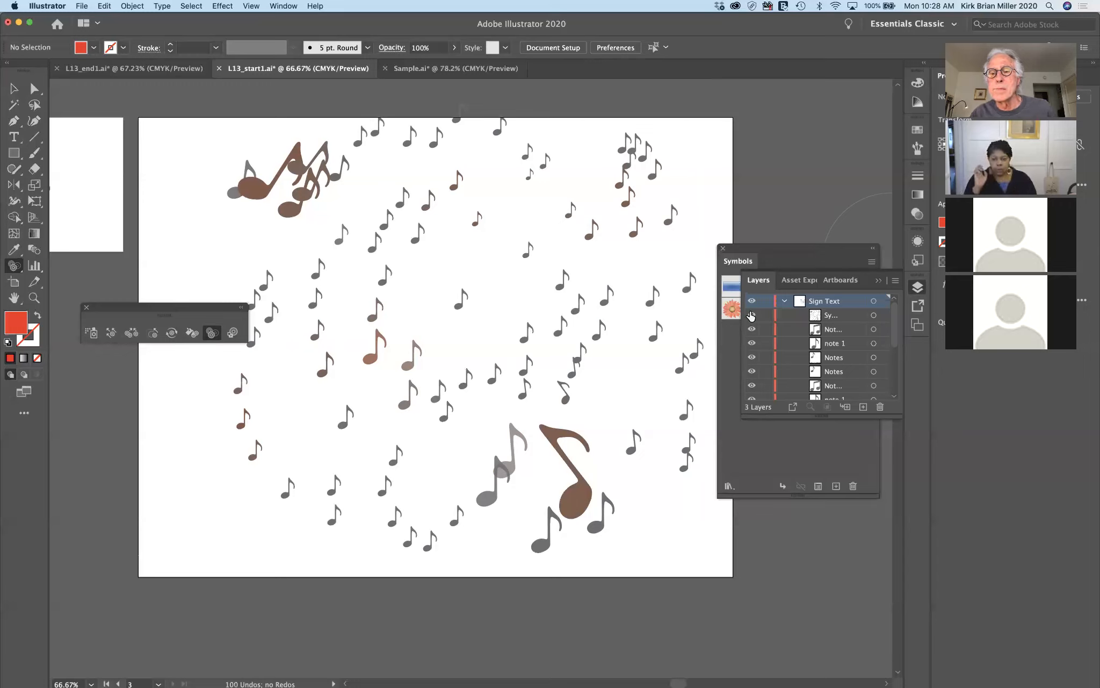
left_click(751, 315)
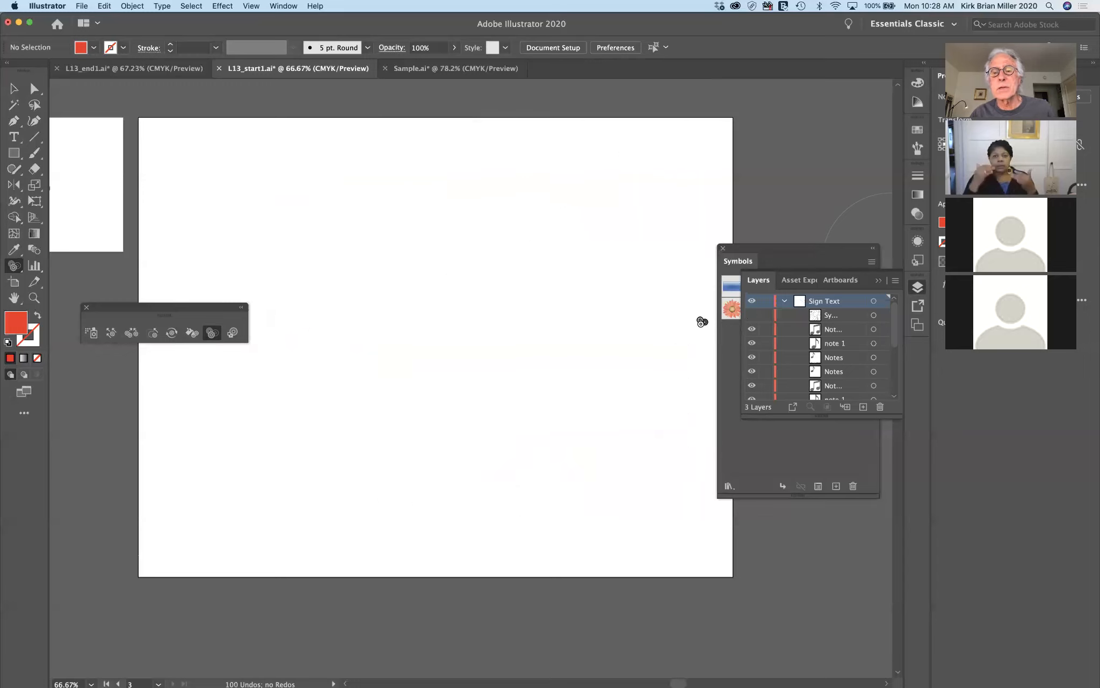
left_click(877, 280)
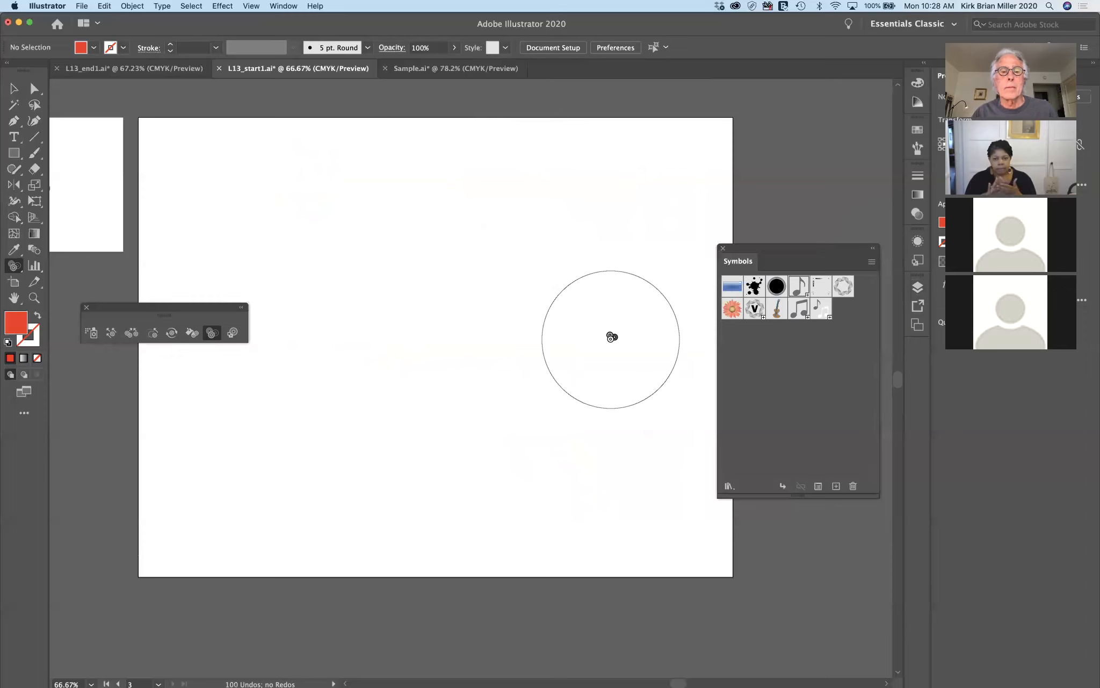
Switch to Sample.ai and group the guitar pick artwork together with its Guitar text
left_click(453, 69)
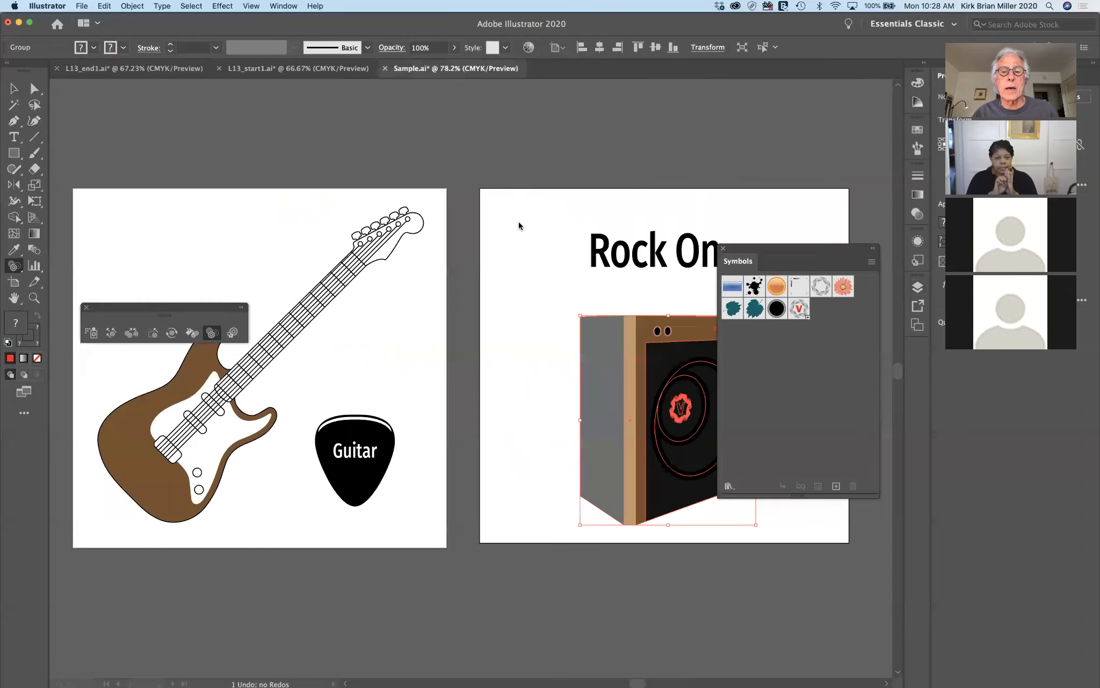
left_click(14, 89)
left_click(364, 454)
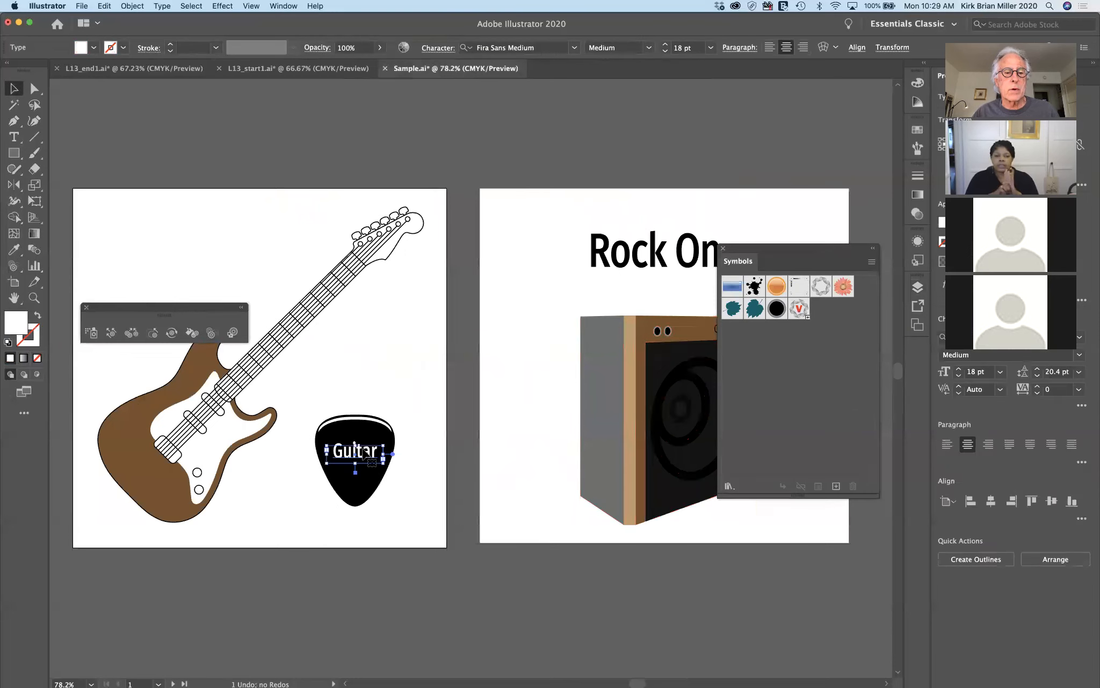
left_click_drag(302, 405, 421, 517)
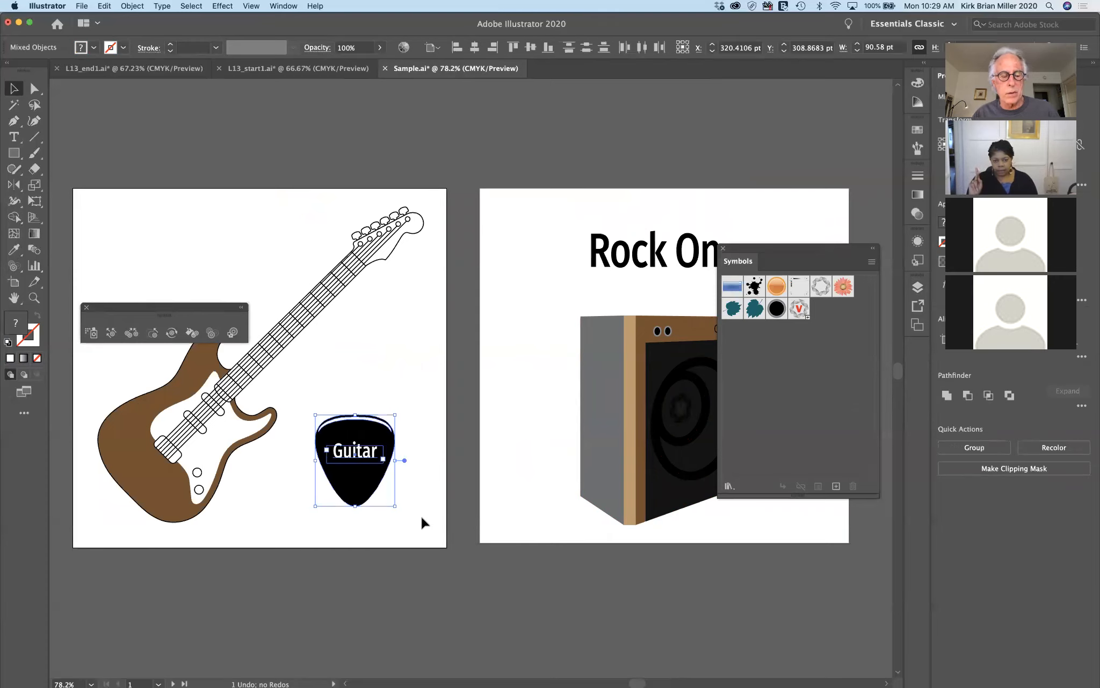
key("a")
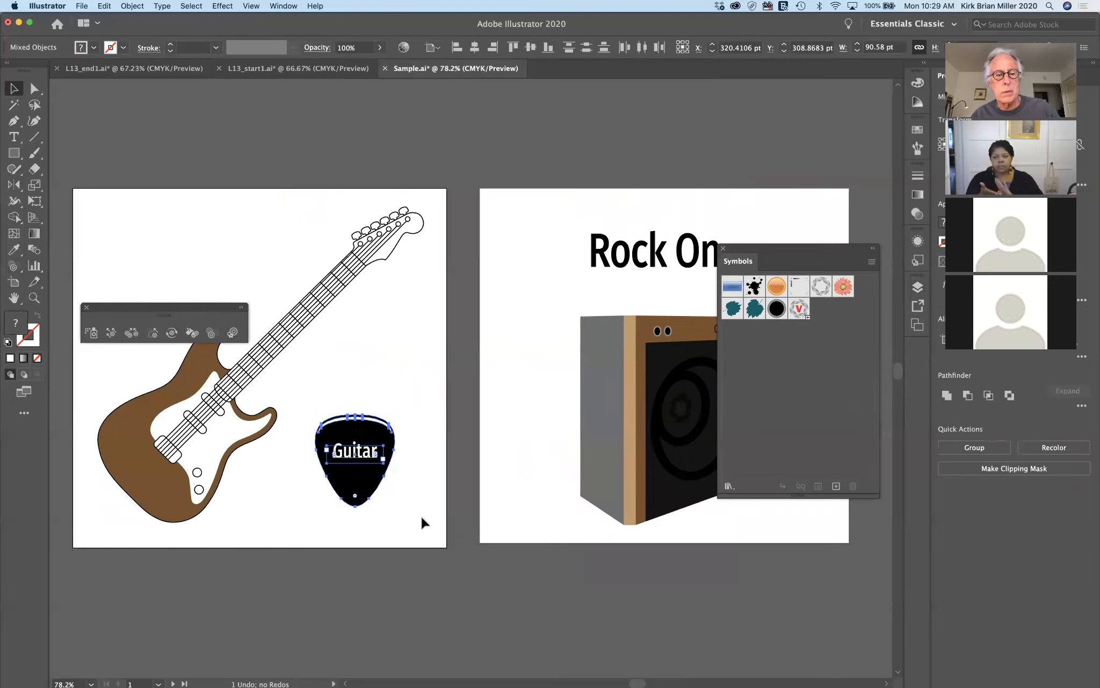
key("ctrl+g")
key("v")
Copy the grouped guitar pick from Sample.ai onto the empty artboard of L13_start1.ai and deselect it
left_click_drag(363, 453, 321, 70)
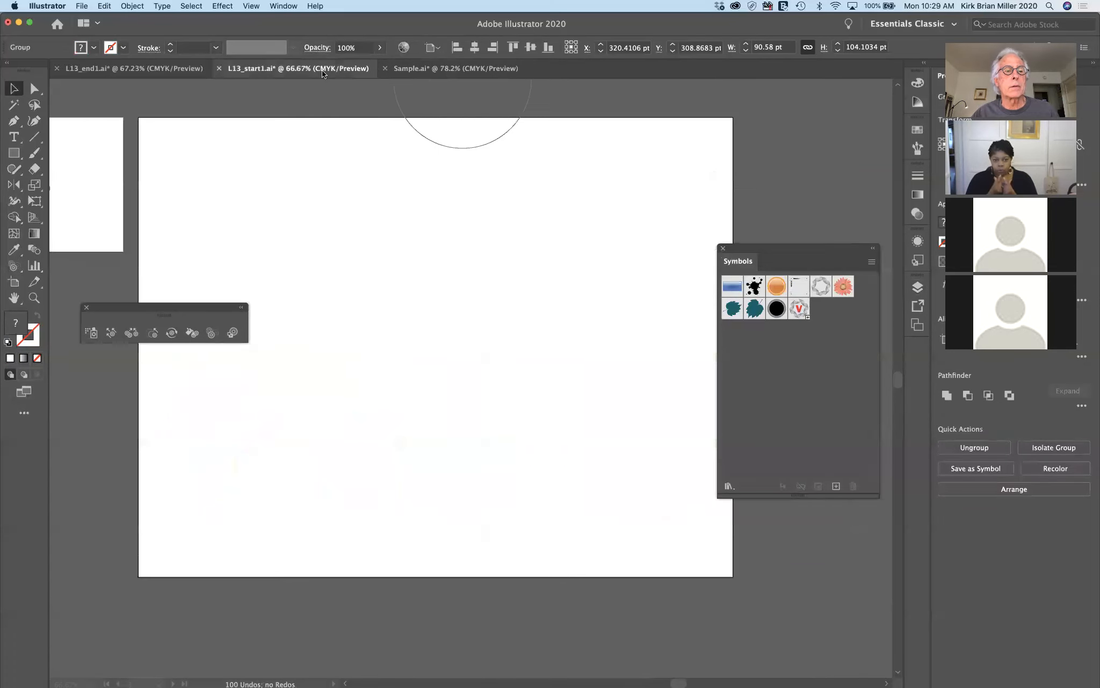
left_click_drag(384, 330, 384, 330)
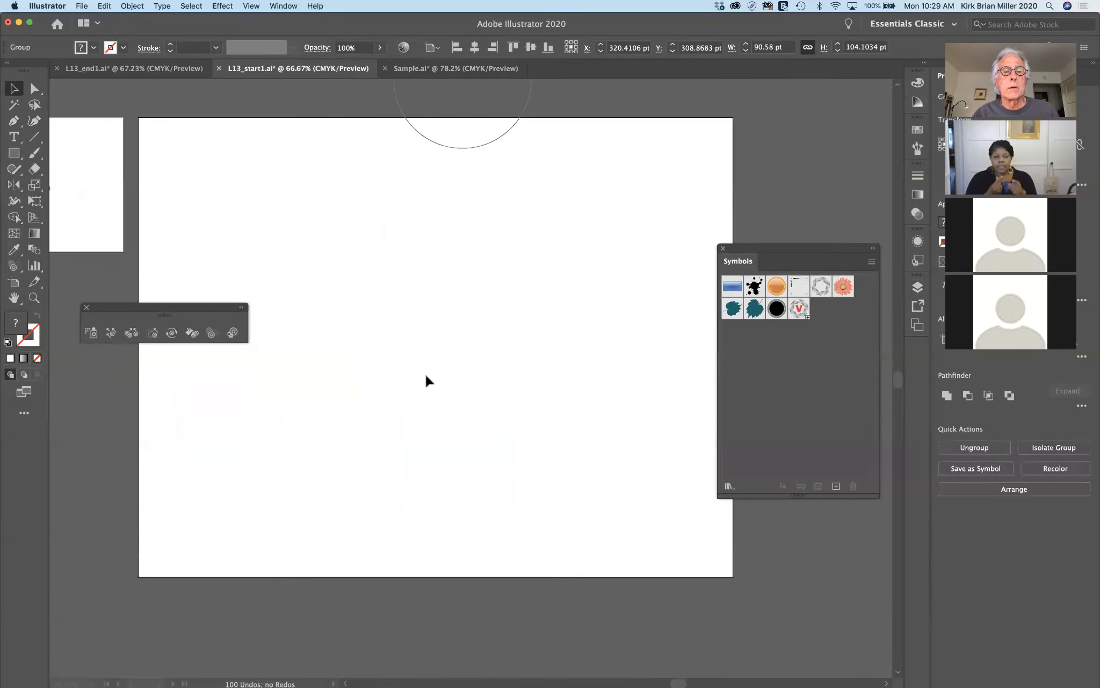
left_click(446, 430)
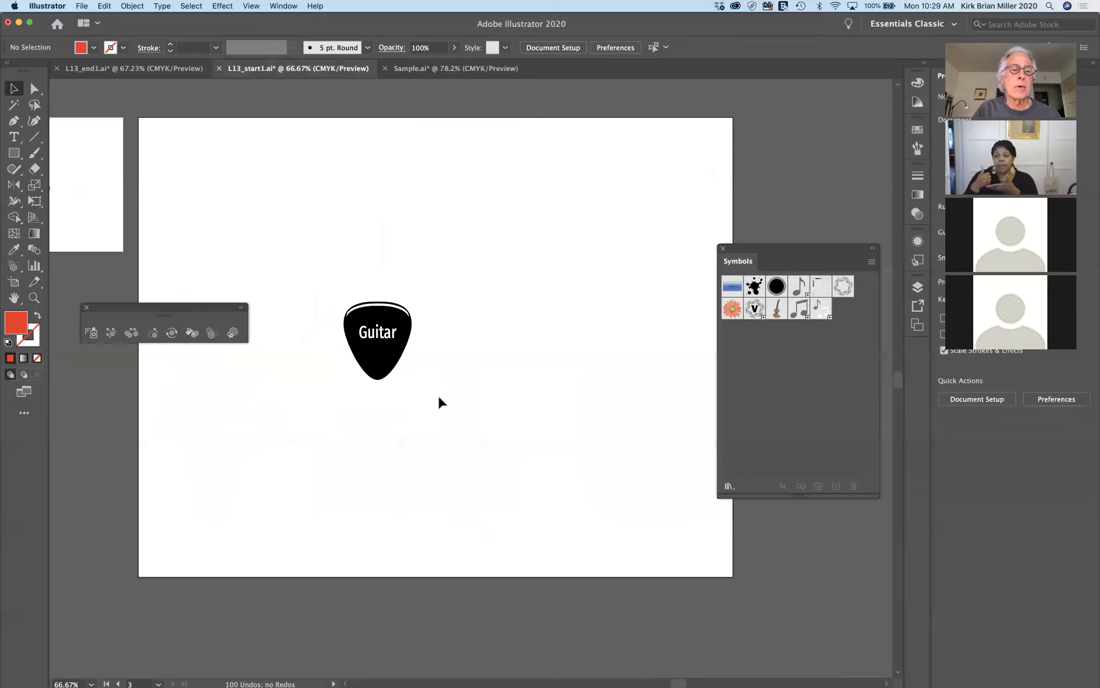
Save the guitar pick group as a dynamic symbol named pick
left_click(381, 354)
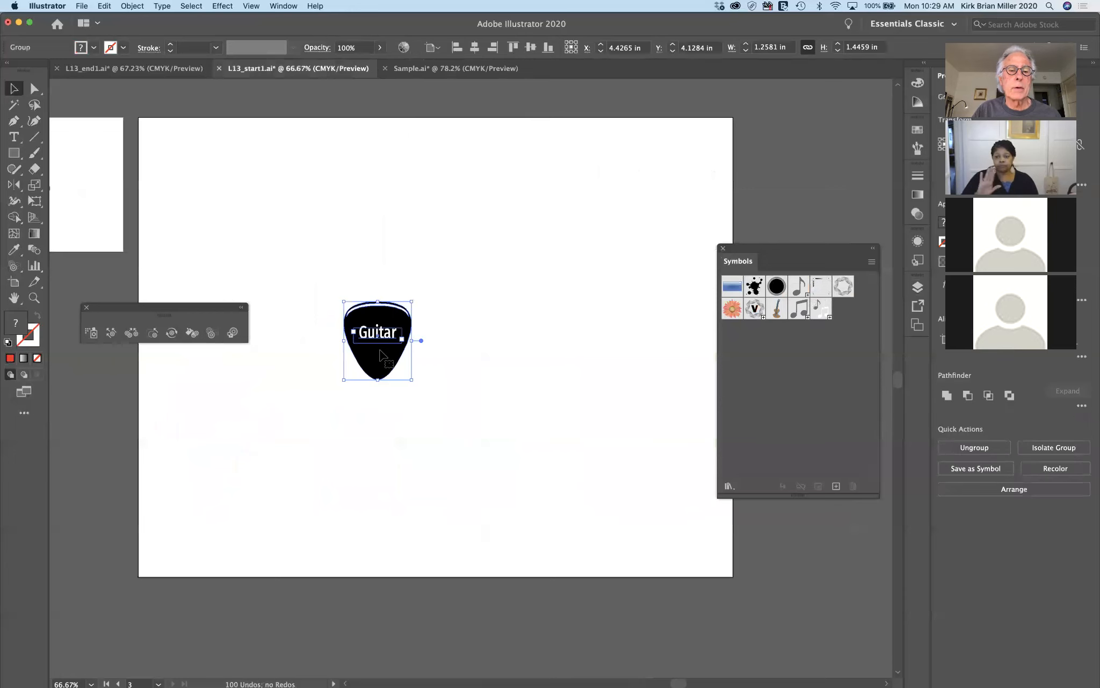
left_click_drag(382, 356, 792, 463)
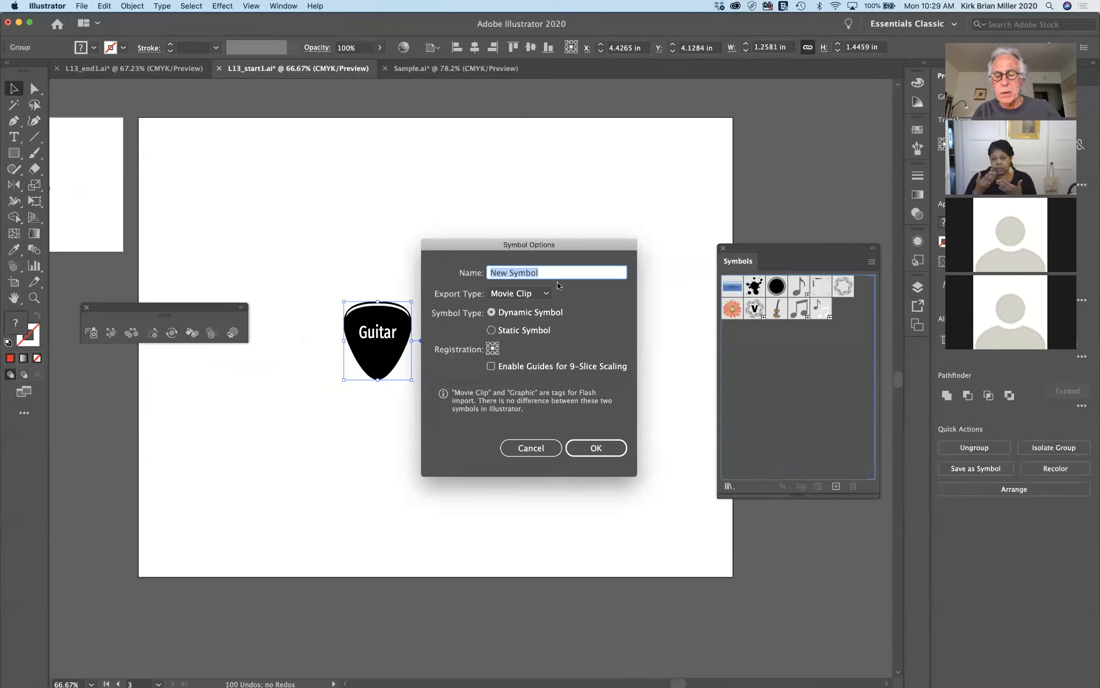
type("pic")
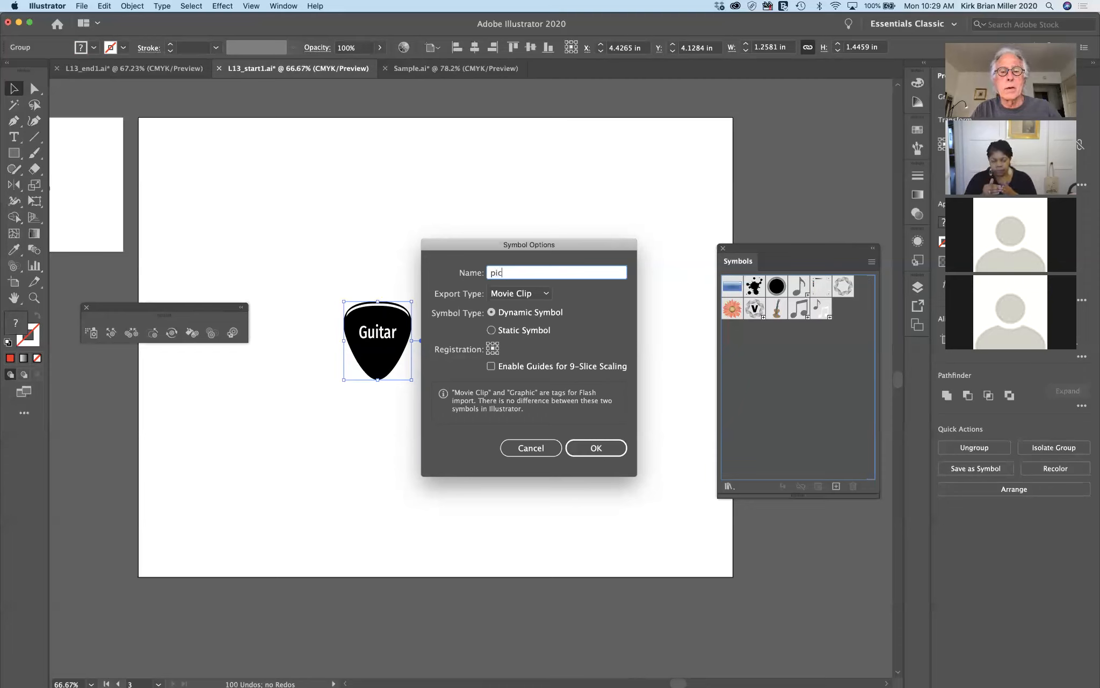
type("k")
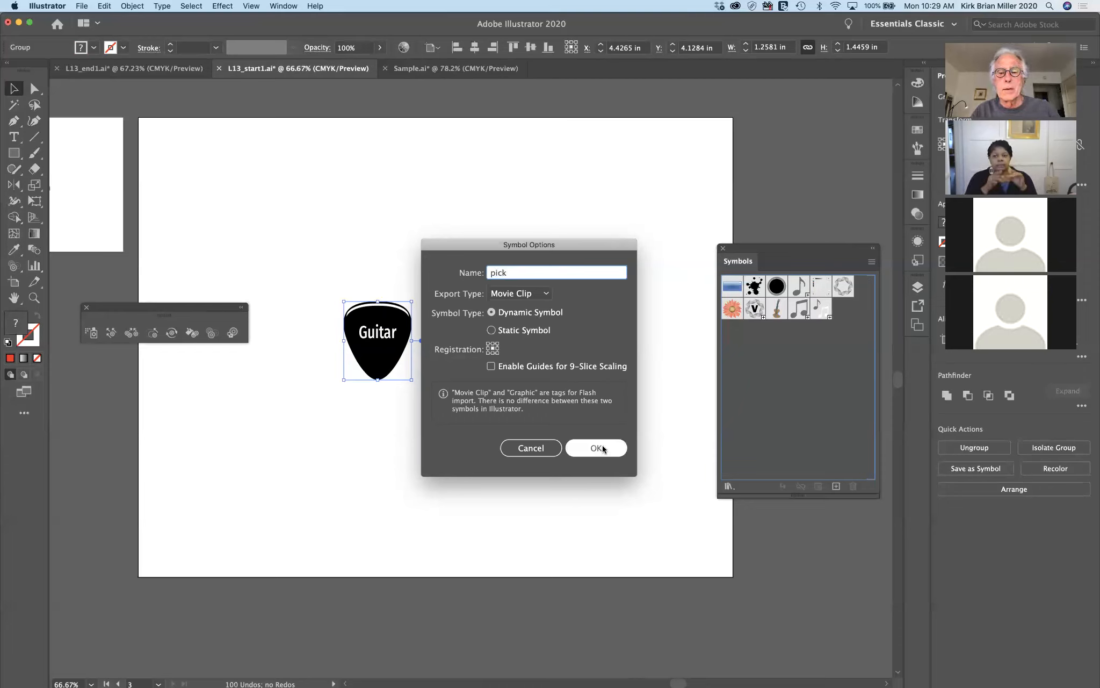
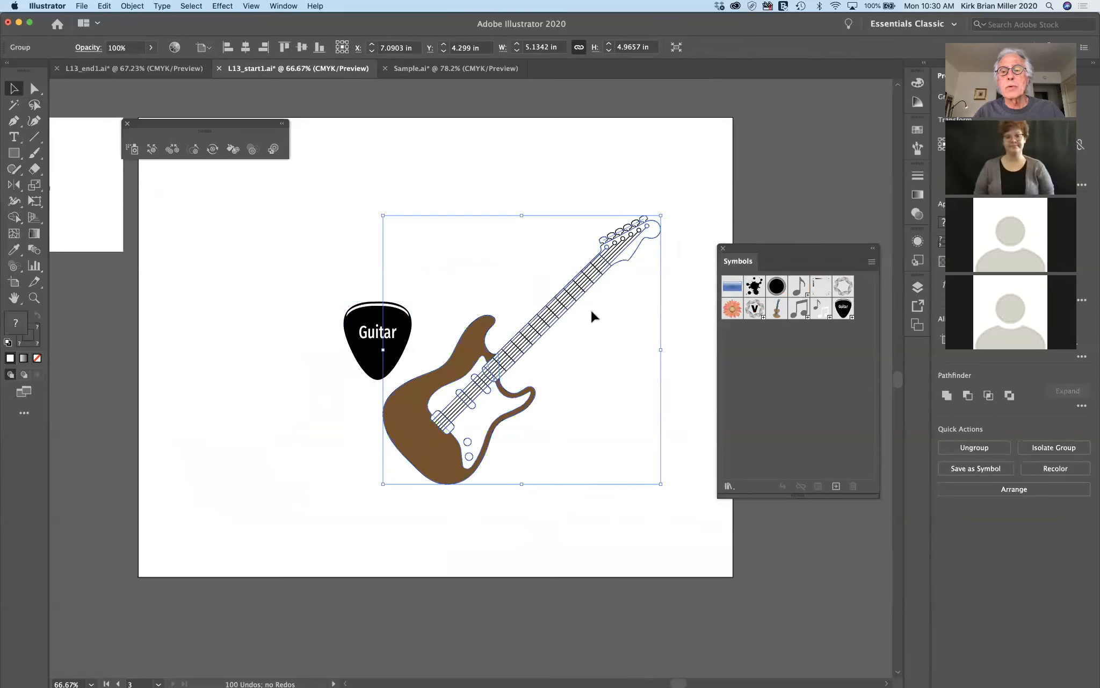
left_click_drag(492, 398, 768, 452)
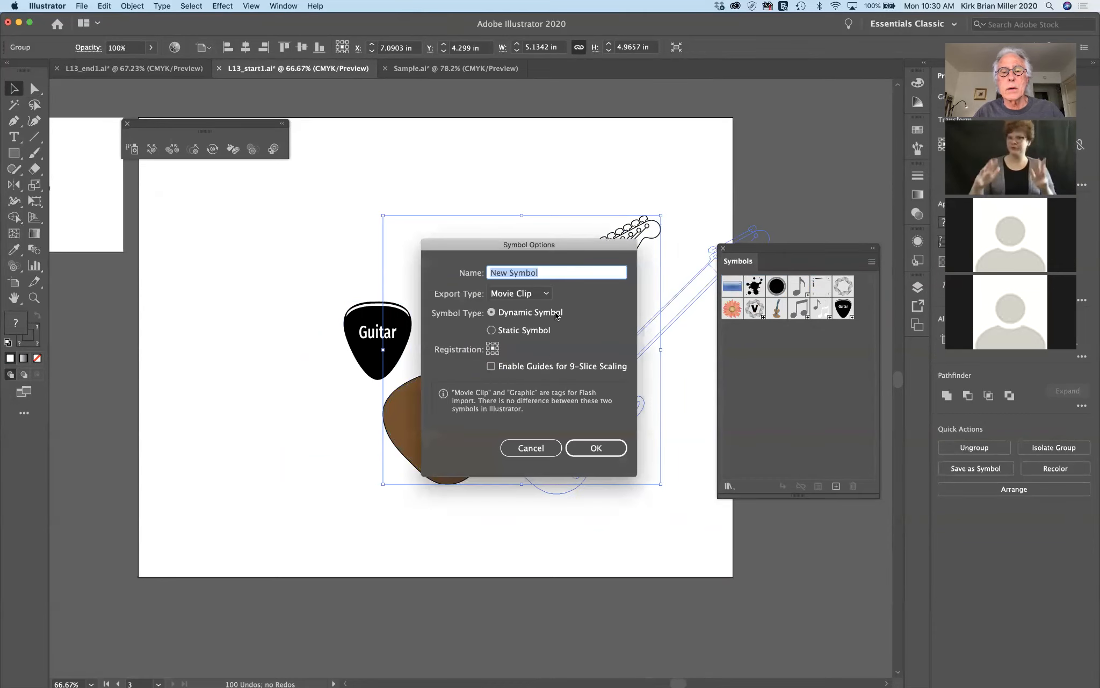
type("gu")
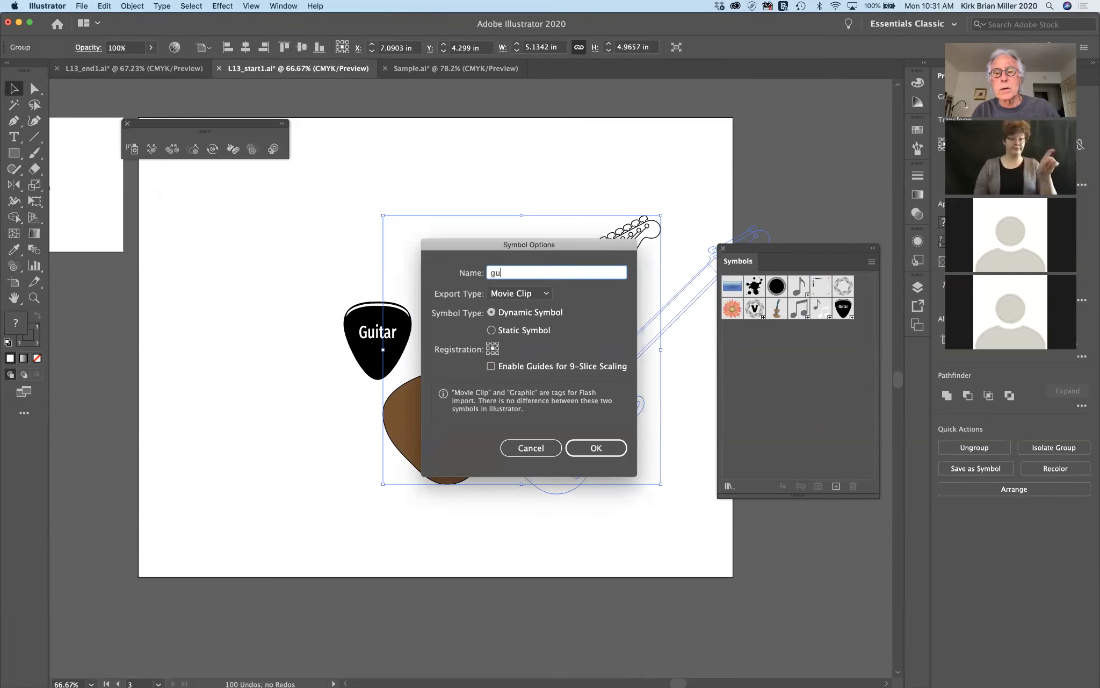
type("itar")
key("Return")
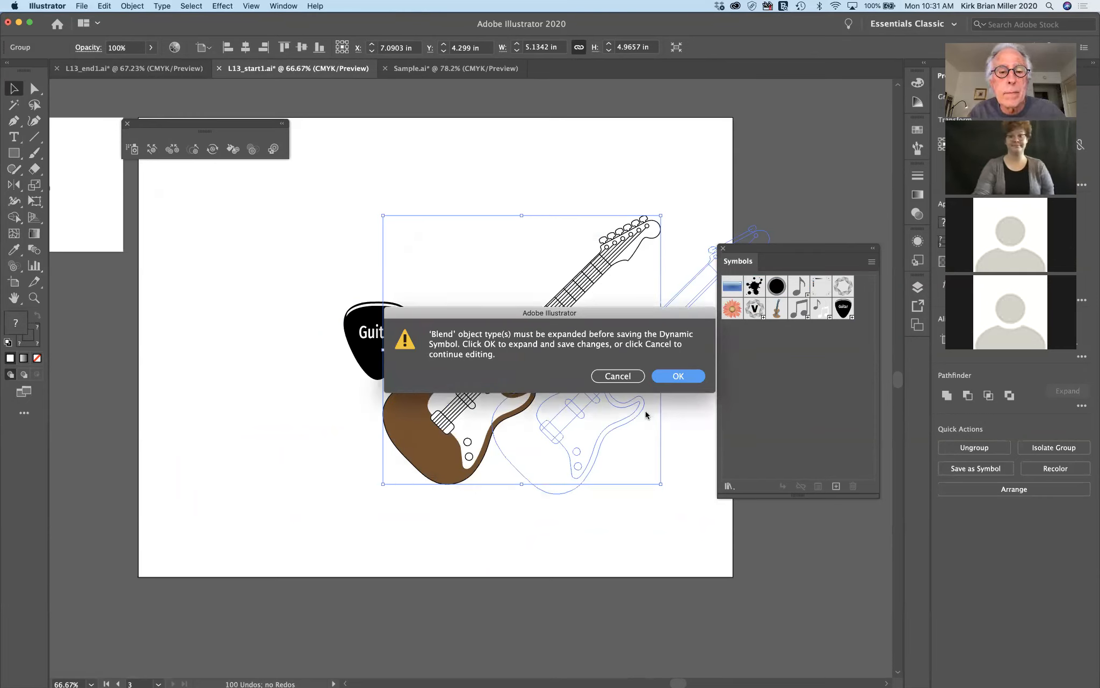
left_click(635, 376)
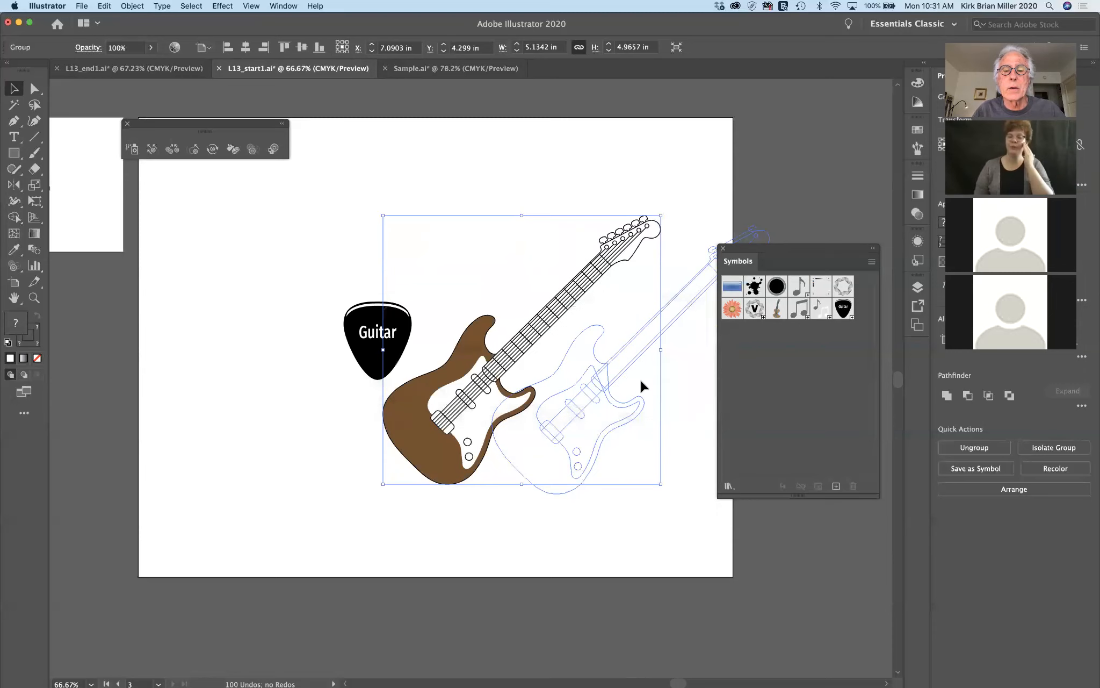
left_click(531, 518)
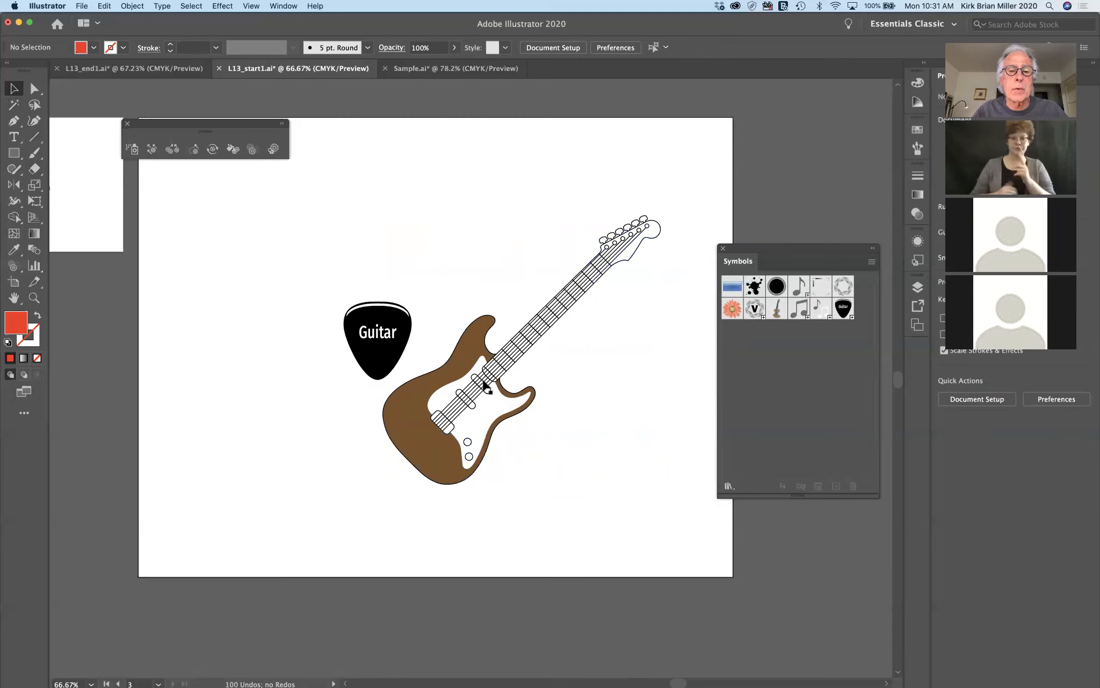
Isolate the guitar group, expand the fill and stroke of its brown body, and return to the full artwork
double_click(411, 407)
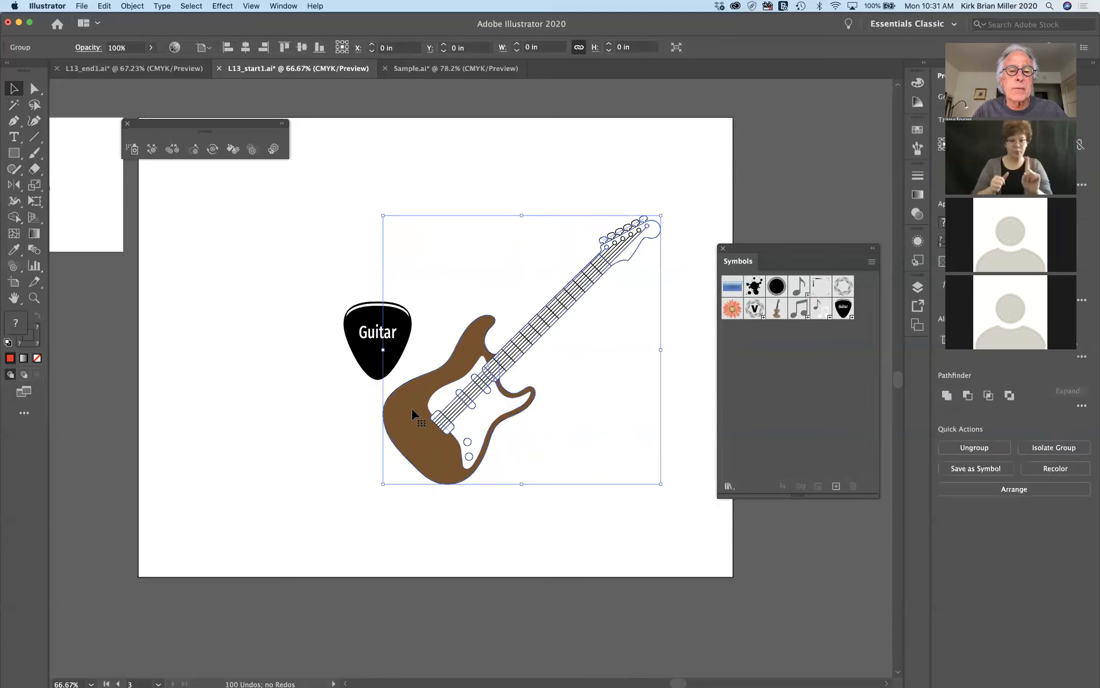
left_click(412, 414)
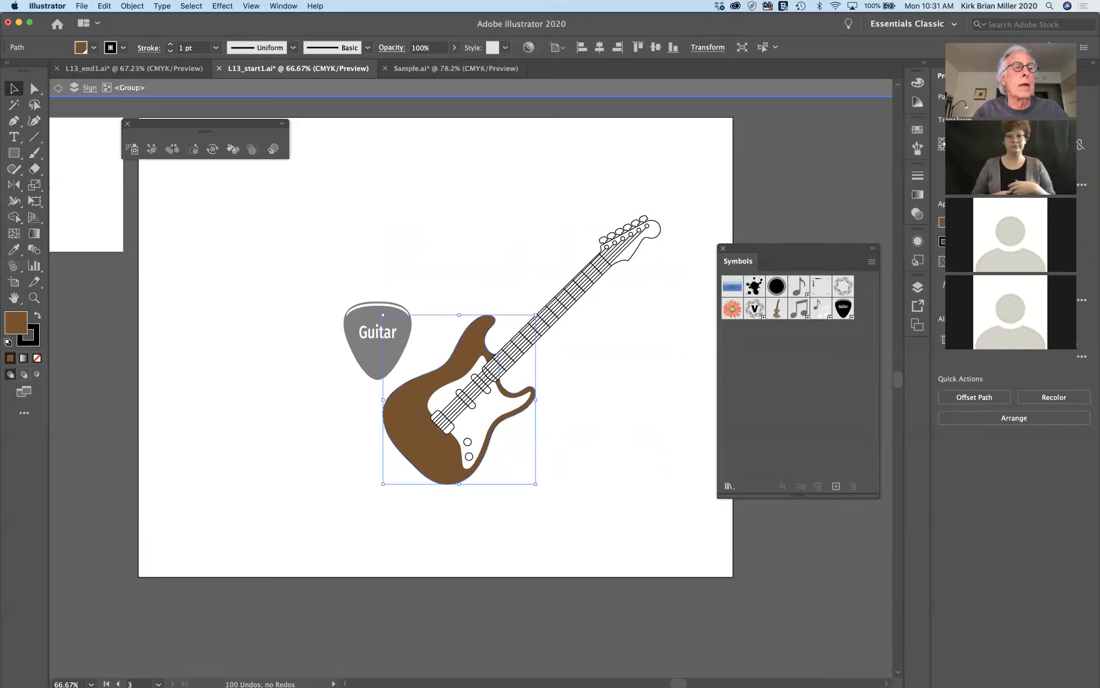
left_click(132, 6)
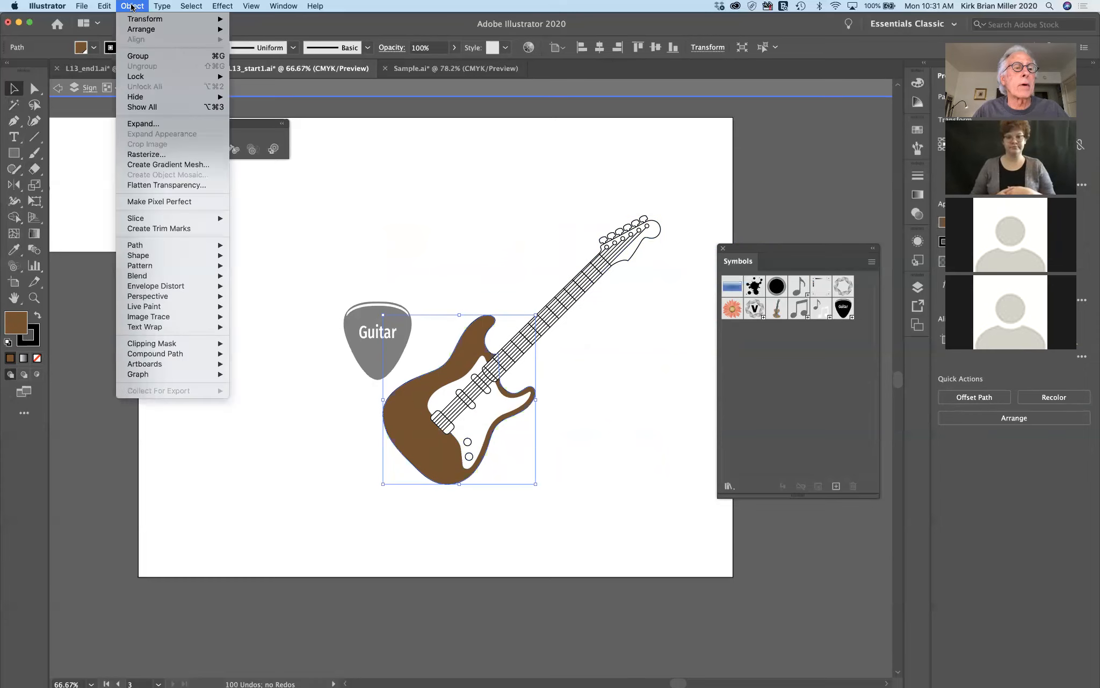
left_click(151, 124)
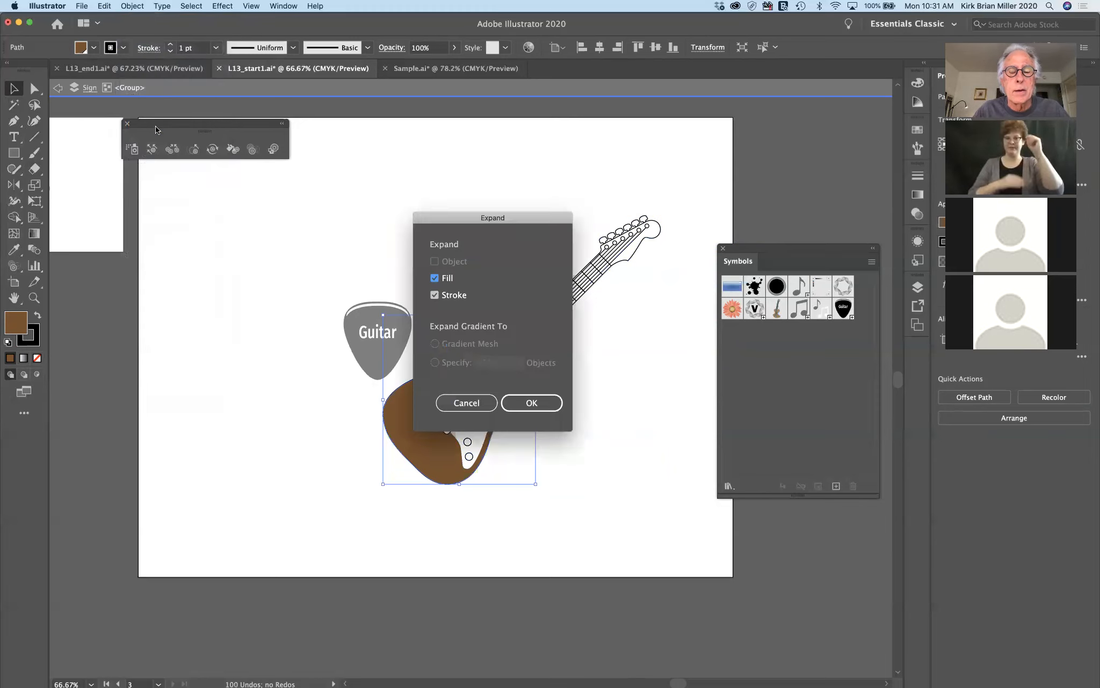
left_click(547, 404)
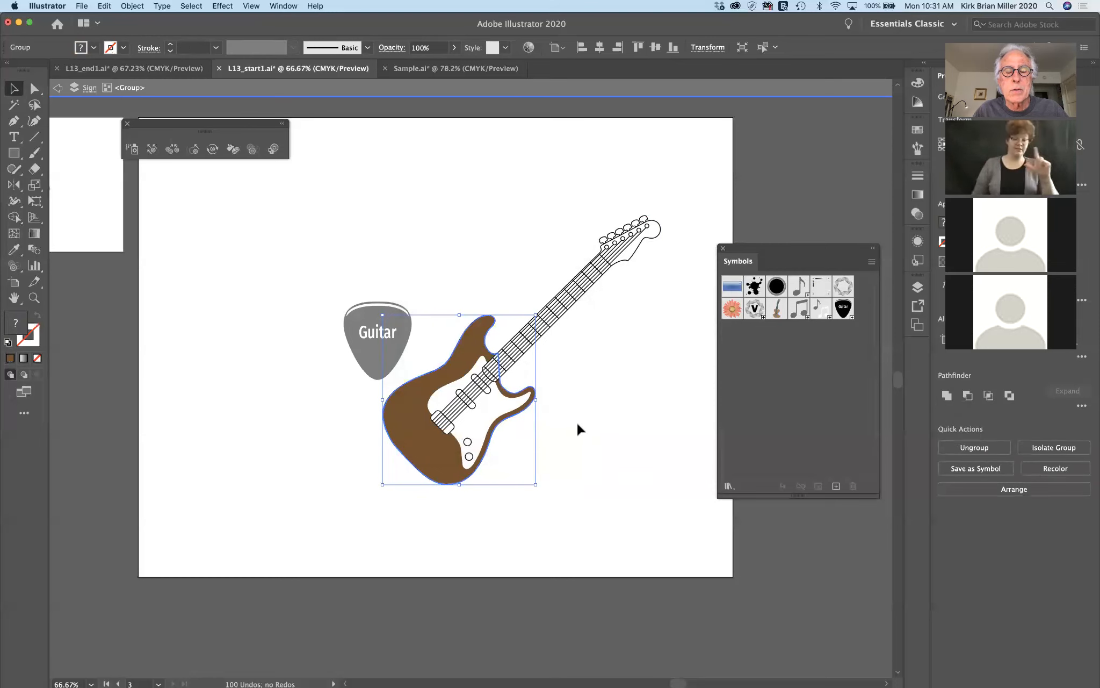
left_click(576, 422)
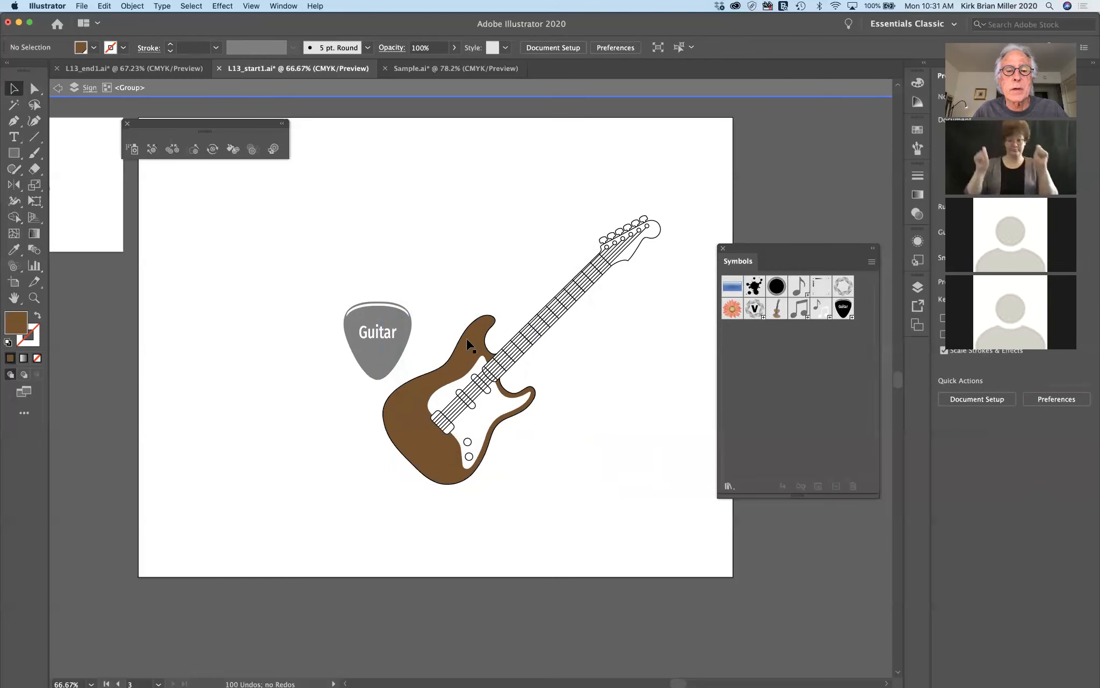
left_click(57, 87)
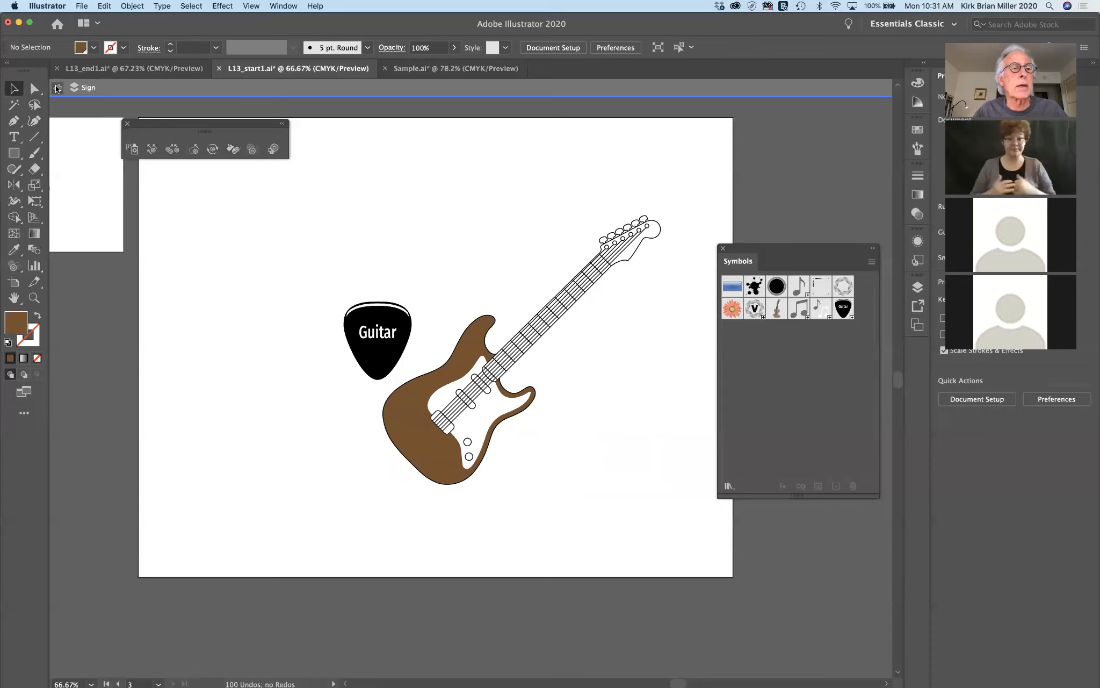
left_click(56, 87)
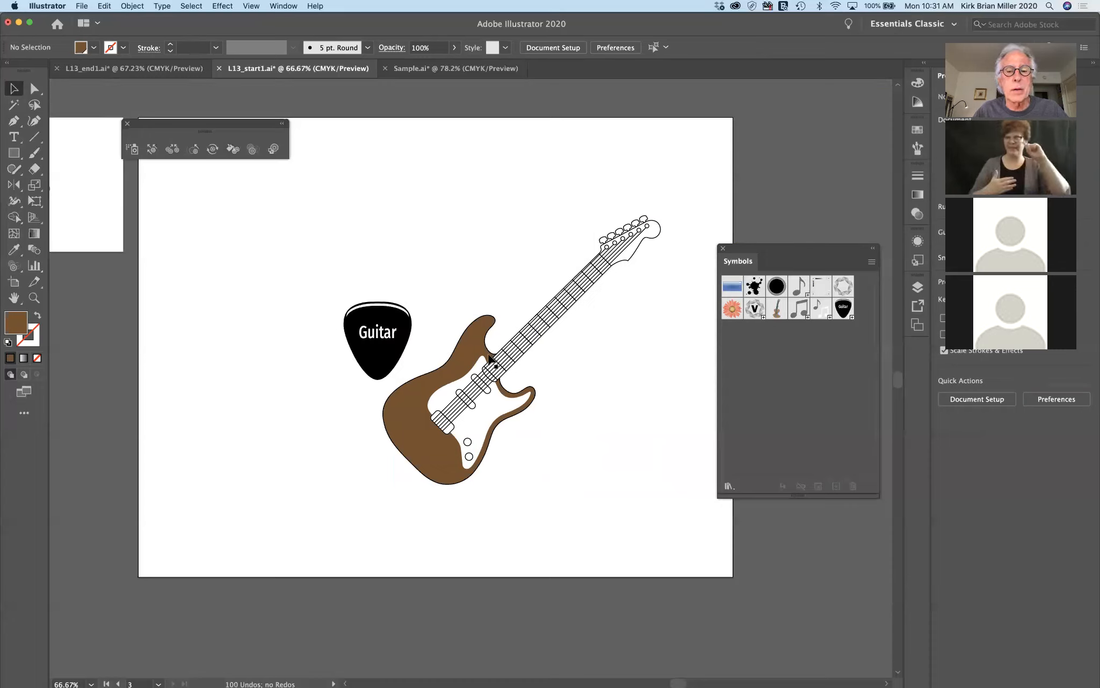
Save the guitar artwork as a dynamic symbol named guitar, allowing its blends to be expanded, and move the instance up and right on the artboard
left_click(471, 356)
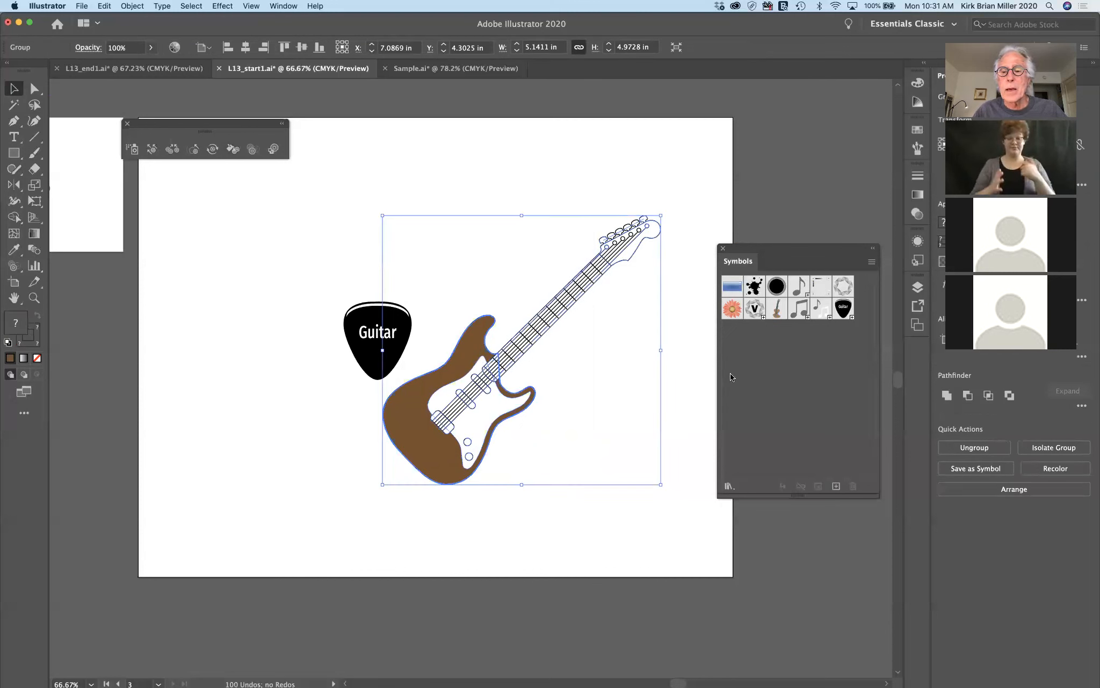
left_click_drag(456, 366, 806, 348)
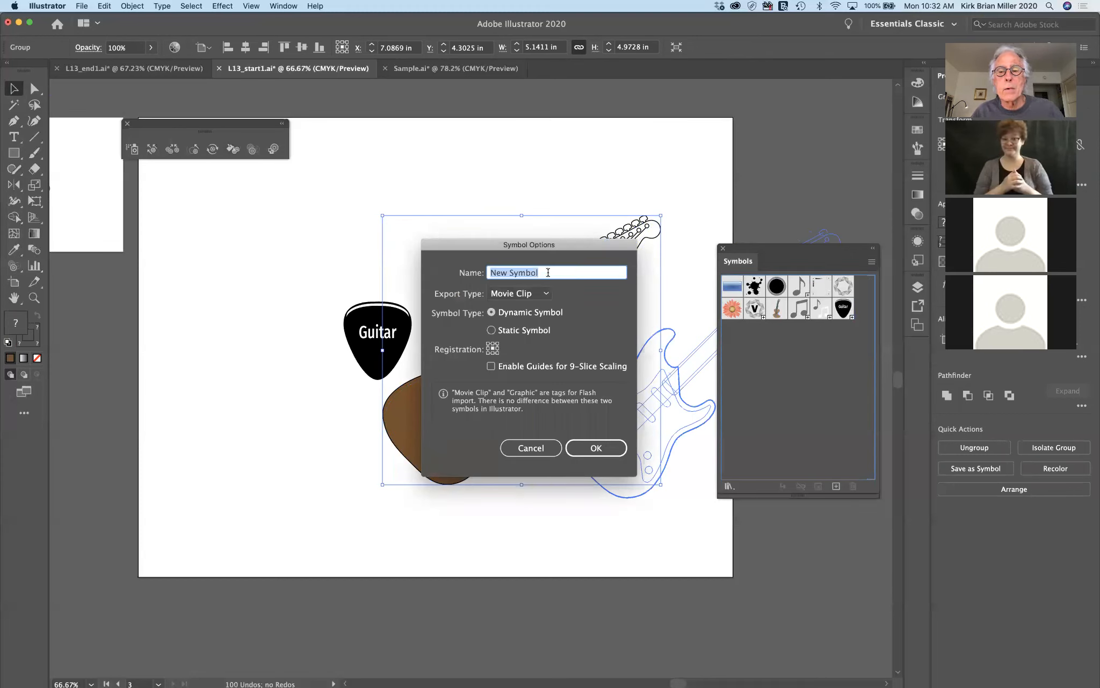
type("g")
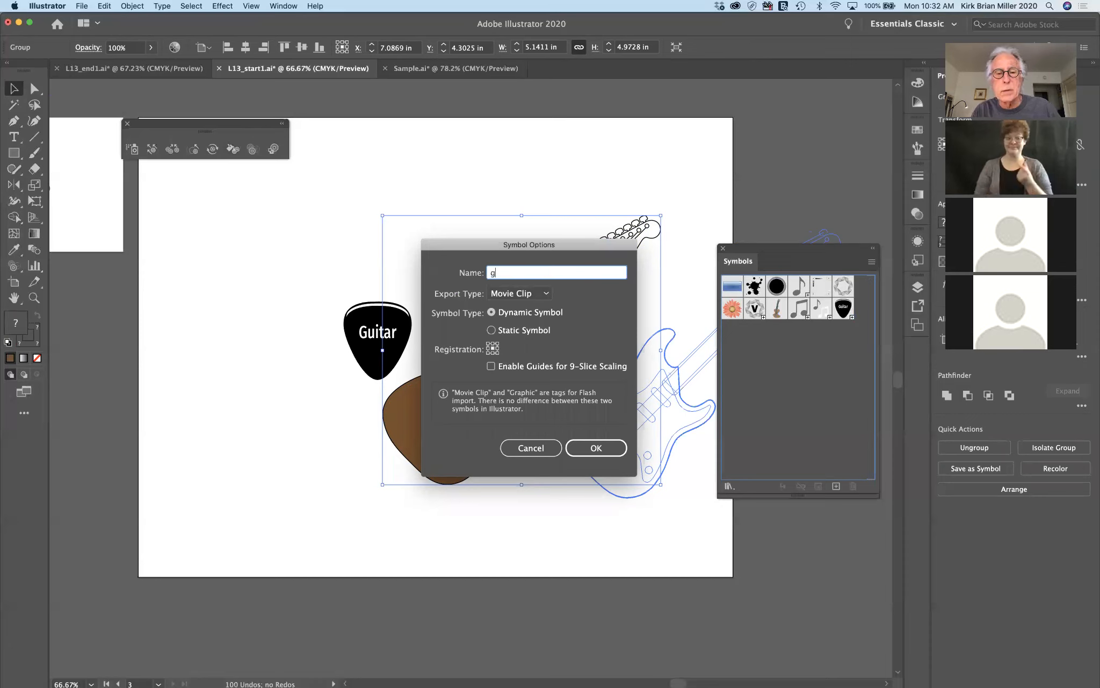
type("uitar")
key("Return")
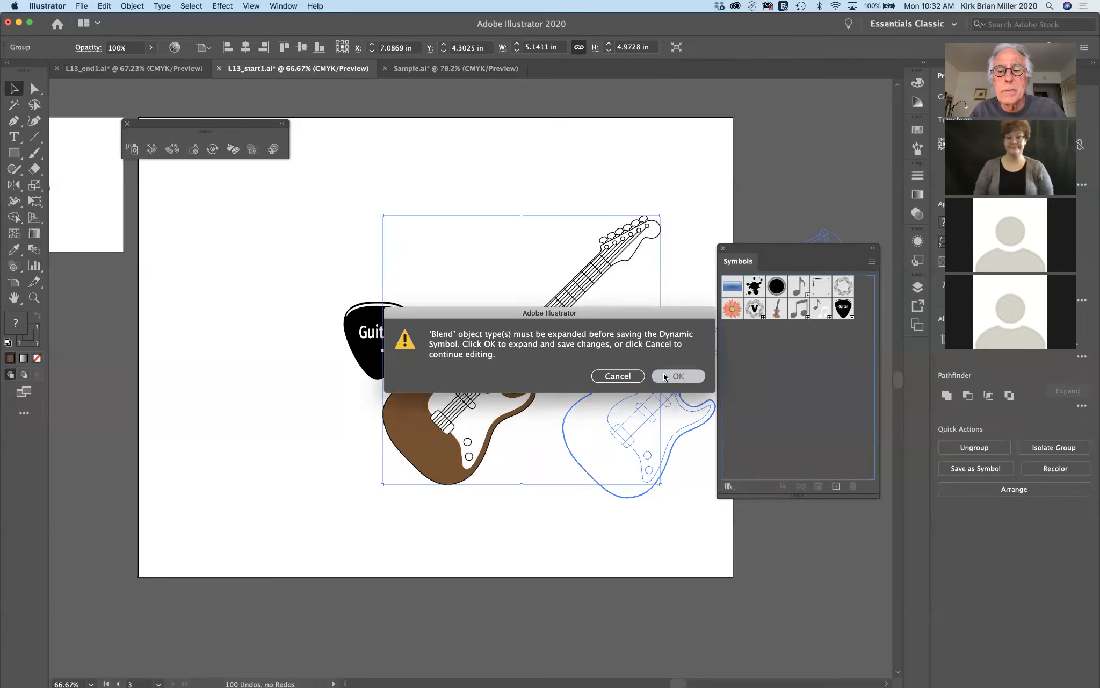
left_click(663, 375)
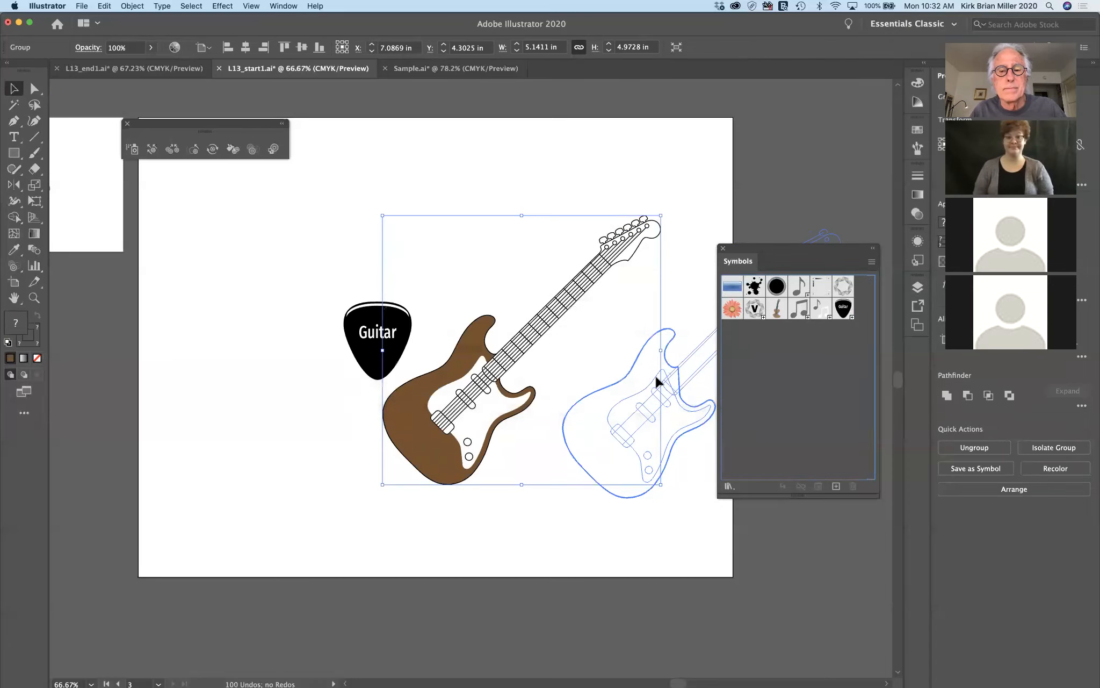
left_click(544, 503)
left_click_drag(484, 410, 543, 319)
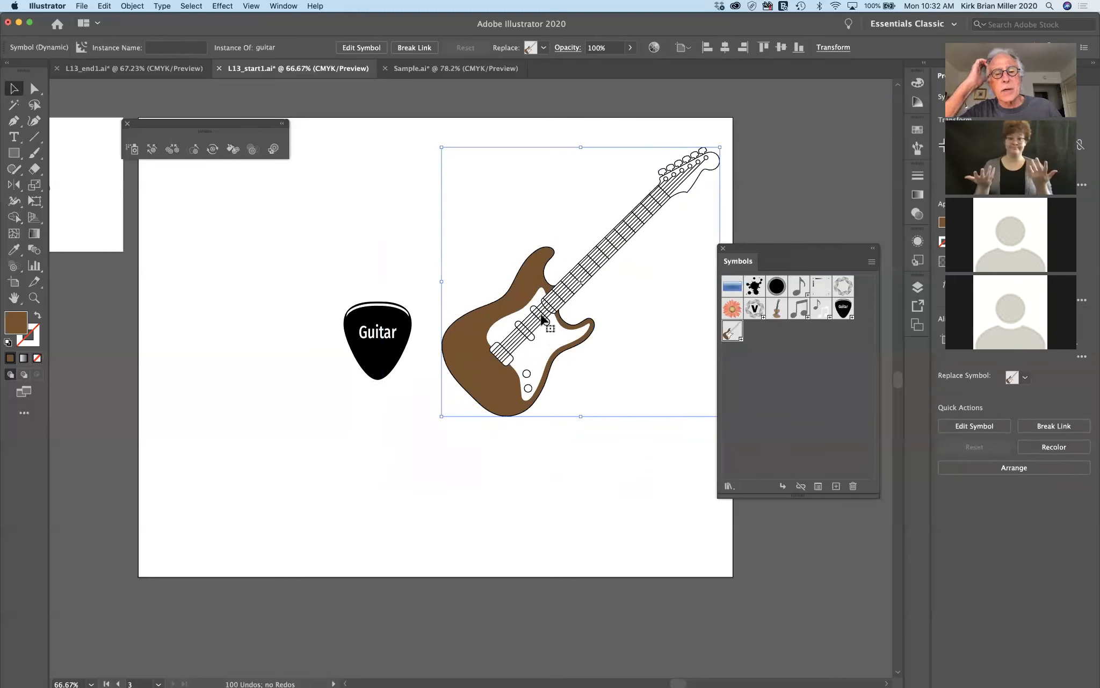
Open the guitar symbol's definition, examine the nested fret and string groups in isolation, and return to the symbol level
double_click(476, 336)
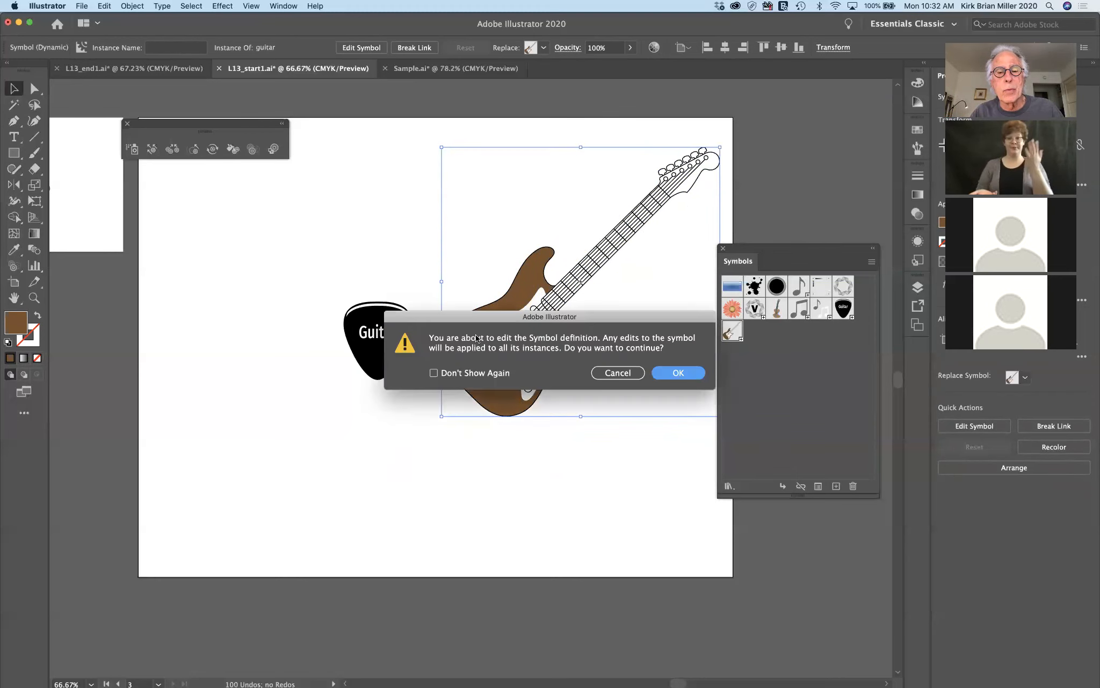
left_click(678, 373)
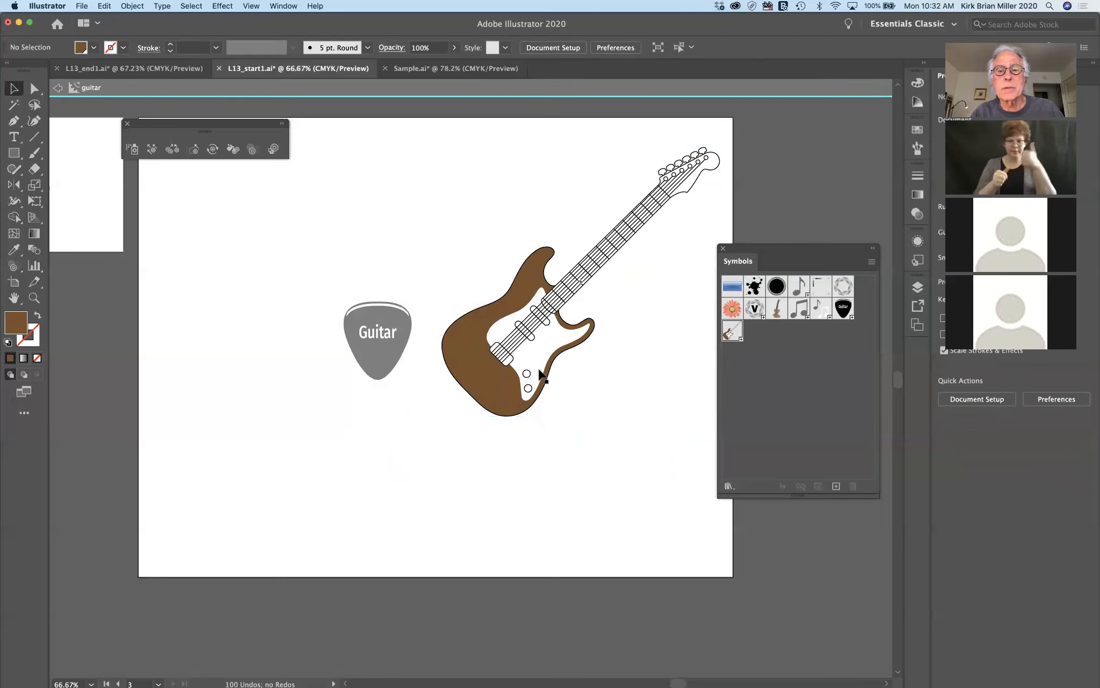
double_click(585, 272)
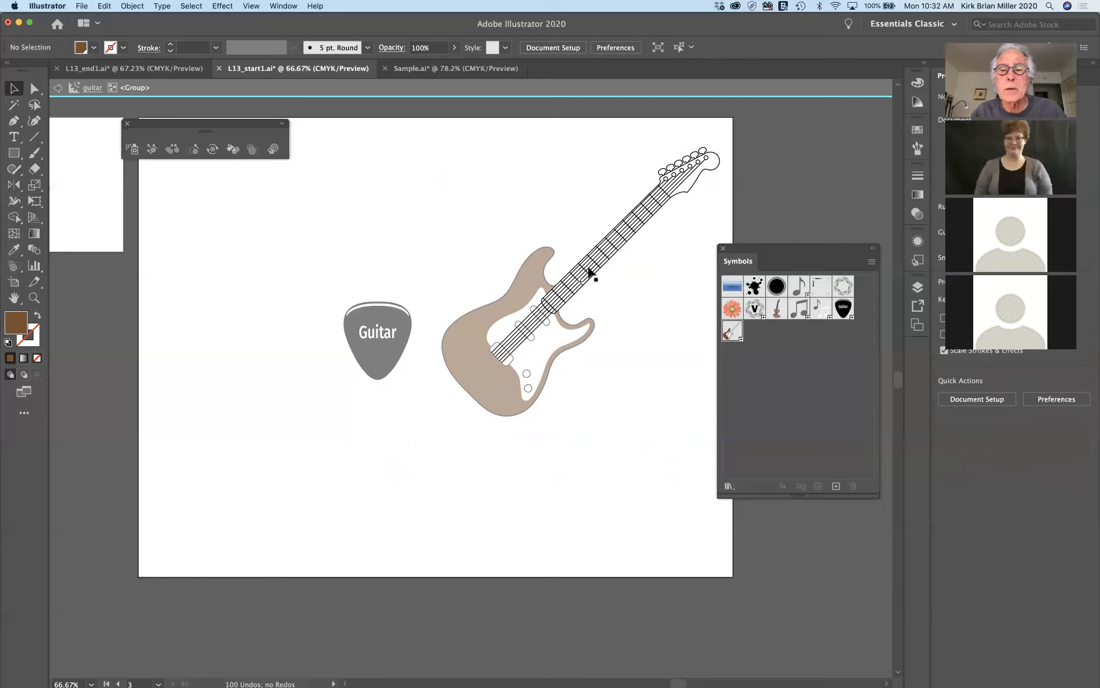
double_click(590, 270)
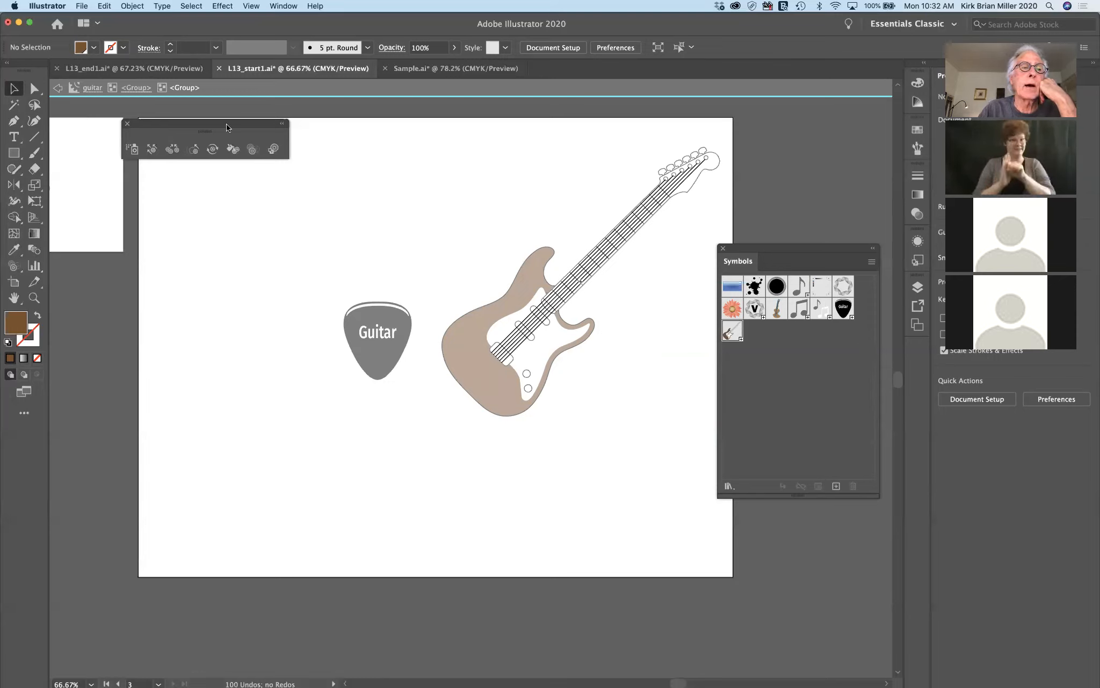
left_click(139, 6)
left_click(139, 7)
left_click(138, 6)
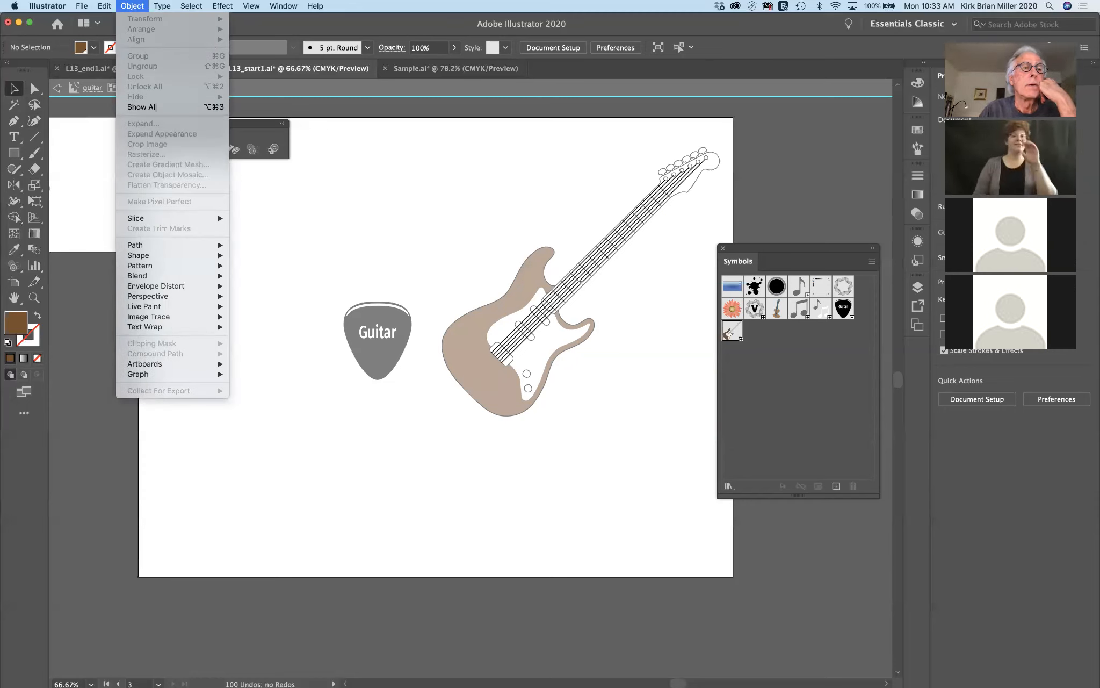
left_click(404, 295)
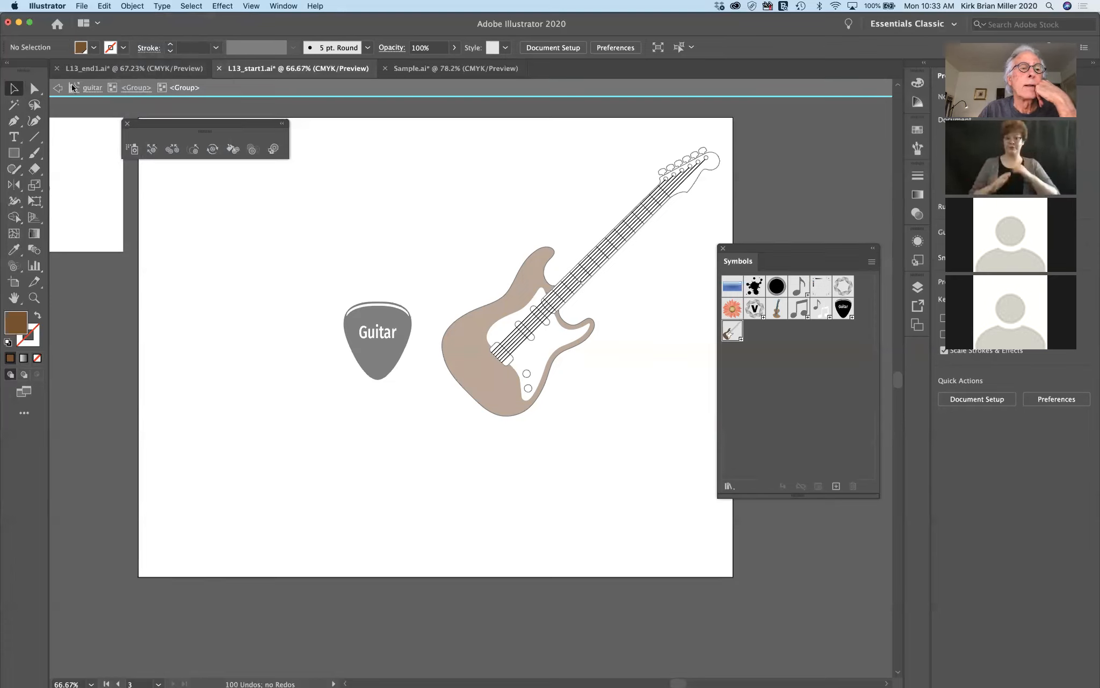
left_click(56, 88)
left_click(56, 88)
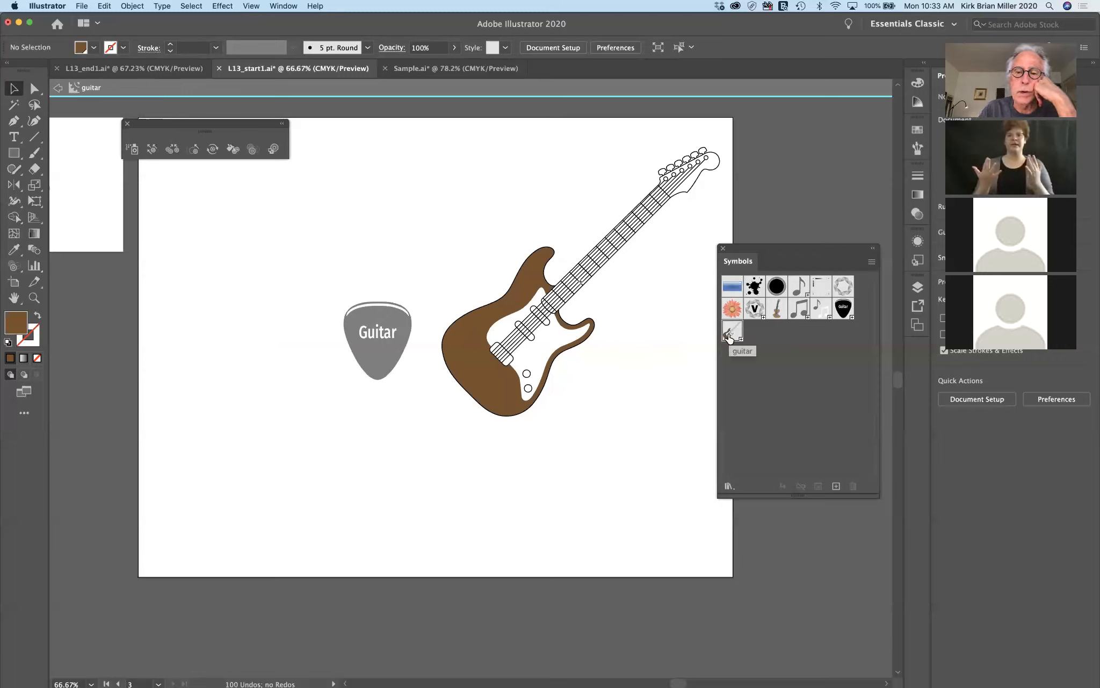
Place a second guitar symbol instance to the left of the existing one, delete it again, and leave symbol editing
left_click_drag(732, 331, 311, 377)
left_click(448, 494)
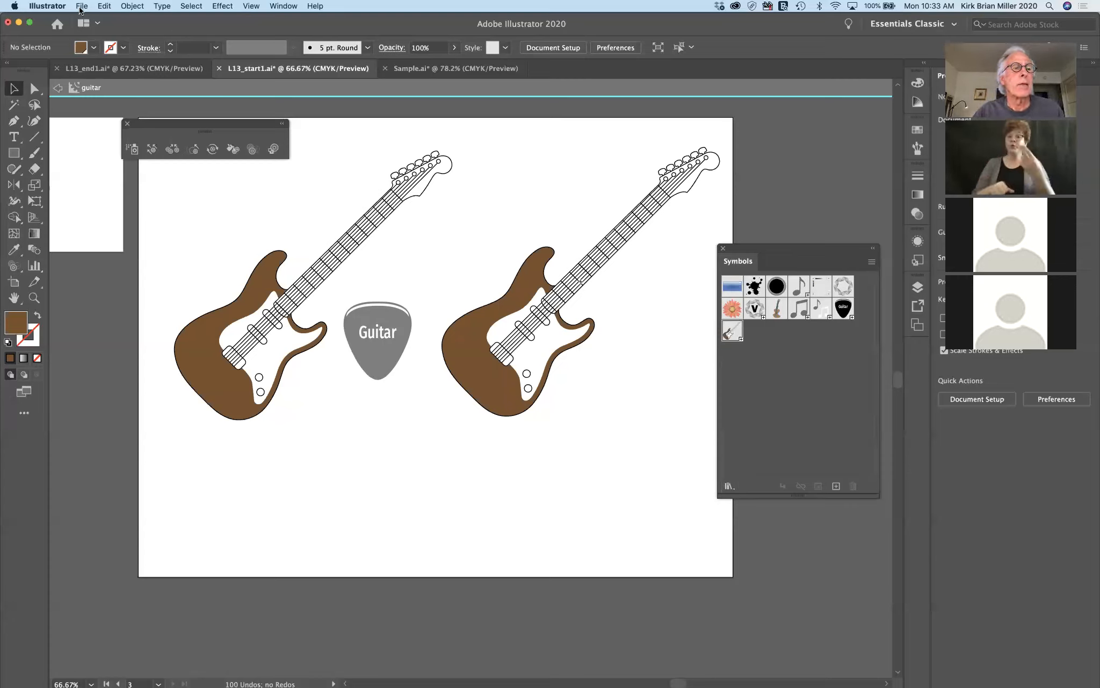
left_click(276, 329)
key("Delete")
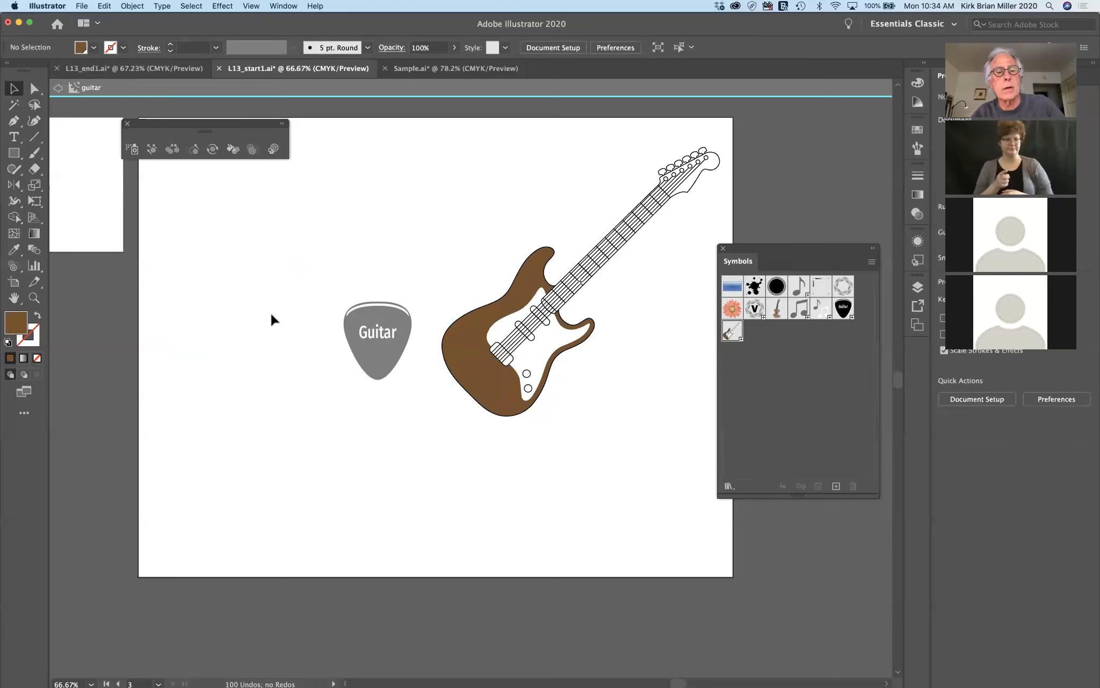
left_click(56, 89)
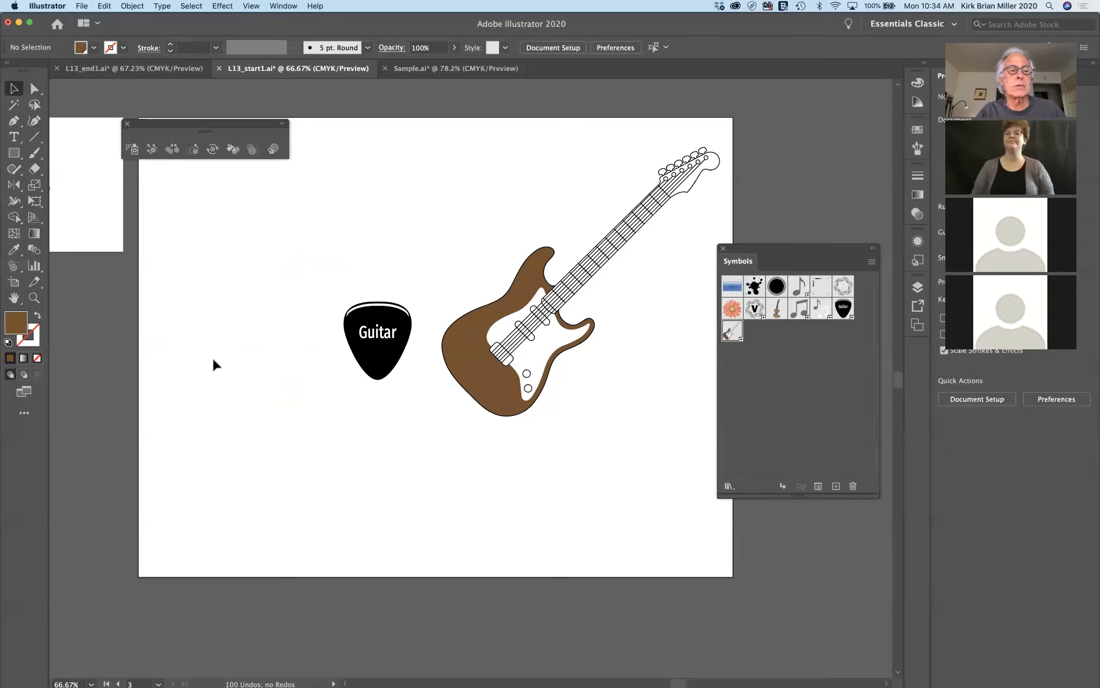
Display the saved assets in Your library alongside the T-shirt artwork
scroll(213, 360, "left", 10)
scroll(213, 365, "left", 10)
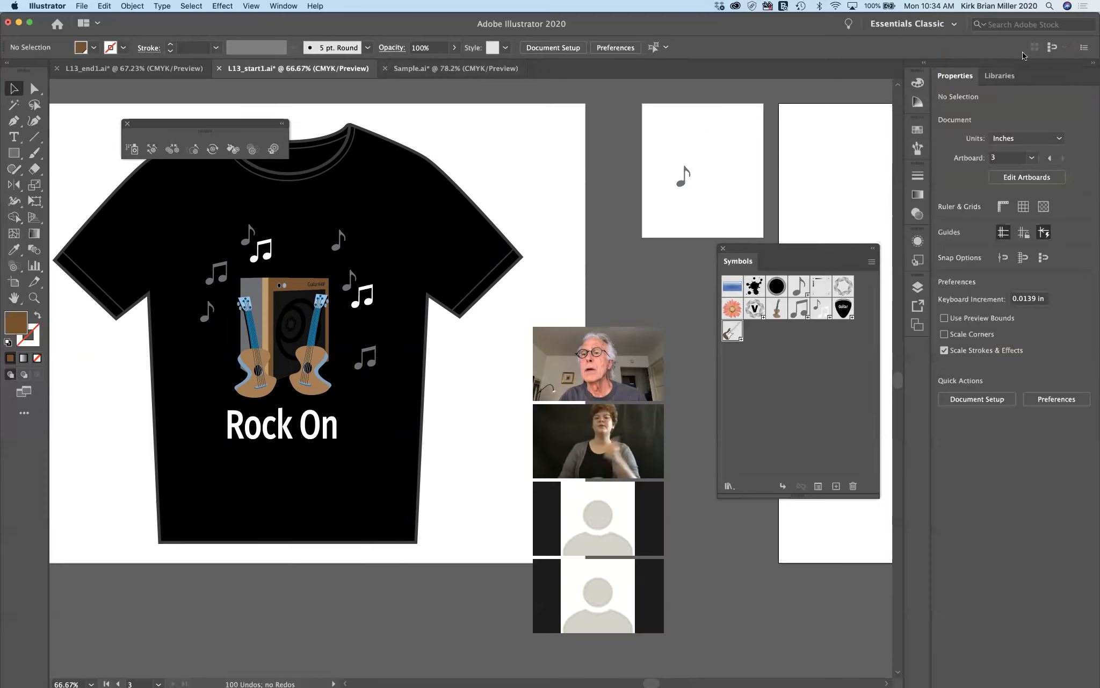
left_click(1000, 76)
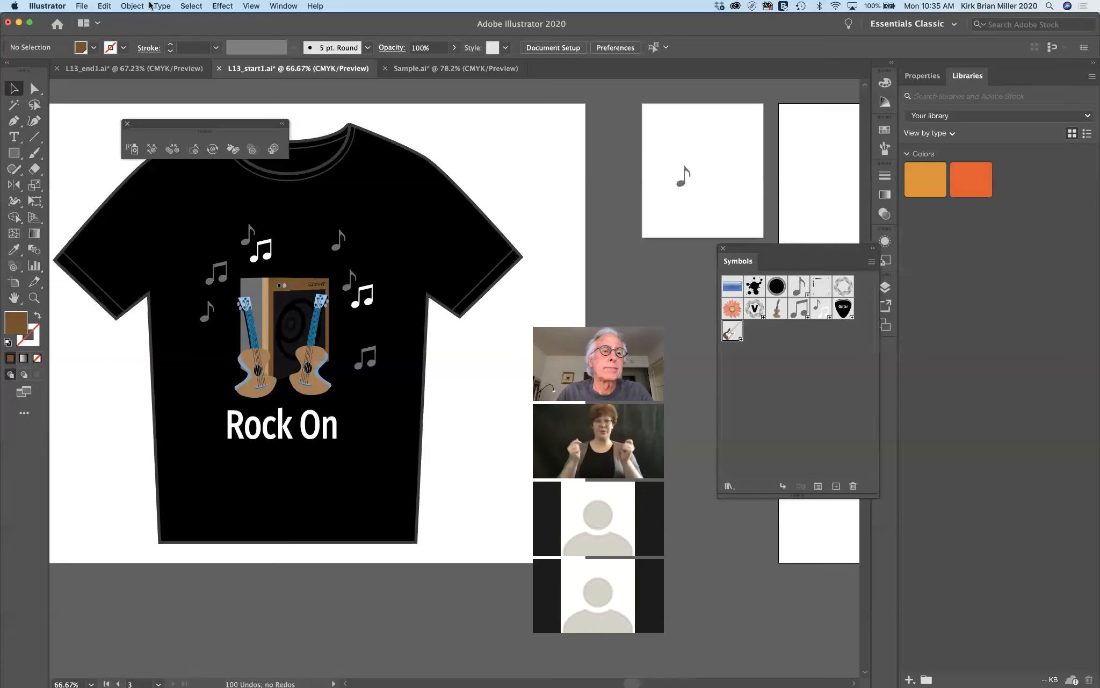
left_click(168, 70)
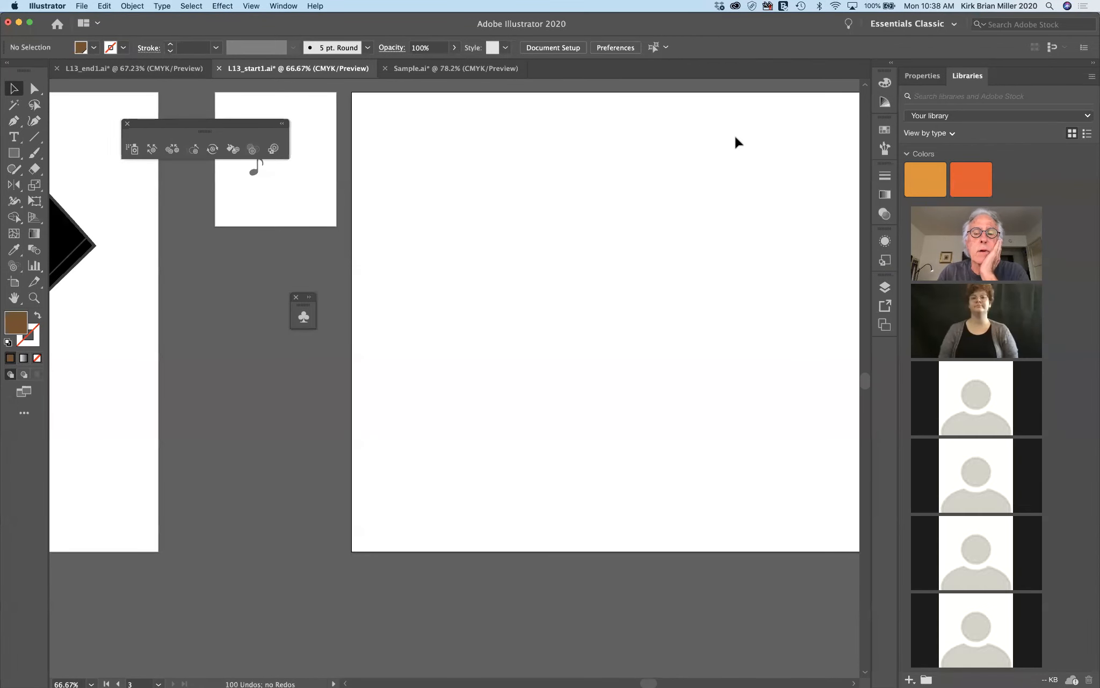
Dock the floating, collapsed Symbols panel below the other collapsed panels at the edge of the workspace
scroll(735, 136, "right", 4)
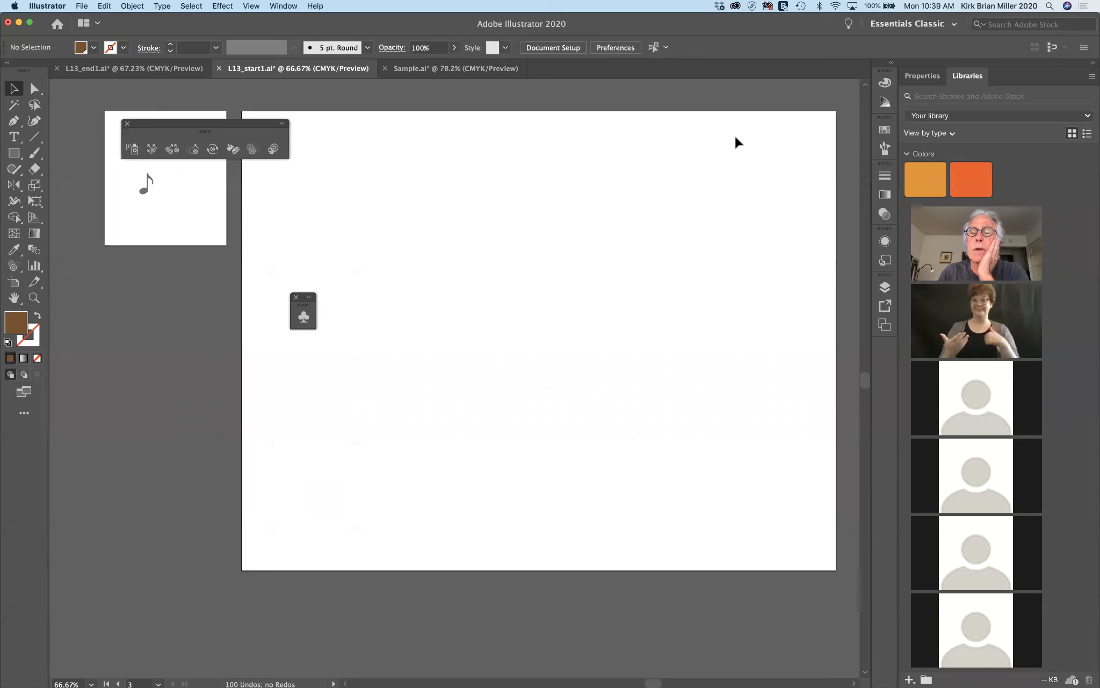
scroll(736, 137, "right", 2)
scroll(735, 138, "right", 1)
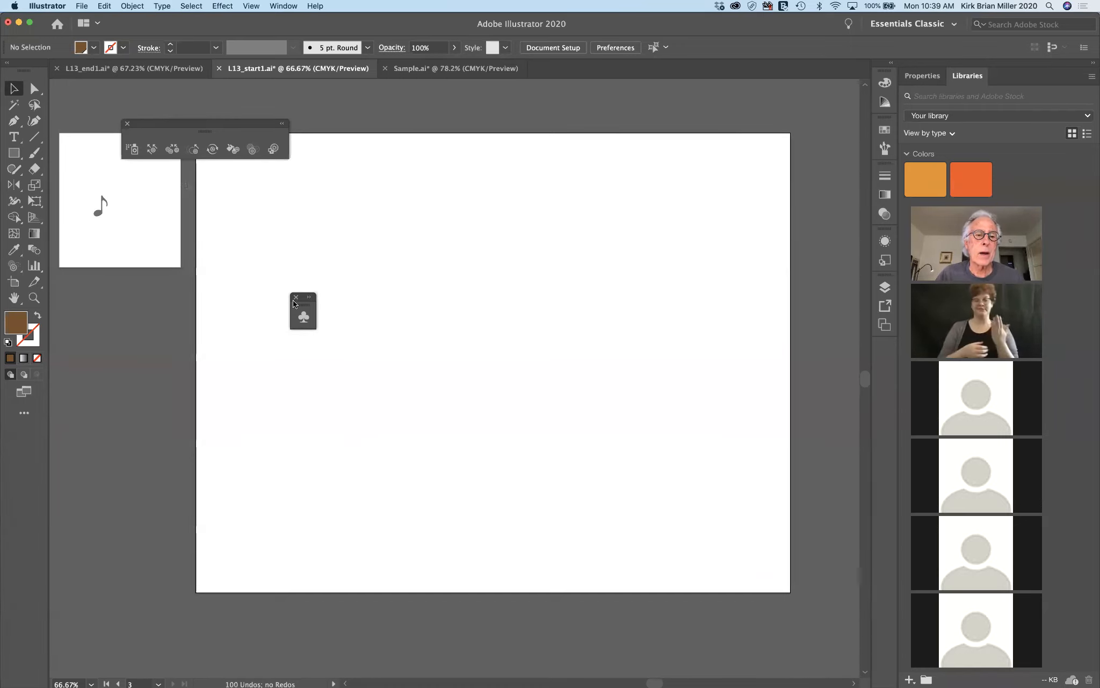
left_click_drag(304, 301, 884, 354)
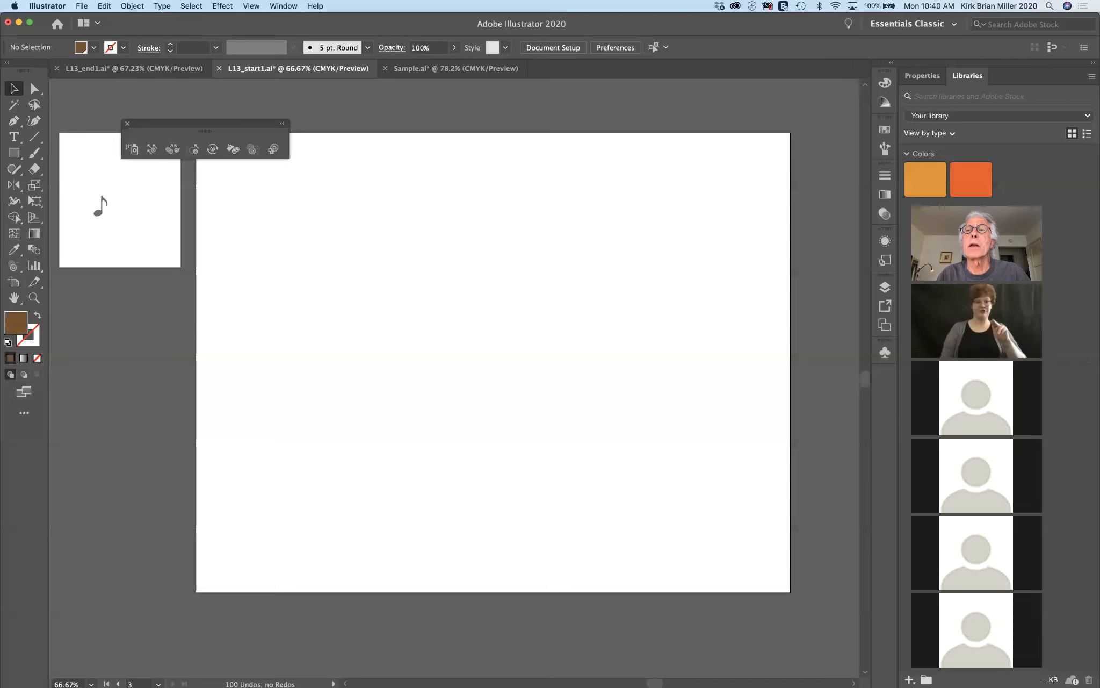
Switch to Finder and bring rusticlandsc.jpg onto the blank artboard as a linked image
key("super+Tab")
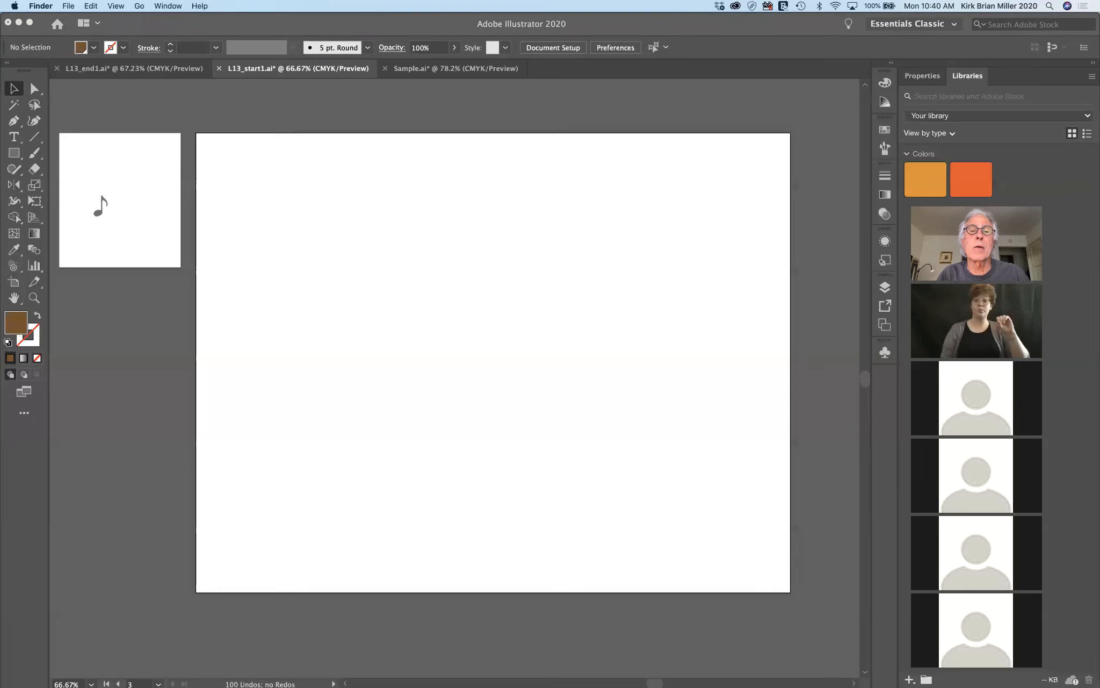
left_click_drag(615, 336, 452, 285)
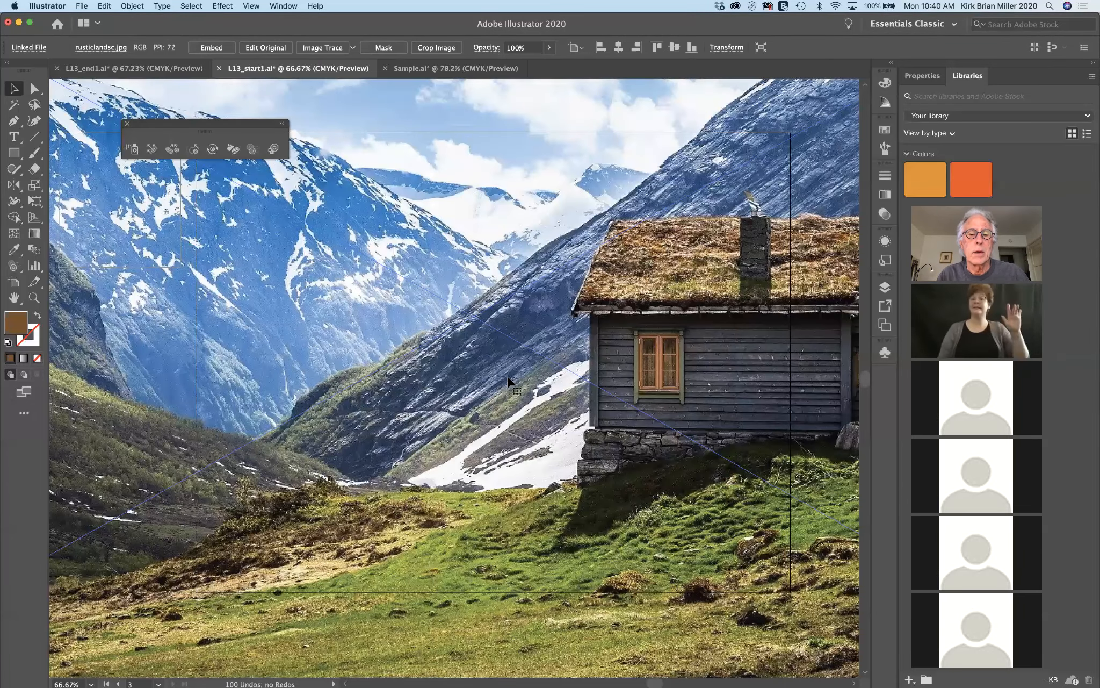
key("super+minus")
key("super+minus")
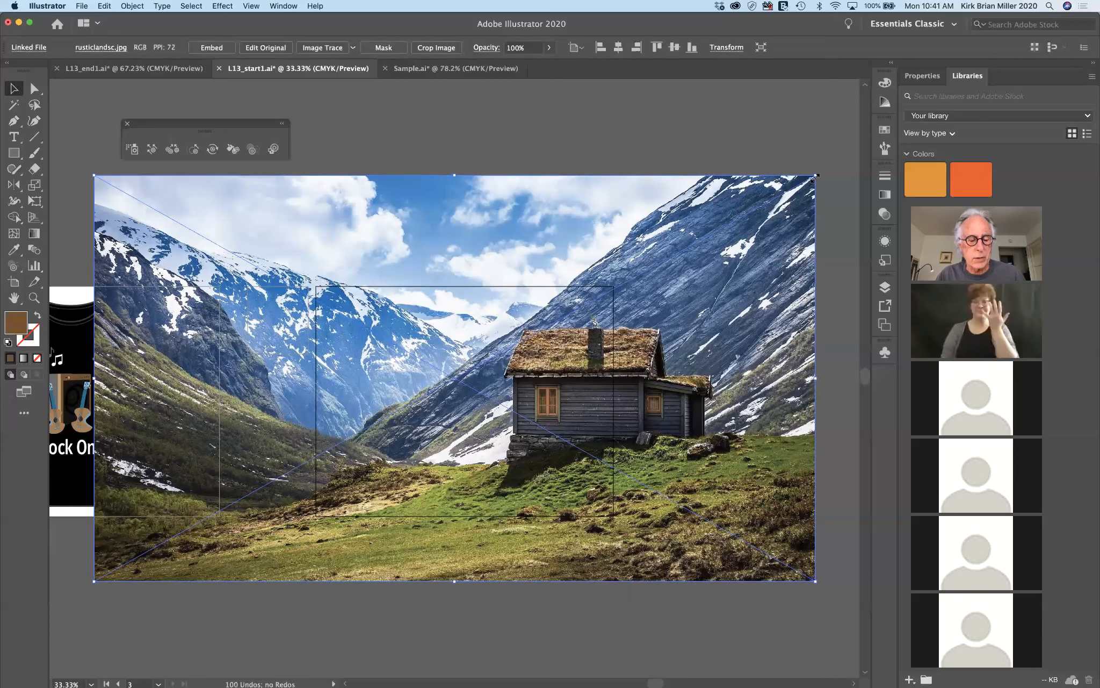
Scale the landscape photo down to sit within the blank artboard, then delete it
left_click_drag(815, 176, 581, 307)
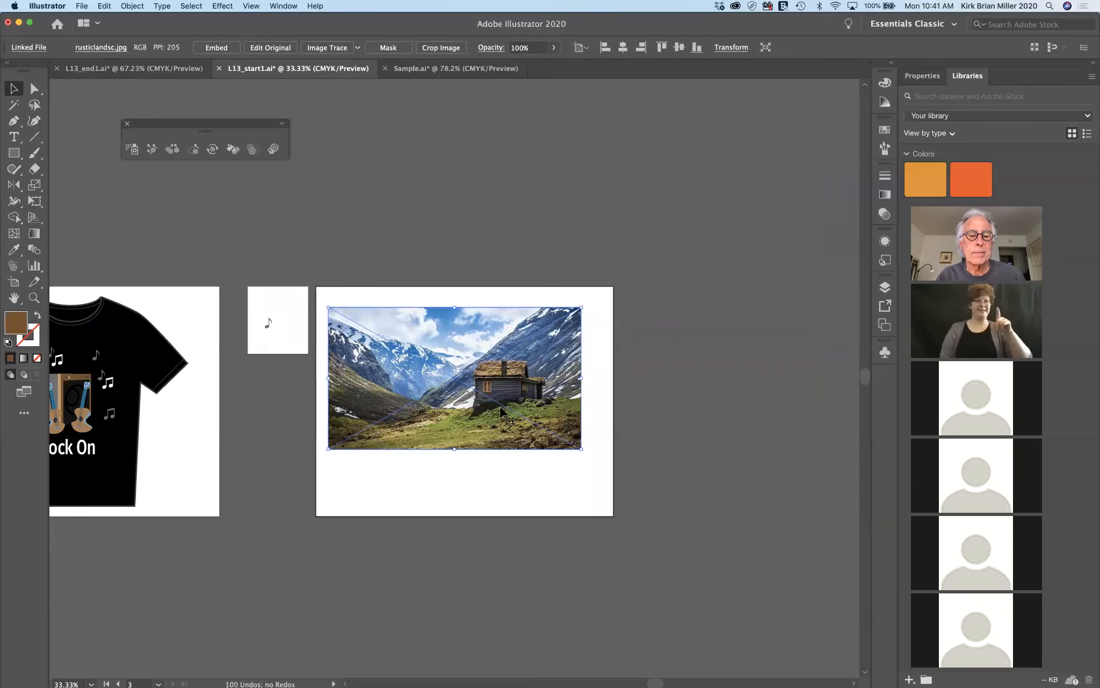
scroll(500, 407, "left", 3)
scroll(500, 408, "down", 2)
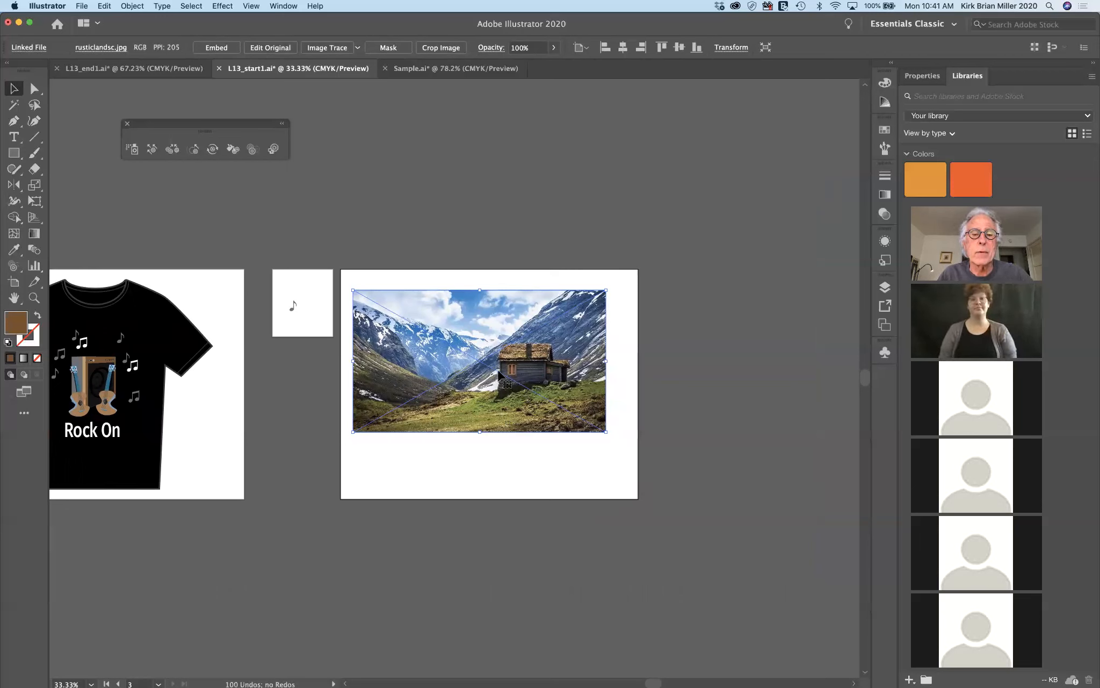
left_click_drag(493, 370, 501, 359)
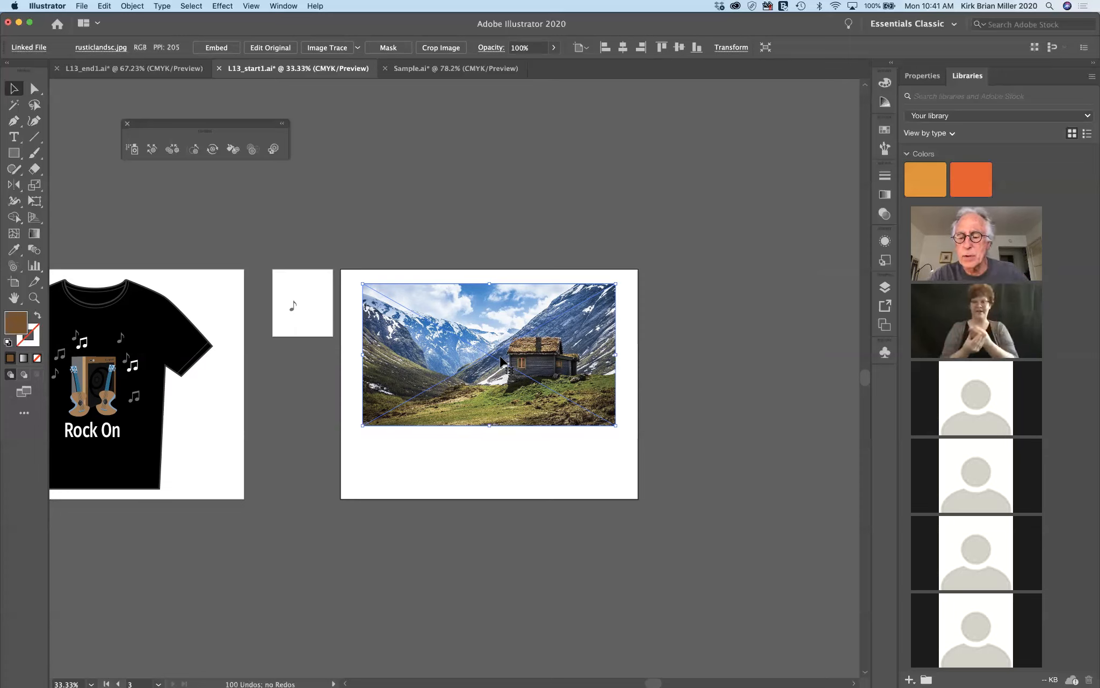
key("Delete")
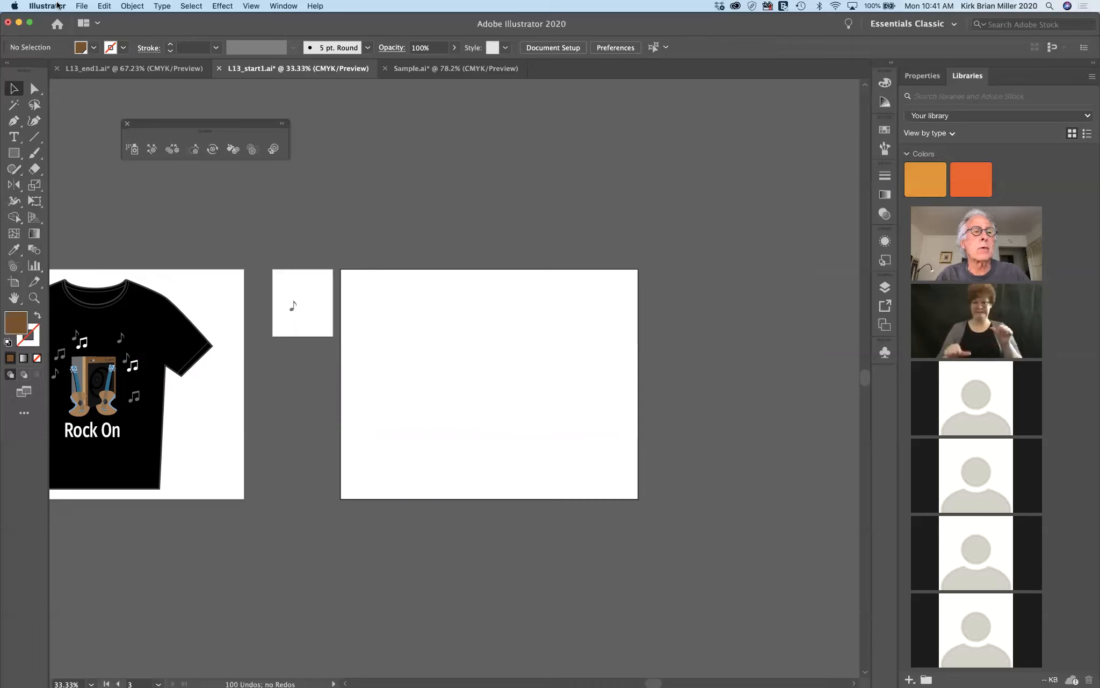
Place theBagel_03.psd from the Desktop folder as an embedded image near the blank artboard's upper-left corner
left_click(79, 6)
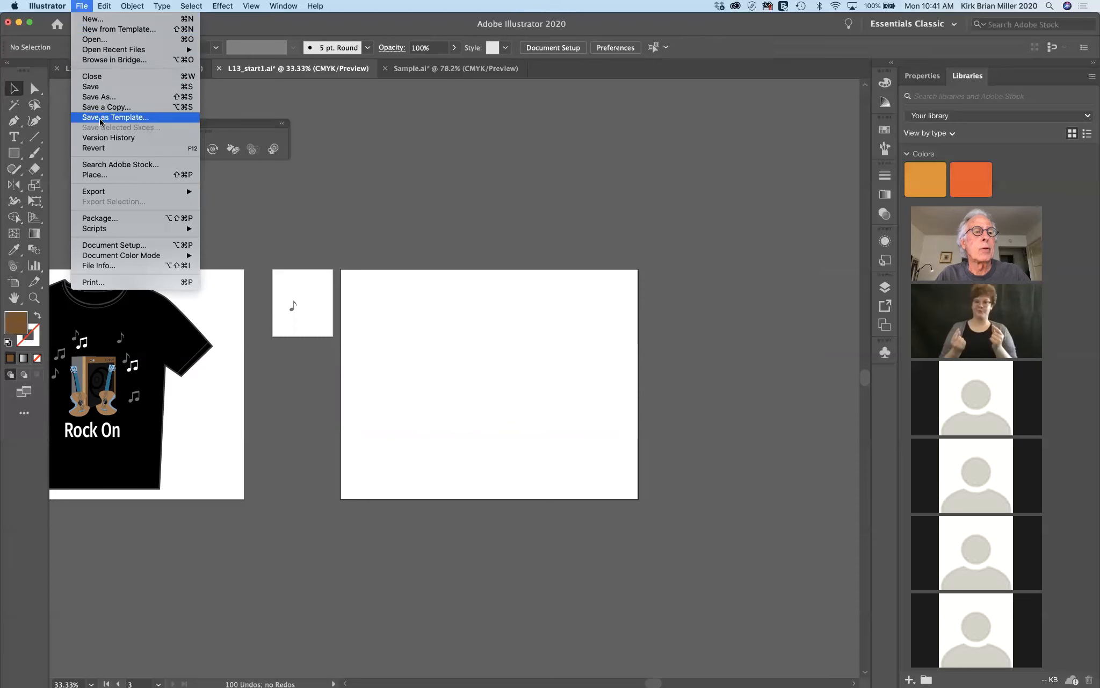
left_click(115, 175)
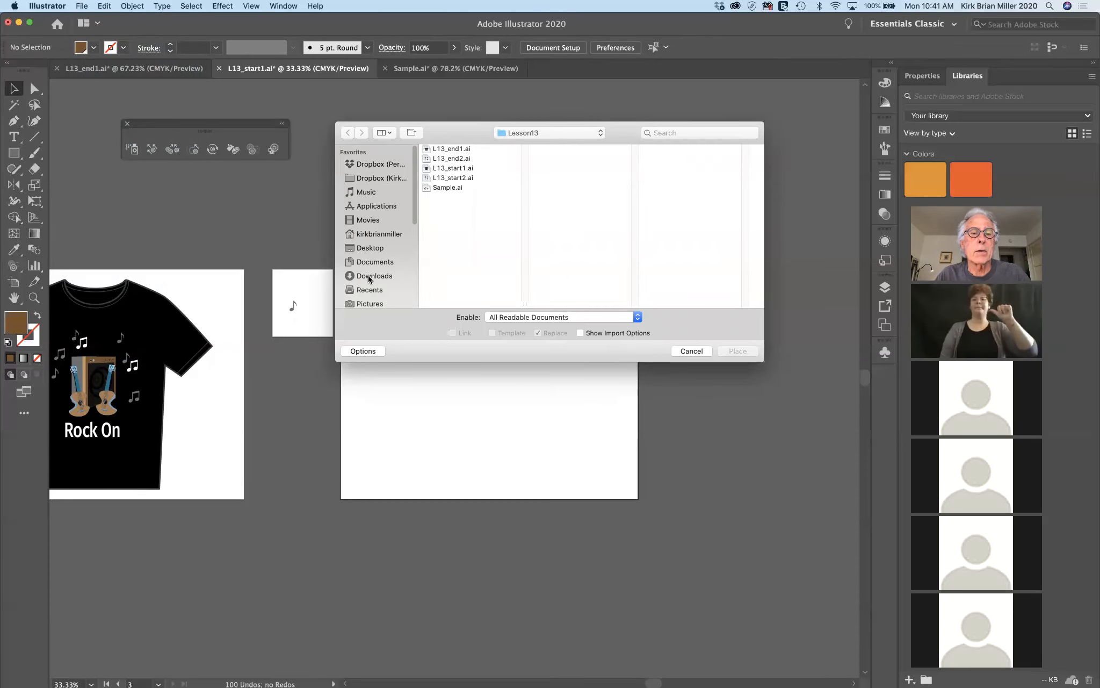
left_click(382, 248)
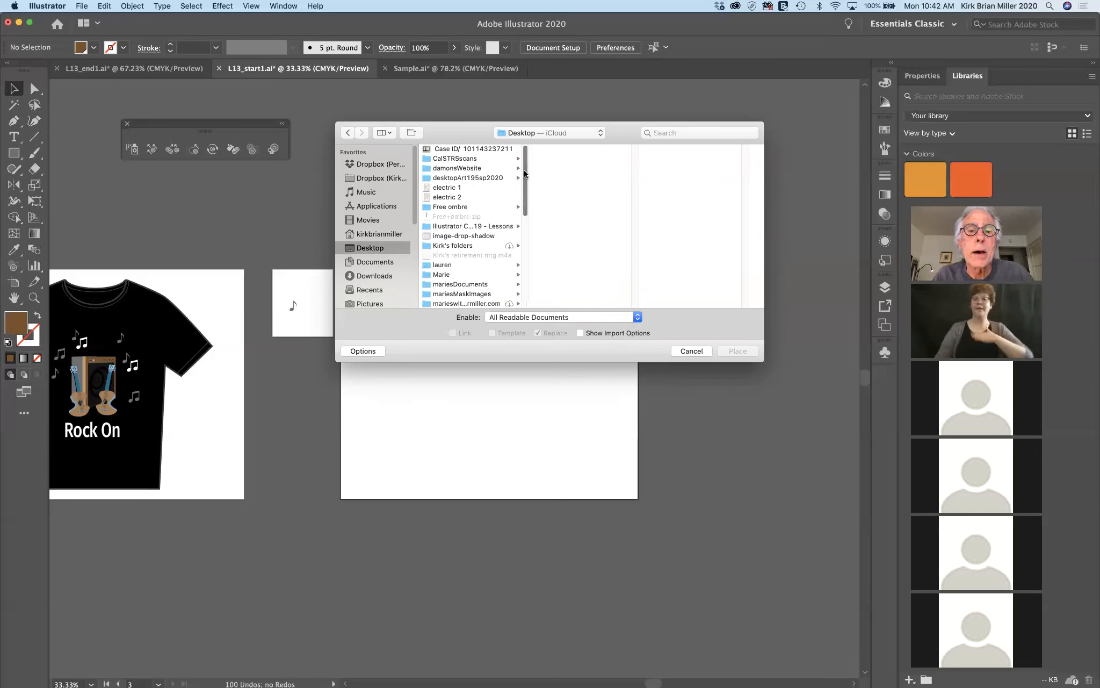
left_click_drag(525, 176, 530, 242)
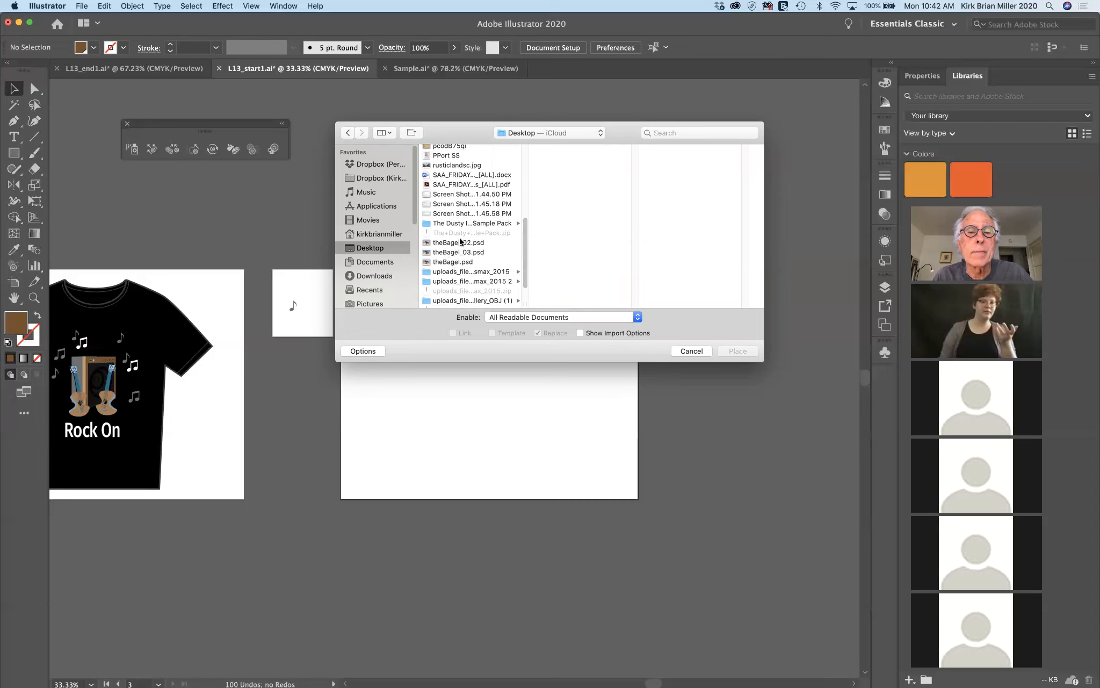
left_click(461, 243)
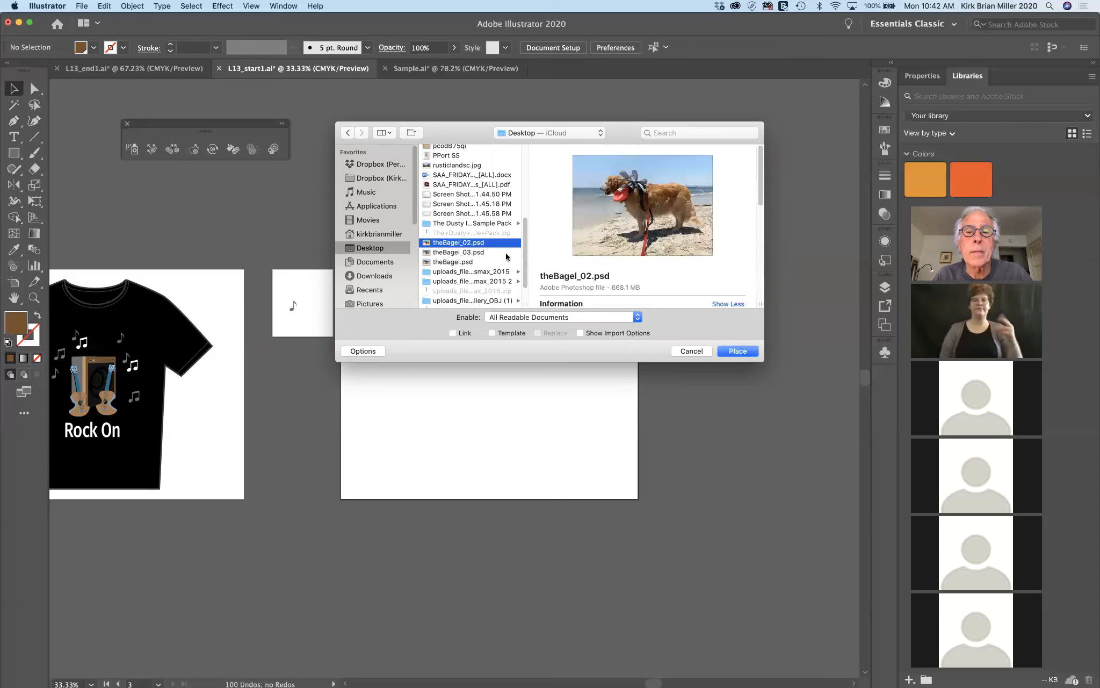
left_click(475, 252)
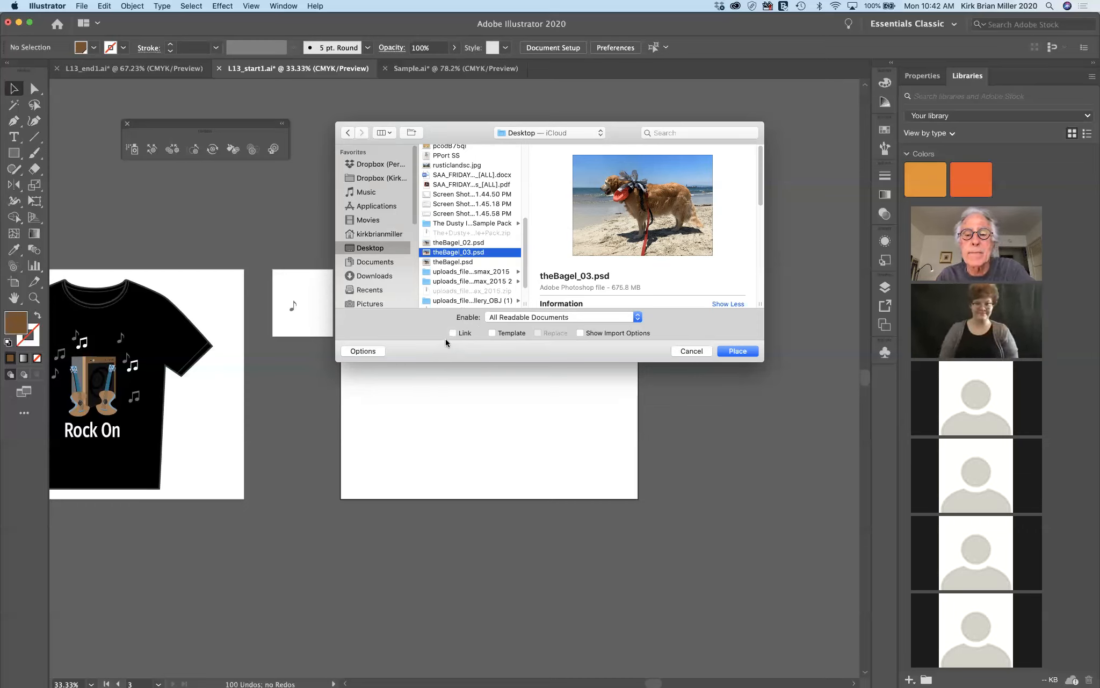
left_click(749, 353)
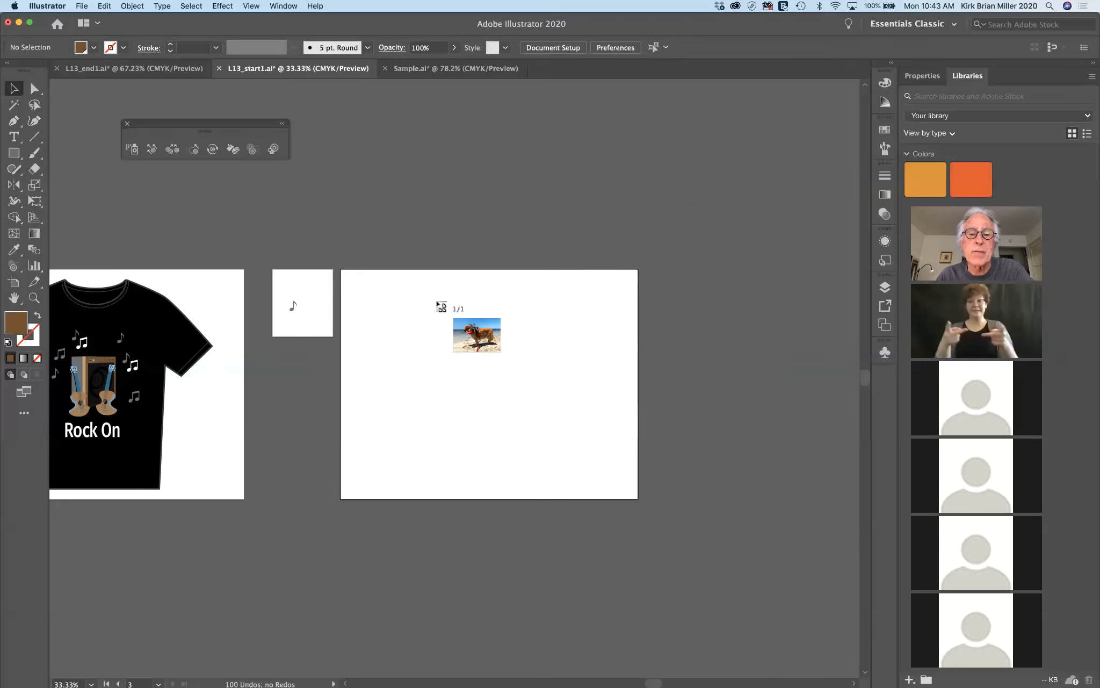
left_click(364, 277)
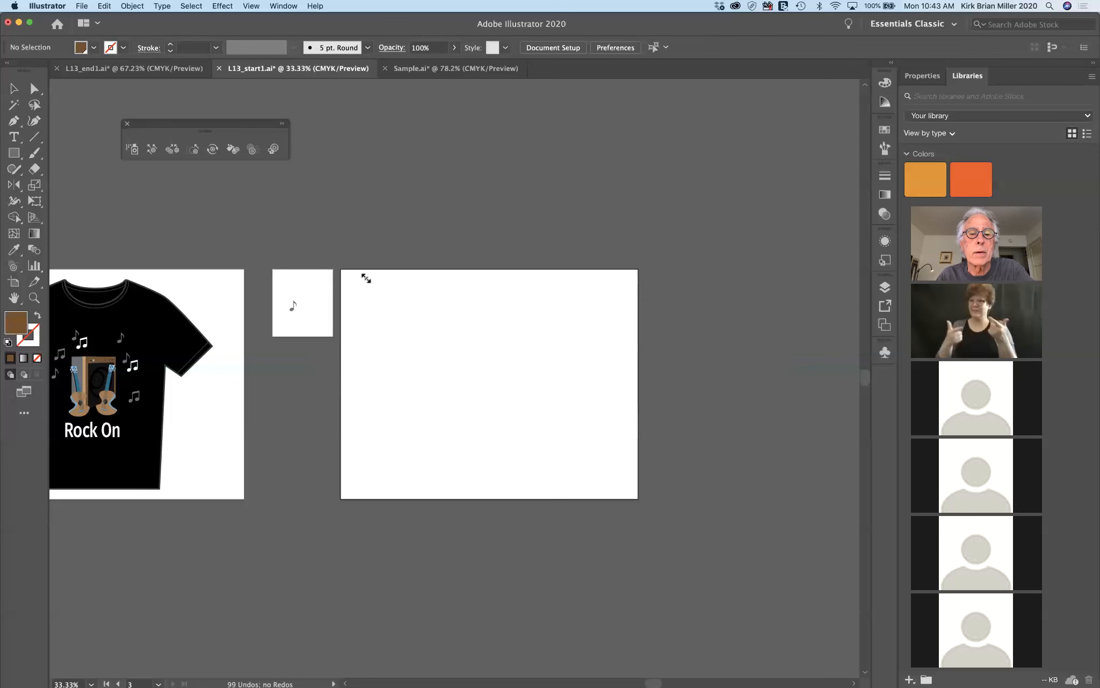
Scale the dog photo down to fit inside the artboard, reposition it with white margins around it, and deselect it
scroll(366, 277, "down", 6)
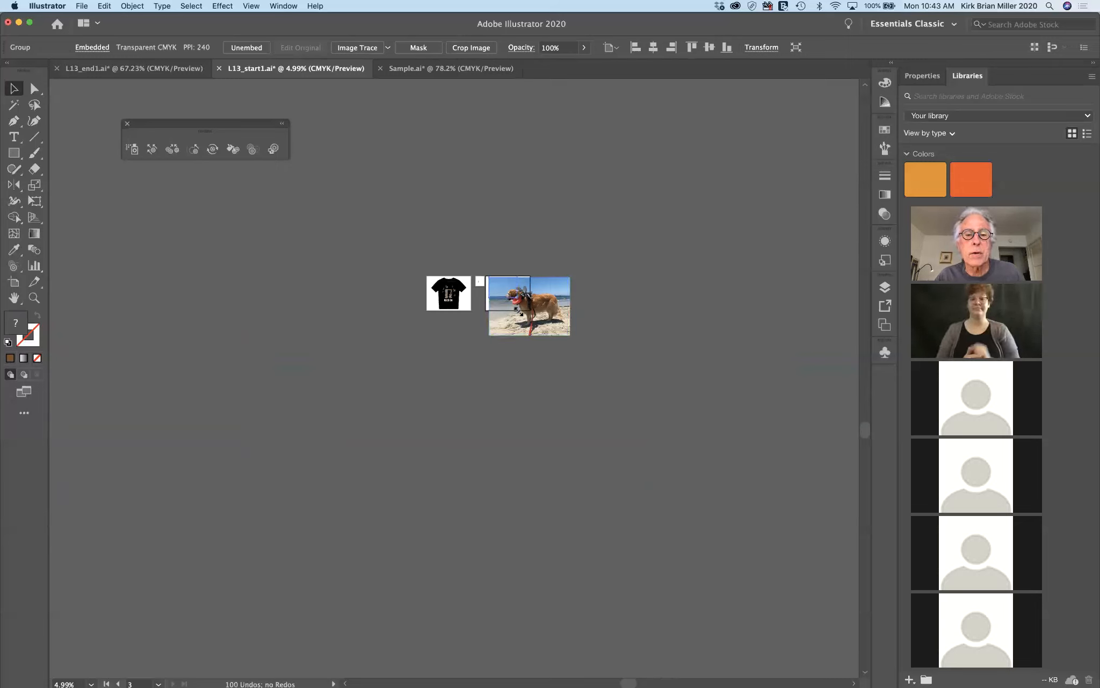
left_click_drag(517, 309, 524, 317)
scroll(523, 314, "up", 8)
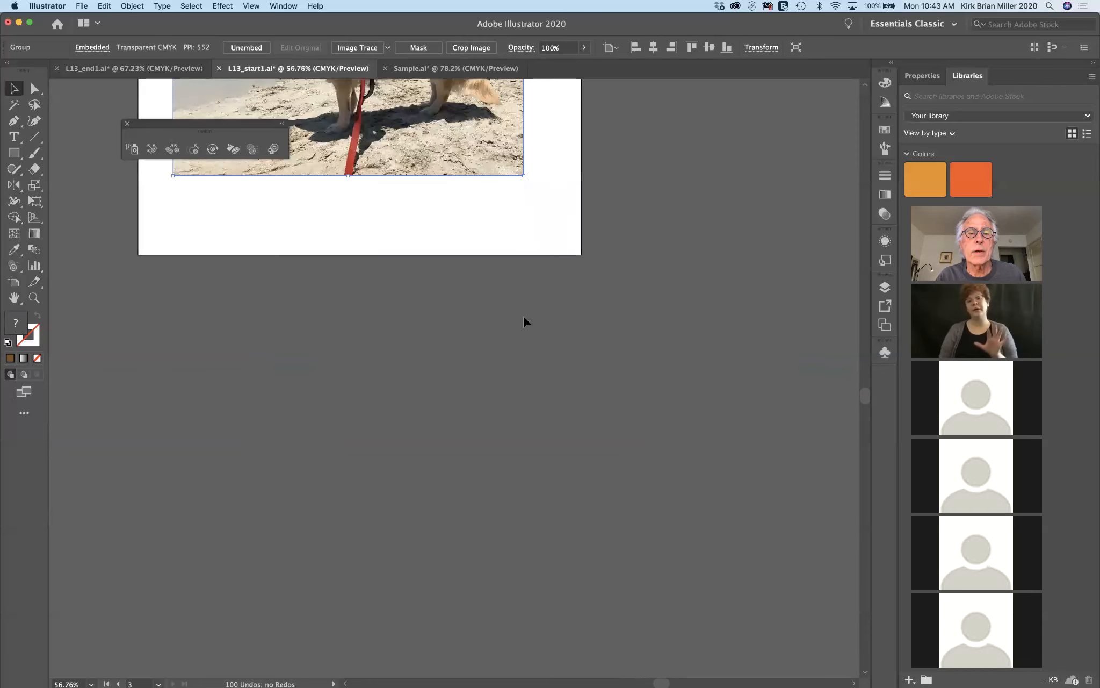
scroll(523, 315, "up", 3)
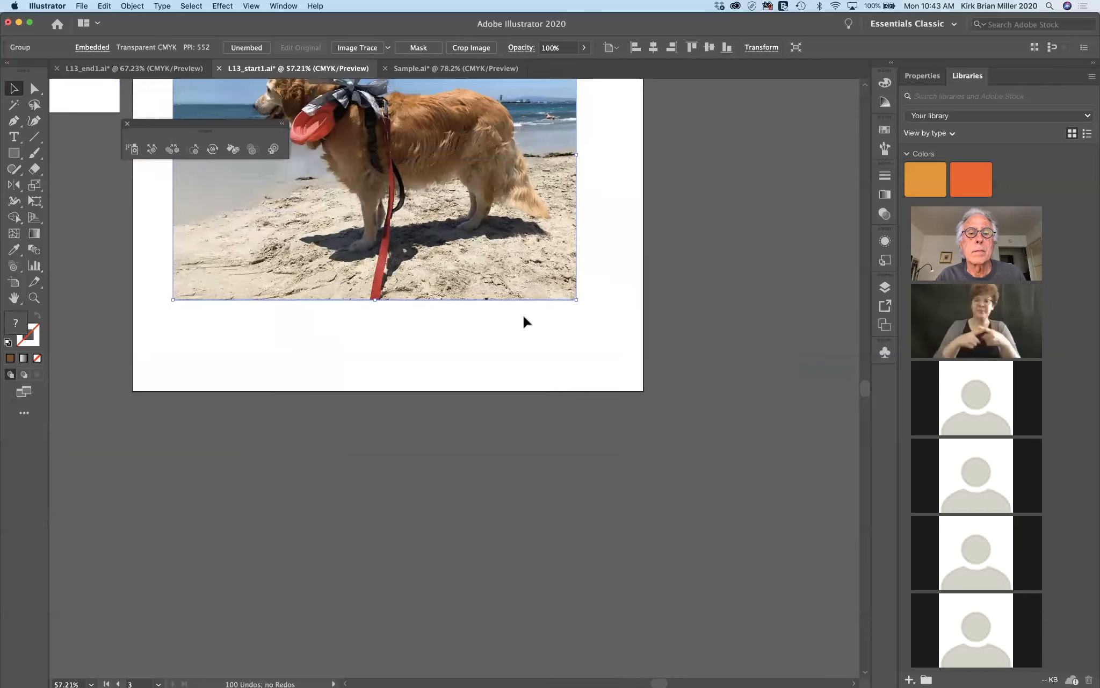
scroll(522, 314, "up", 4)
left_click_drag(511, 280, 515, 307)
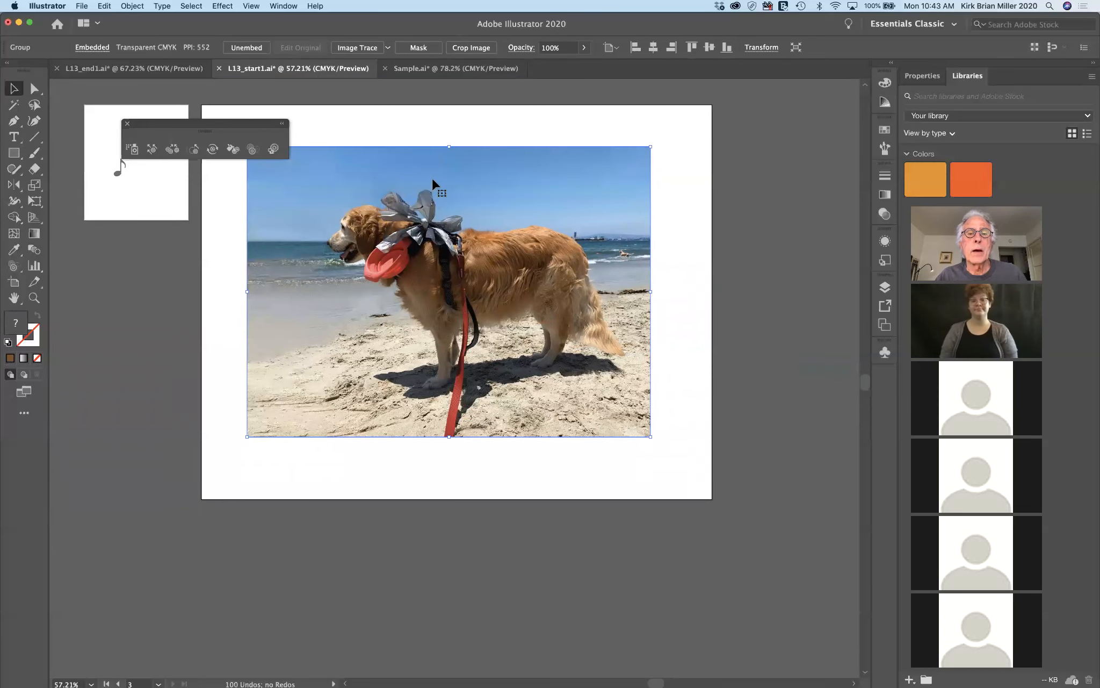
left_click(681, 346)
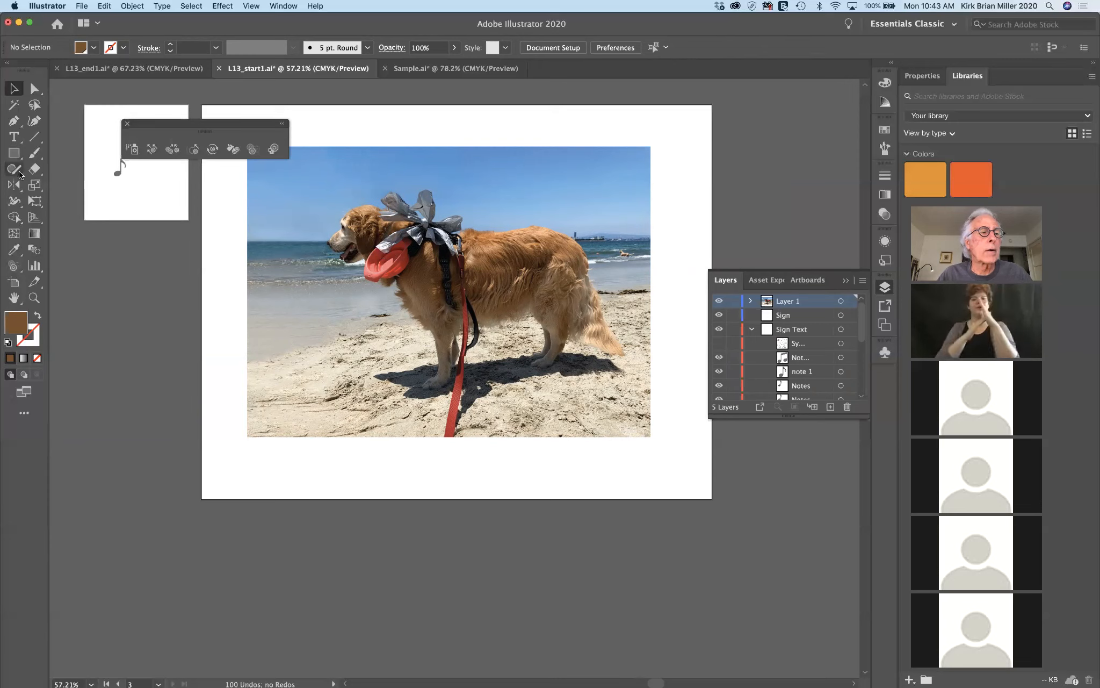
Draw a circle about 3.1 in wide over the dog's head, with no fill and a brown 1 pt stroke
left_click(14, 153)
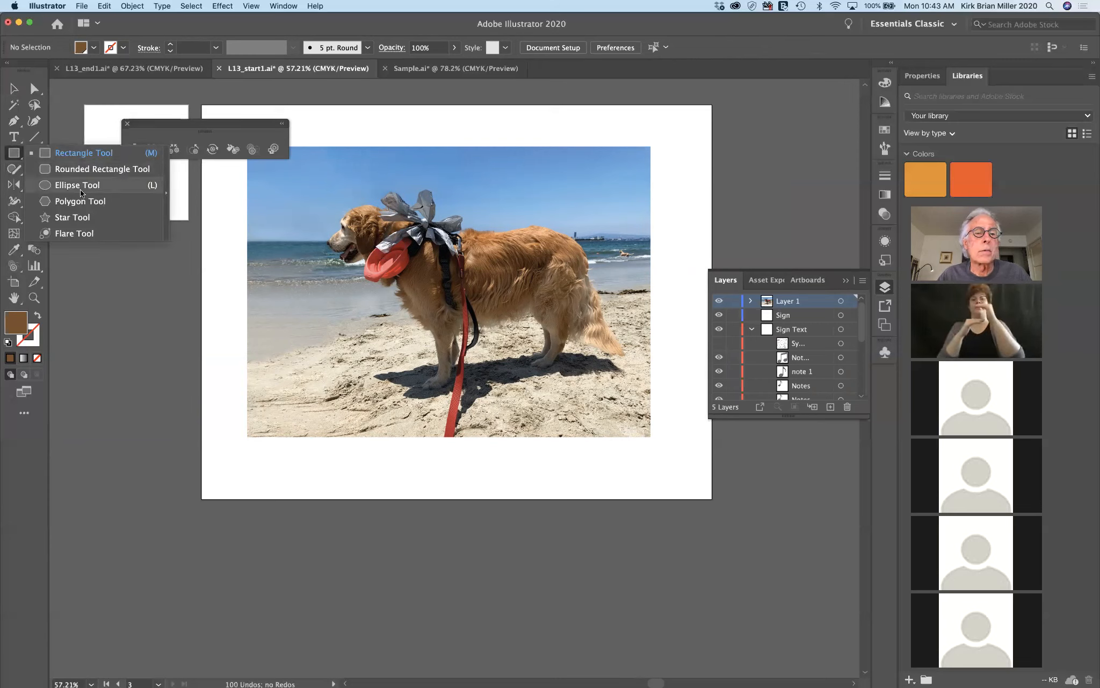
left_click(80, 188)
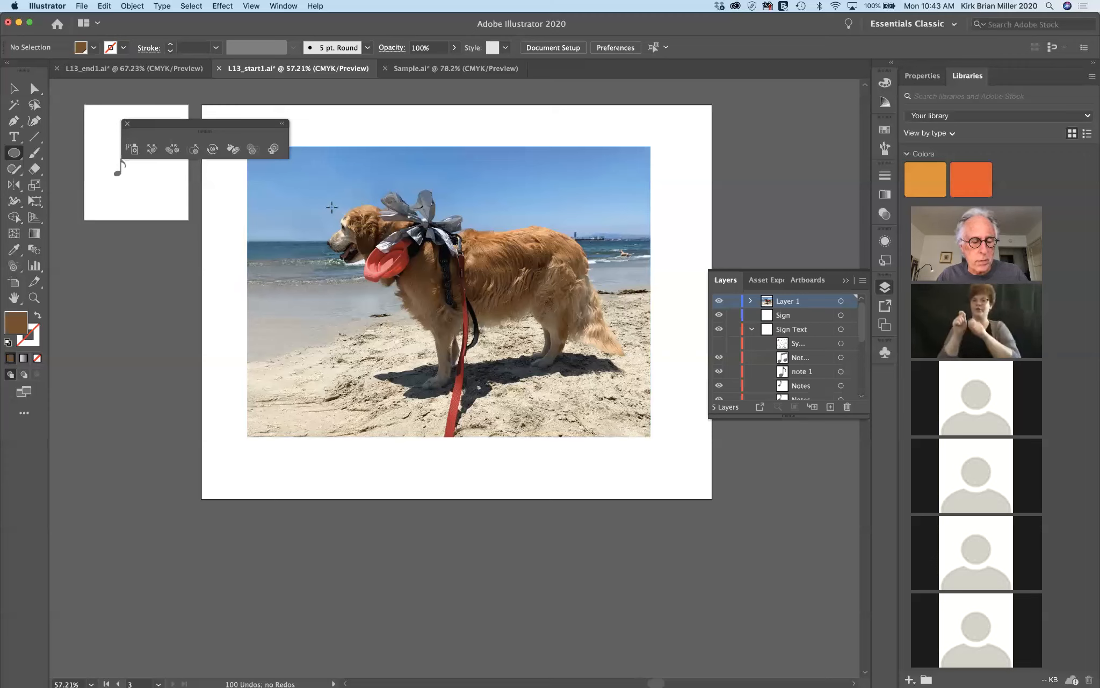
left_click_drag(337, 195, 383, 260)
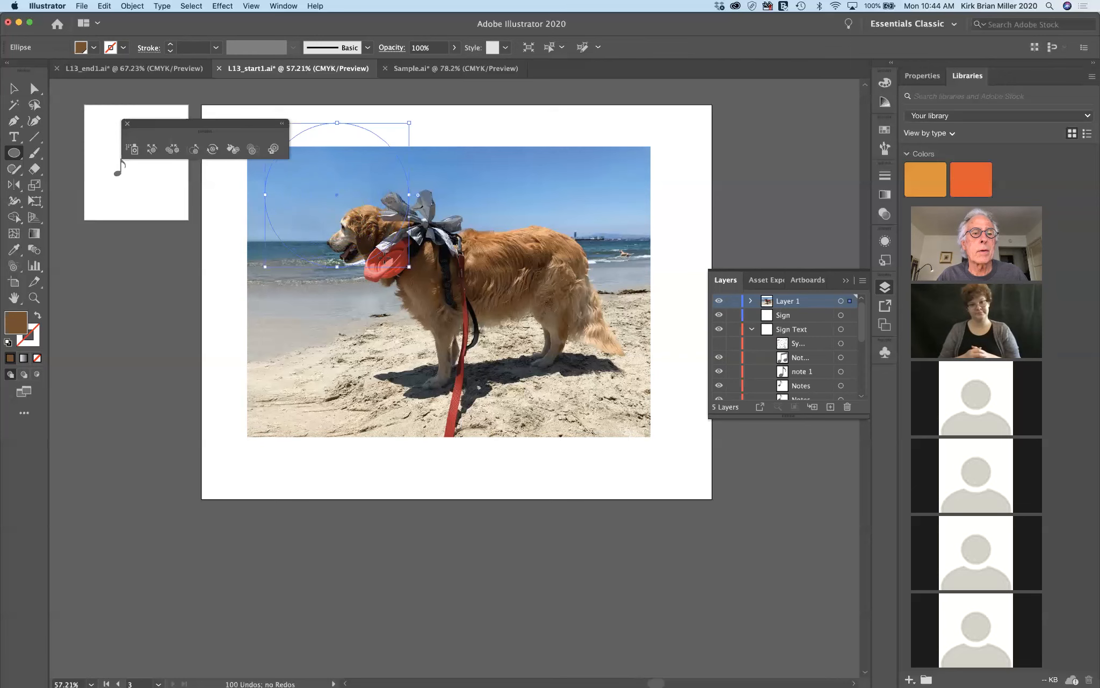
key("v")
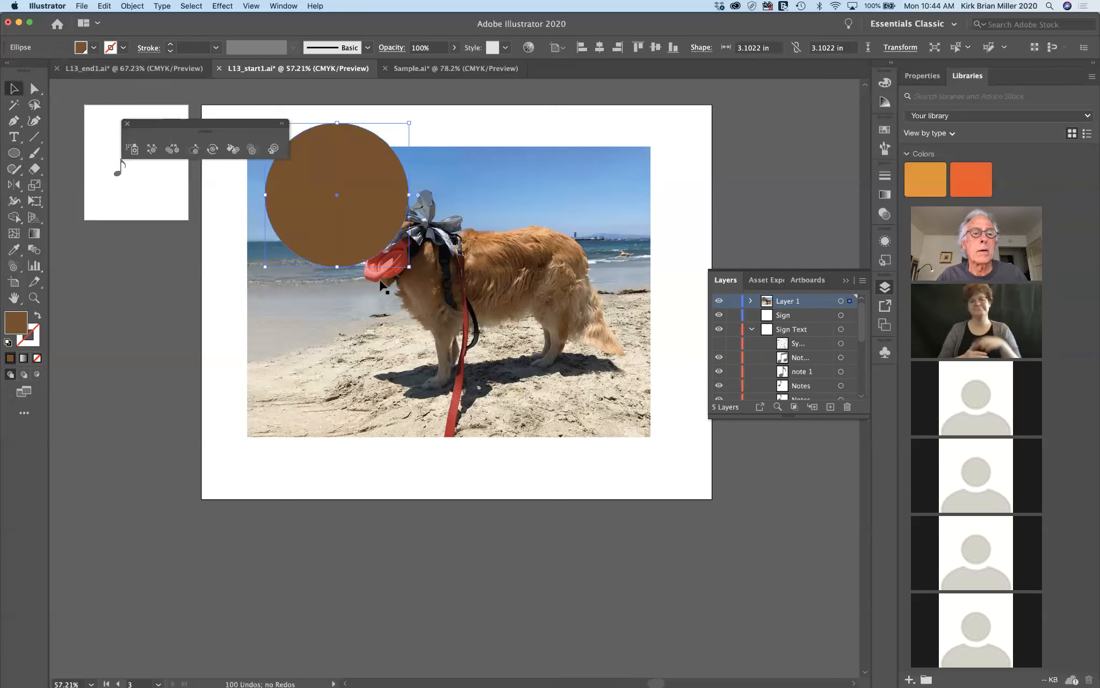
left_click_drag(367, 227, 399, 264)
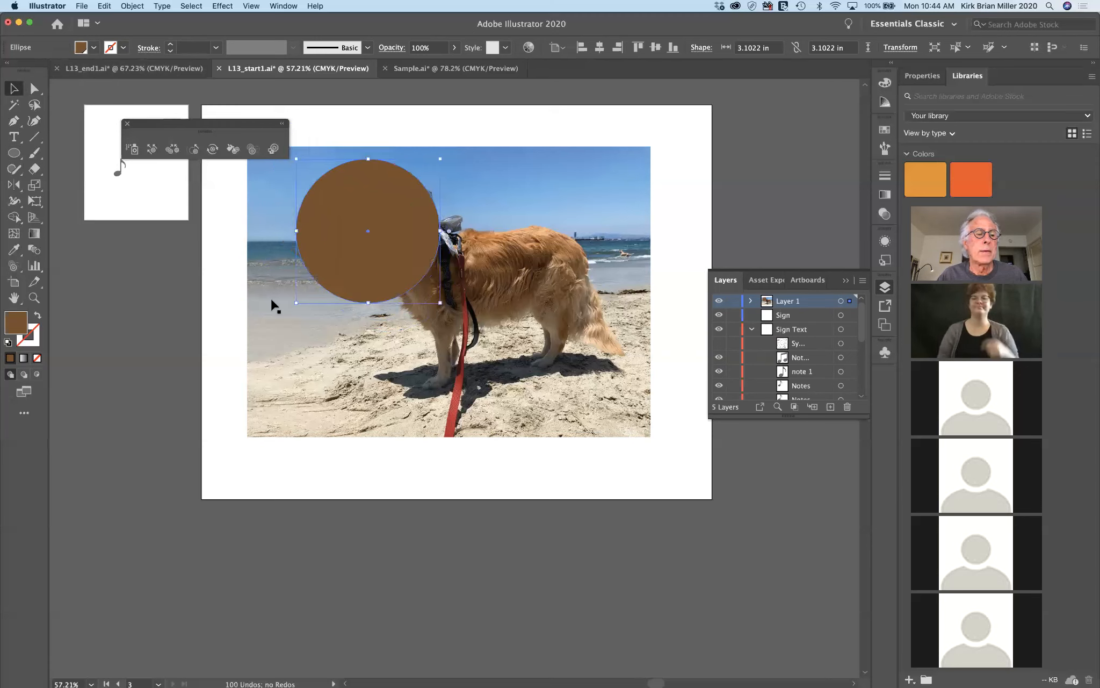
left_click(37, 315)
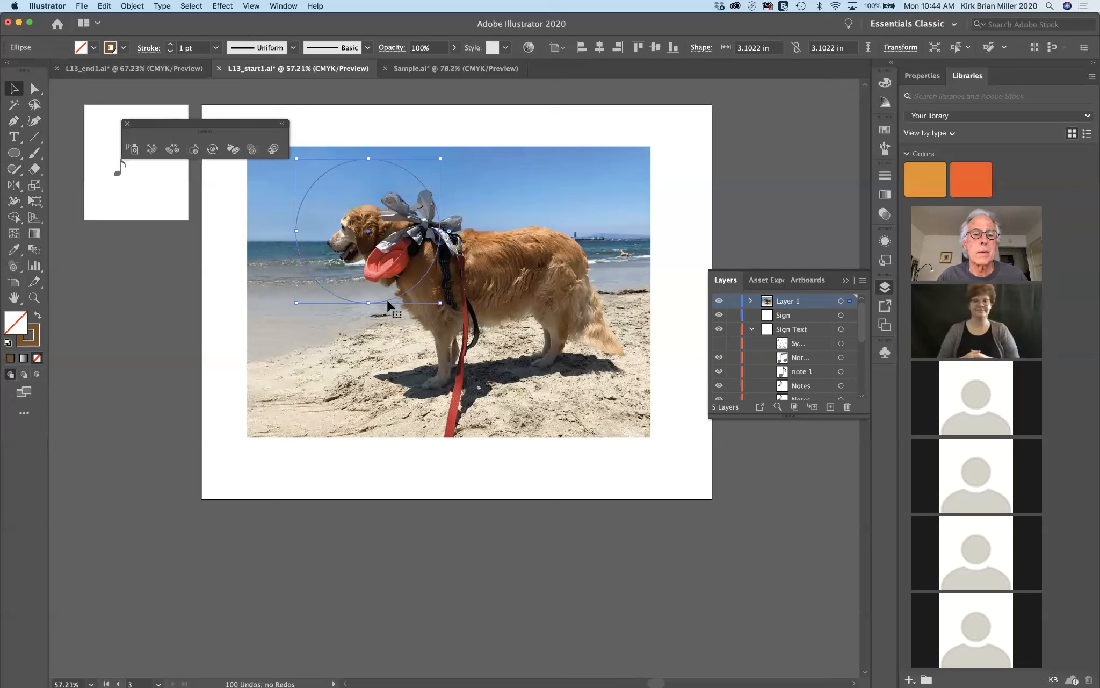
left_click_drag(388, 306, 390, 315)
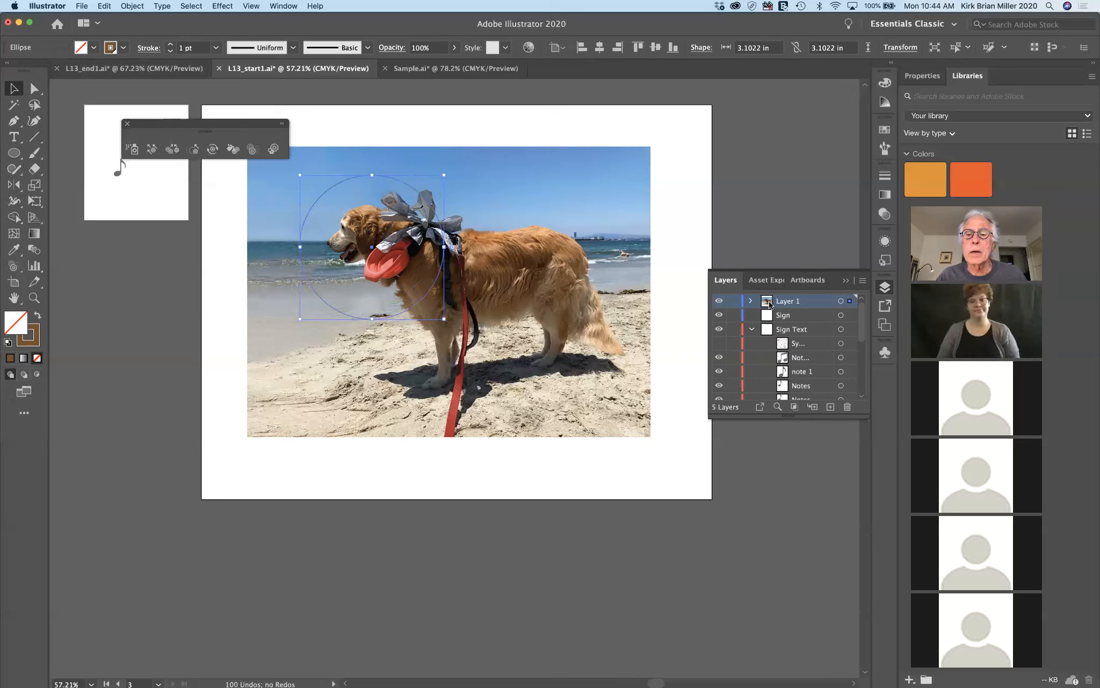
Make a clipping mask from the circle and the dog photo to crop the photo around the head
left_click(512, 311, "shift")
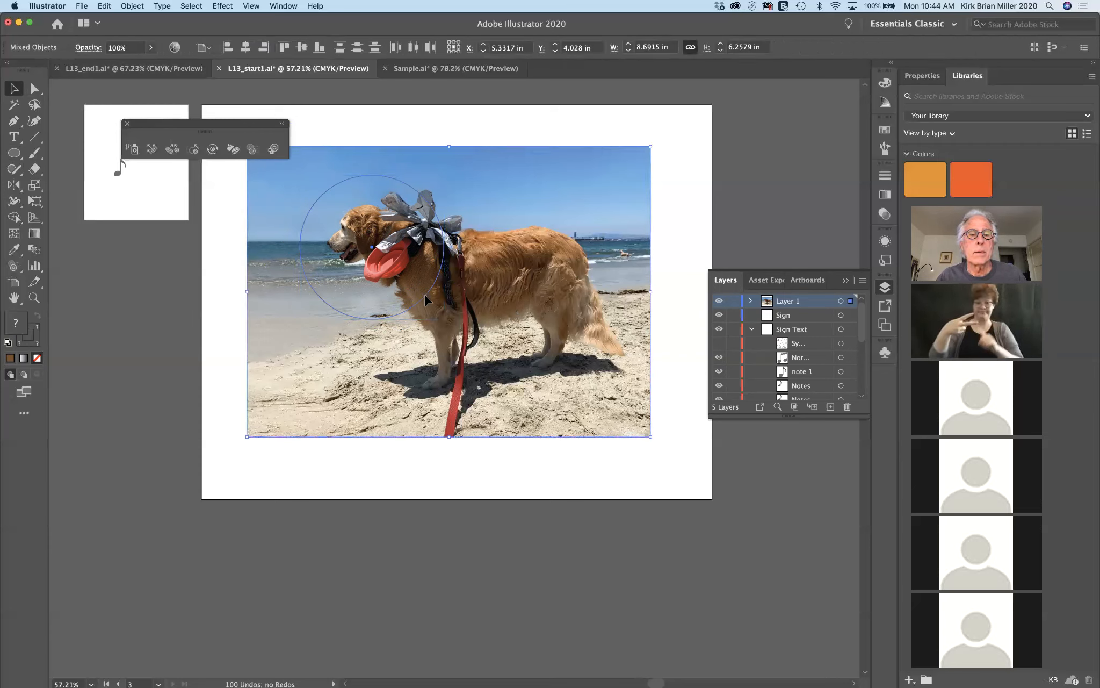
key("super+g")
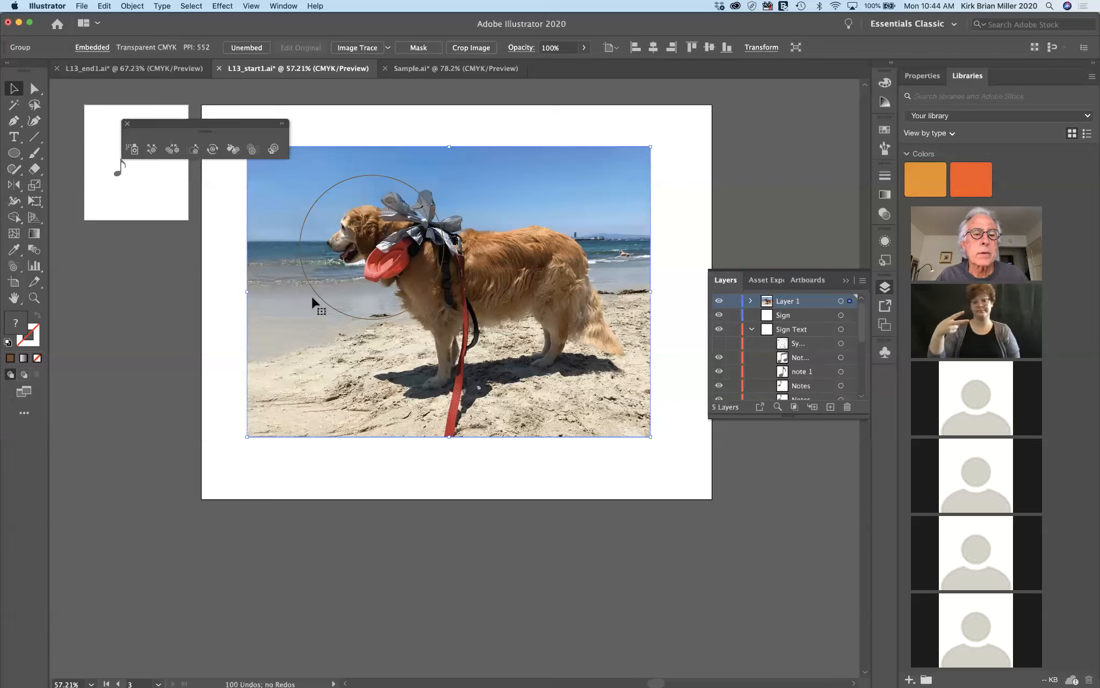
key("shift+super+g")
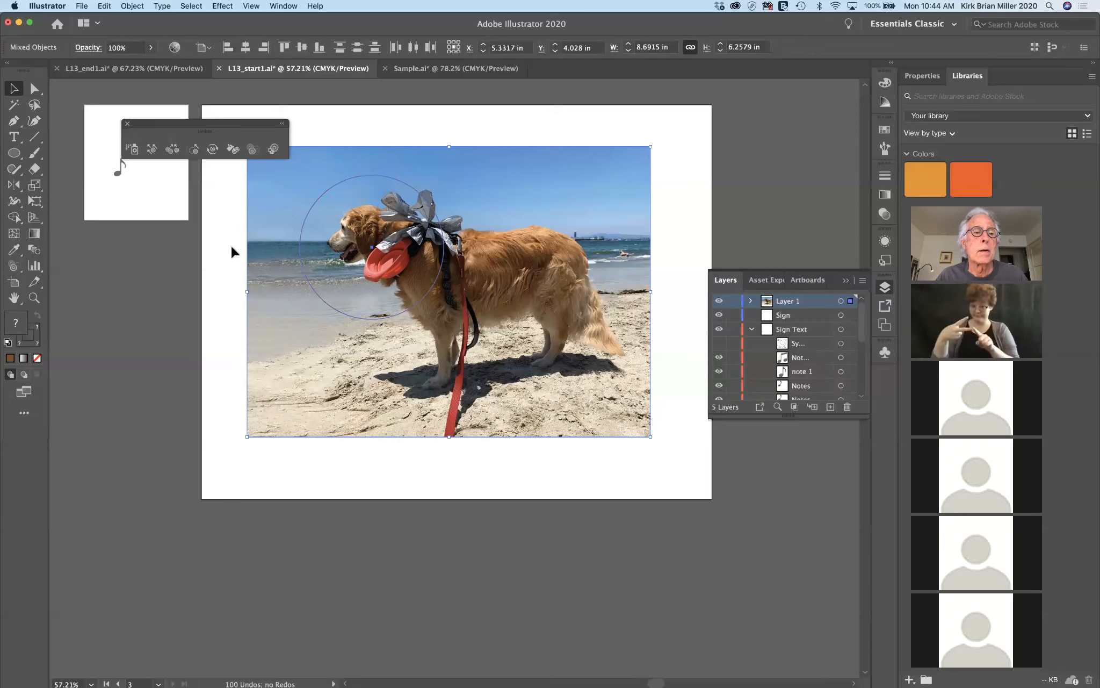
left_click(141, 6)
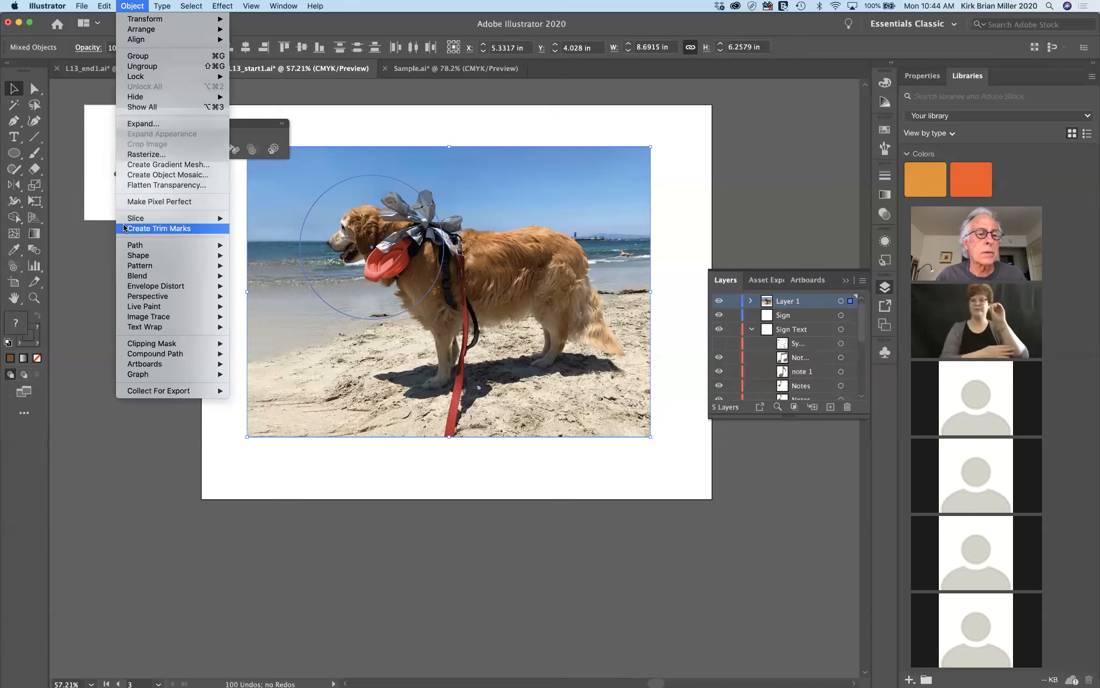
mouse_move(204, 344)
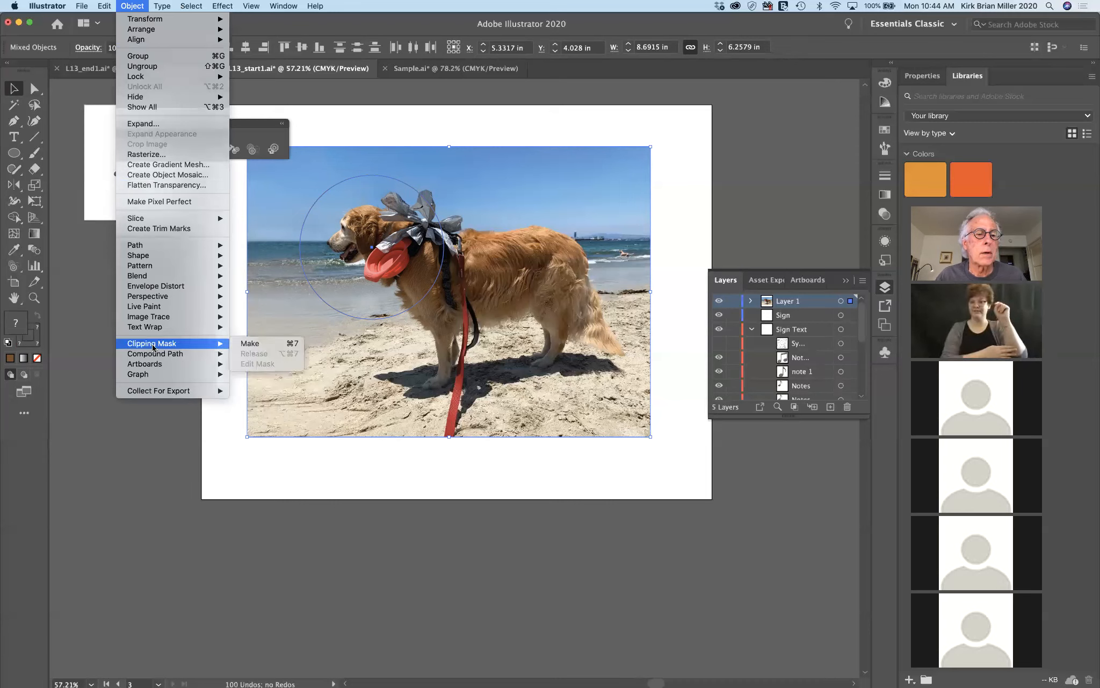
left_click(253, 344)
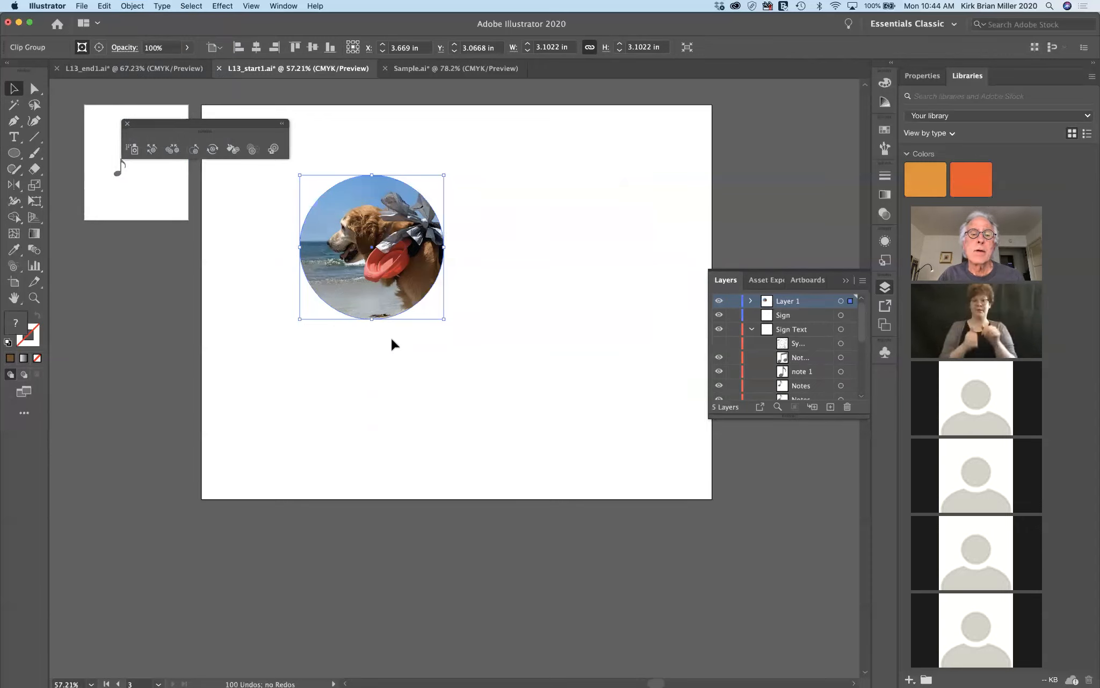
left_click(457, 363)
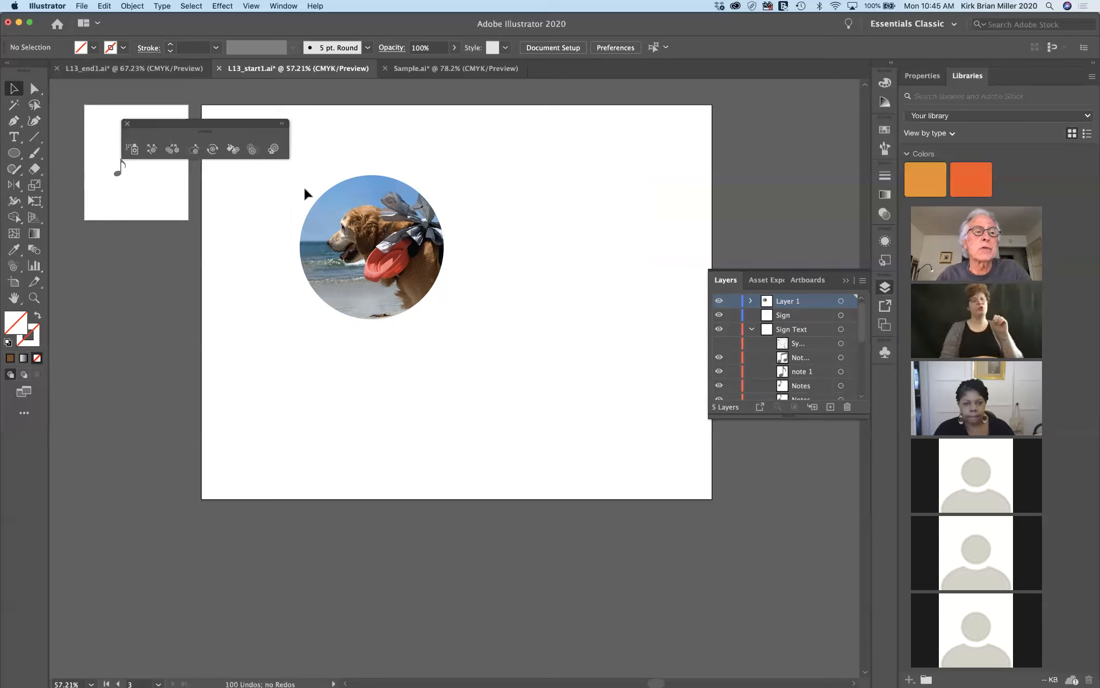
Examine the raster effects resolution choices offered for a new document, and close the dialog without creating one
left_click(83, 6)
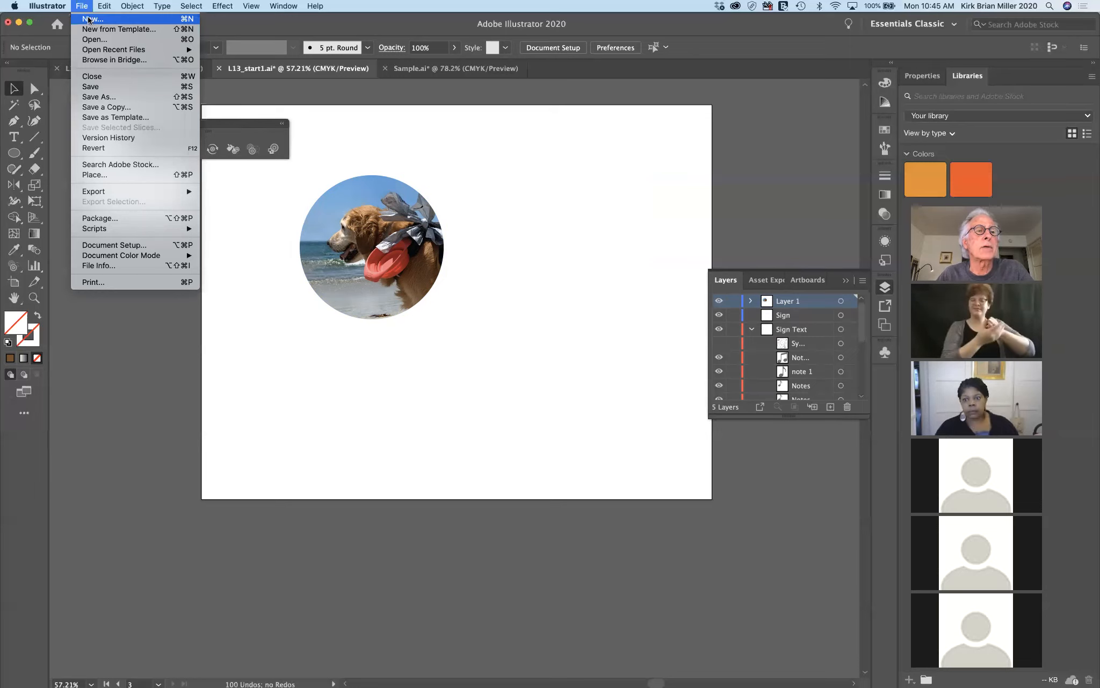
left_click(89, 19)
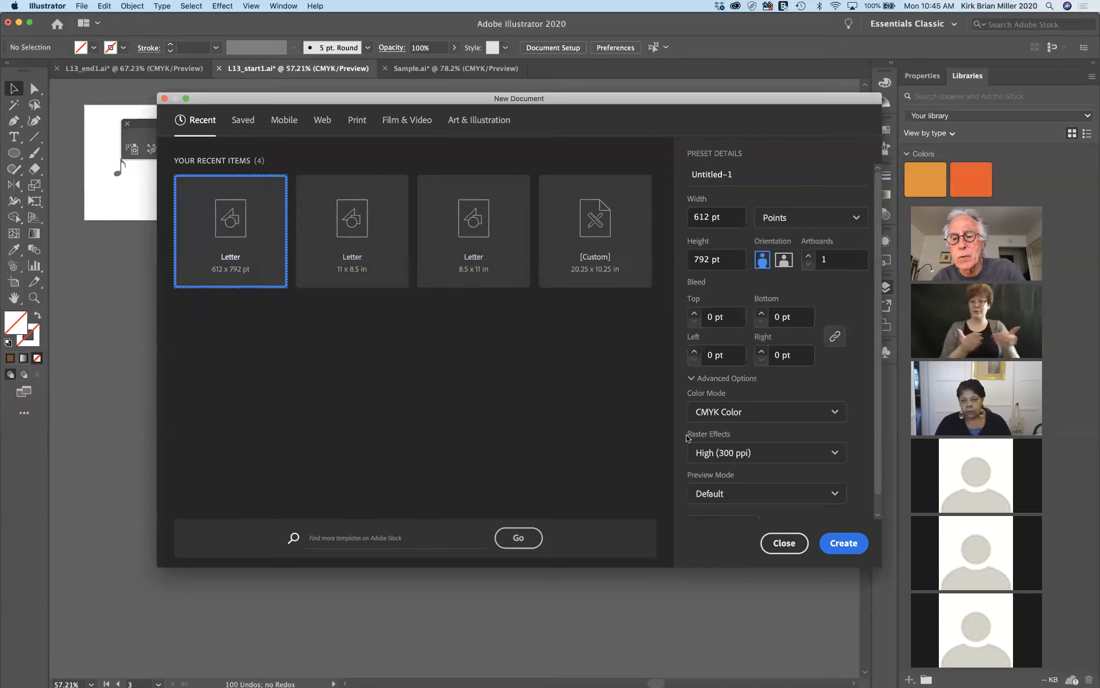
left_click(788, 455)
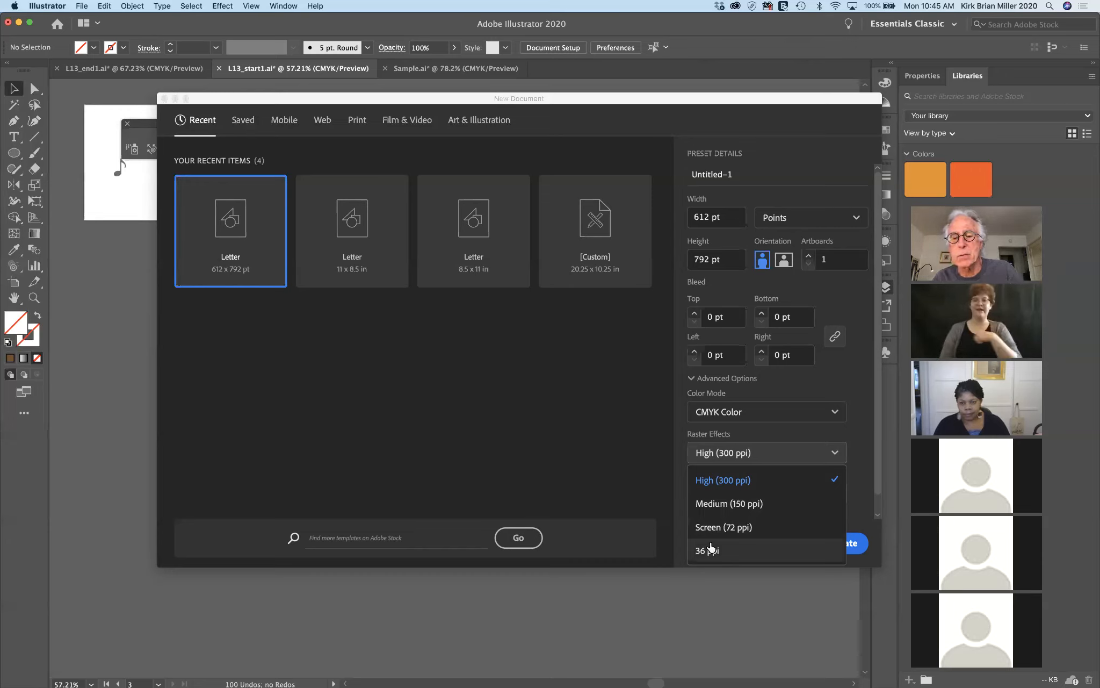
left_click(785, 434)
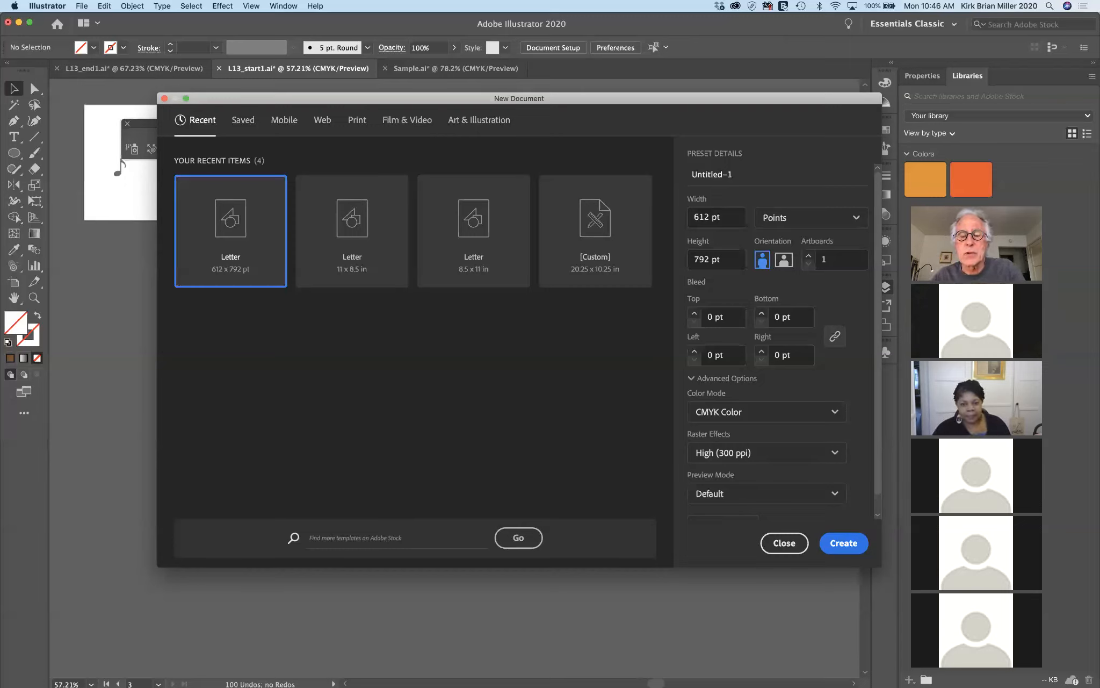
left_click(793, 543)
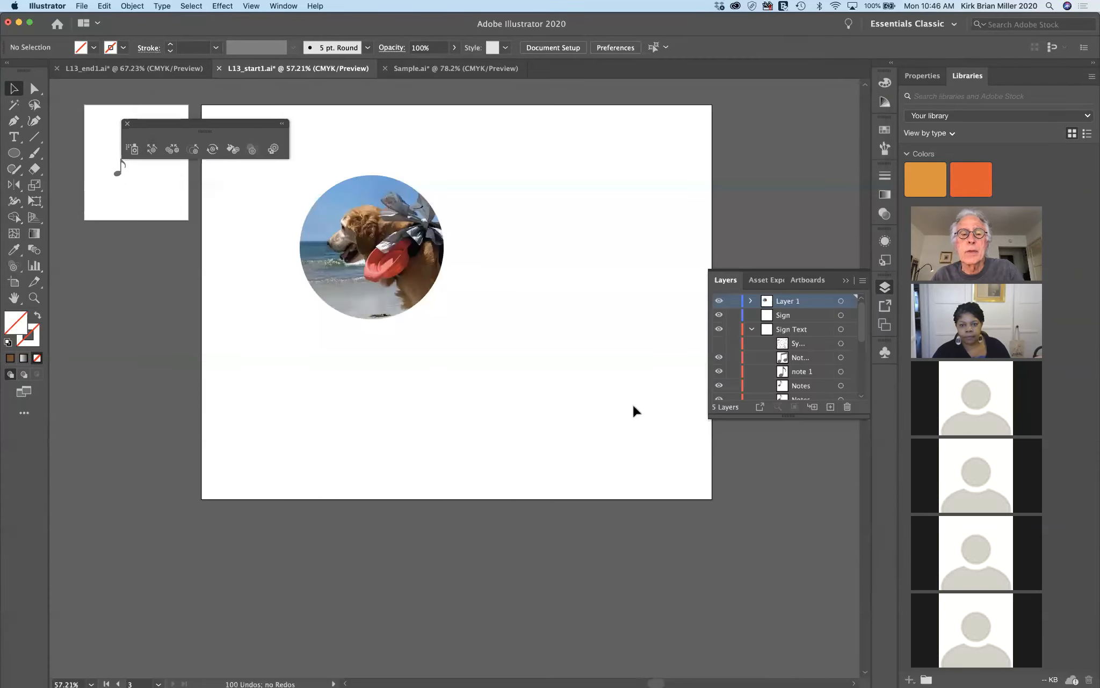
Draw a circle about 3.5 in wide beside the cropped dog photo and fill it with the brown swirl pattern swatch
left_click(14, 152)
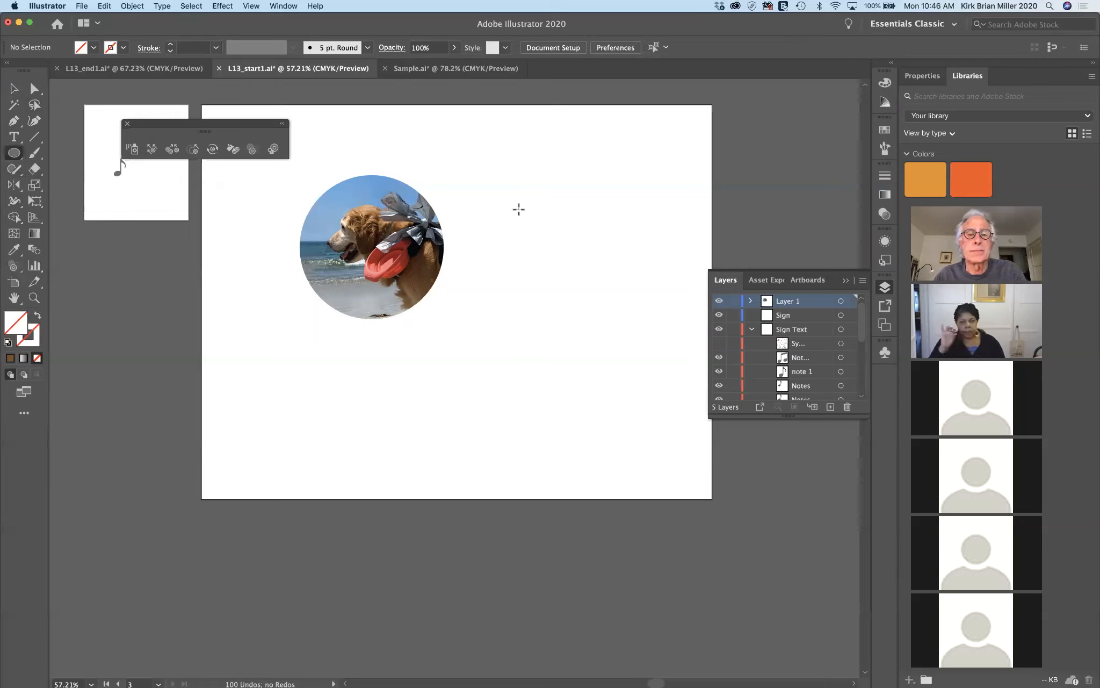
left_click_drag(519, 210, 648, 371)
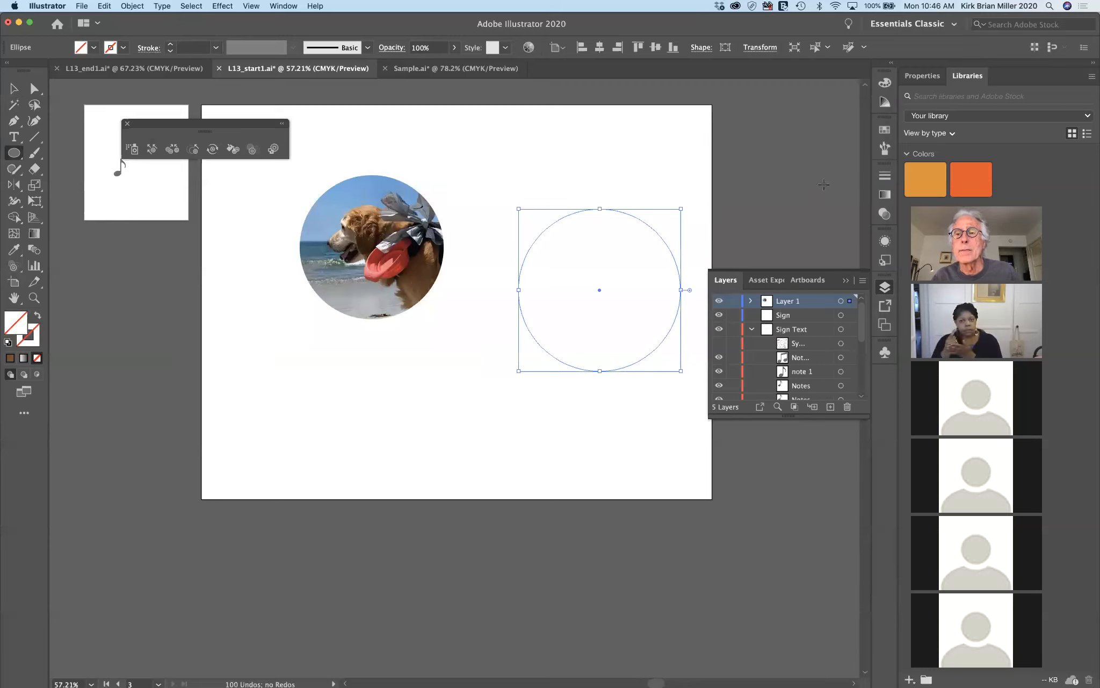
left_click(885, 130)
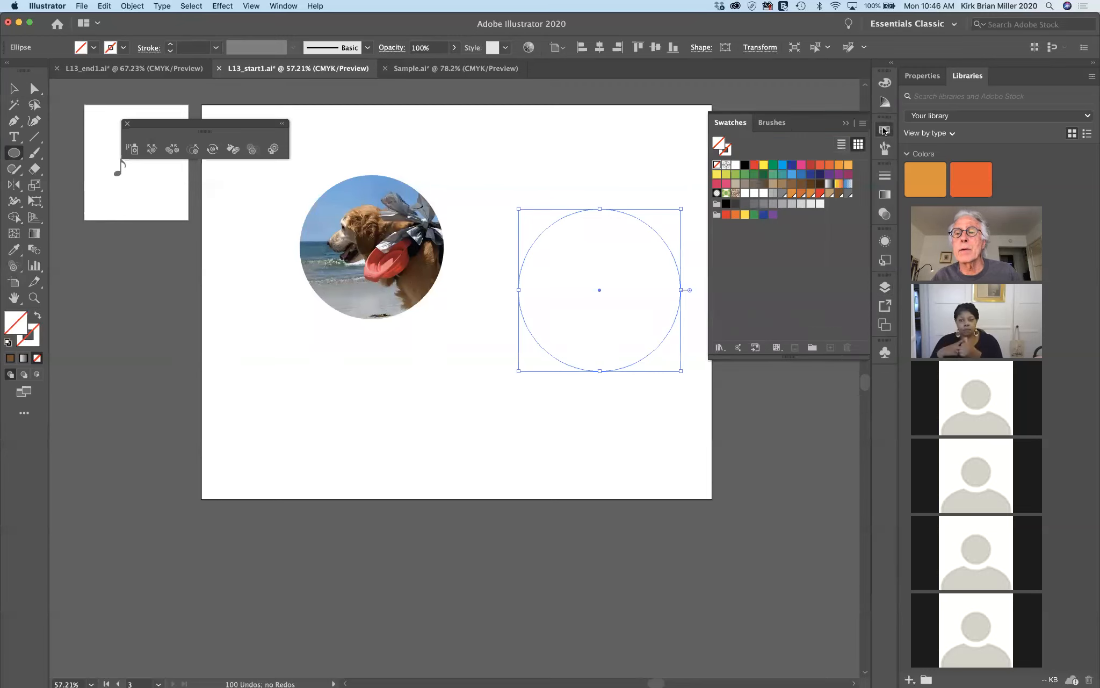
left_click(735, 193)
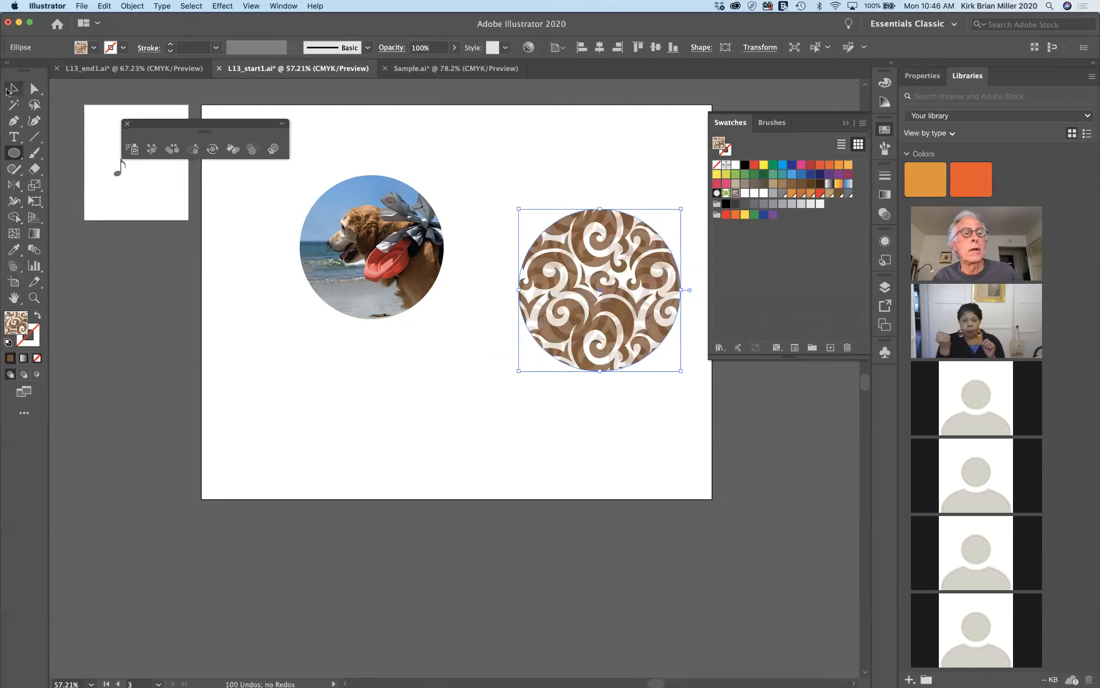
Move the swirl-patterned circle slightly down and closer to the dog photo, keeping it selected
left_click(8, 89)
left_click(444, 392)
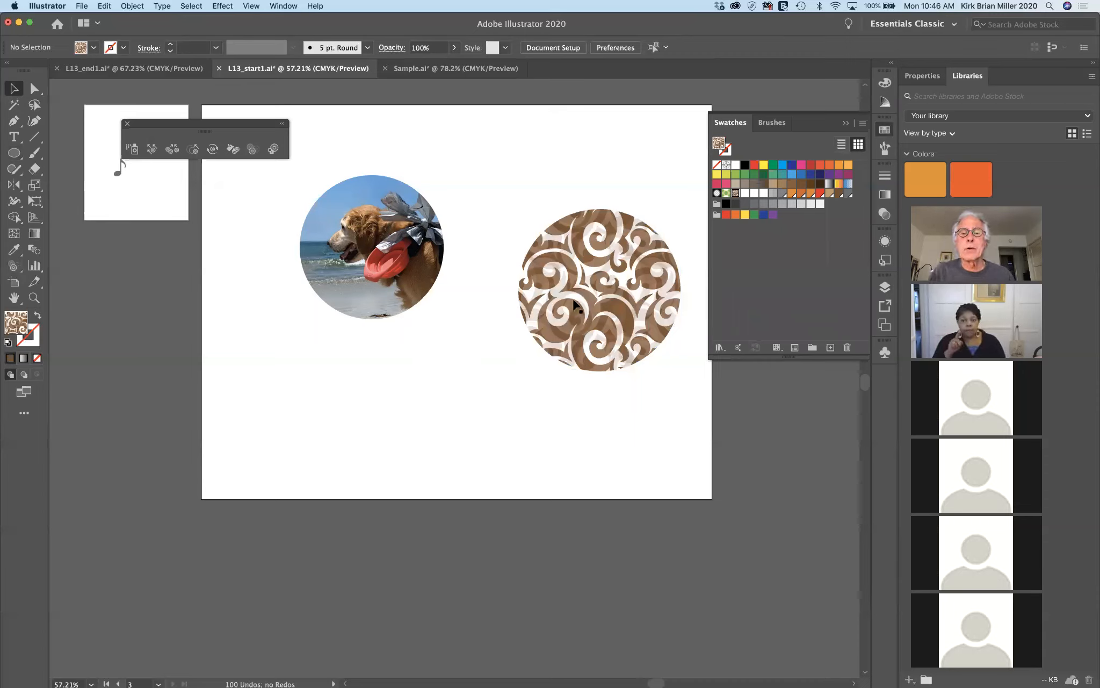
left_click_drag(573, 301, 530, 317)
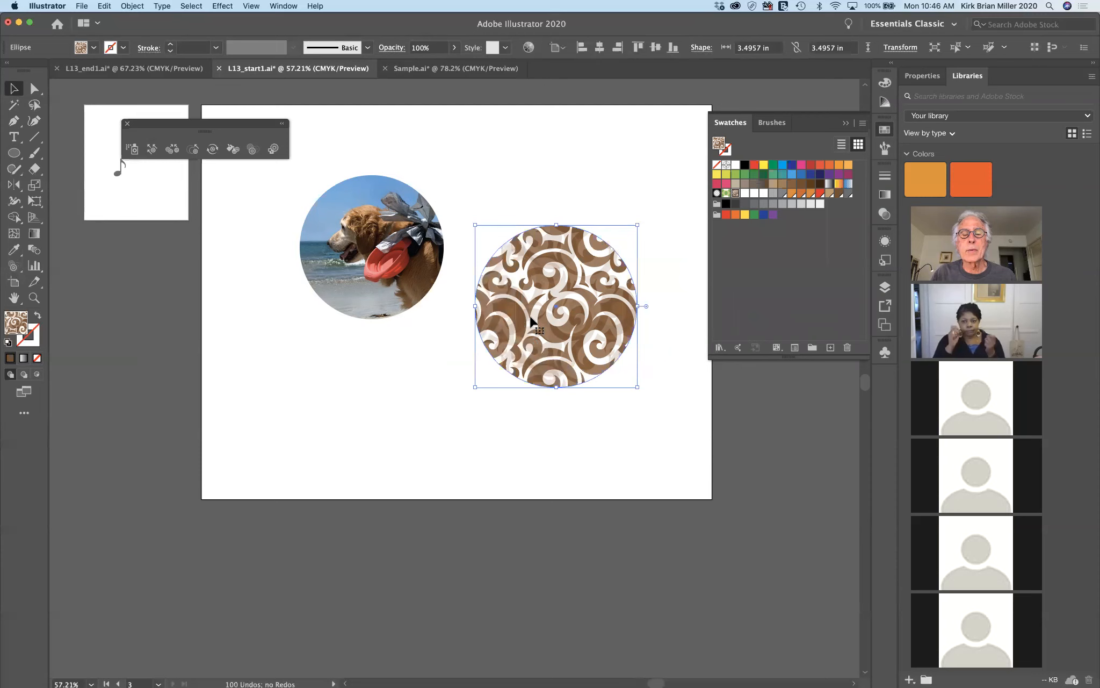
left_click(531, 178)
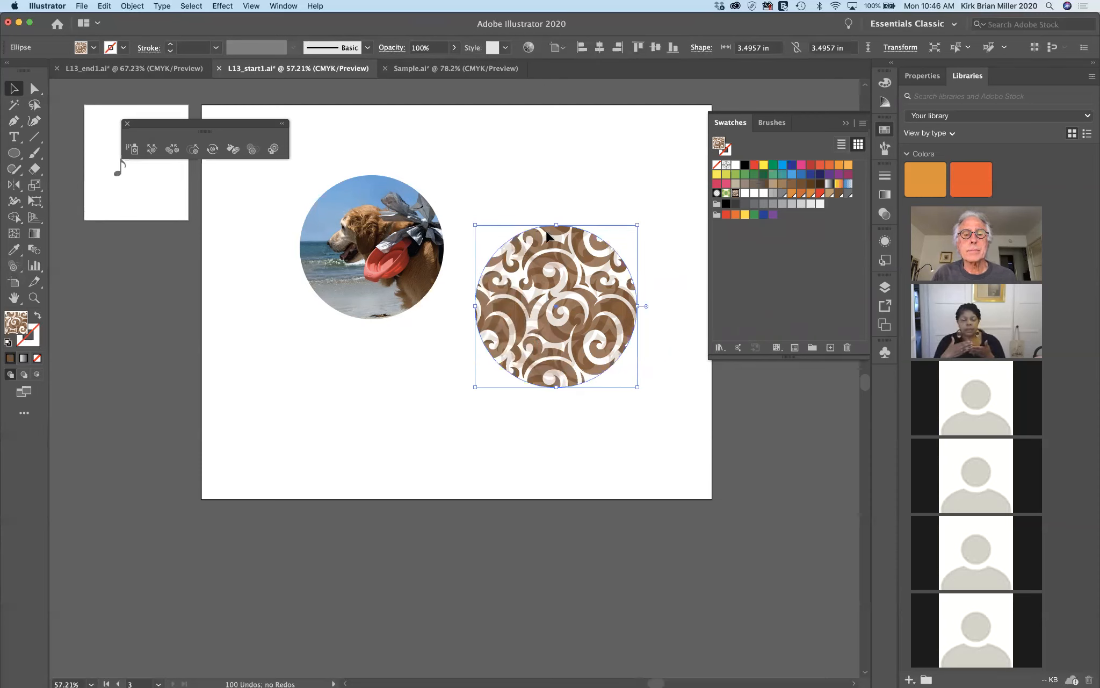
left_click(541, 274)
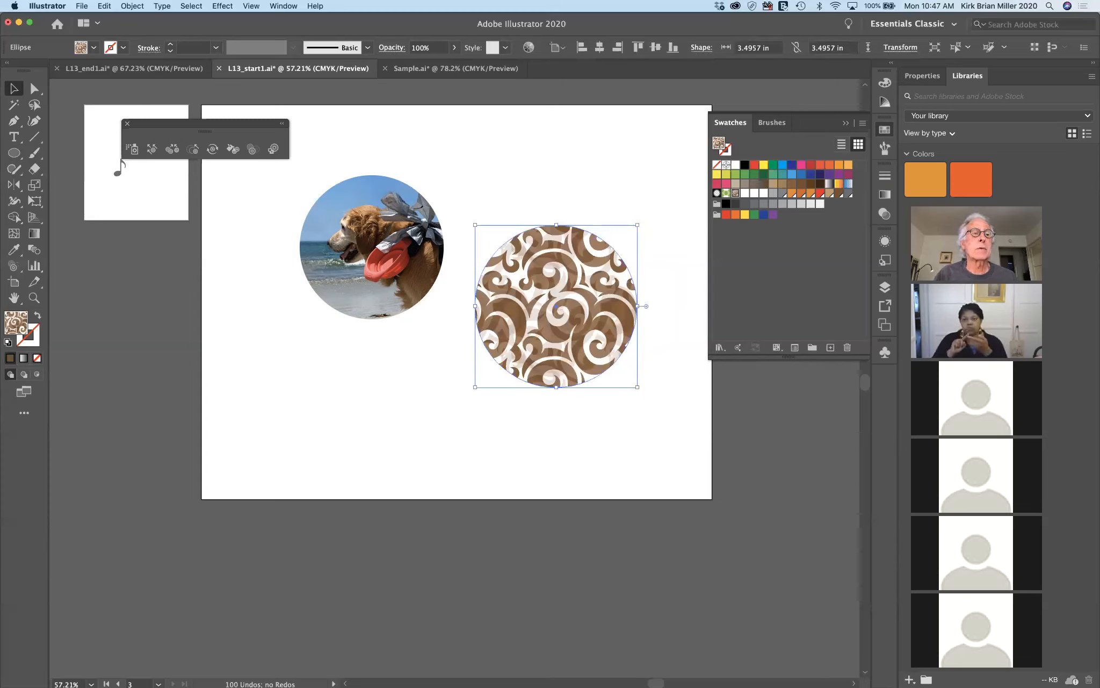
Rasterize the patterned circle in CMYK at Screen (72 ppi) resolution with a white background
left_click(125, 7)
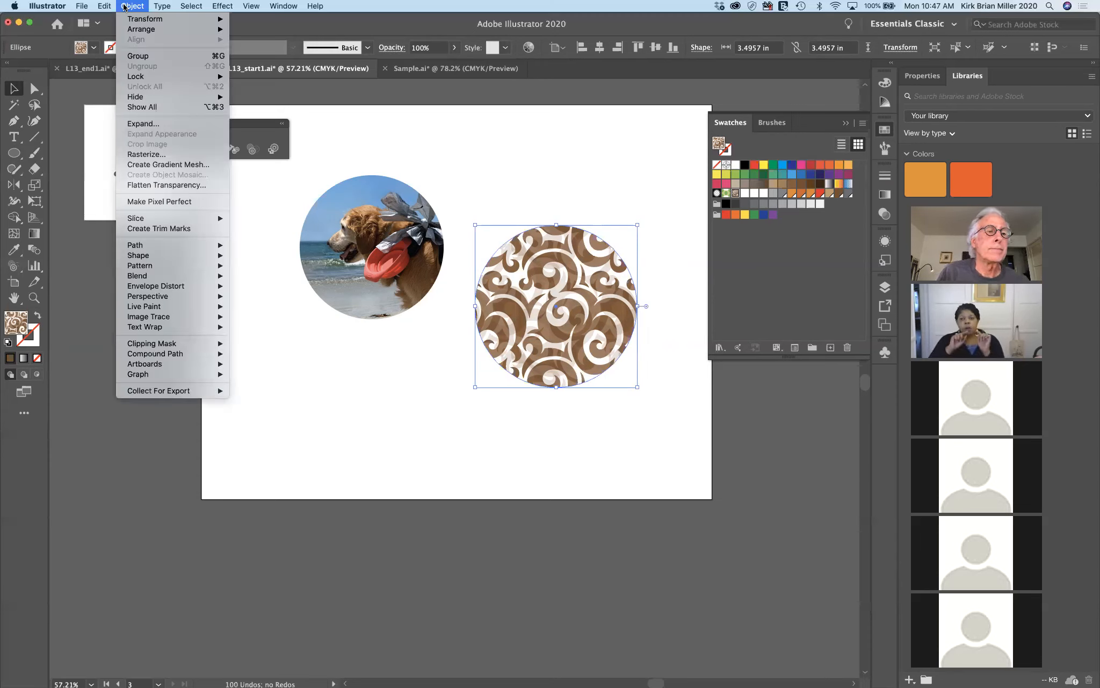
left_click(164, 154)
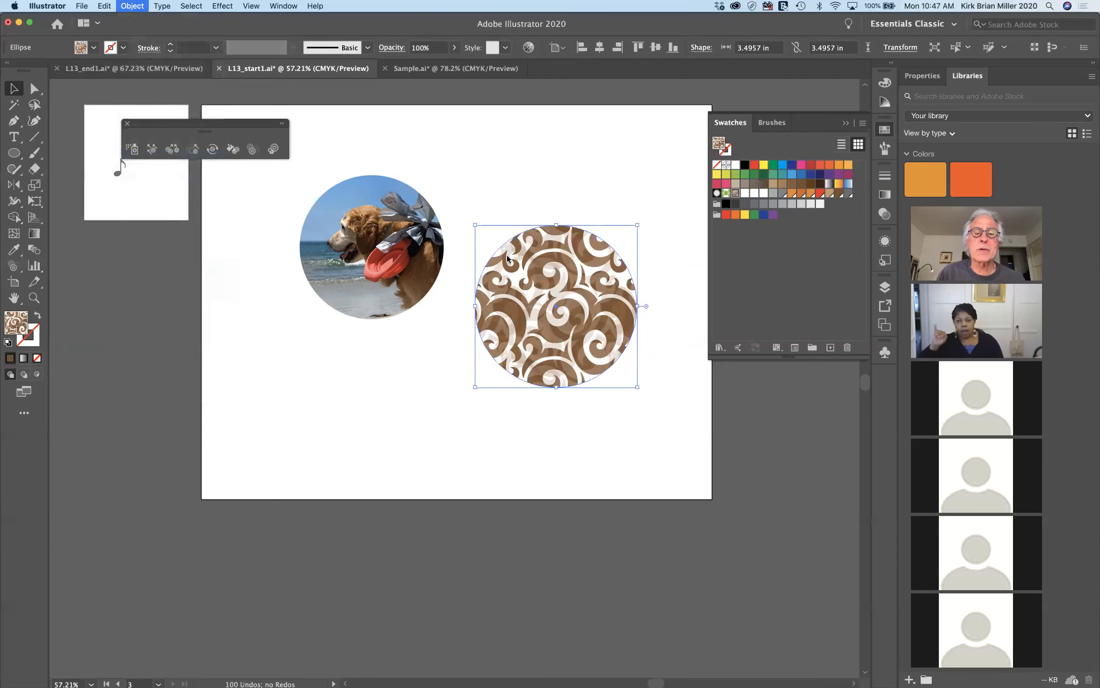
left_click_drag(438, 116, 295, 282)
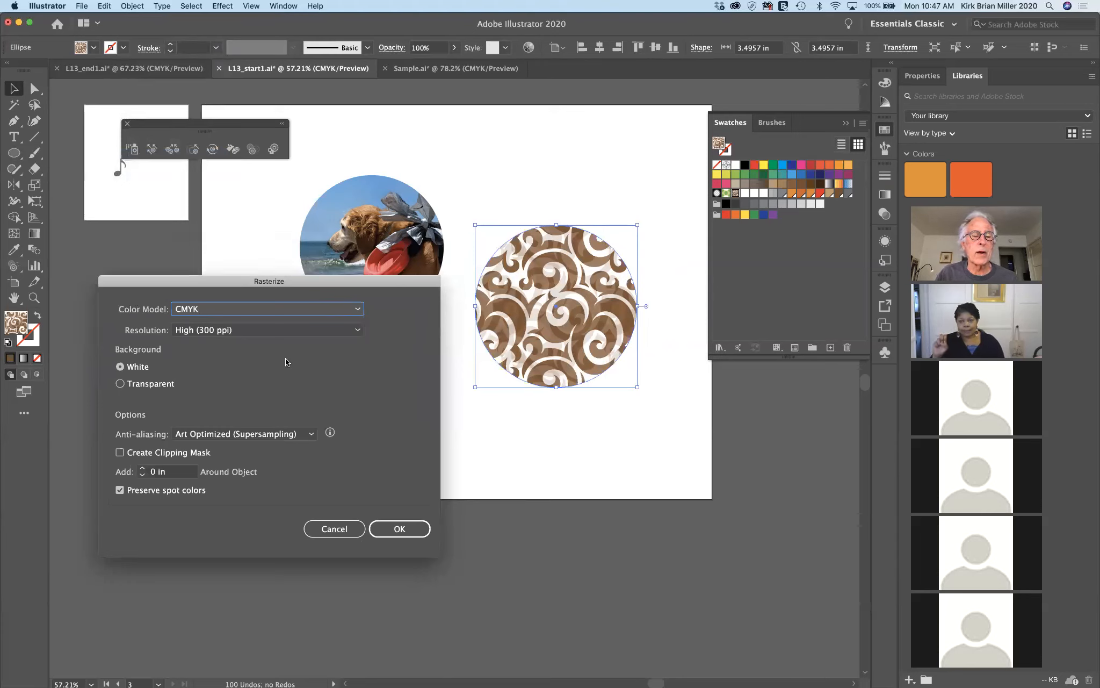
left_click(239, 328)
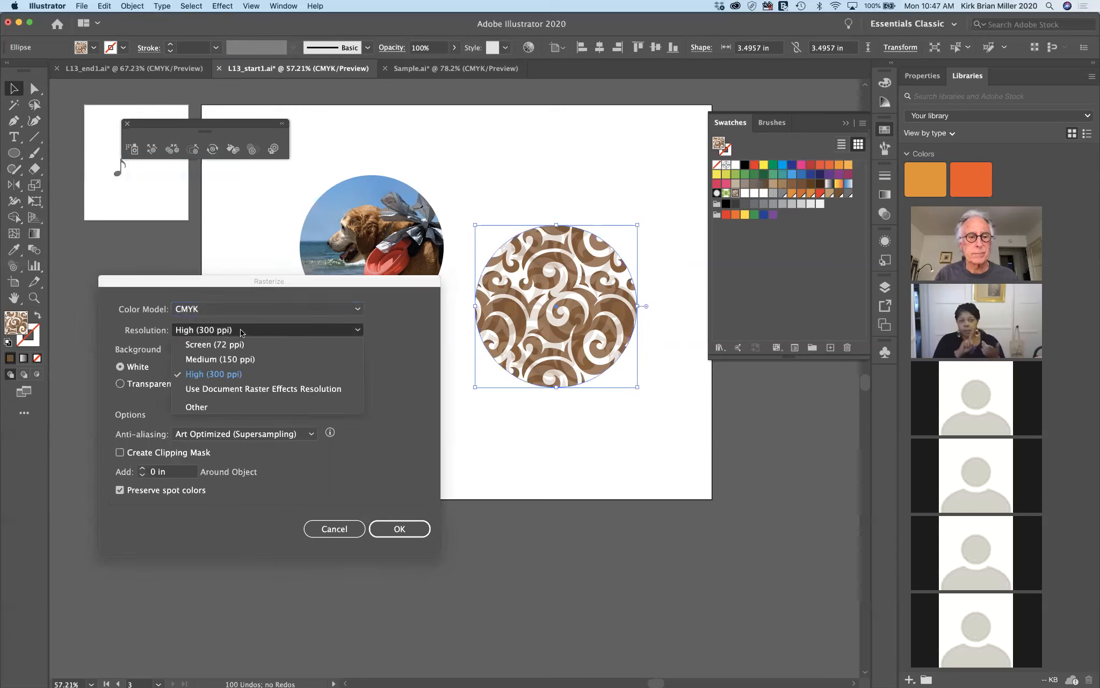
left_click(243, 346)
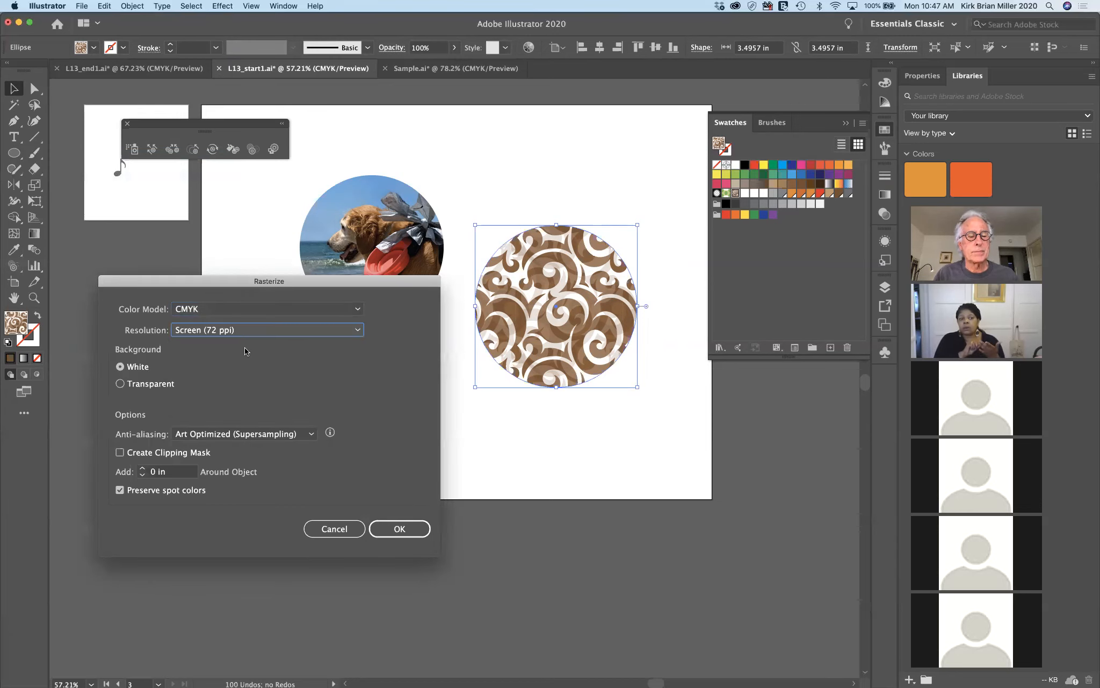
left_click(399, 528)
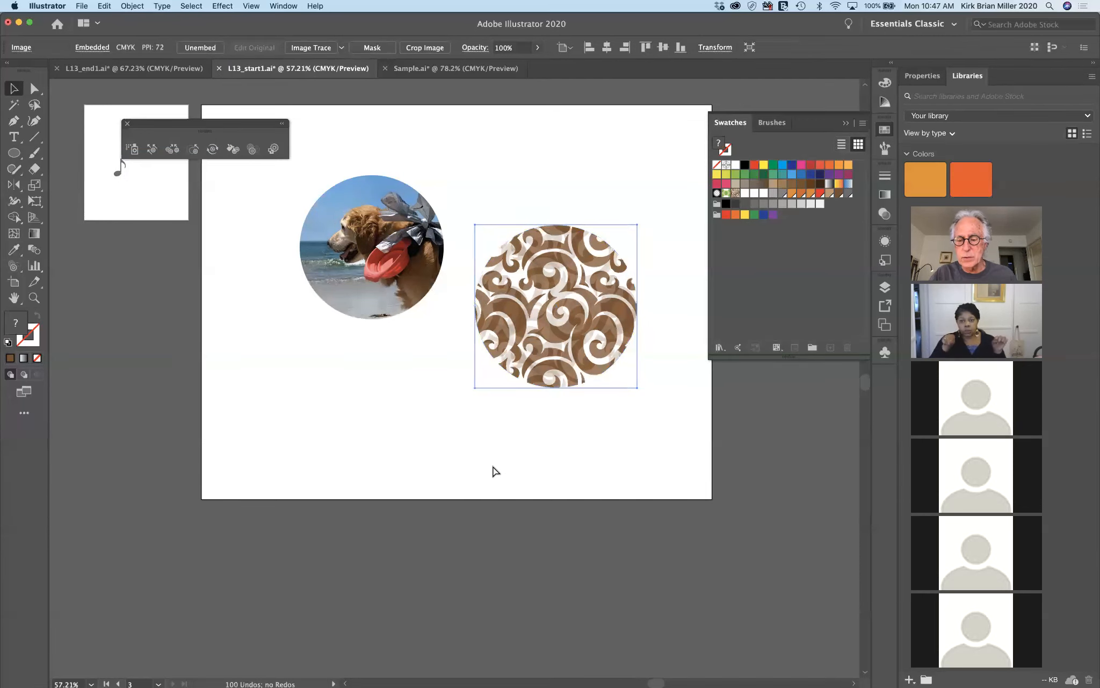
Inspect the rasterized circle's pixel quality up close at 300% and 200%, return to the overall view, and deselect it
key("super+1")
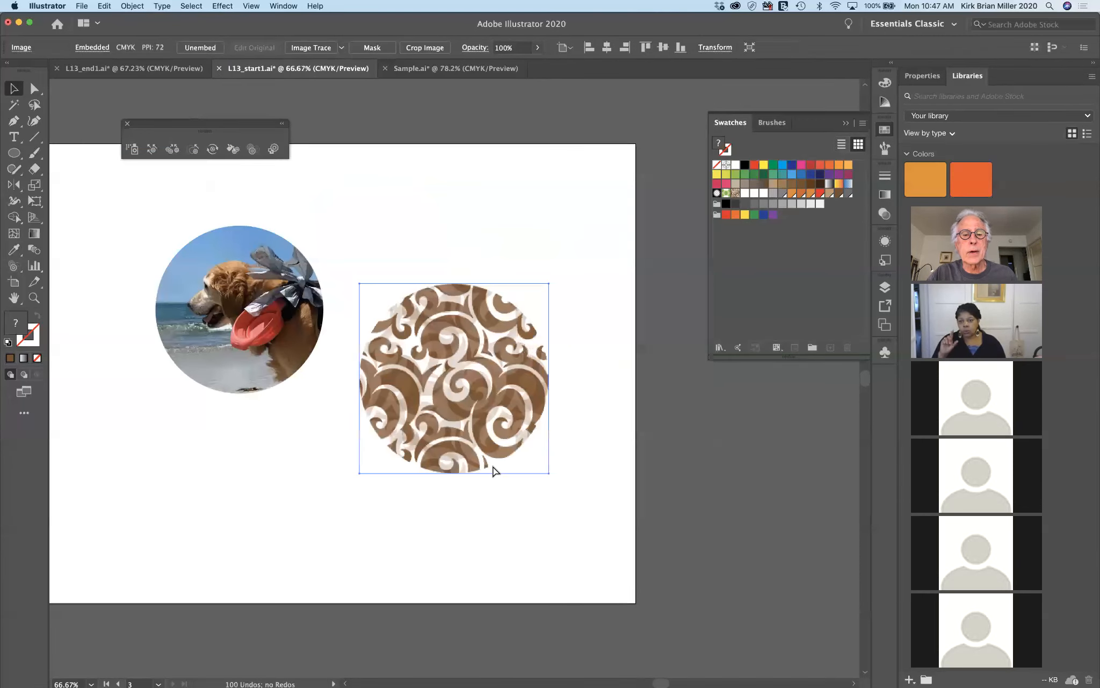
key("super+equal")
key("super+equal")
key("super+equal")
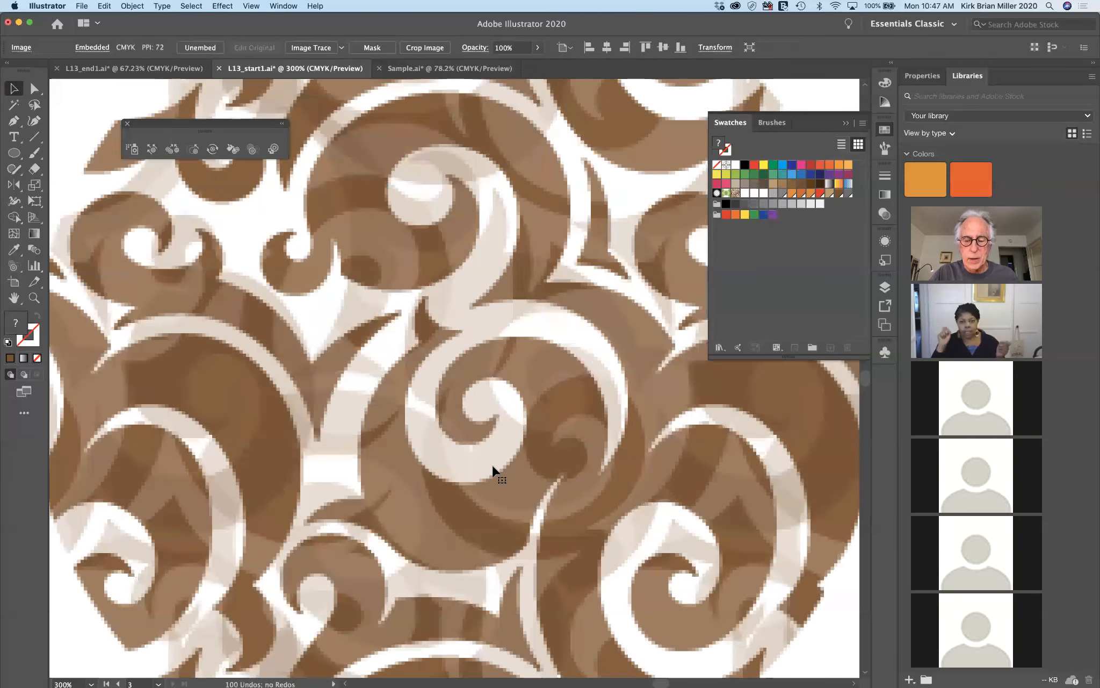
key("super+minus")
key("super+minus")
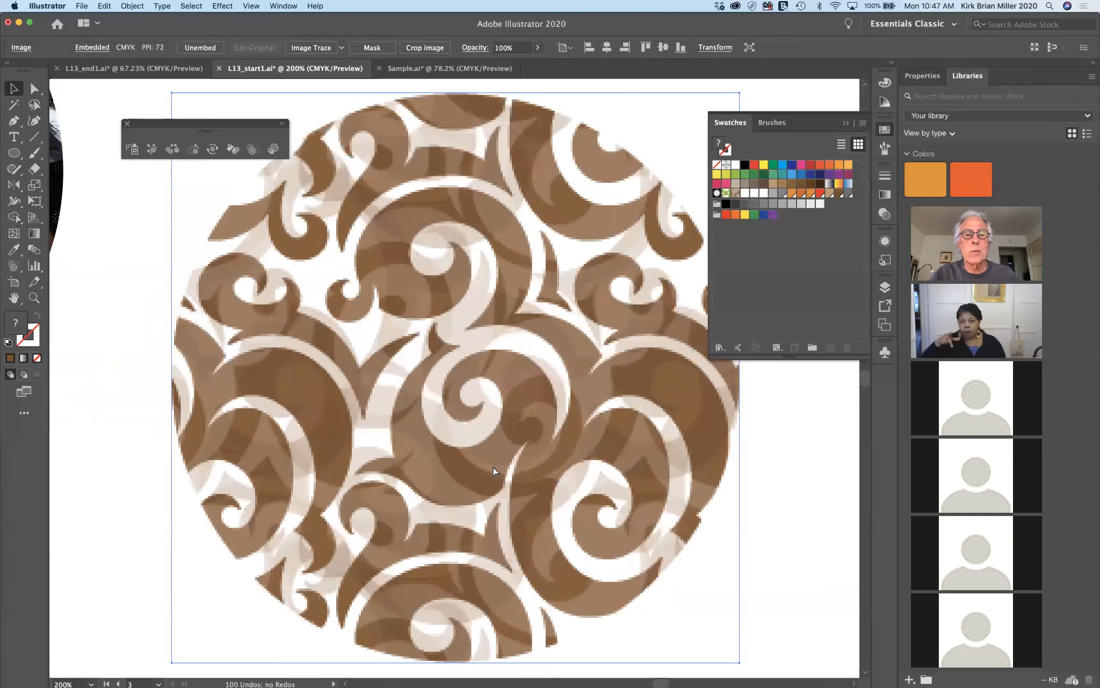
key("super+minus")
key("super+minus")
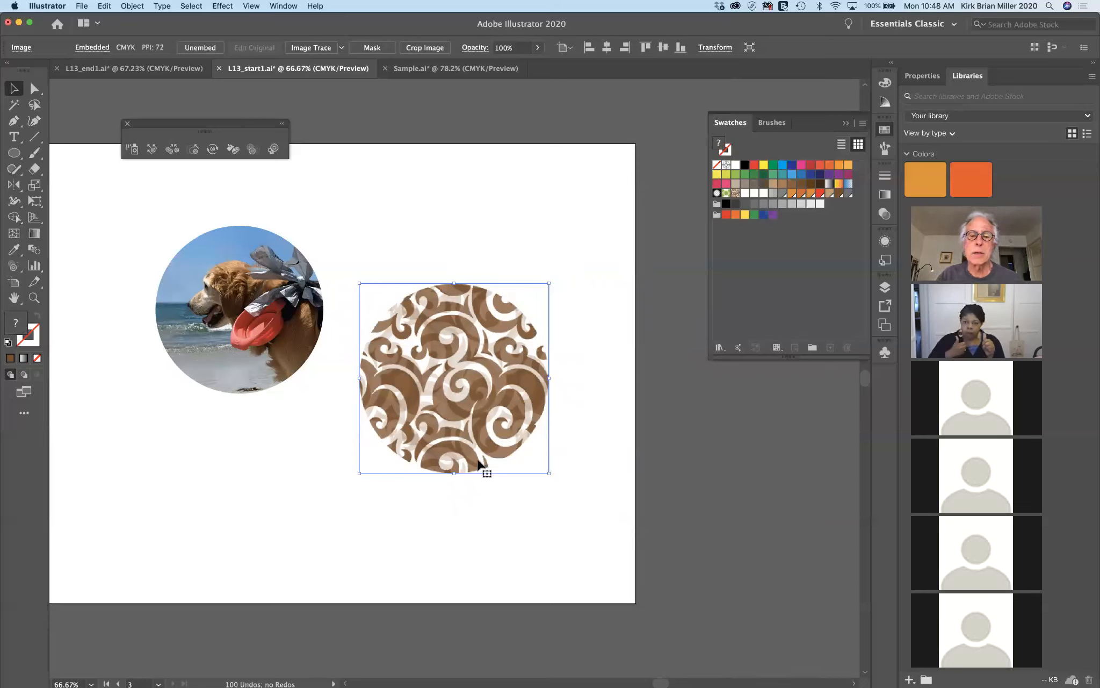
left_click(488, 495)
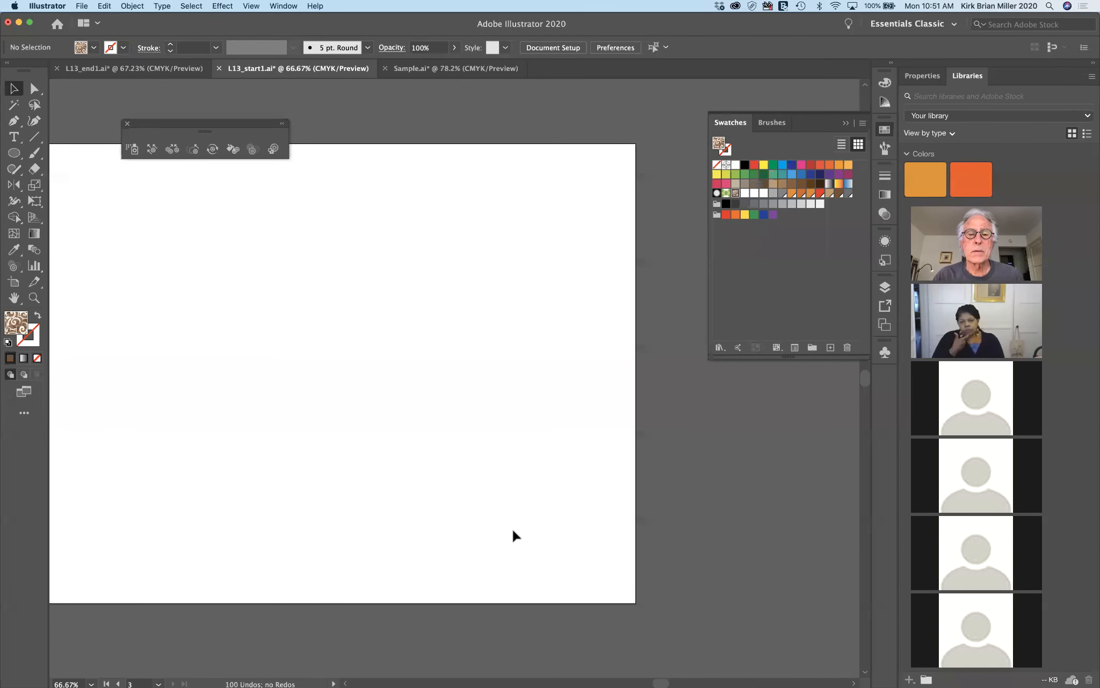
Show the Appearance panel near the blank artboard's upper-right corner, lengthened to fit all attributes, with Swatches and Graphic Styles collapsed
scroll(512, 527, "left", 3)
scroll(513, 528, "right", 1)
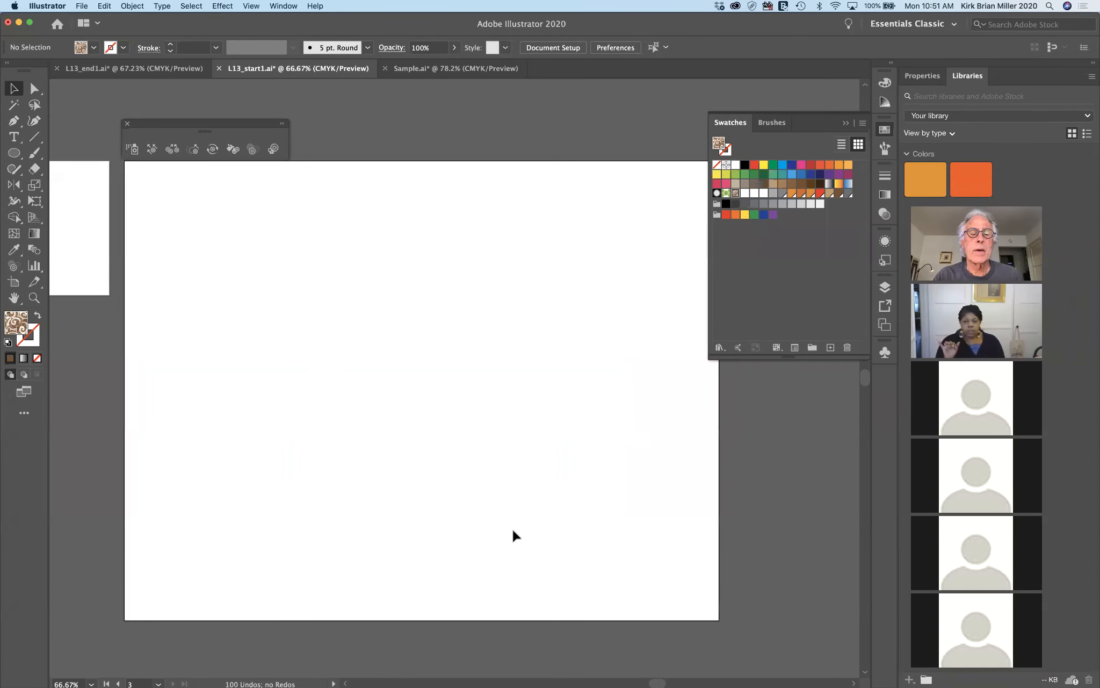
left_click(843, 121)
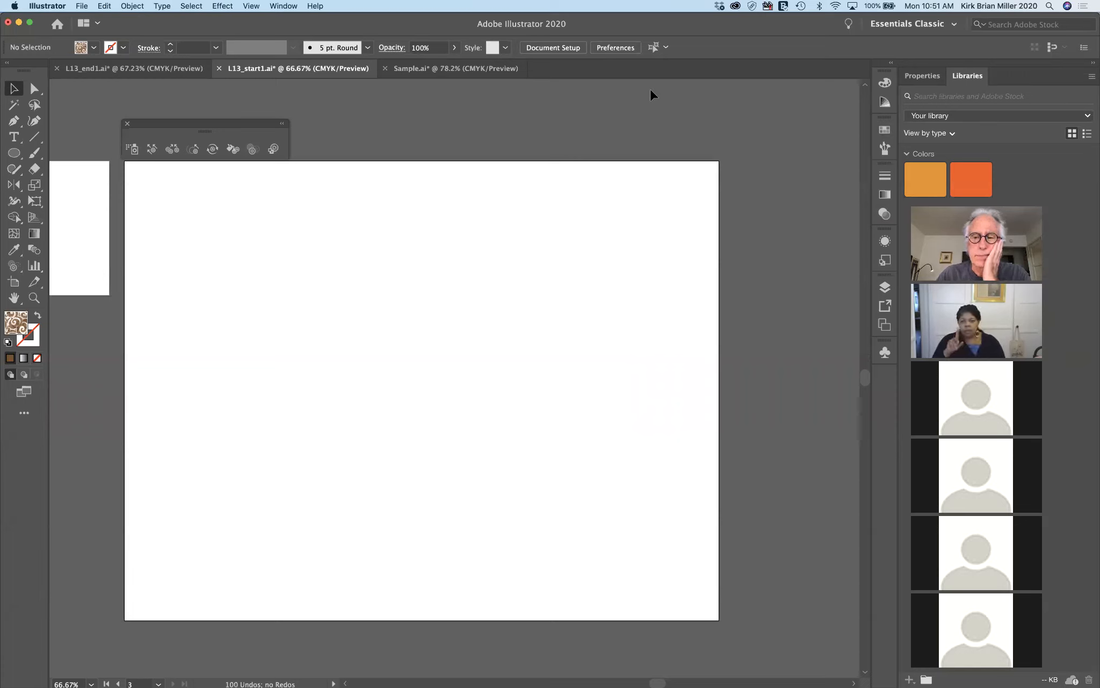
left_click(290, 8)
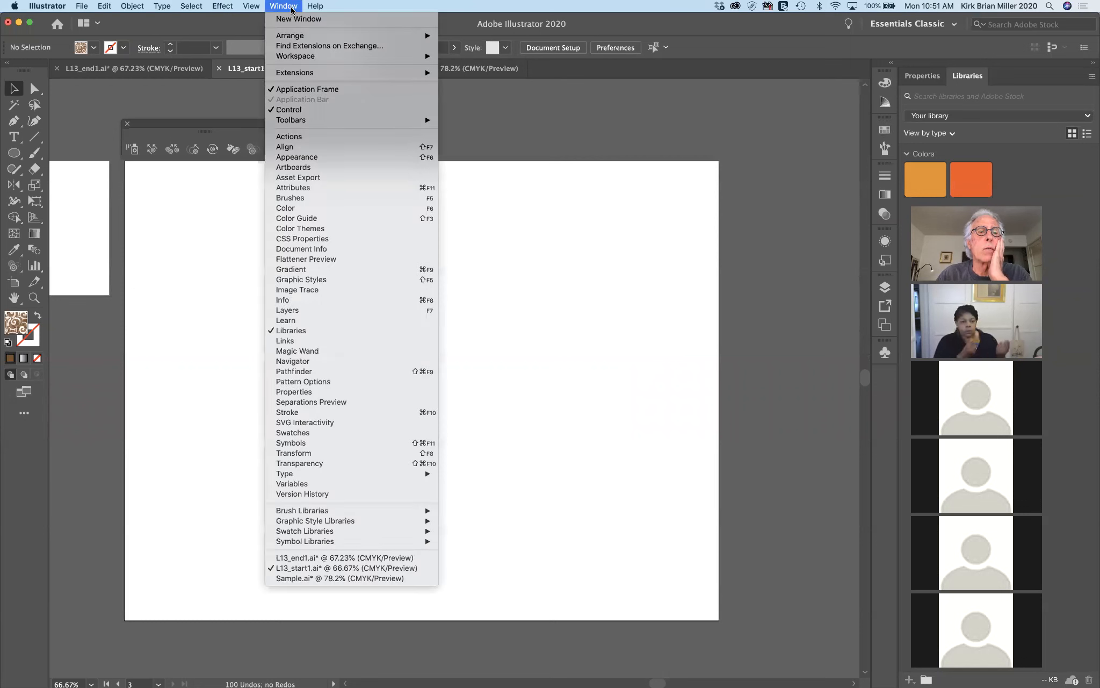
left_click(312, 157)
left_click_drag(748, 234, 586, 165)
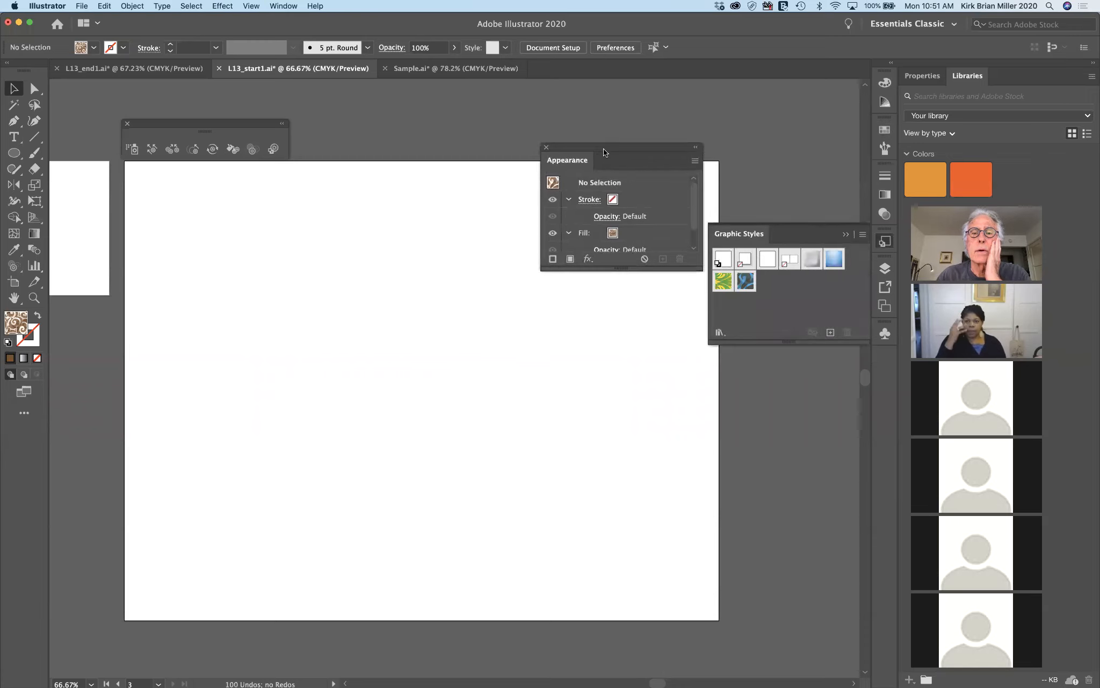
left_click(841, 232)
left_click_drag(637, 147, 785, 116)
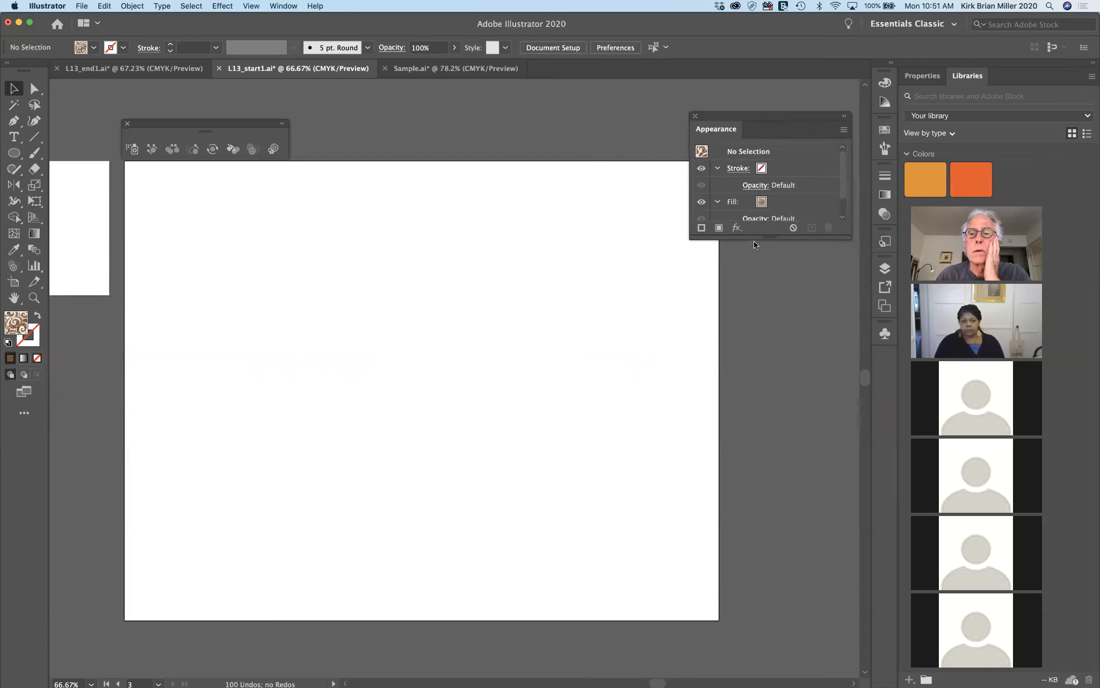
left_click_drag(770, 239, 771, 328)
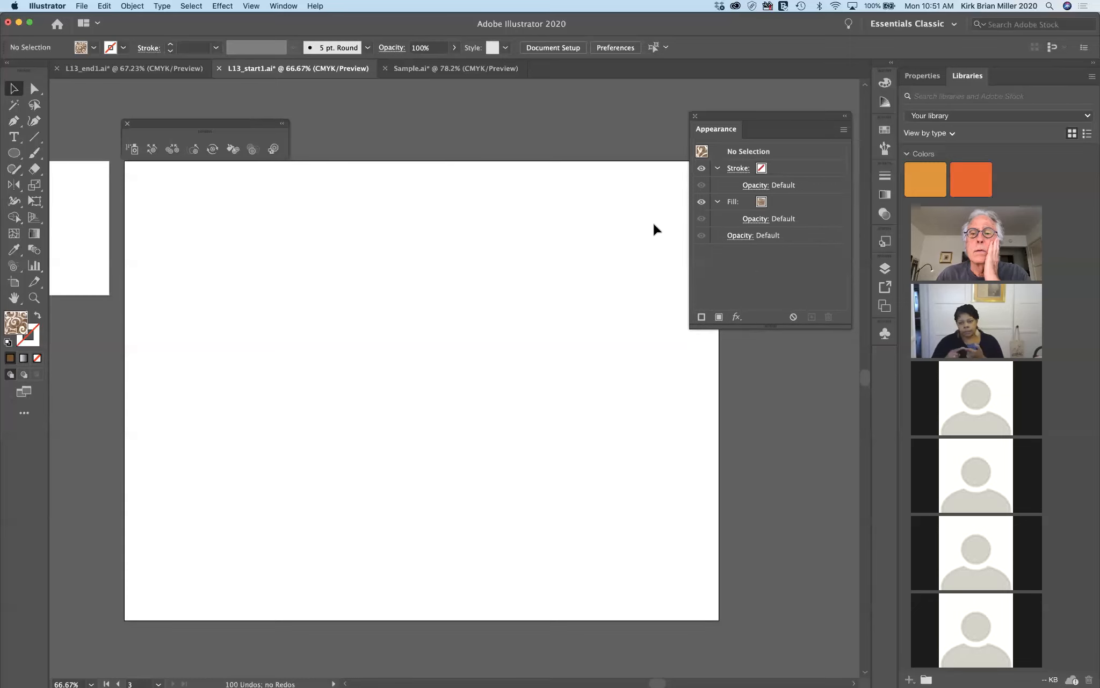
Clear the current appearance, draw a large circle near the artboard's center, and apply the default white fill and black 1 pt stroke
left_click(793, 315)
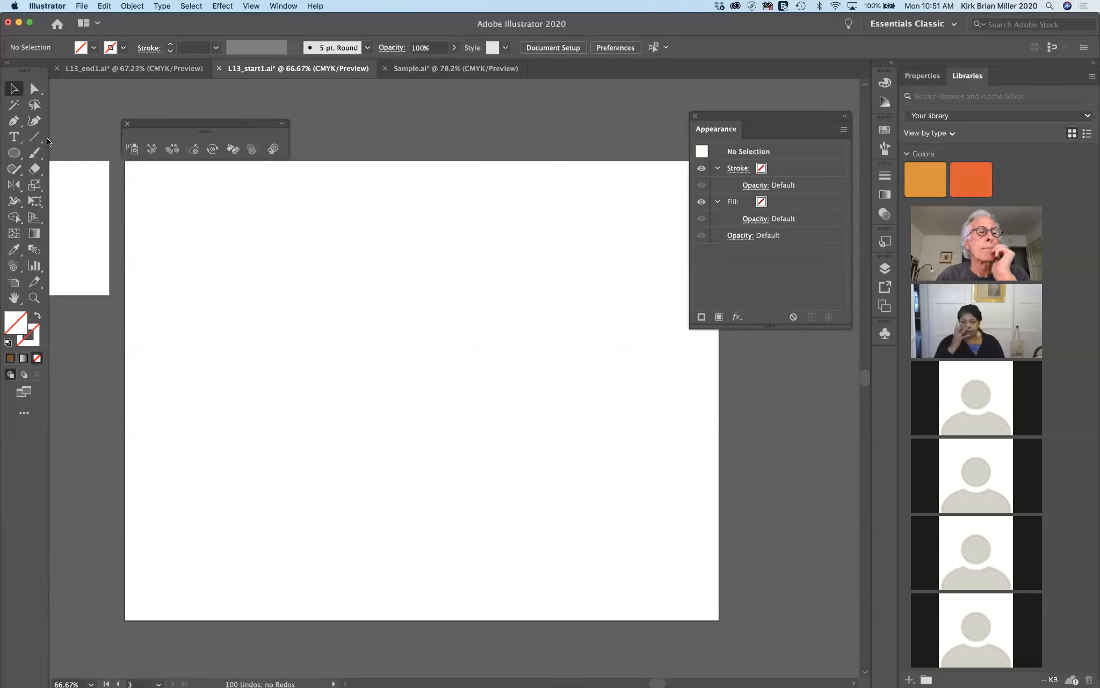
left_click(14, 153)
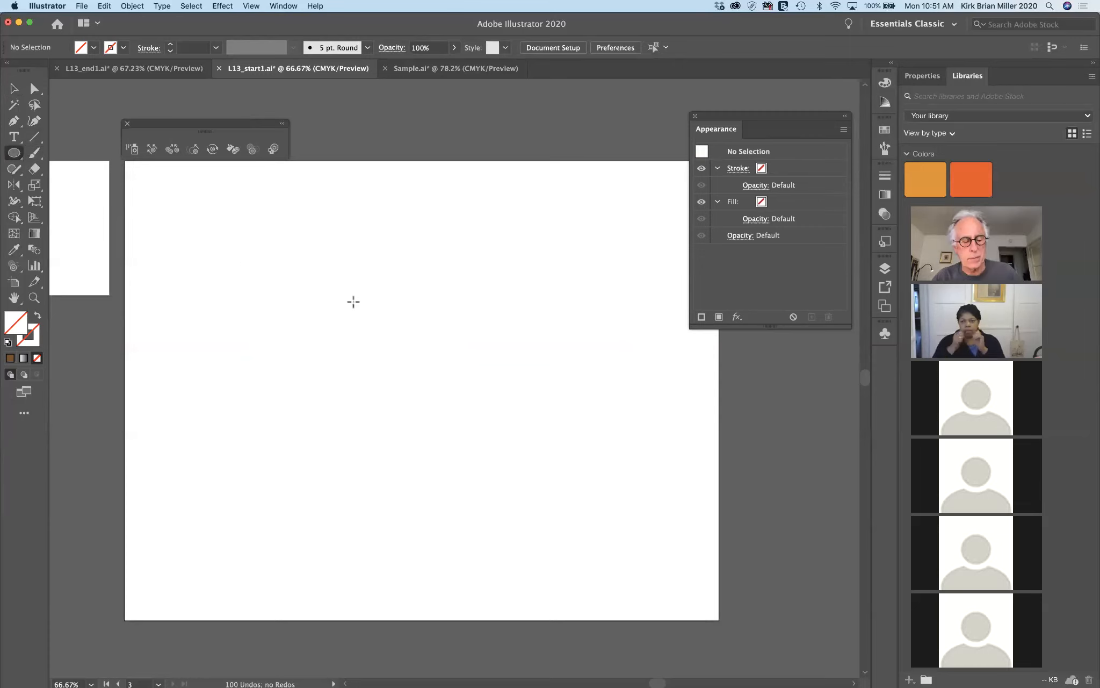
mouse_move(352, 302)
left_mouse_down()
mouse_move(504, 478)
mouse_move(464, 401)
mouse_move(533, 511)
mouse_move(524, 482)
left_mouse_up()
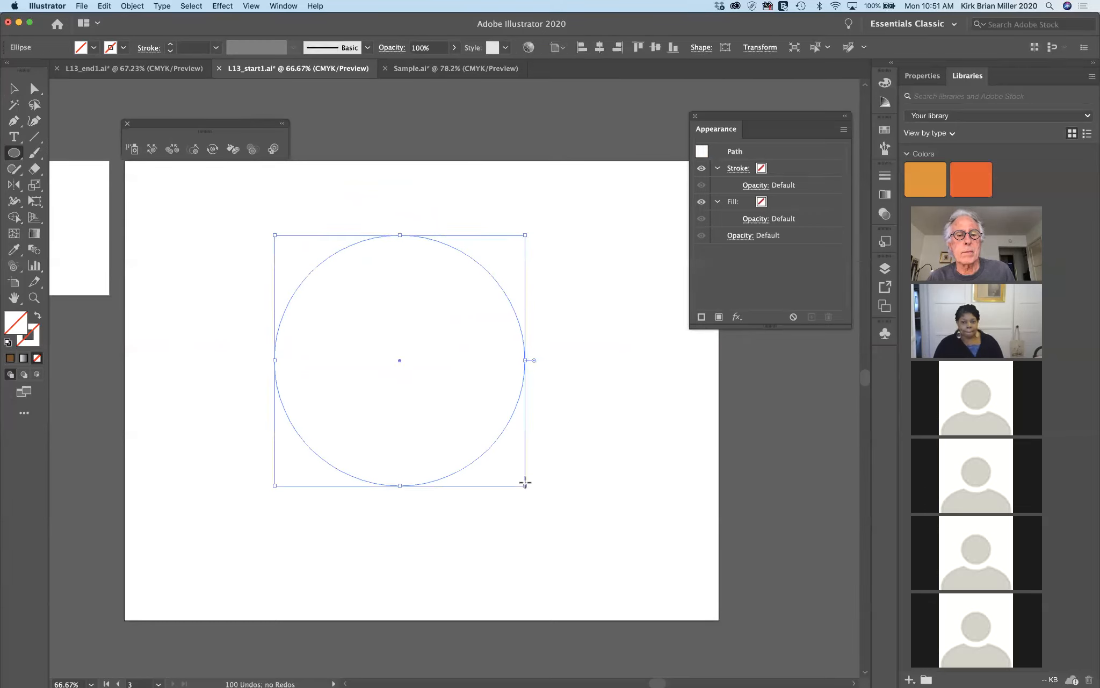
left_click(8, 344)
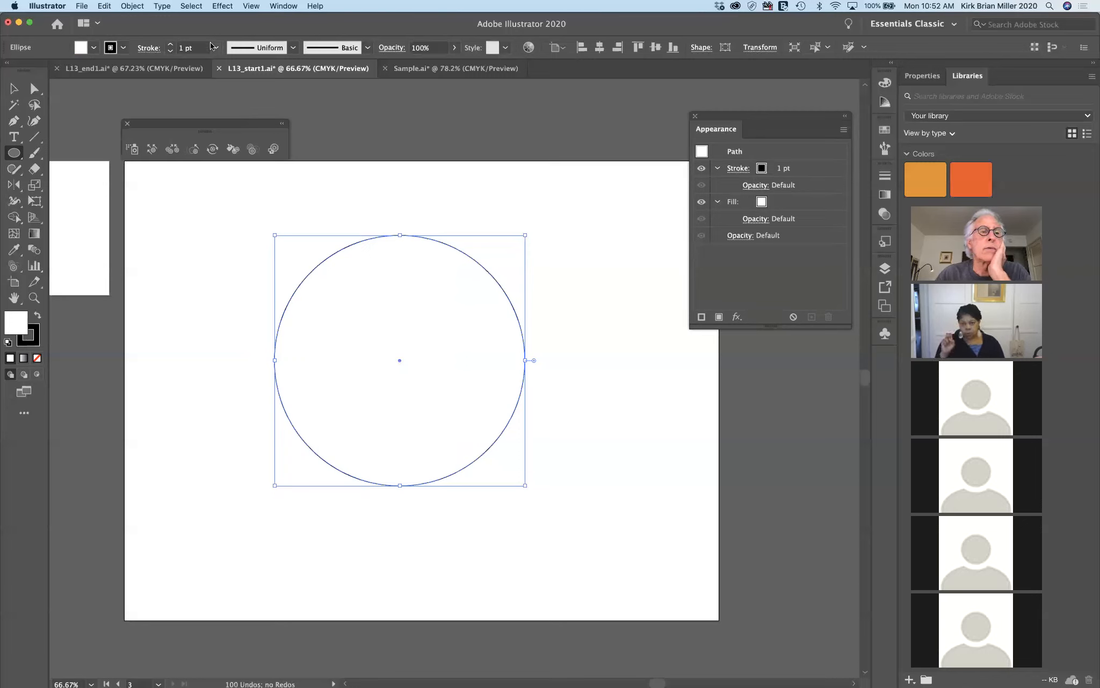
Set the circle's stroke weight to 12 pt
left_click(170, 45)
left_click(170, 45)
left_click(170, 45)
left_click(170, 46)
left_click(170, 45)
left_click(171, 45)
left_click(170, 45)
left_click(170, 45)
left_click(170, 45)
left_click(170, 45)
left_click(171, 45)
left_click(171, 45)
left_click(170, 51)
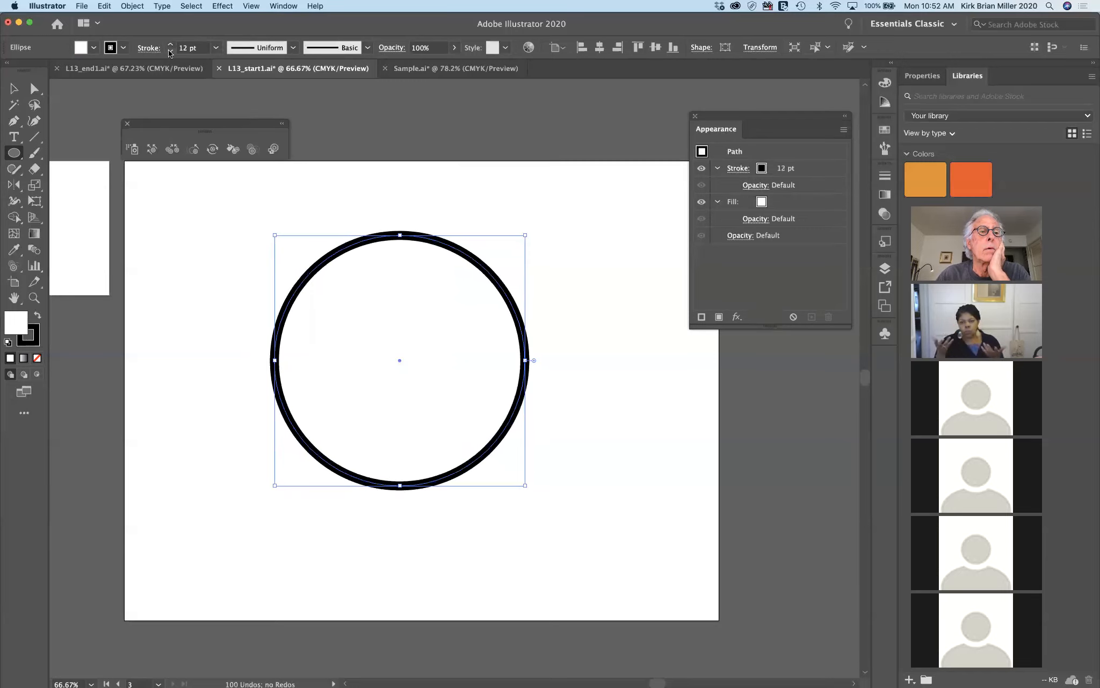
Reduce the circle's stroke weight to 11 pt and fill the circle with the bright pink swatch
left_click(170, 51)
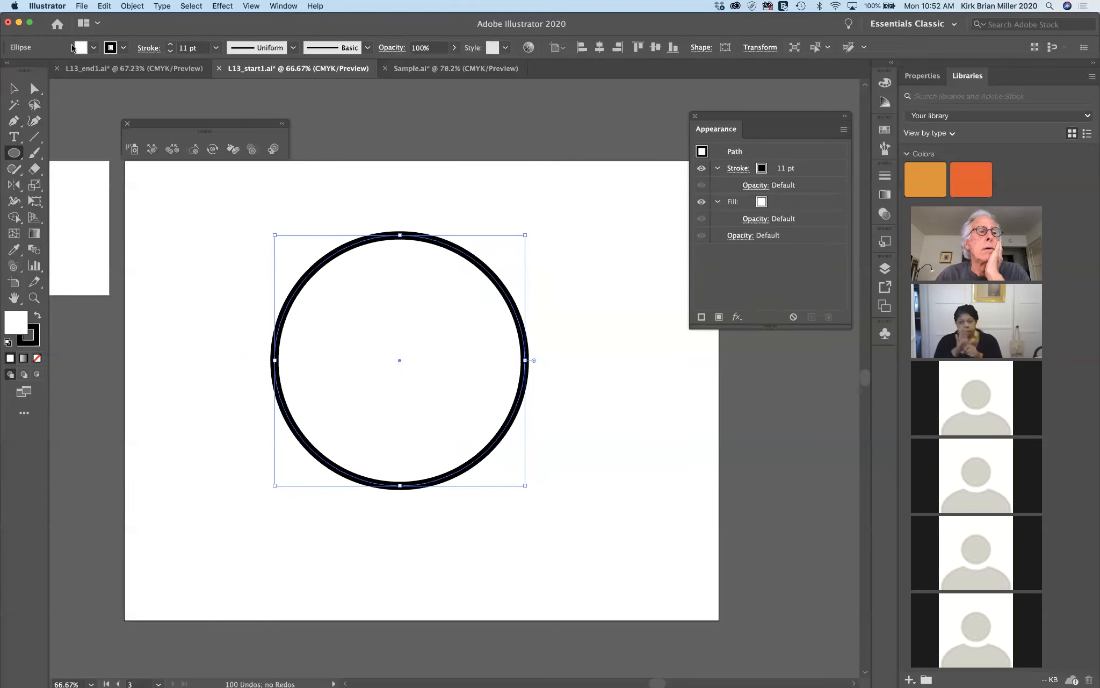
left_click(94, 48)
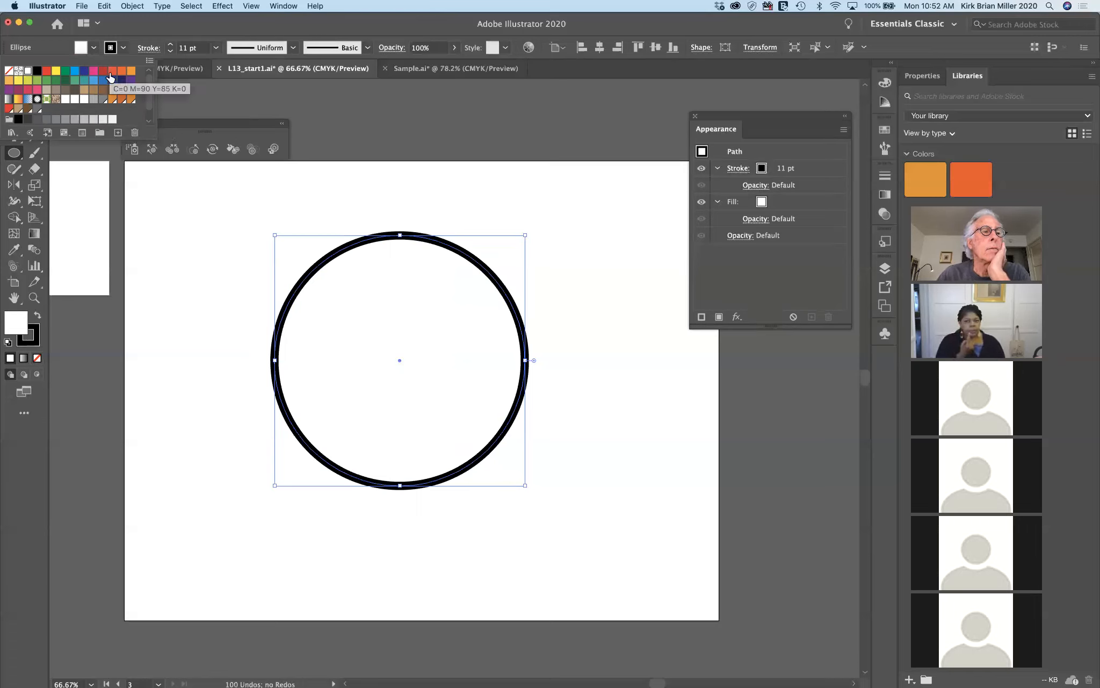
left_click(95, 72)
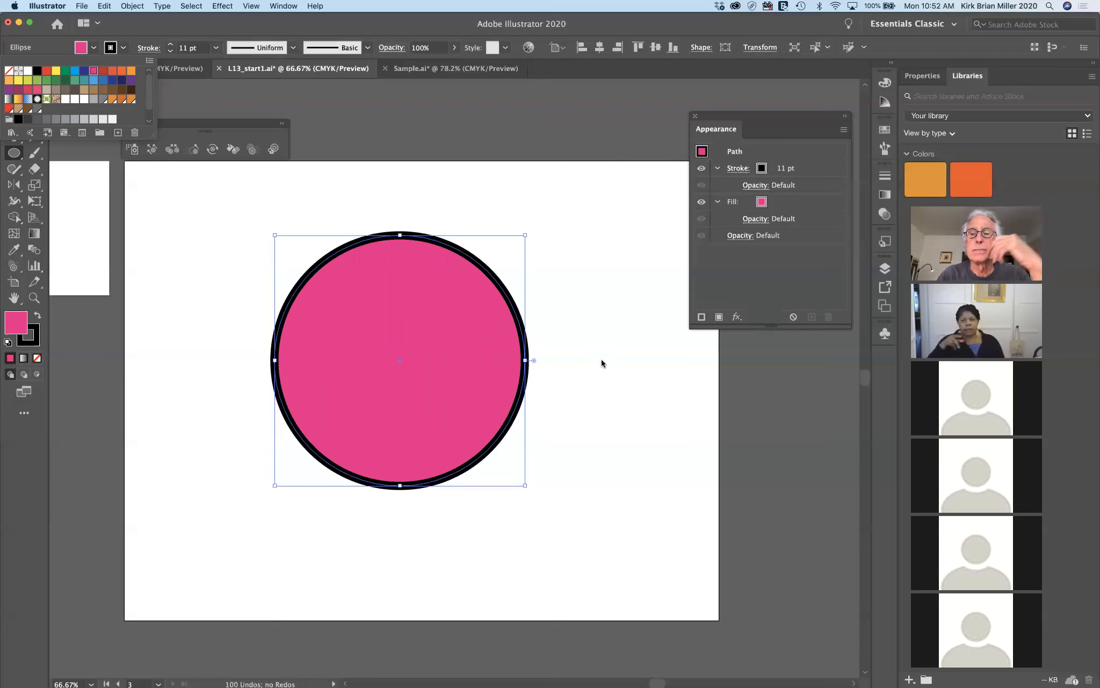
left_click(787, 202)
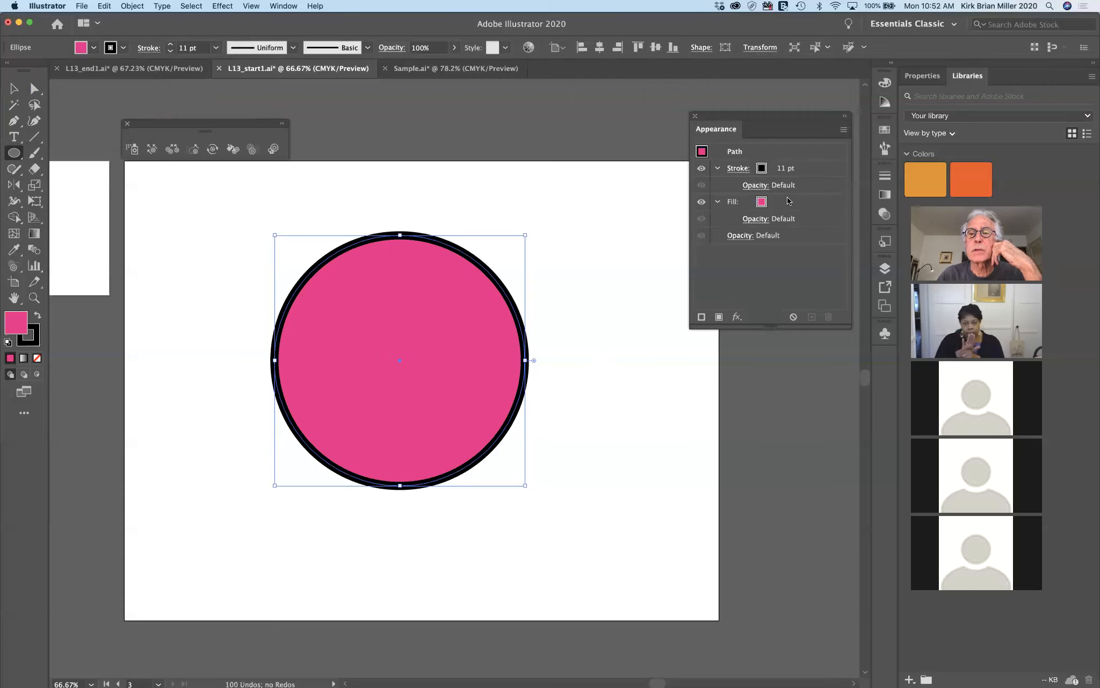
Duplicate the circle's pink fill and apply the brown swirl pattern swatch to the upper copy
left_click(788, 201)
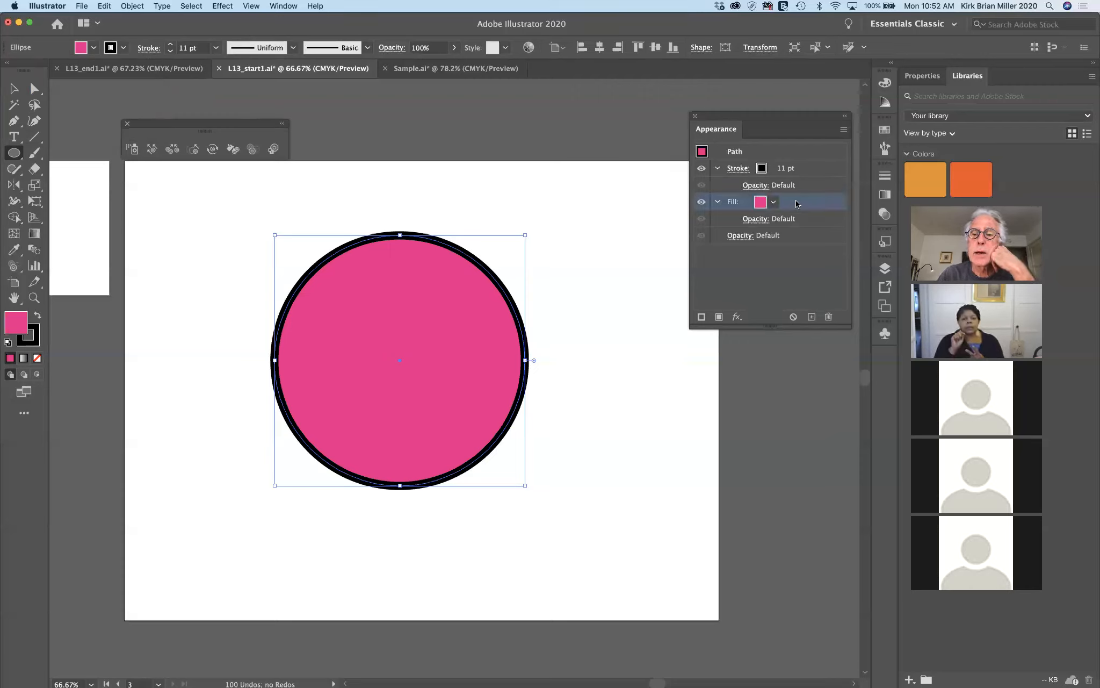
left_click_drag(796, 201, 811, 317)
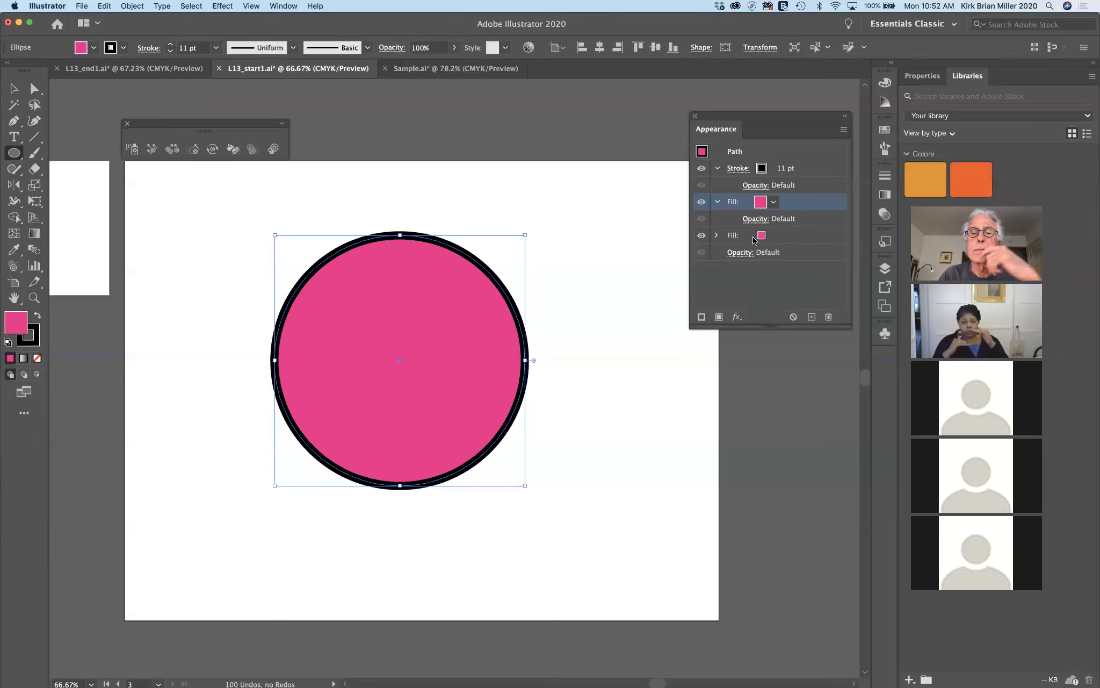
left_click(774, 203)
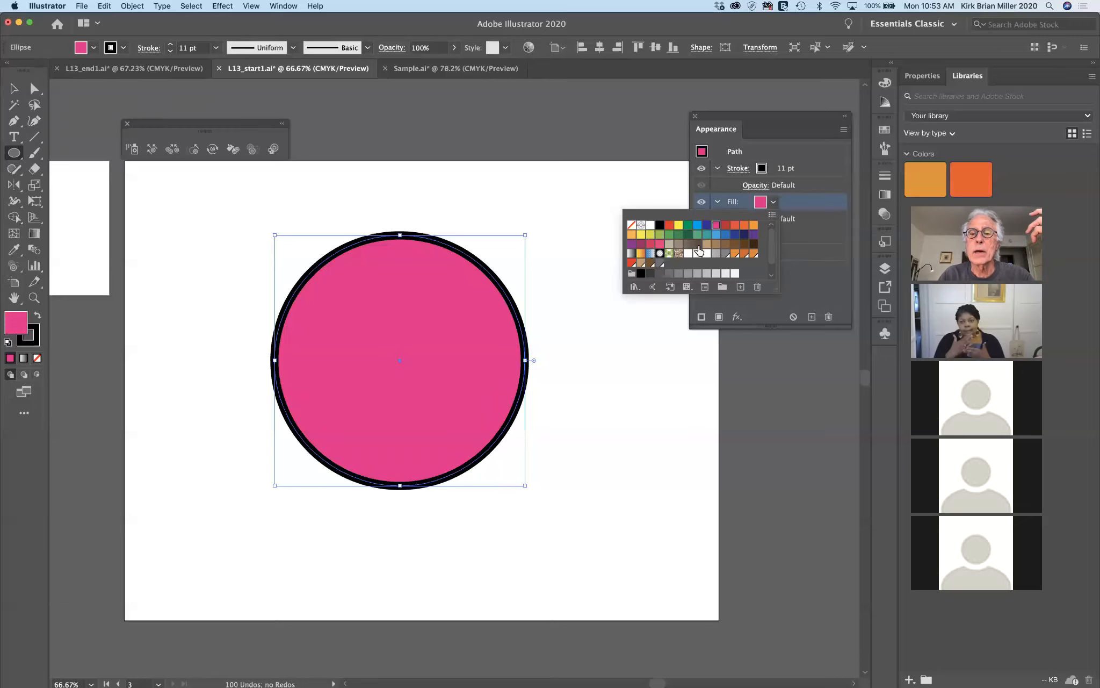
left_click(679, 253)
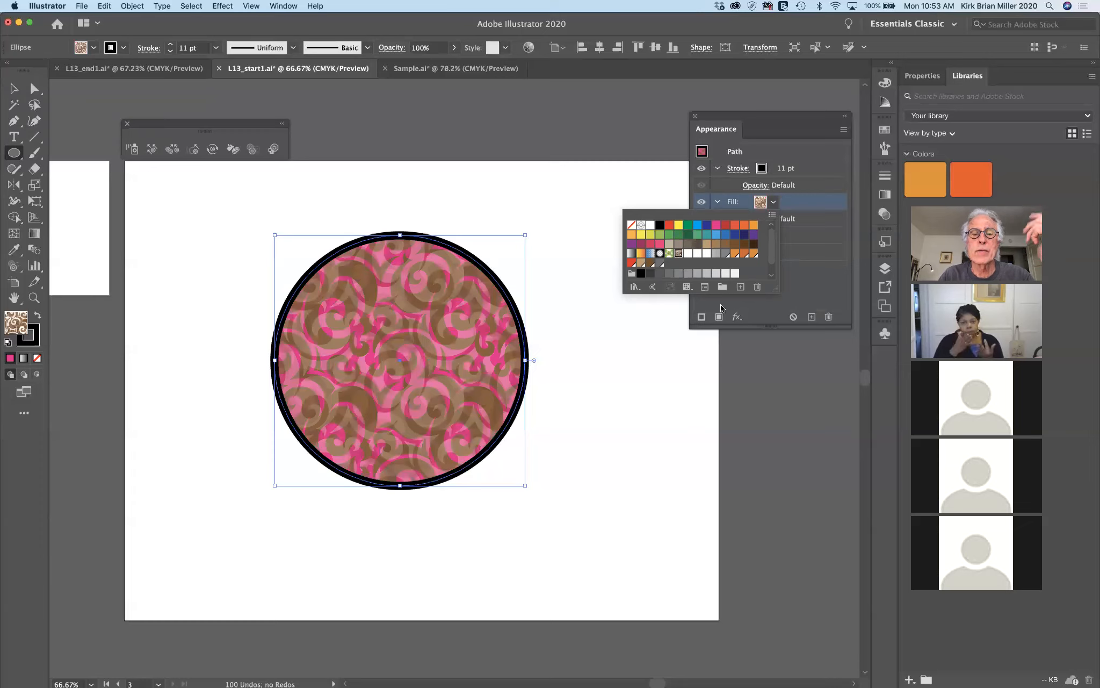
left_click(806, 273)
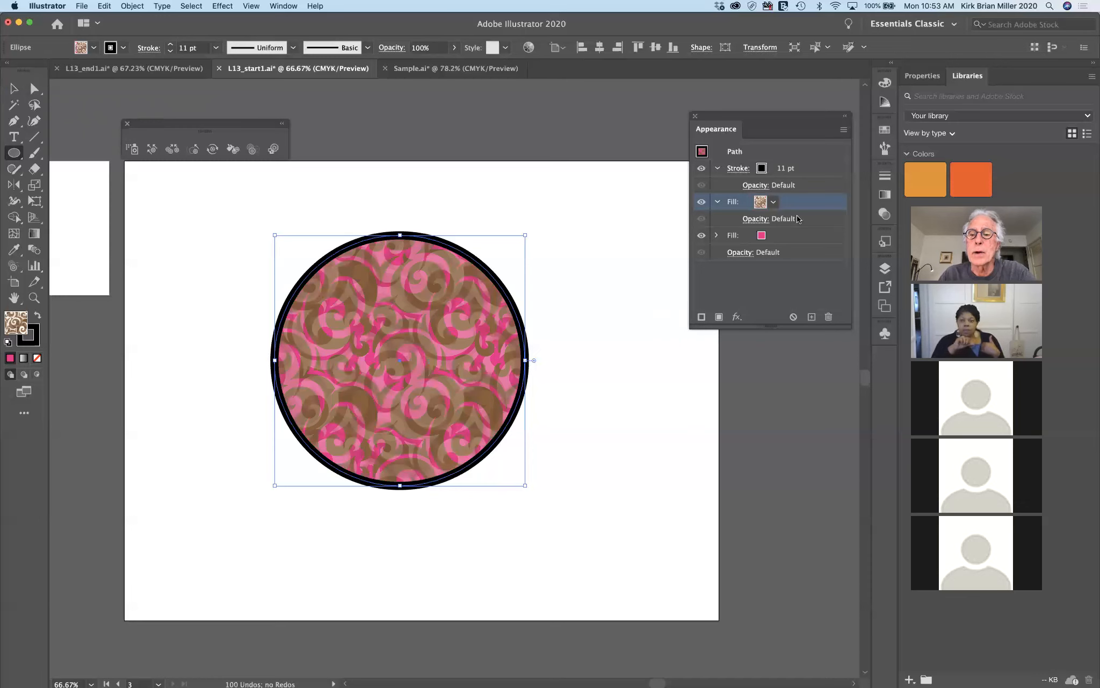
Duplicate the swirl pattern fill and change the upper copy to the radial gradient that fades to black at the edge
left_click(811, 316)
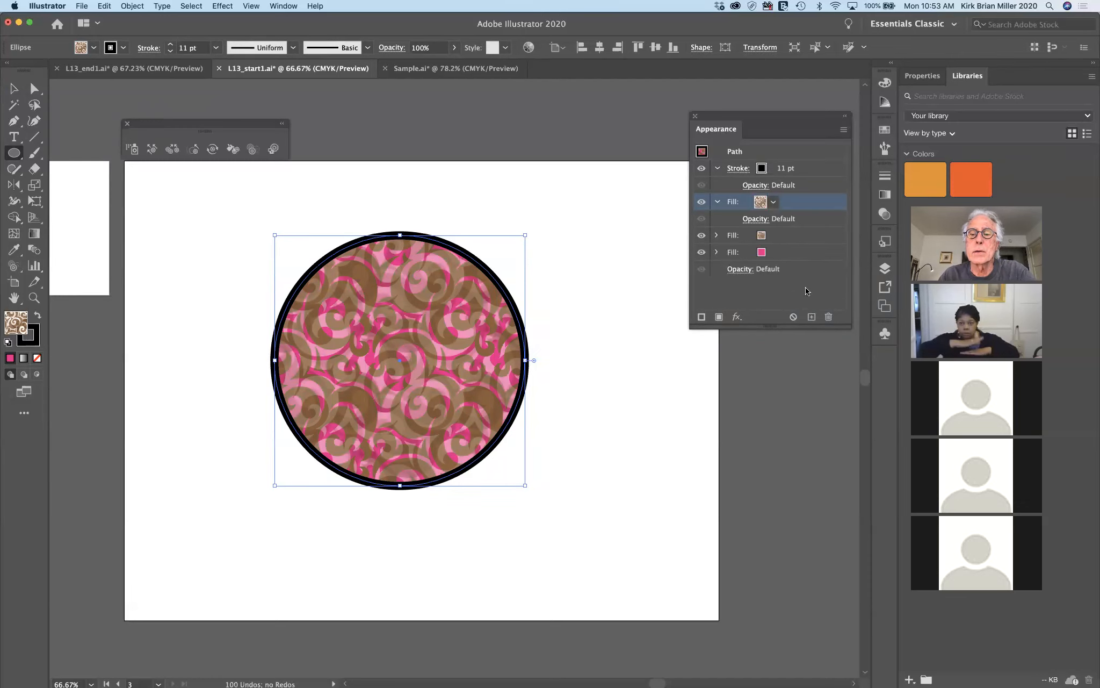
left_click(772, 203)
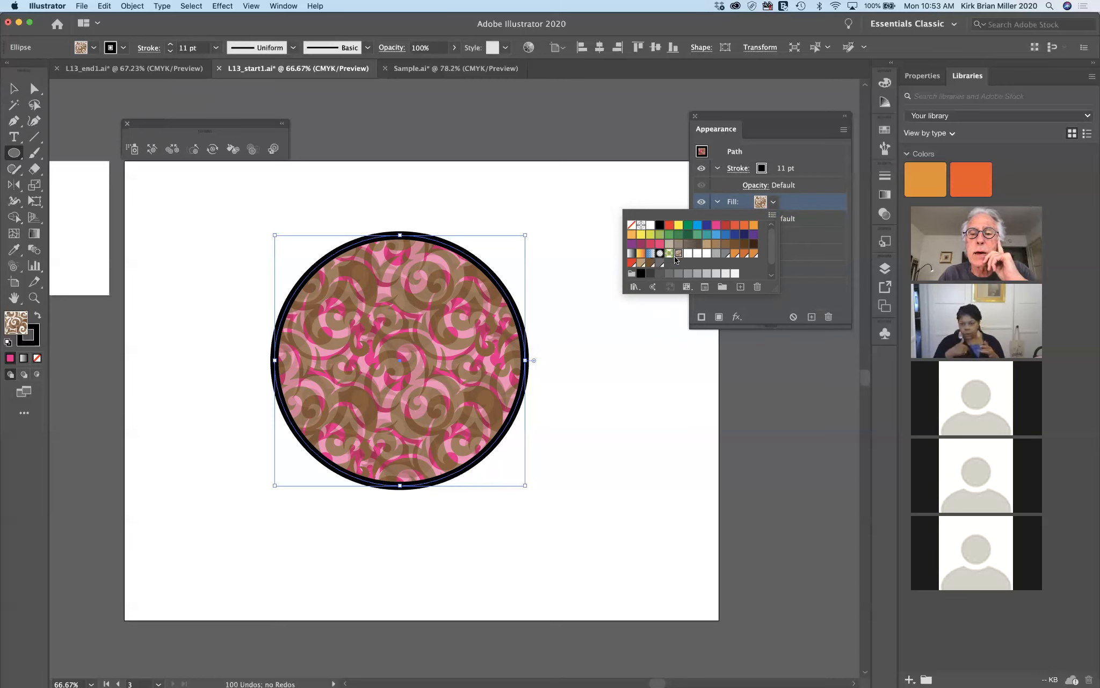
left_click(660, 253)
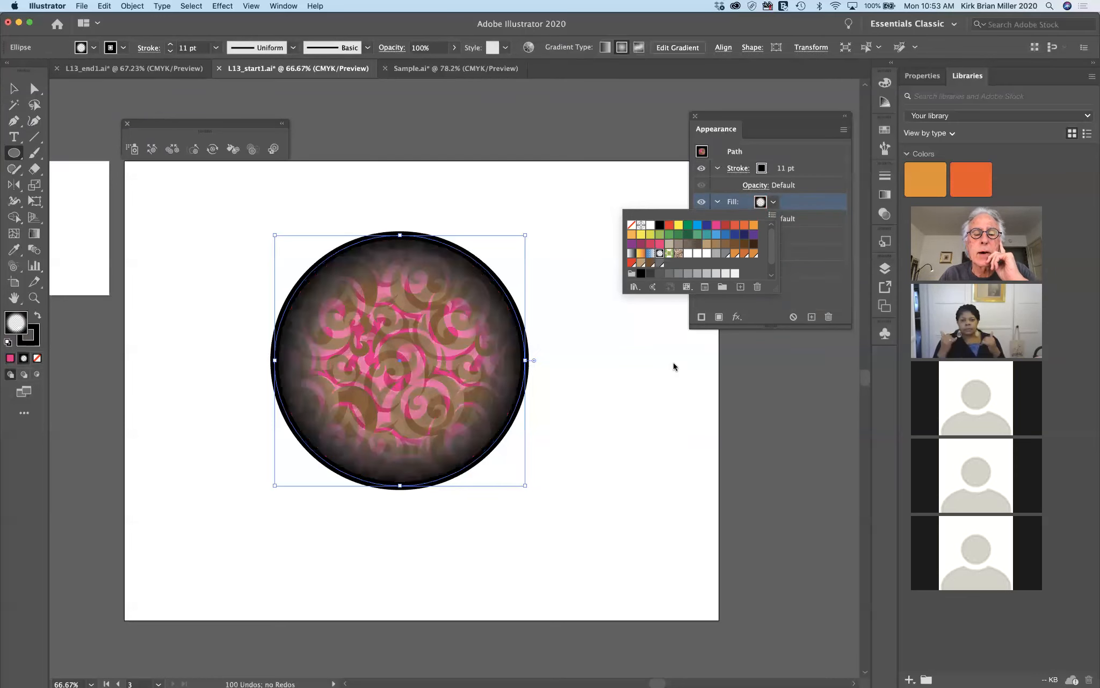
left_click(826, 283)
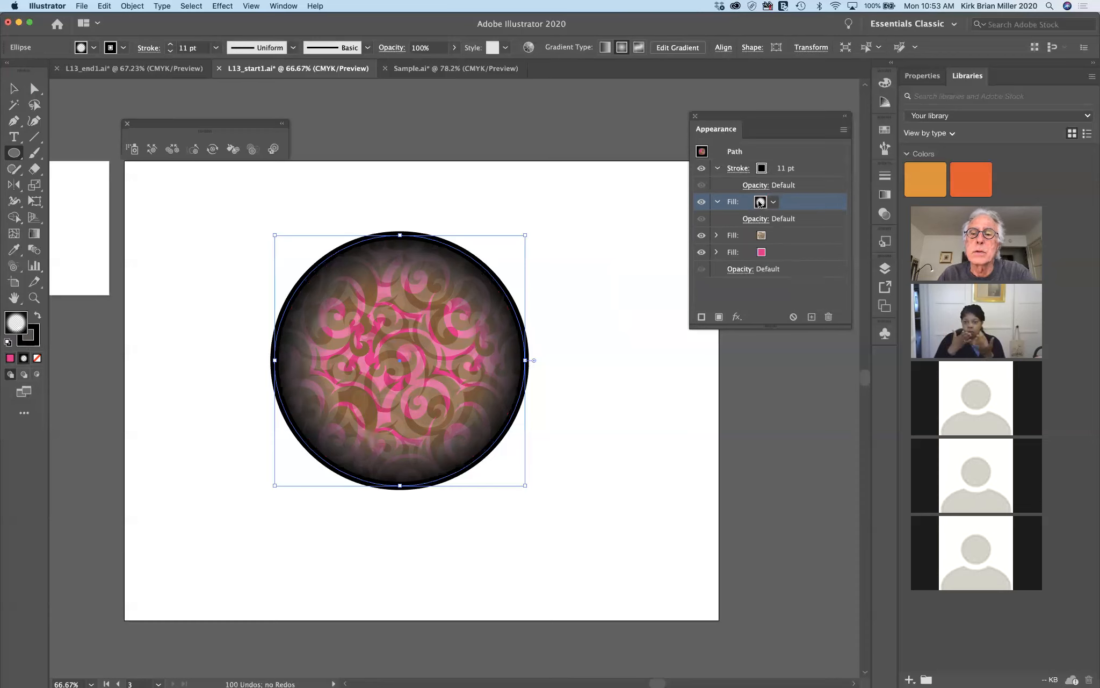
Lower the opacity of the radial gradient fill alone to 70%, then target the whole path
left_click(755, 218)
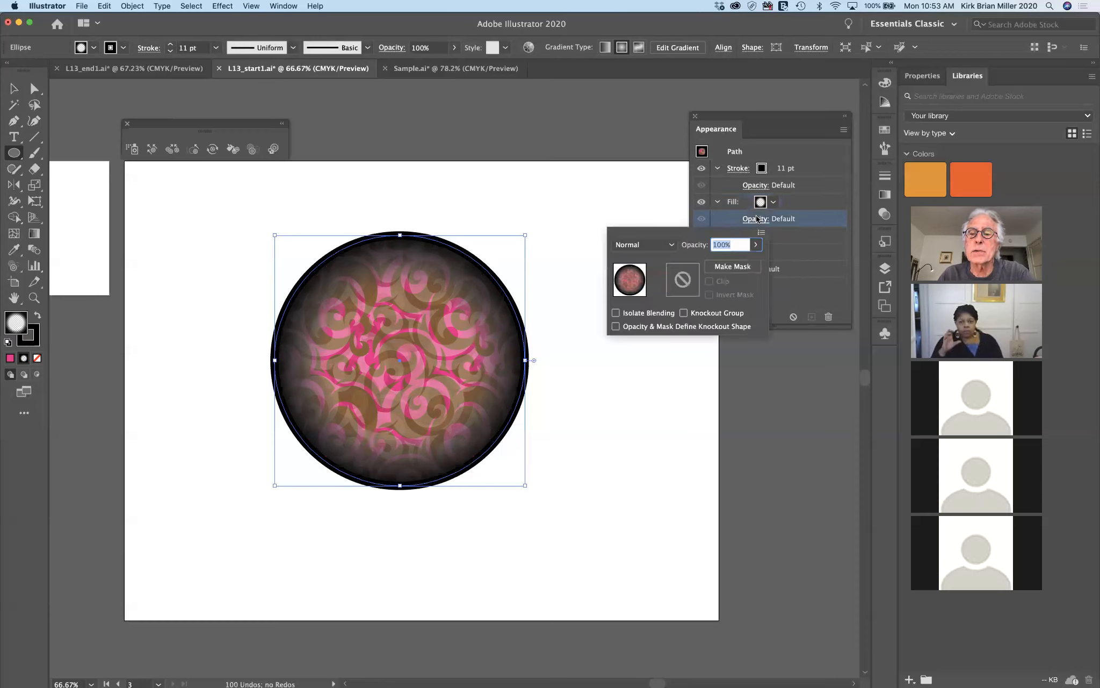
left_click(755, 244)
mouse_move(754, 262)
left_mouse_down()
mouse_move(727, 270)
mouse_move(738, 261)
left_mouse_up()
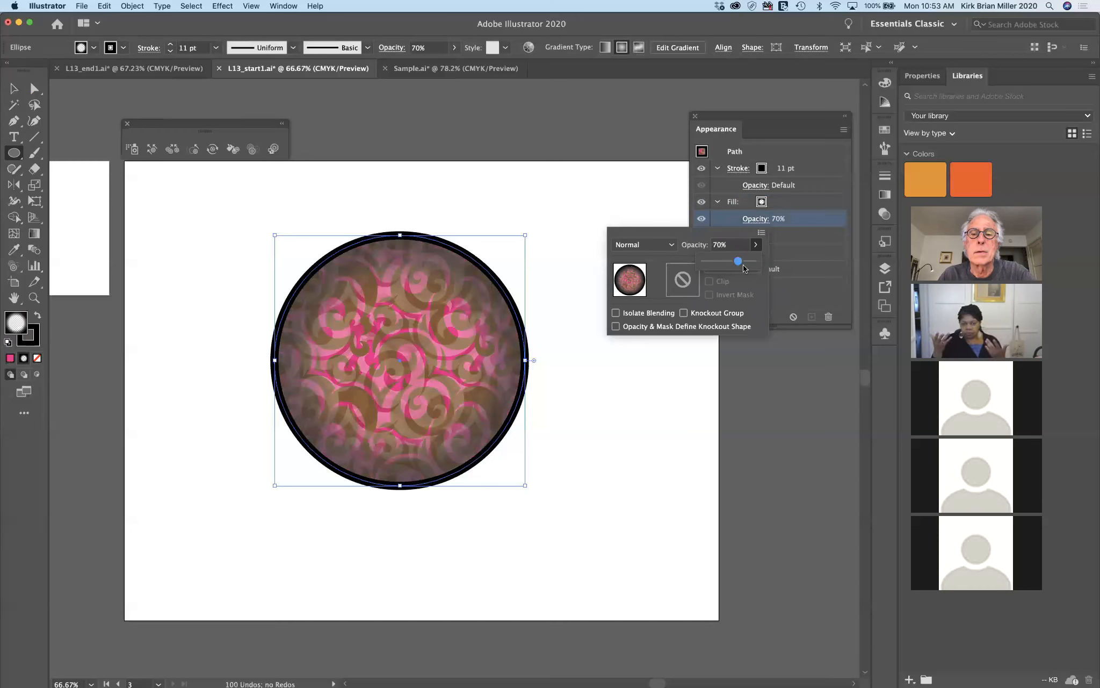
left_click(807, 213)
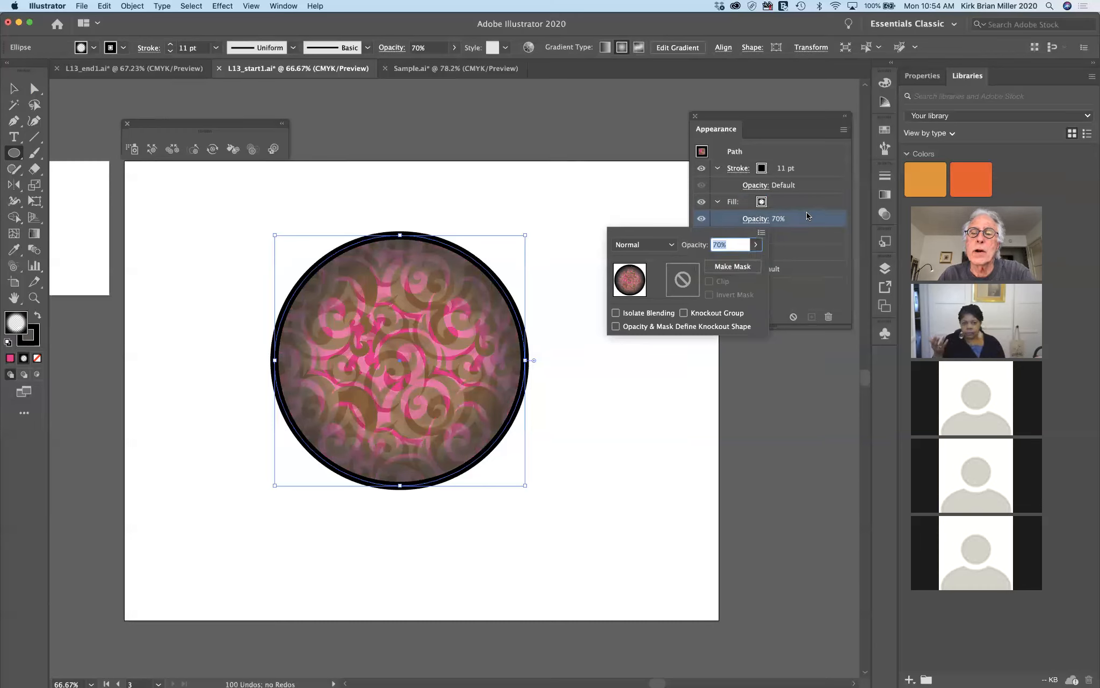
left_click(805, 146)
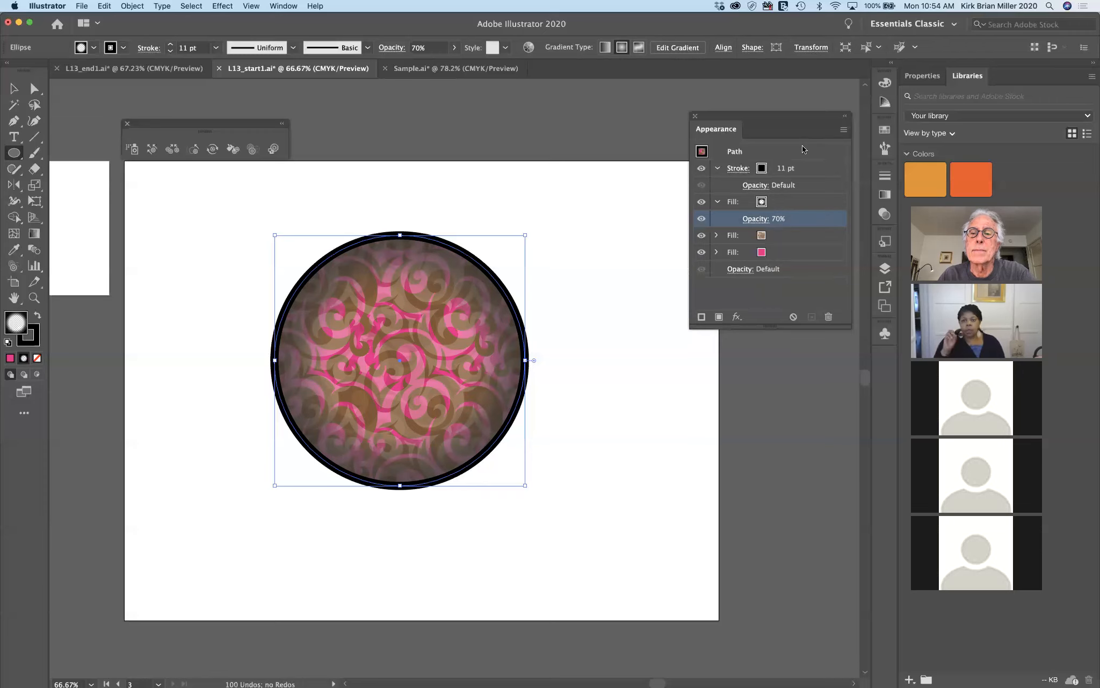
left_click(802, 149)
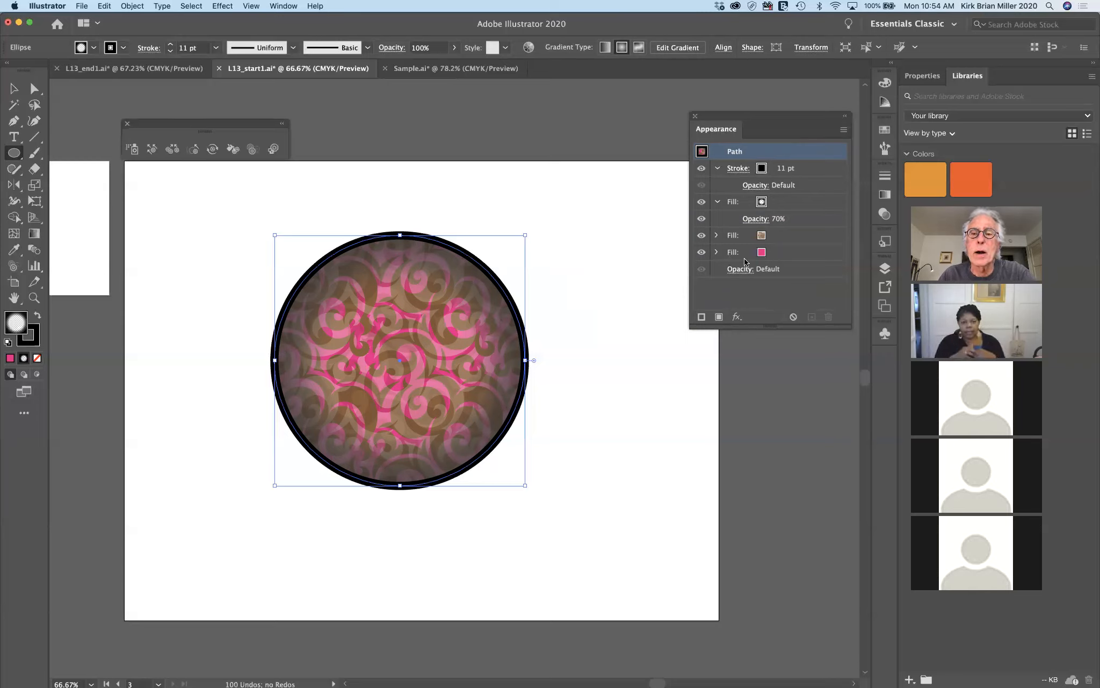
Collapse the gradient fill's attributes and duplicate the circle's black stroke
left_click(716, 202)
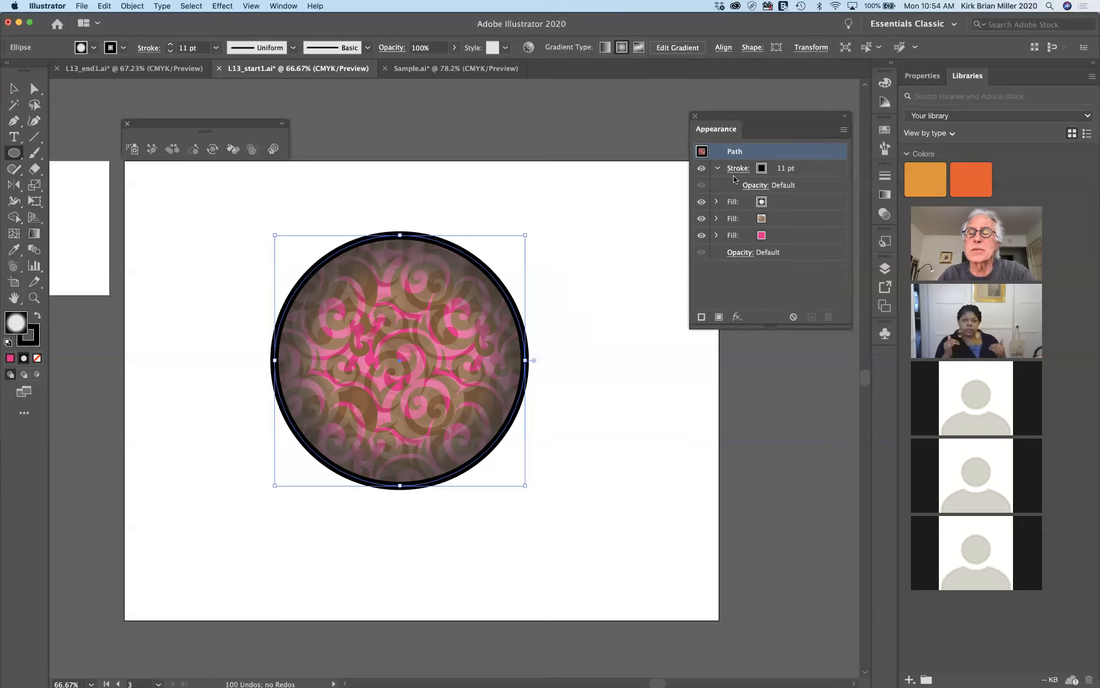
left_click(819, 170)
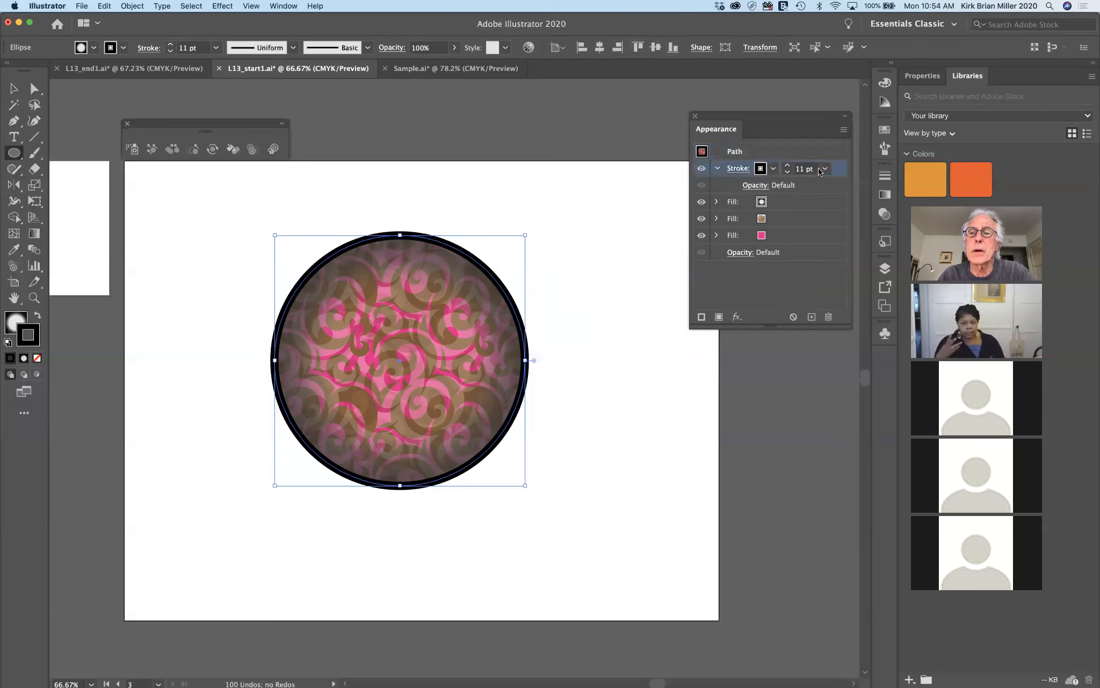
left_click_drag(838, 170, 831, 263)
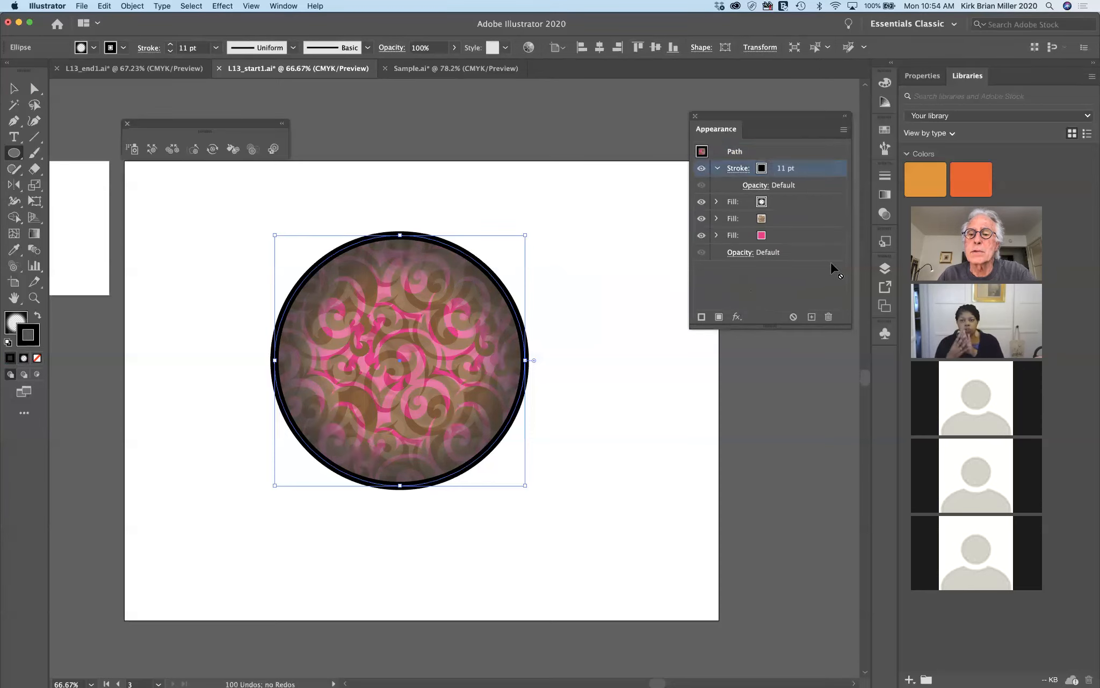
left_click_drag(809, 320, 811, 317)
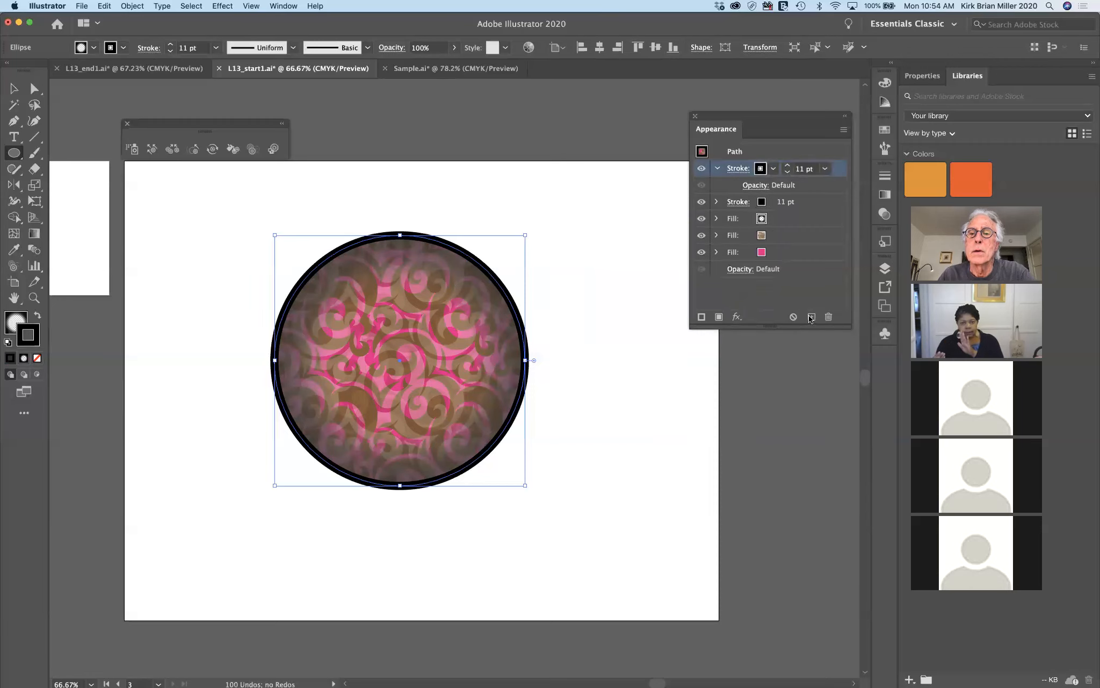
Try aligning the lower black stroke to the inside of the path, then align it to the outside
left_click(737, 201)
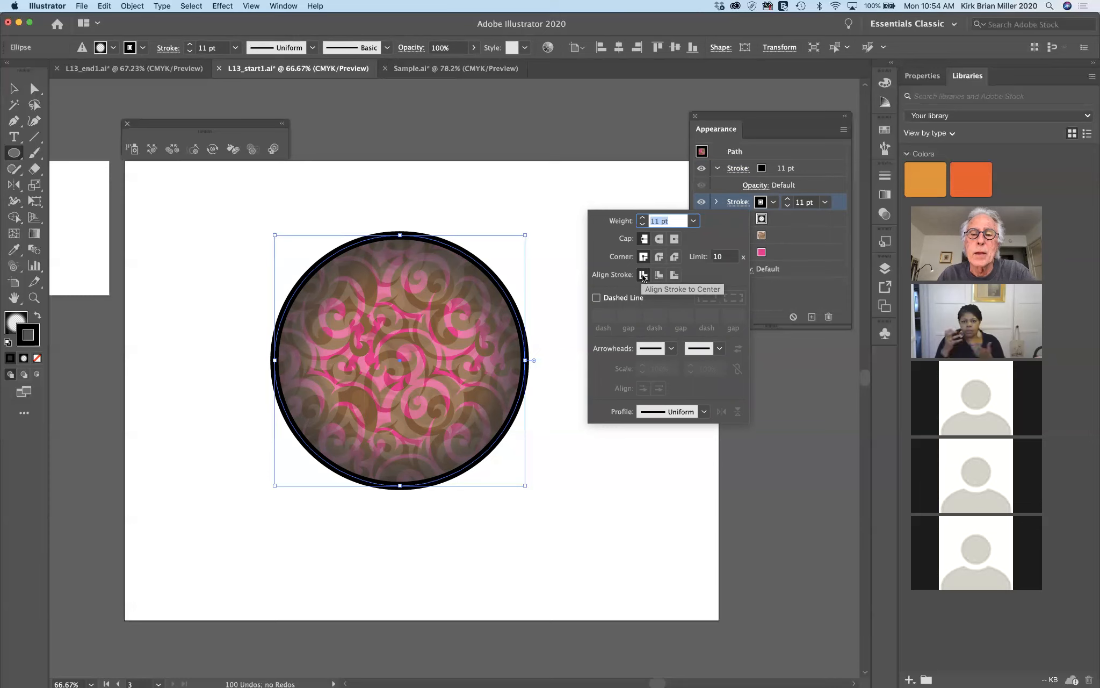
left_click(659, 275)
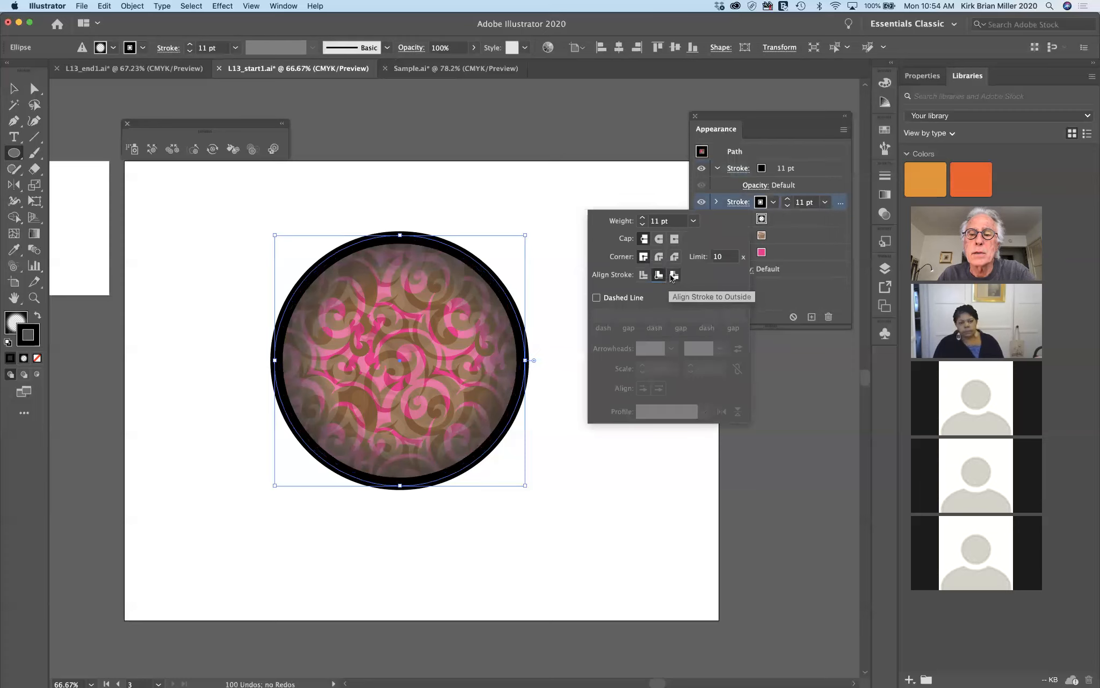
left_click(673, 275)
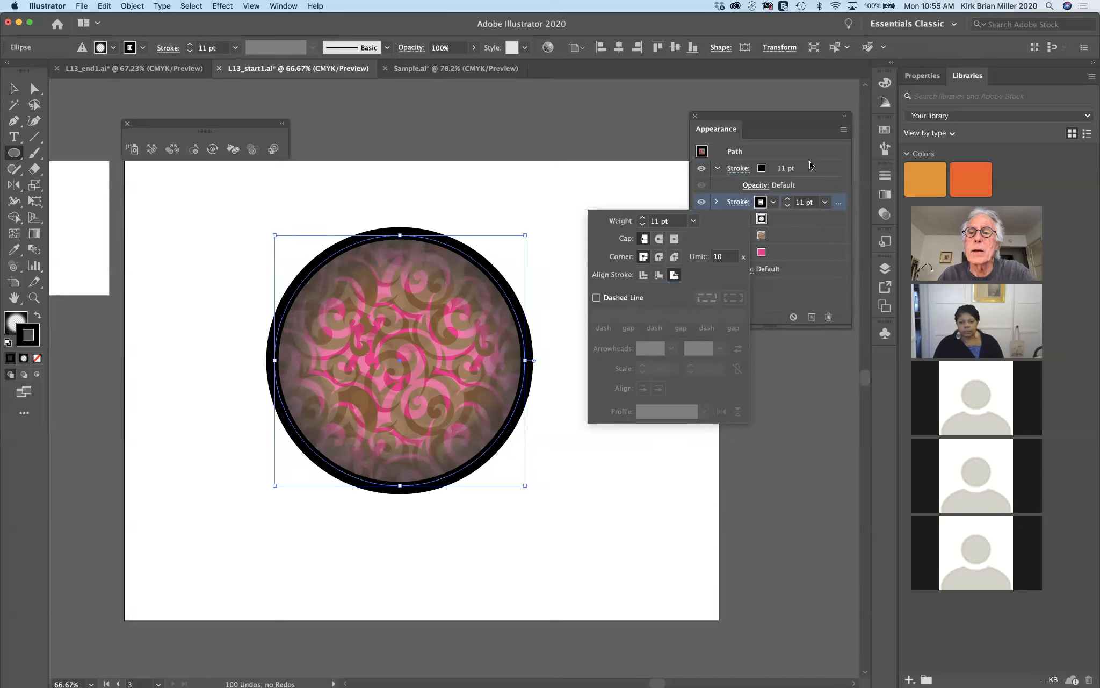
left_click(827, 186)
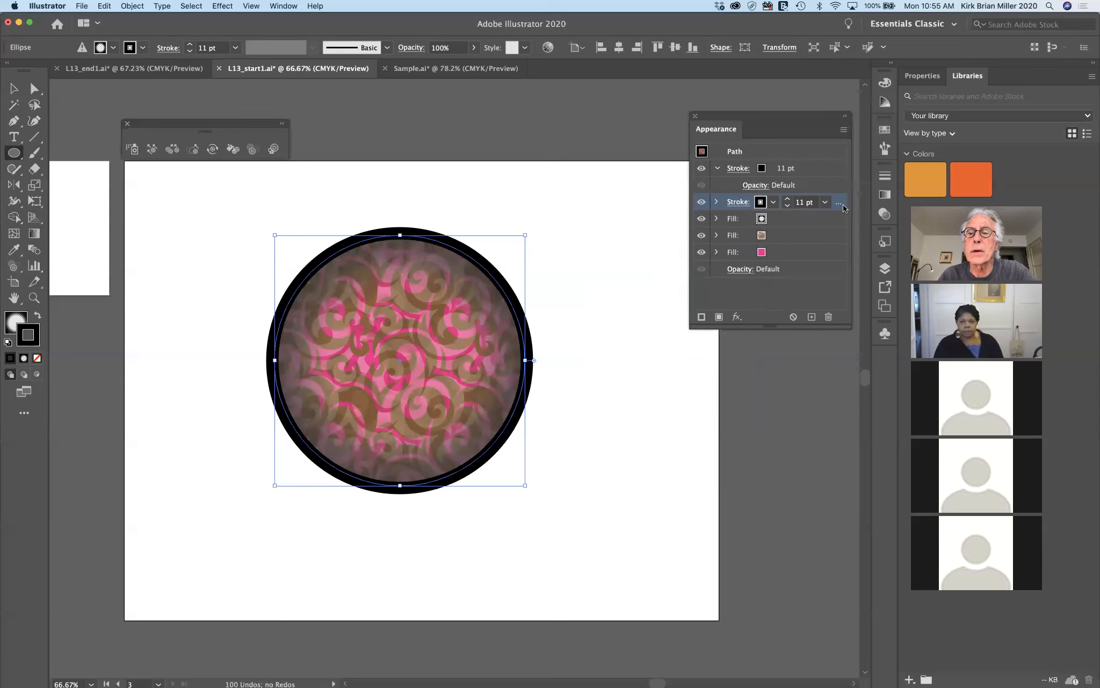
Duplicate the outside-aligned stroke and give the upper copy a 3 pt weight and a light orange color
left_click(811, 316)
left_click(802, 201)
double_click(803, 201)
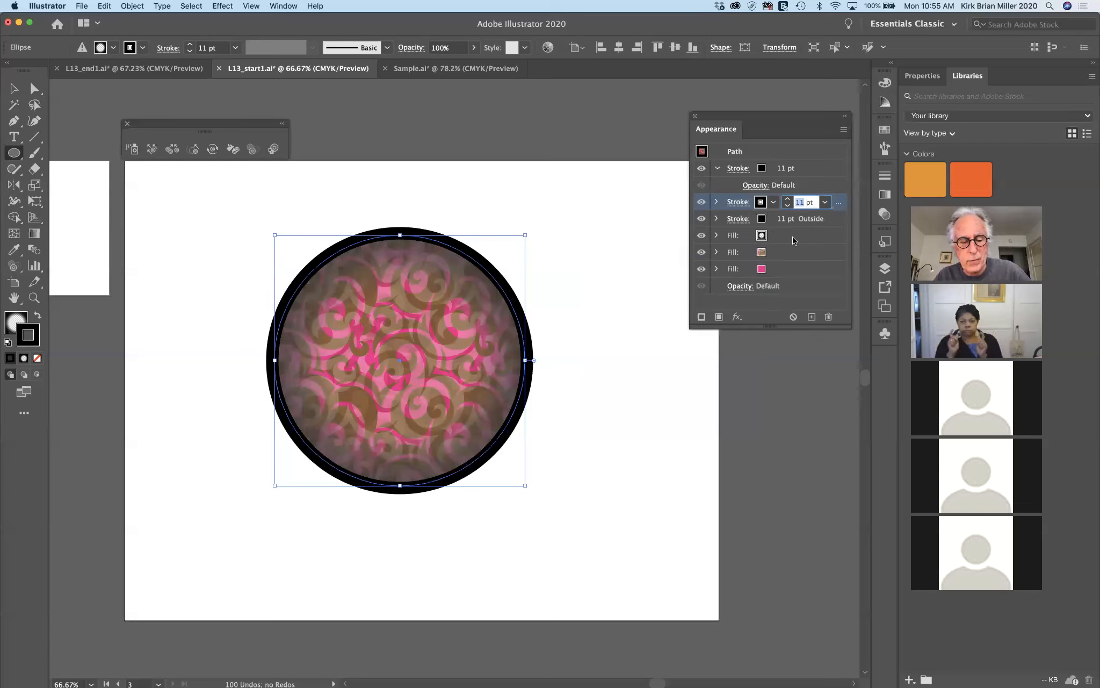
type("3")
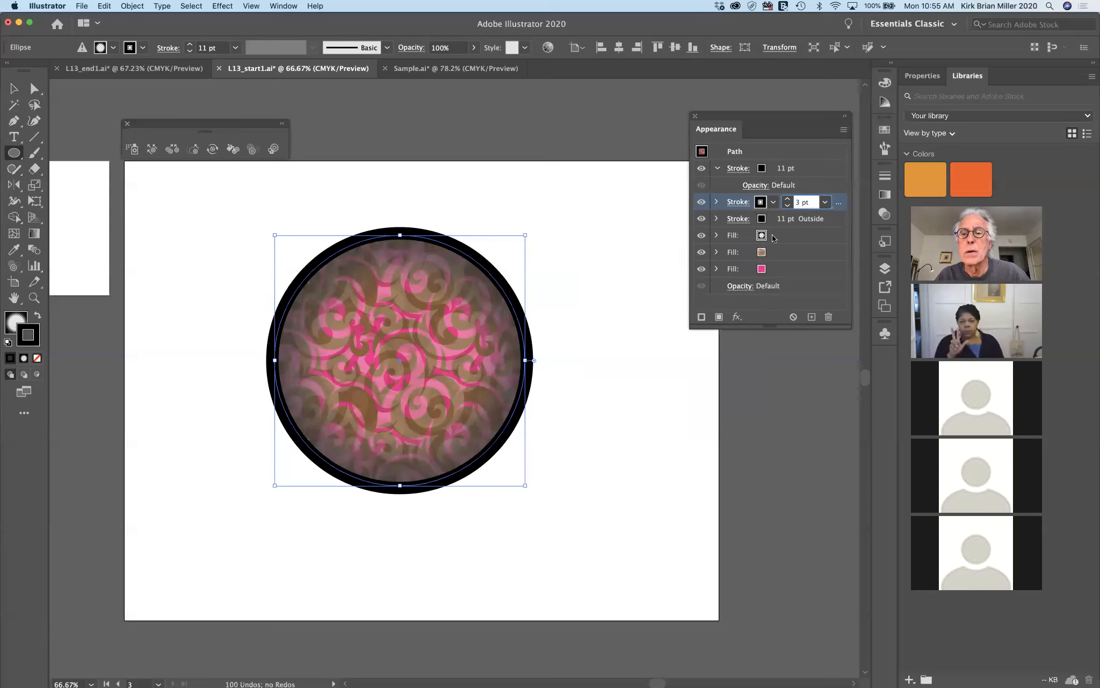
left_click(760, 203)
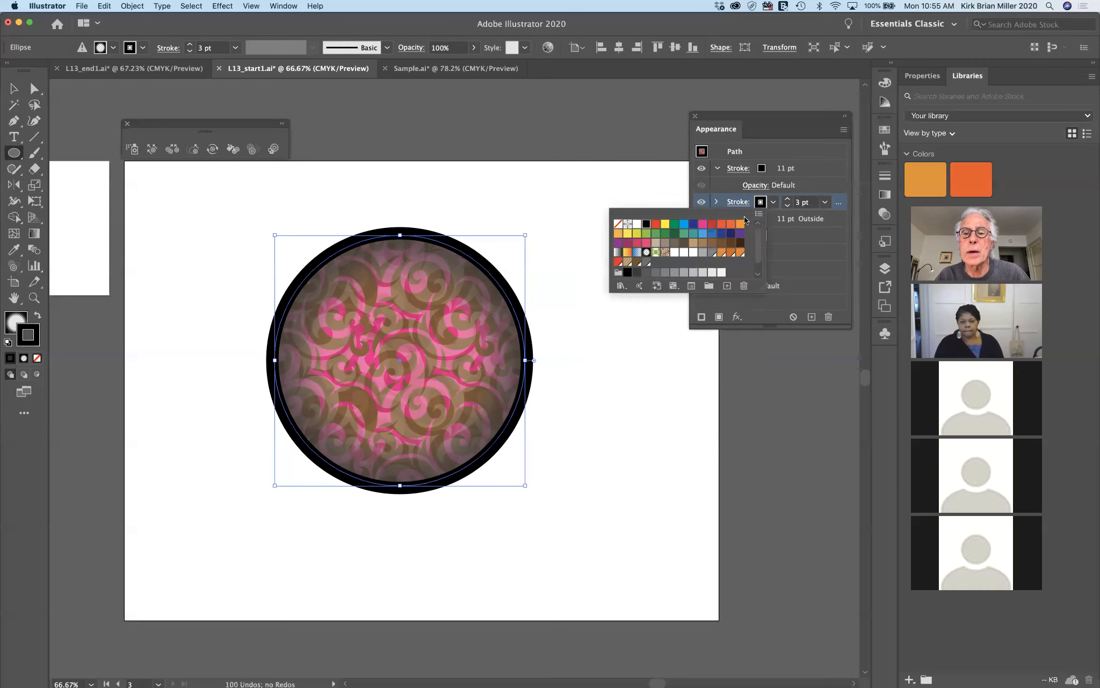
left_click(741, 225)
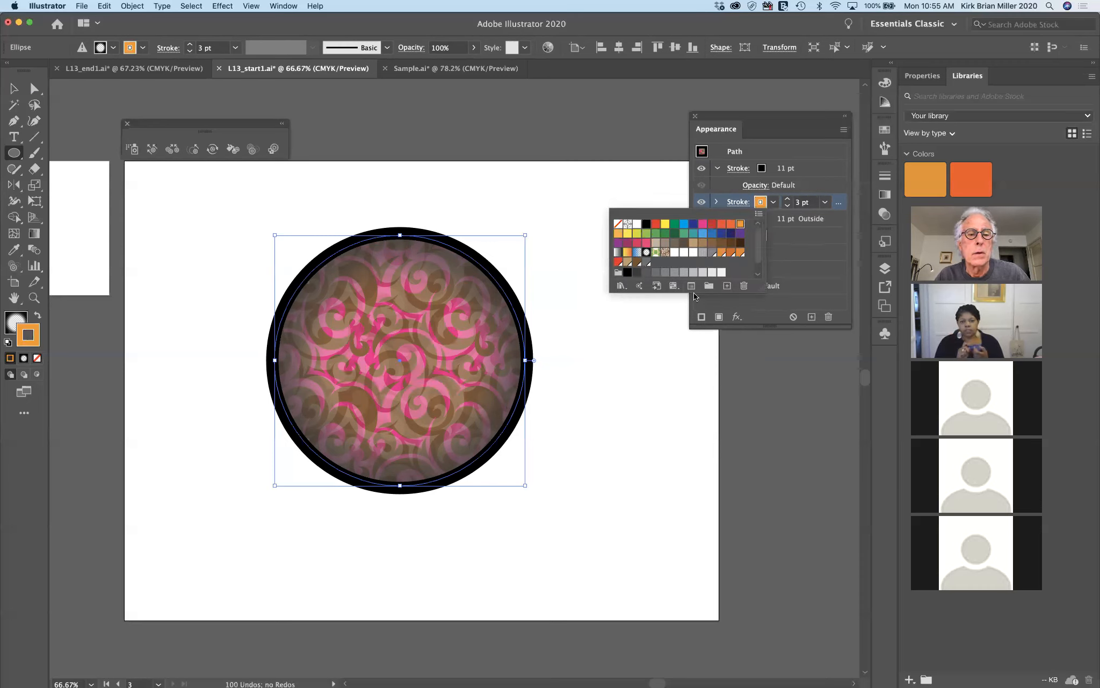
left_click(793, 300)
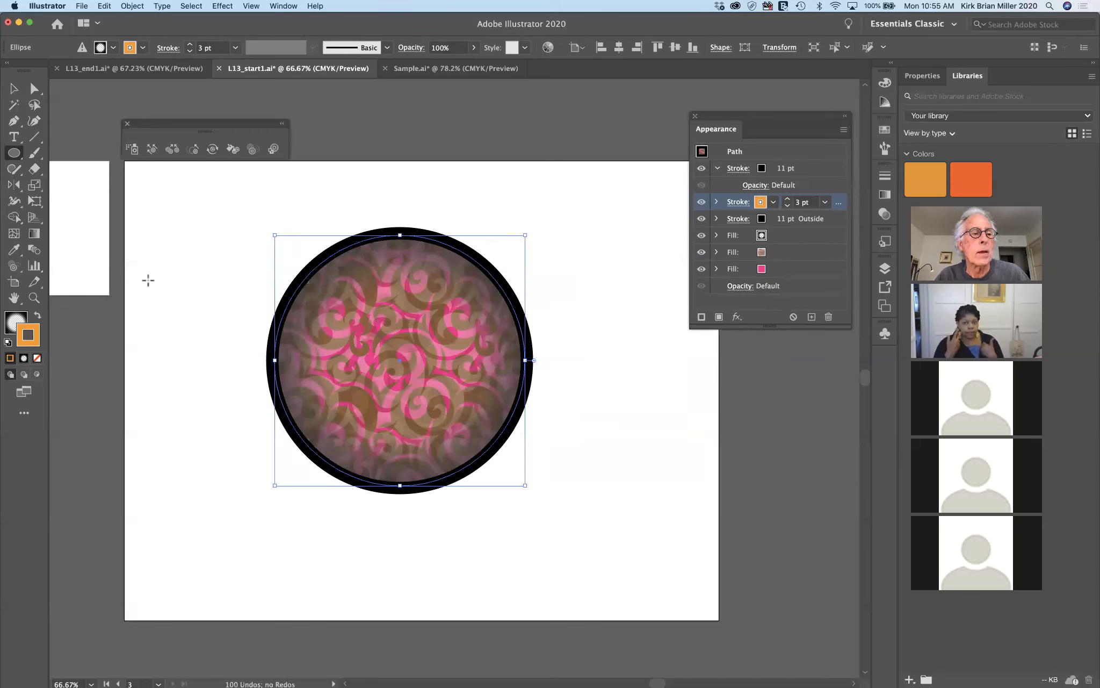
Align the 3 pt orange stroke to the center of the path
left_click(737, 202)
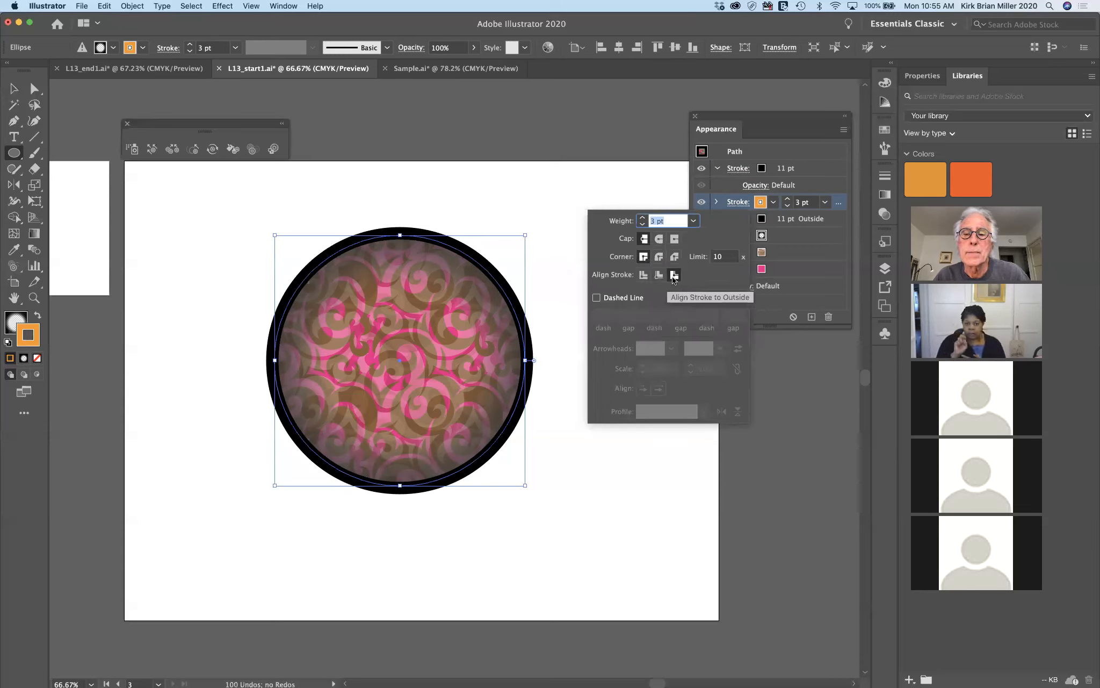
left_click(674, 276)
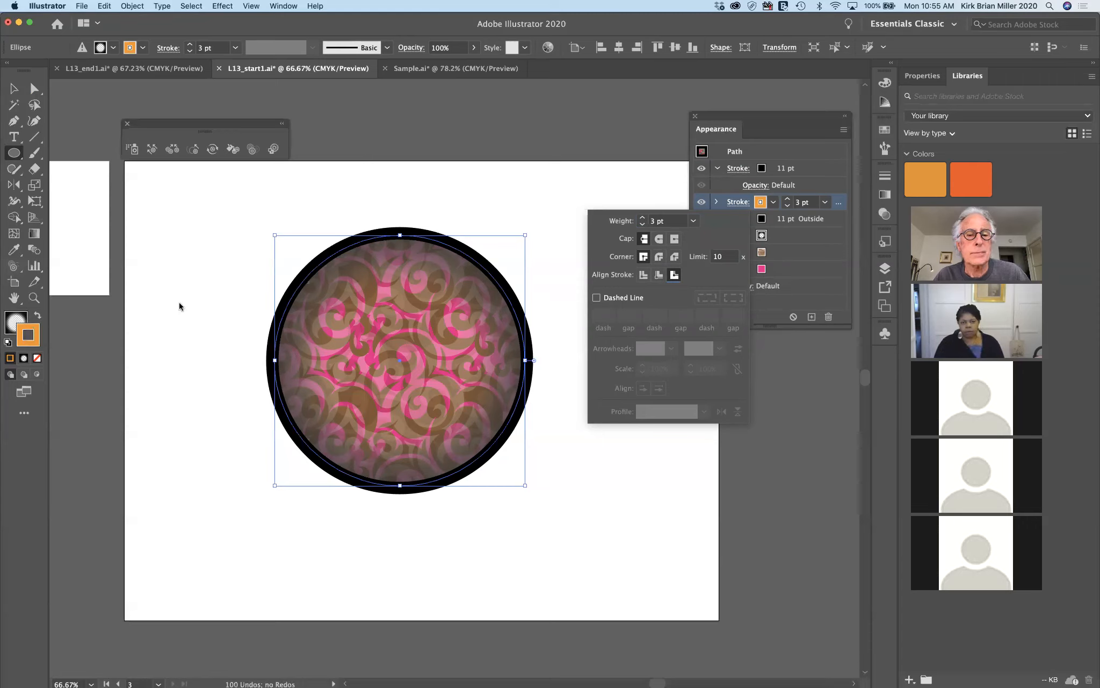
left_click(643, 275)
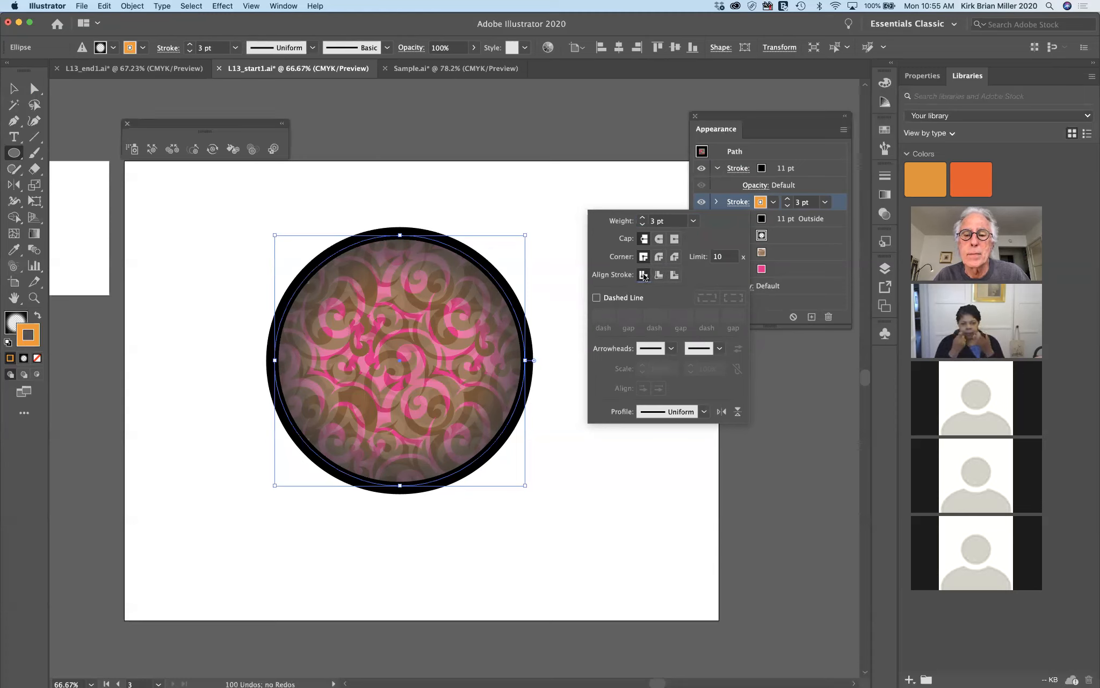
left_click(569, 230)
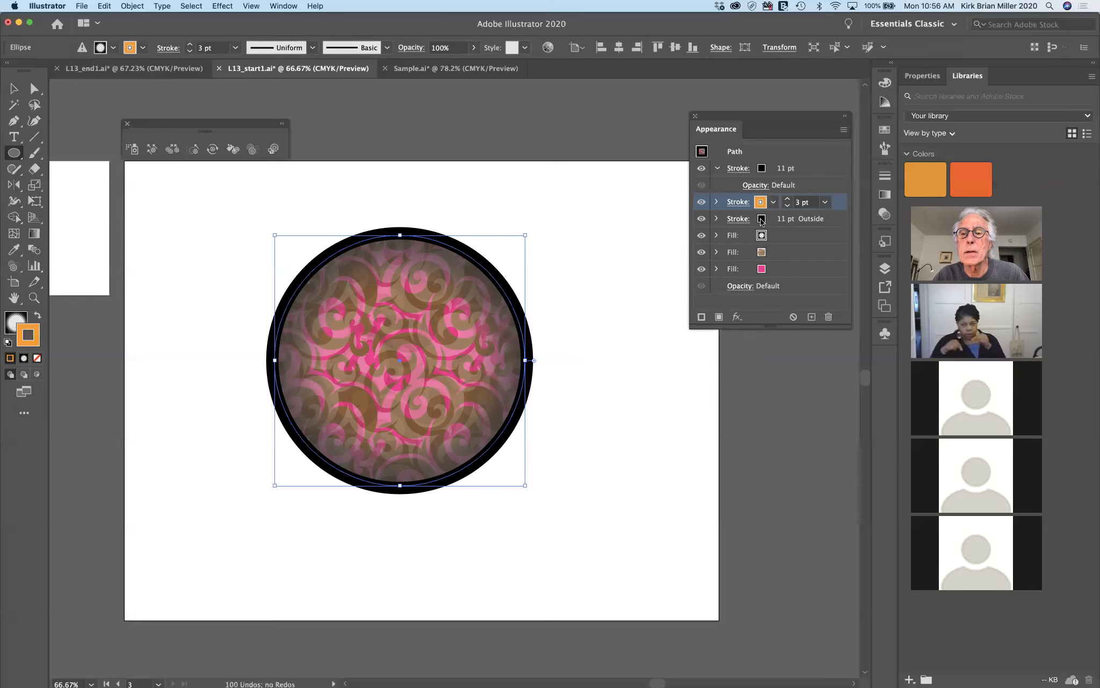
Set the lower 11 pt black stroke to outside alignment and align the 3 pt orange stroke to the inside of the path
left_click(737, 219)
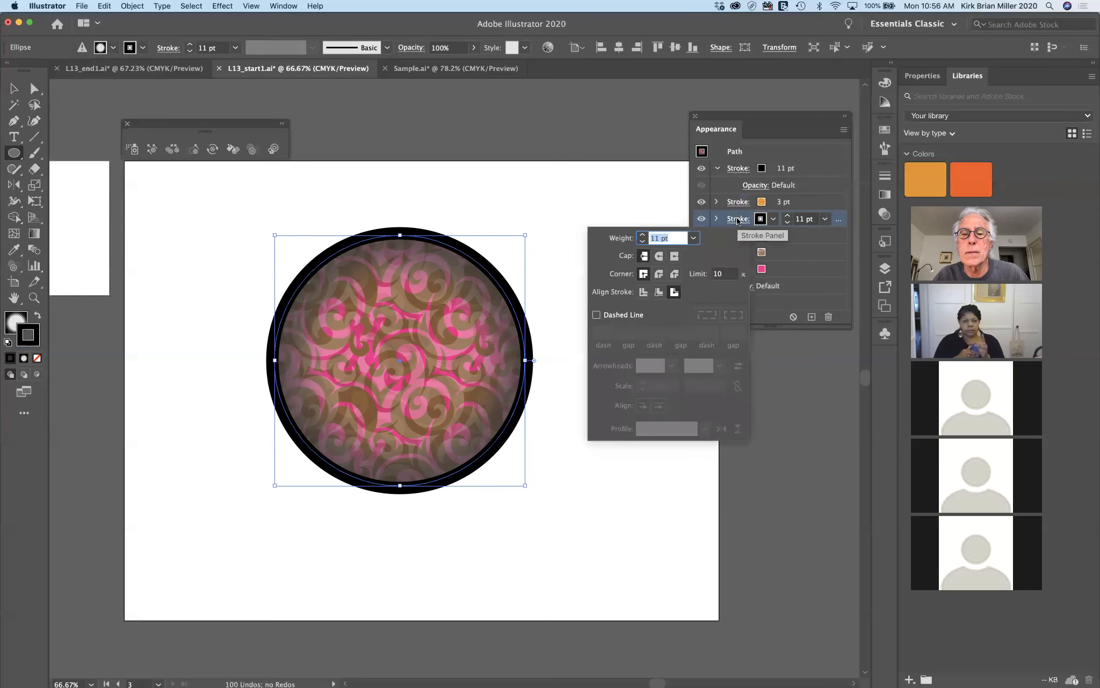
left_click(673, 291)
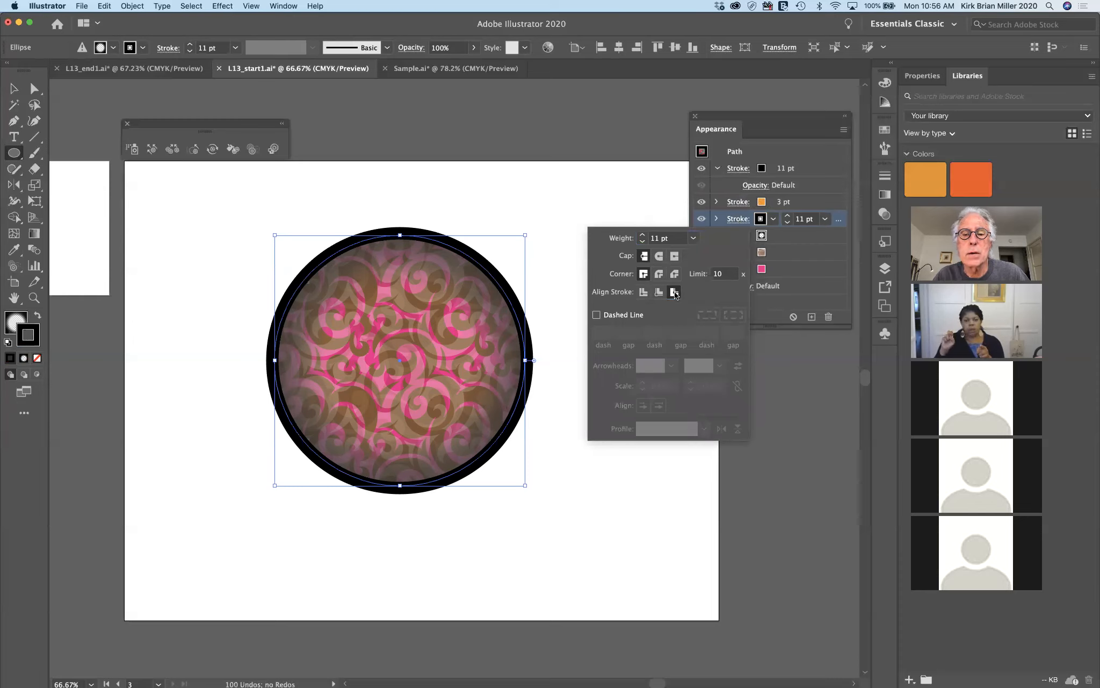
left_click(739, 202)
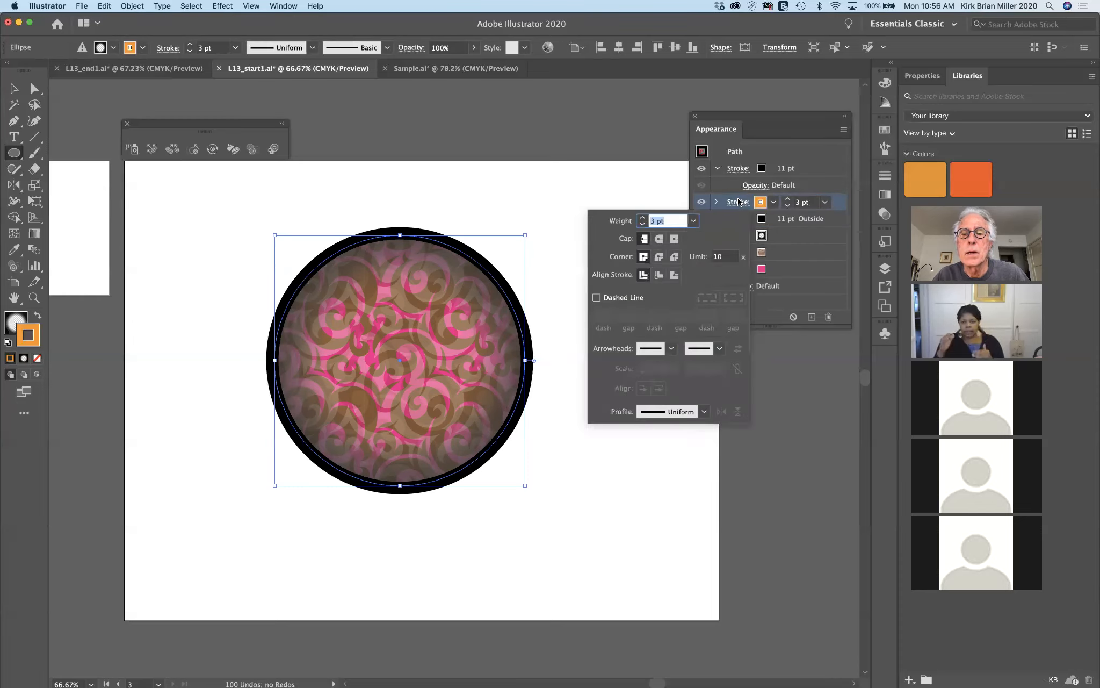
left_click(657, 274)
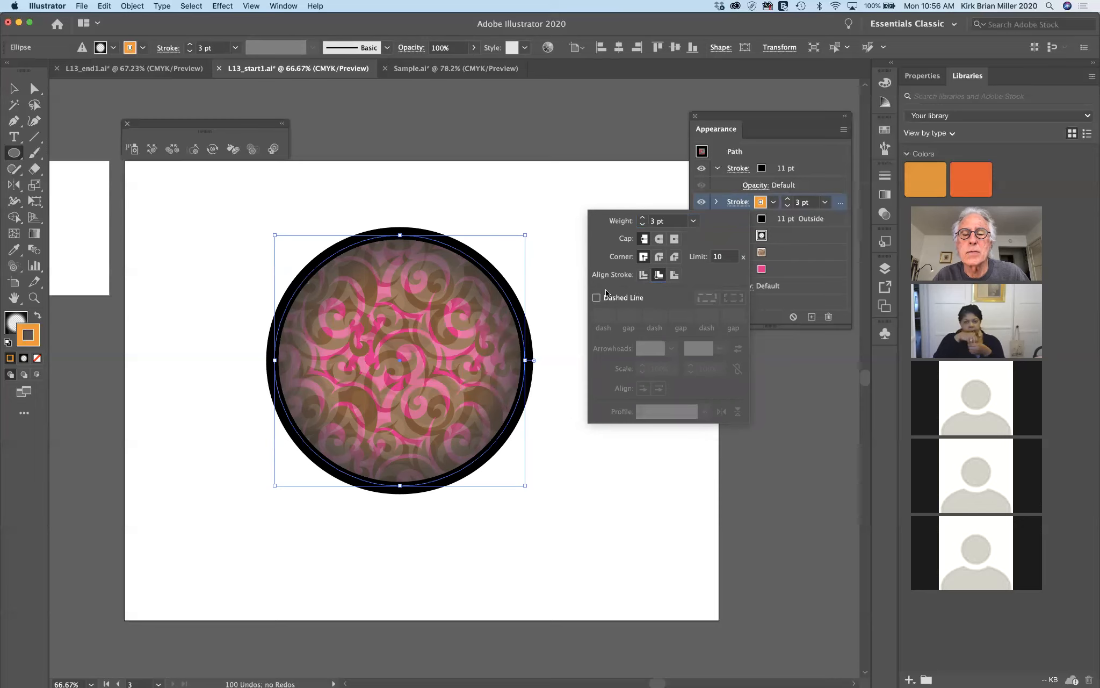
left_click(566, 251)
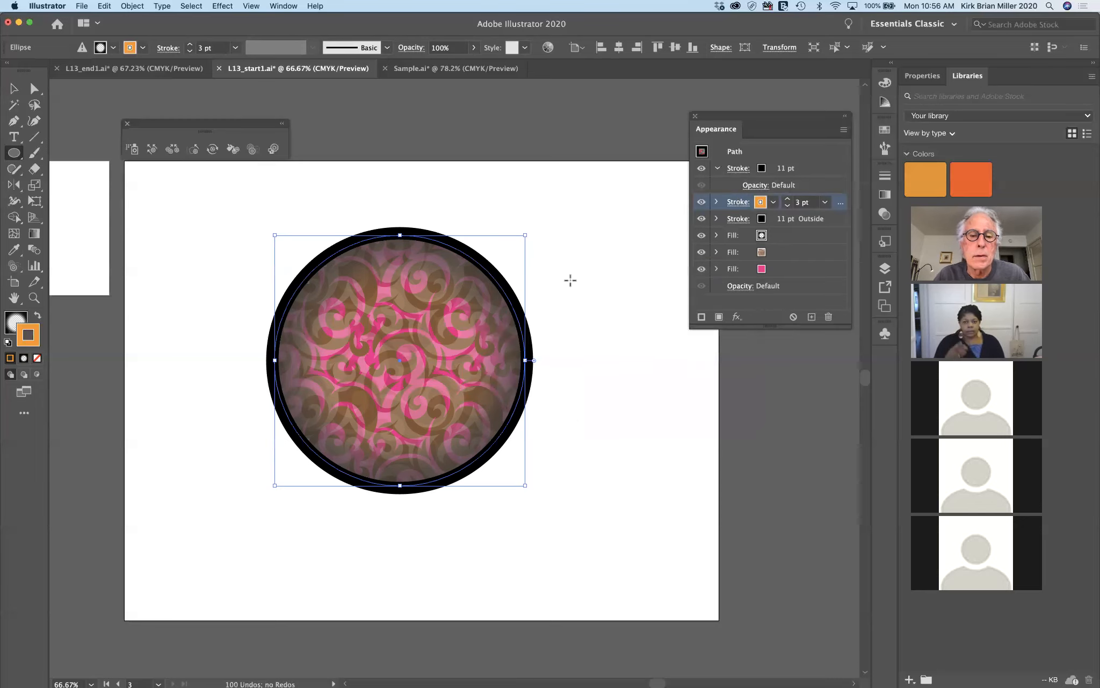
Cancel the stray ellipse creation and deselect the circle with the Selection tool
left_click(570, 279)
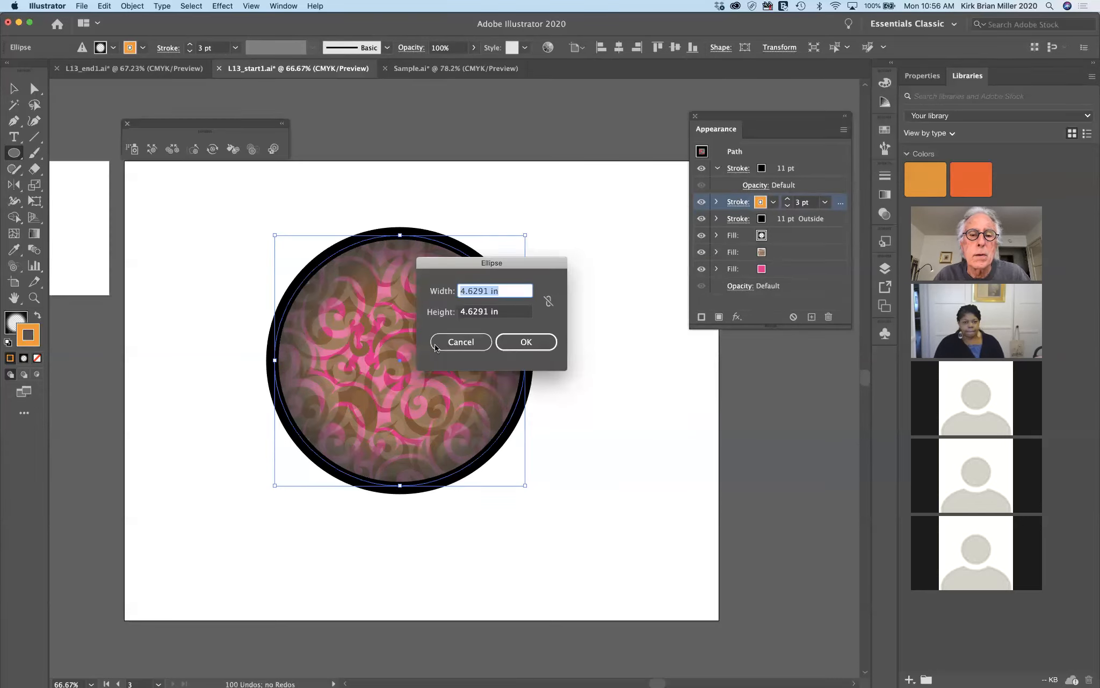
left_click(457, 349)
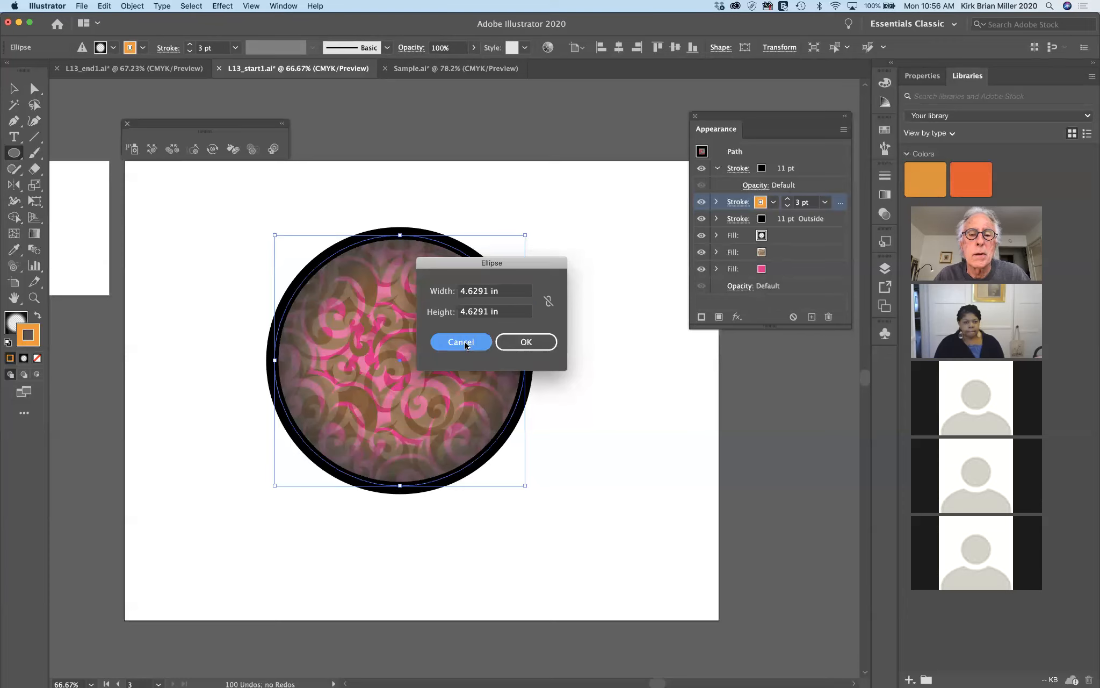
left_click(14, 89)
left_click(601, 344)
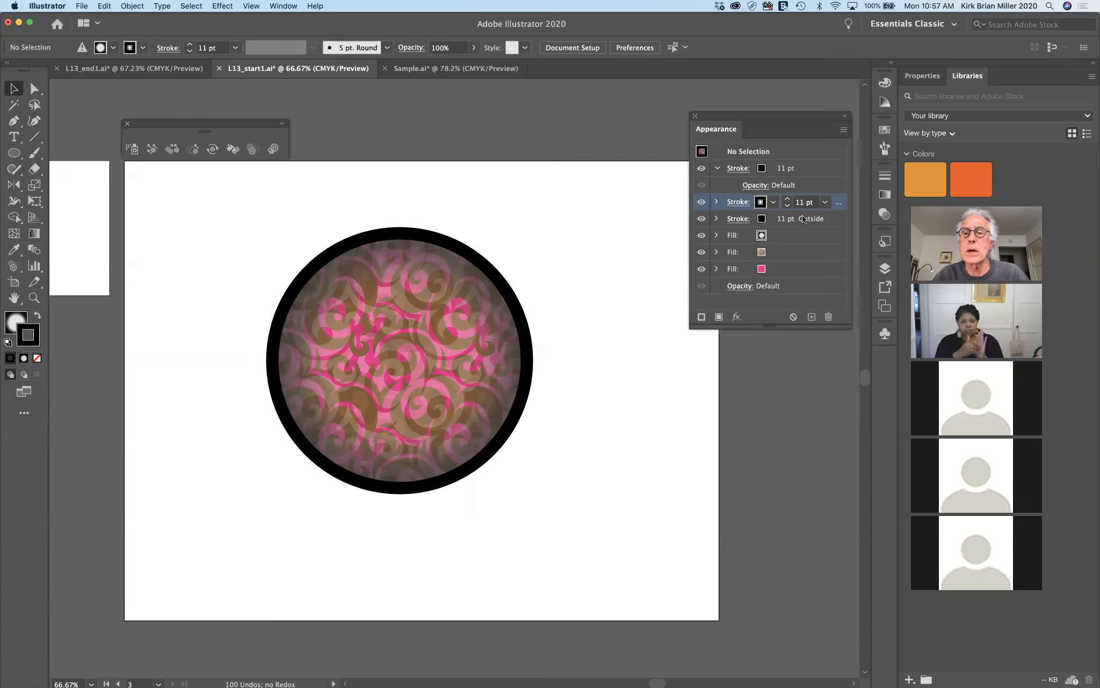
With nothing selected, set the highlighted middle stroke to 3 pt and light orange, and the top fill to None
left_click(824, 202)
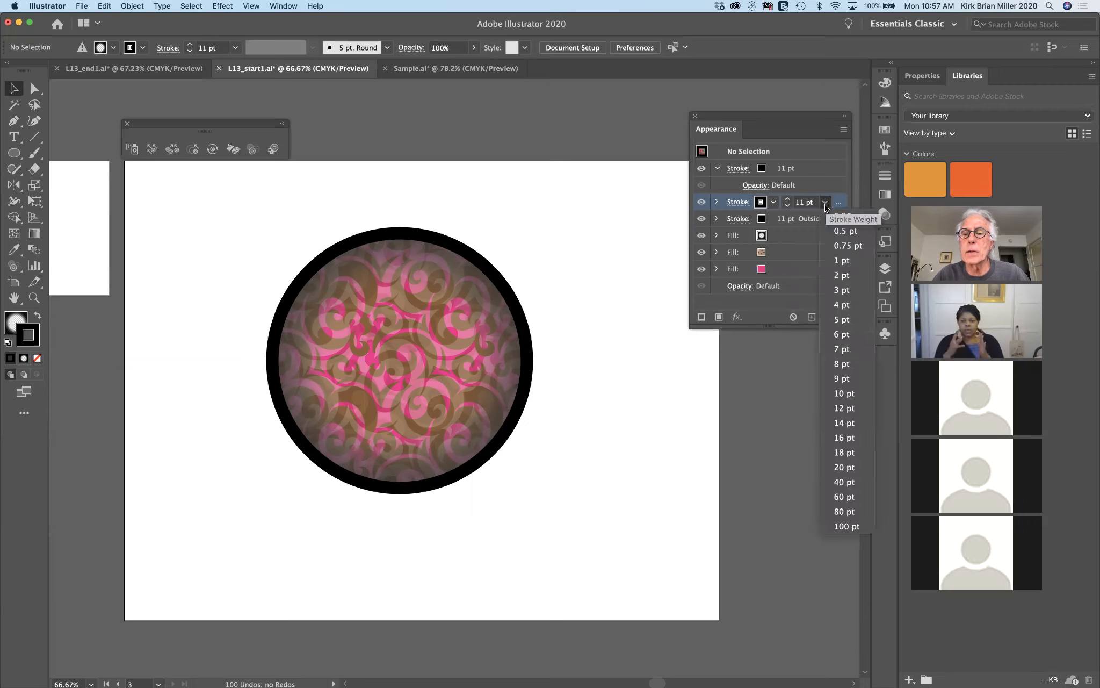
left_click(832, 286)
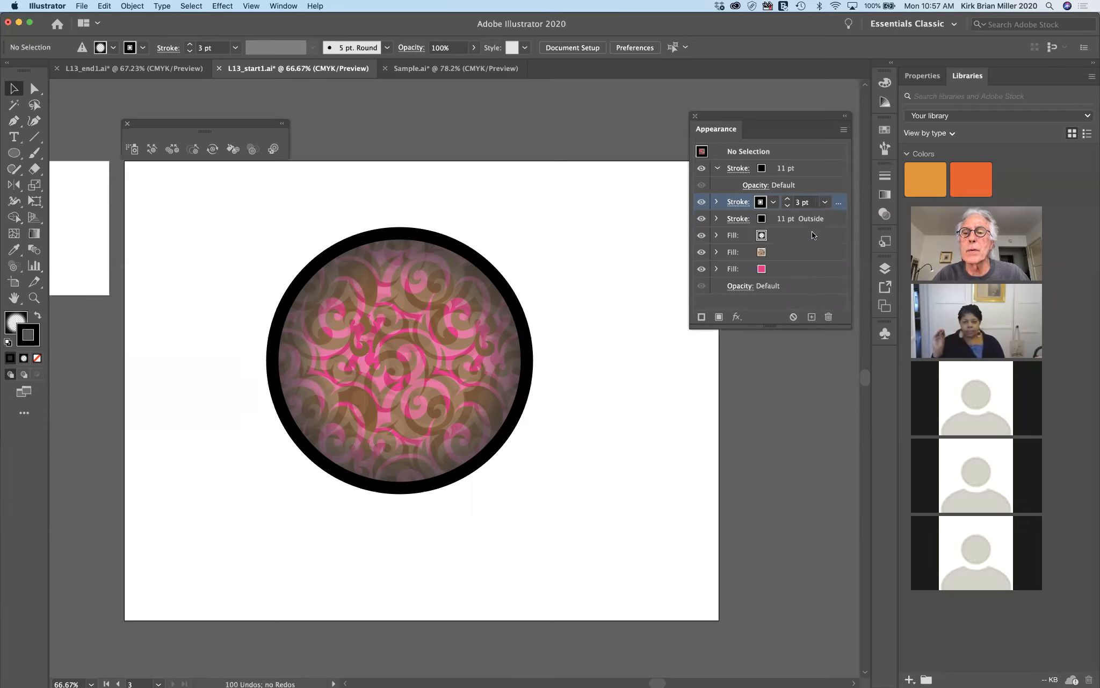
left_click(770, 205)
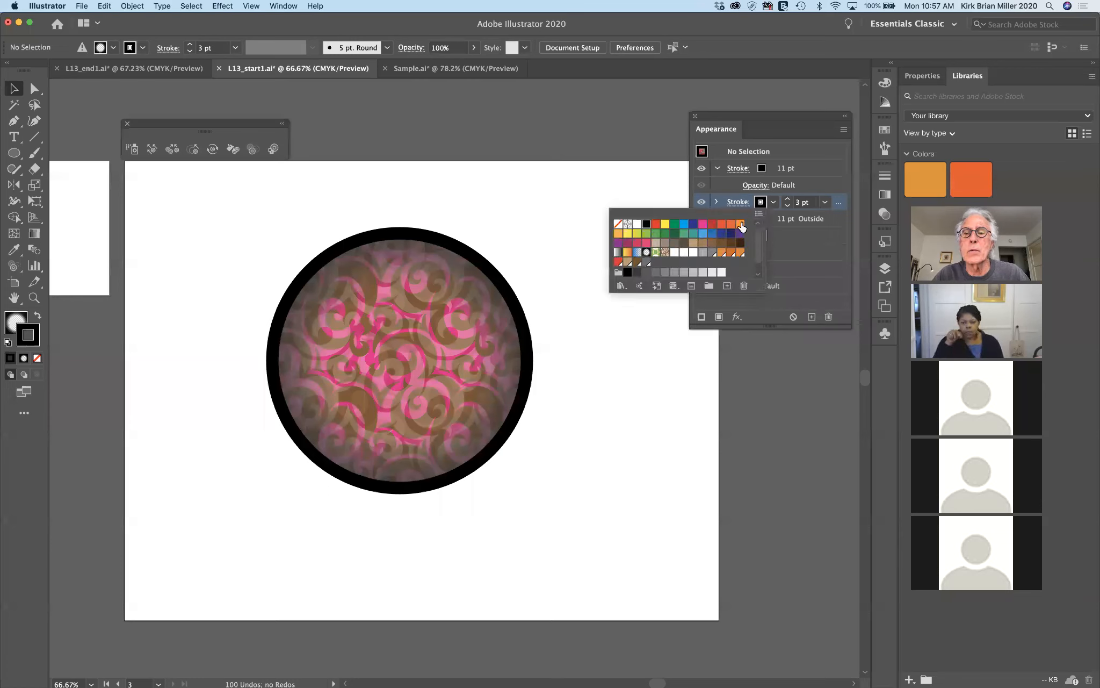
left_click(741, 225)
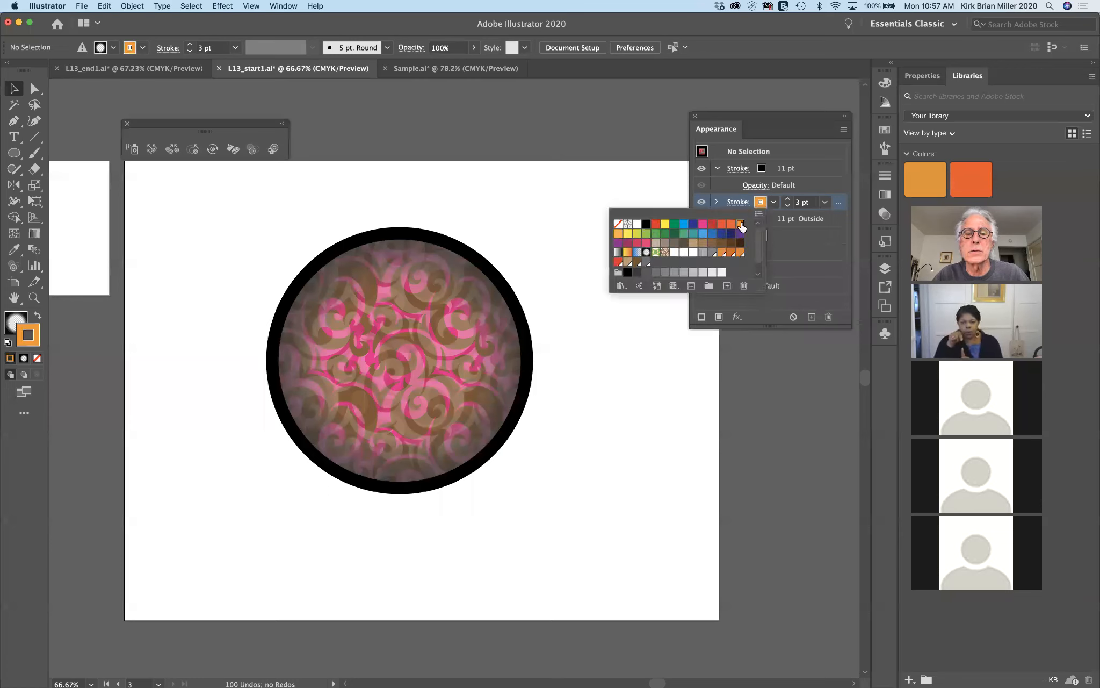
left_click(582, 296)
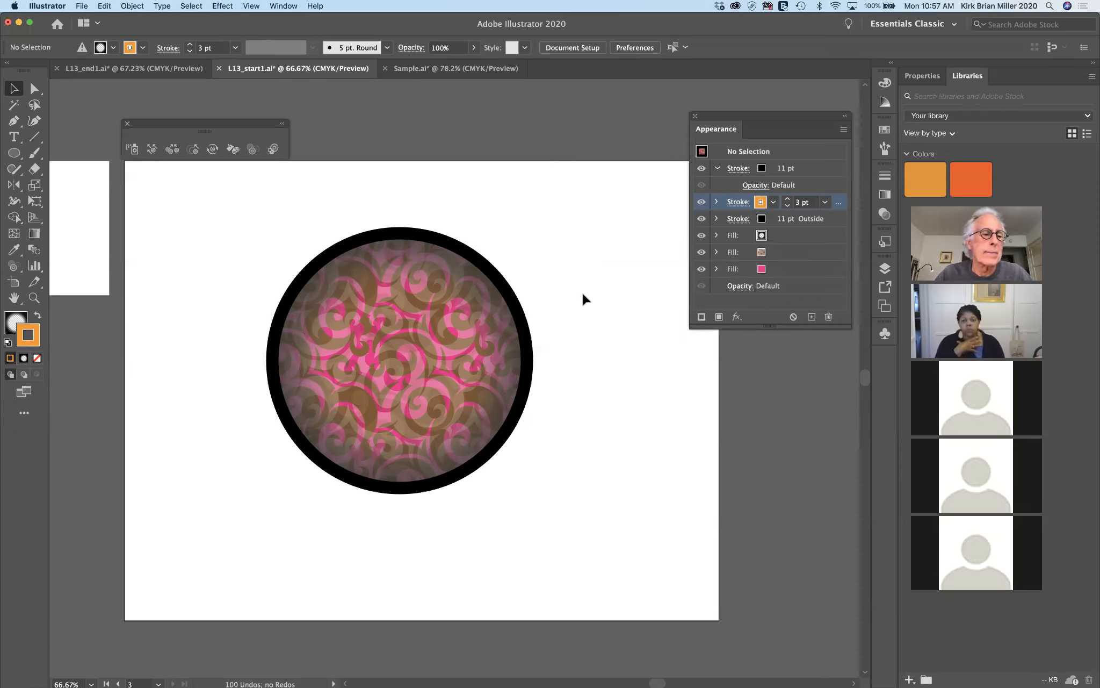
left_click(9, 325)
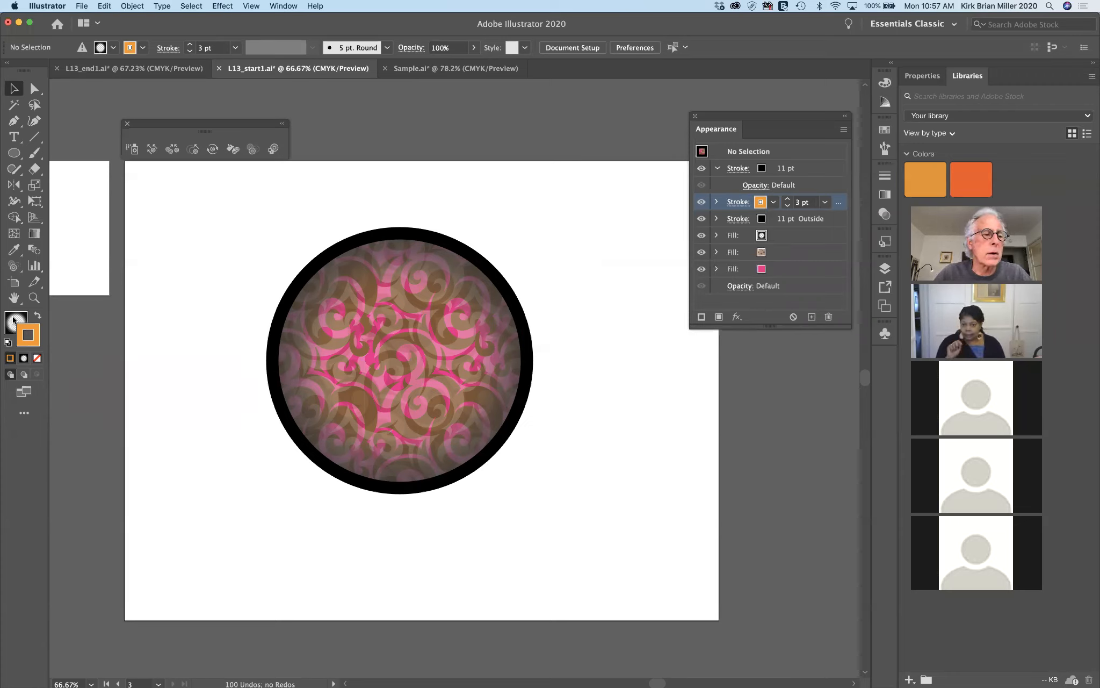
left_click(37, 358)
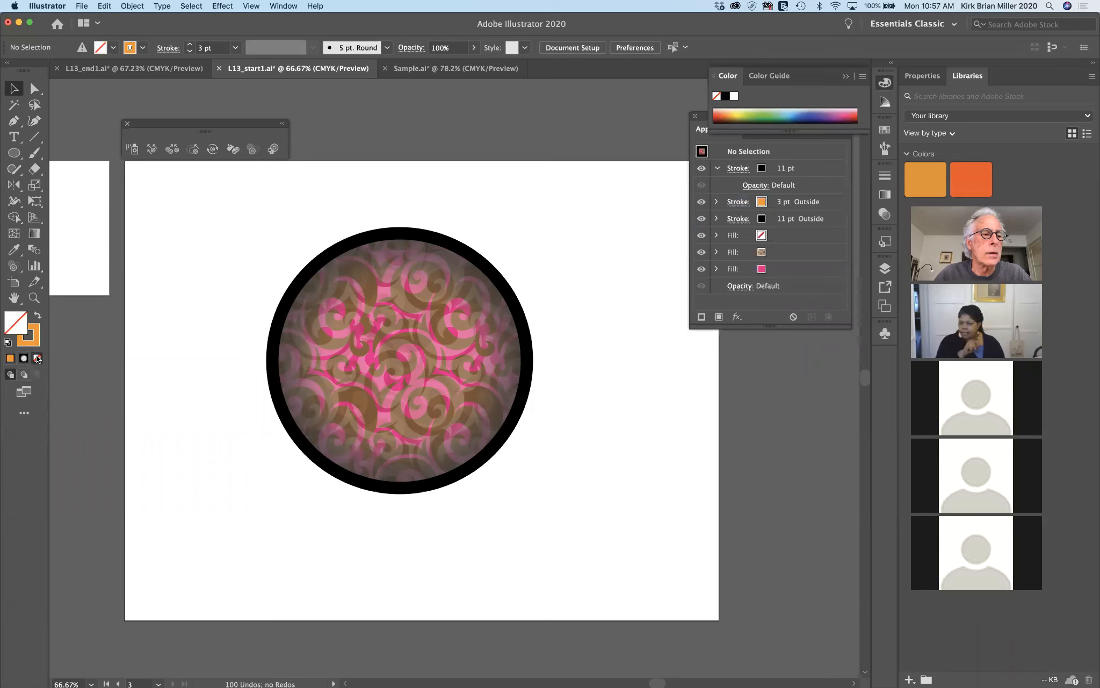
Reselect the circle and align its 3 pt orange stroke to the center of the path
left_click(466, 256)
key("period")
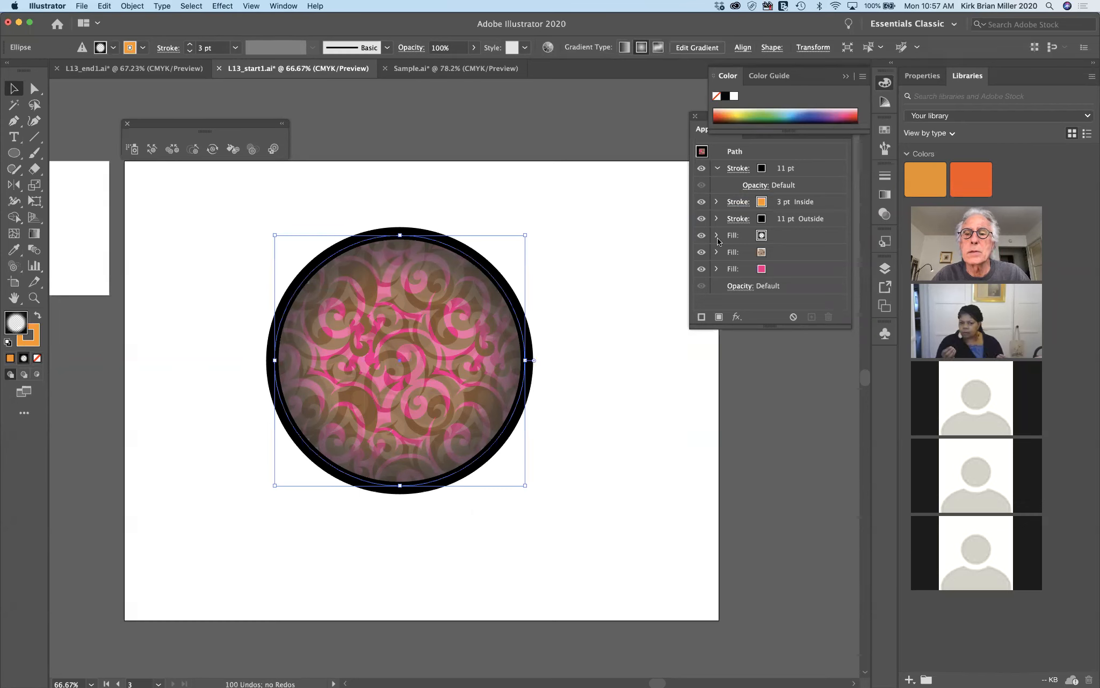
left_click(825, 203)
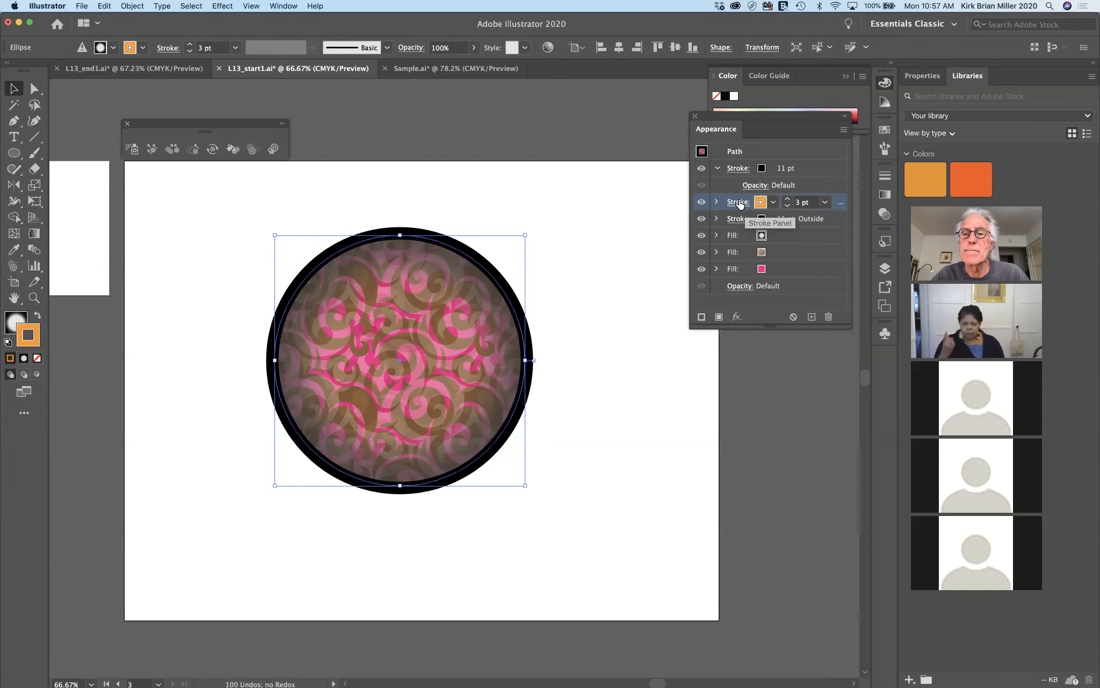
left_click(739, 203)
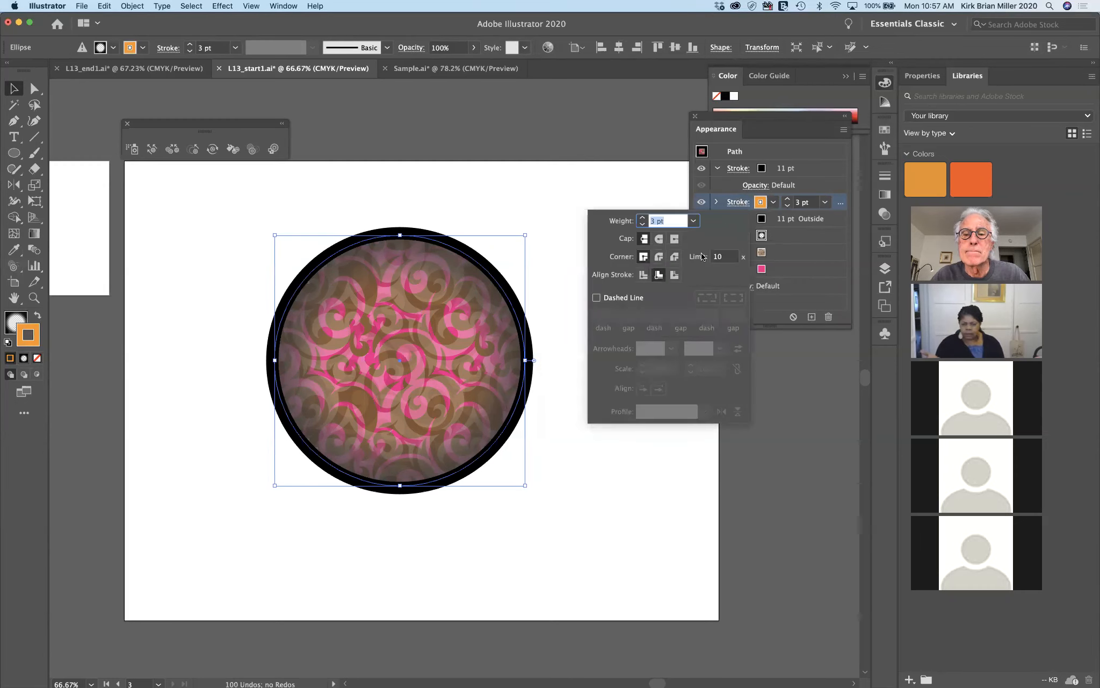
left_click(642, 275)
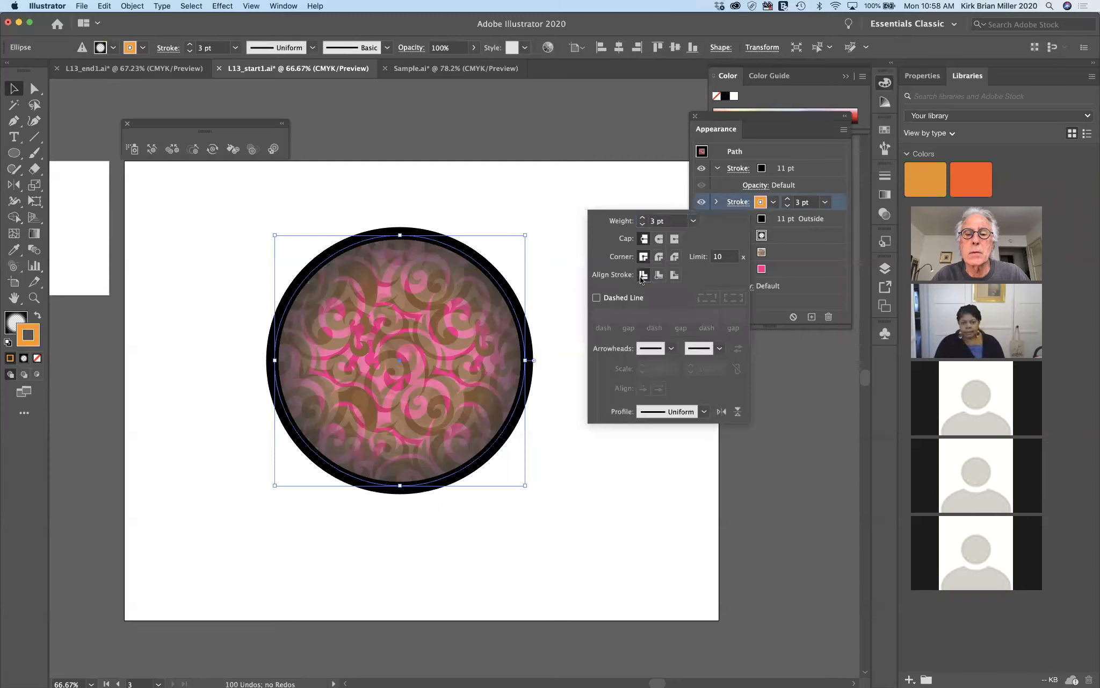
left_click(621, 175)
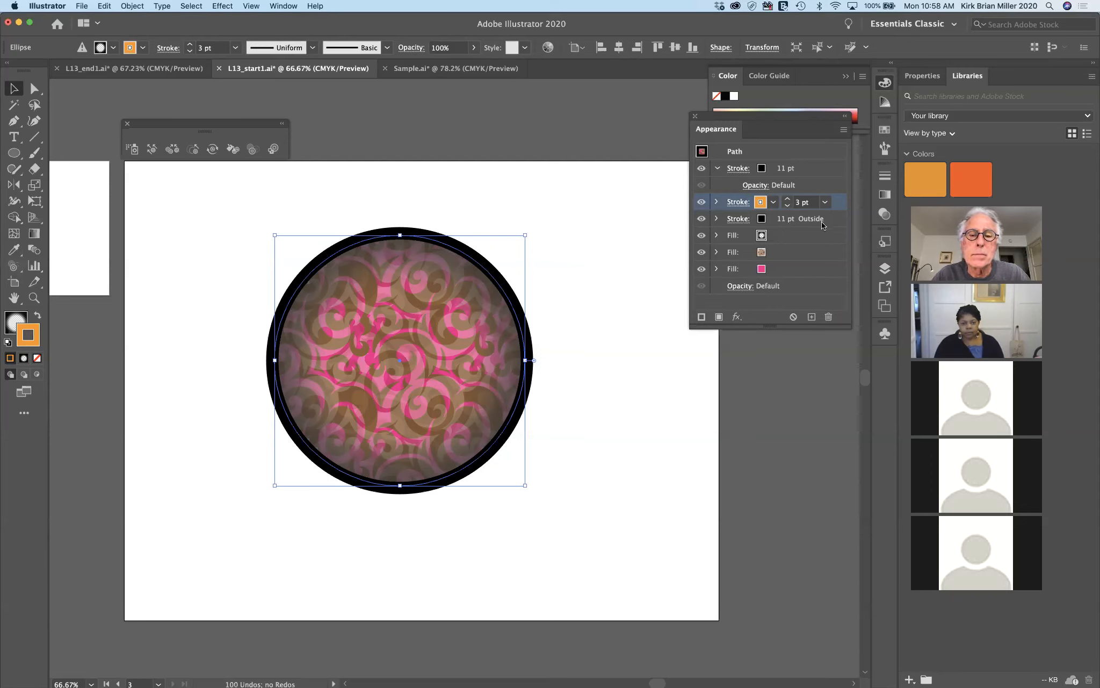
Try to align the lower 11 pt black stroke to the center of the path and deselect the circle
left_click(738, 219)
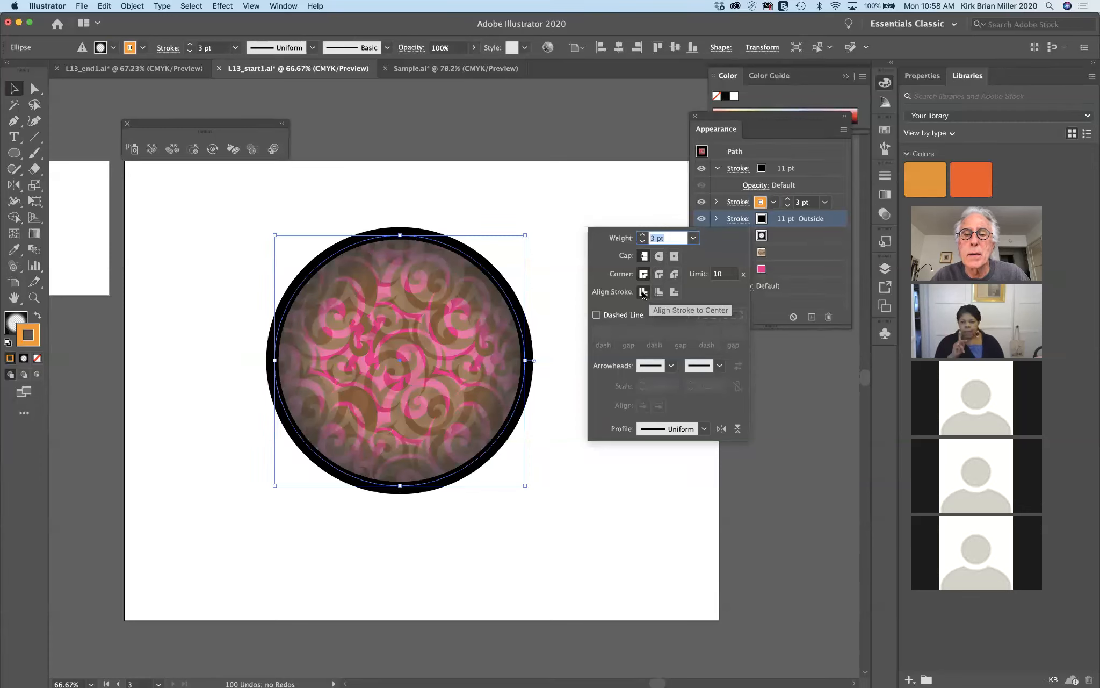
left_click(643, 294)
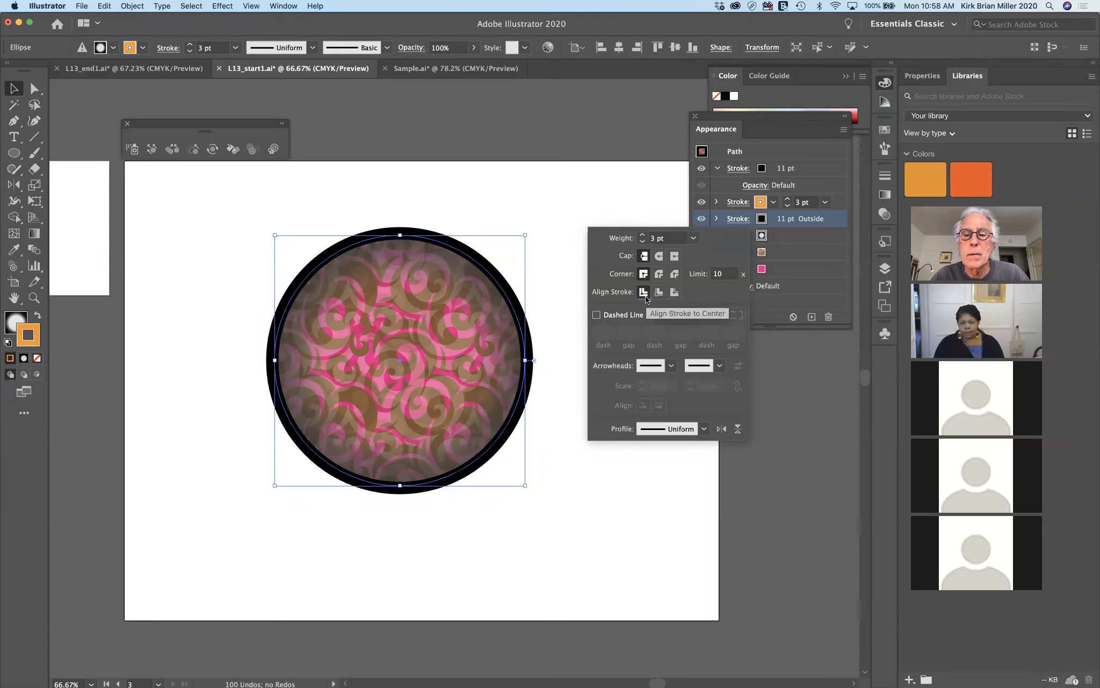
left_click(704, 223)
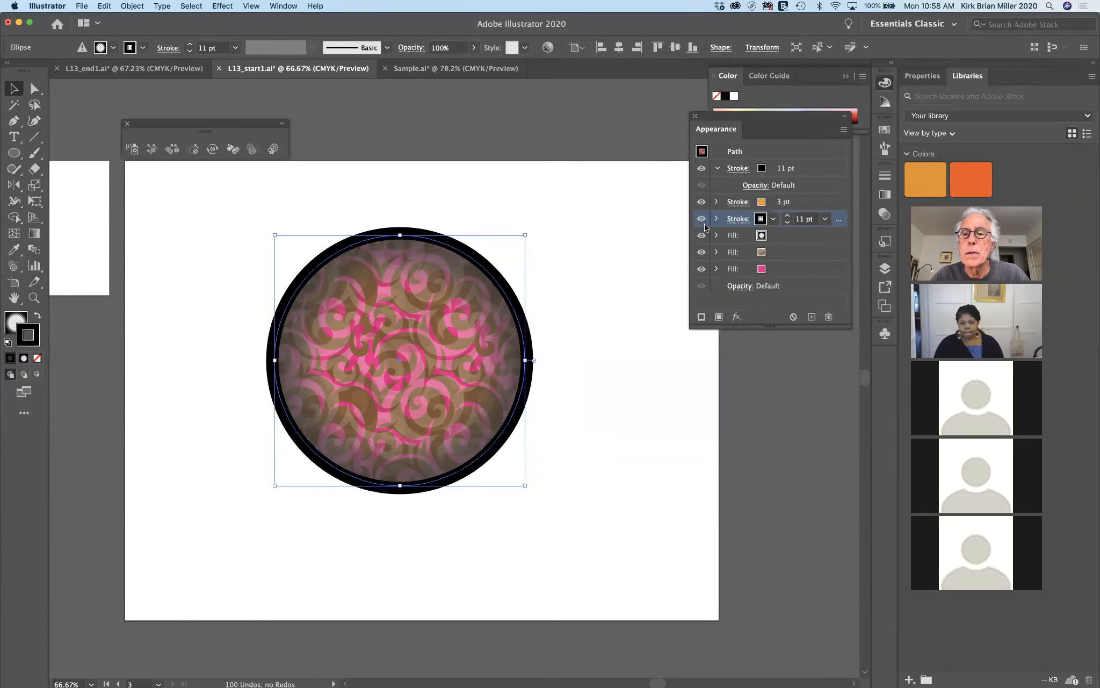
left_click(611, 301)
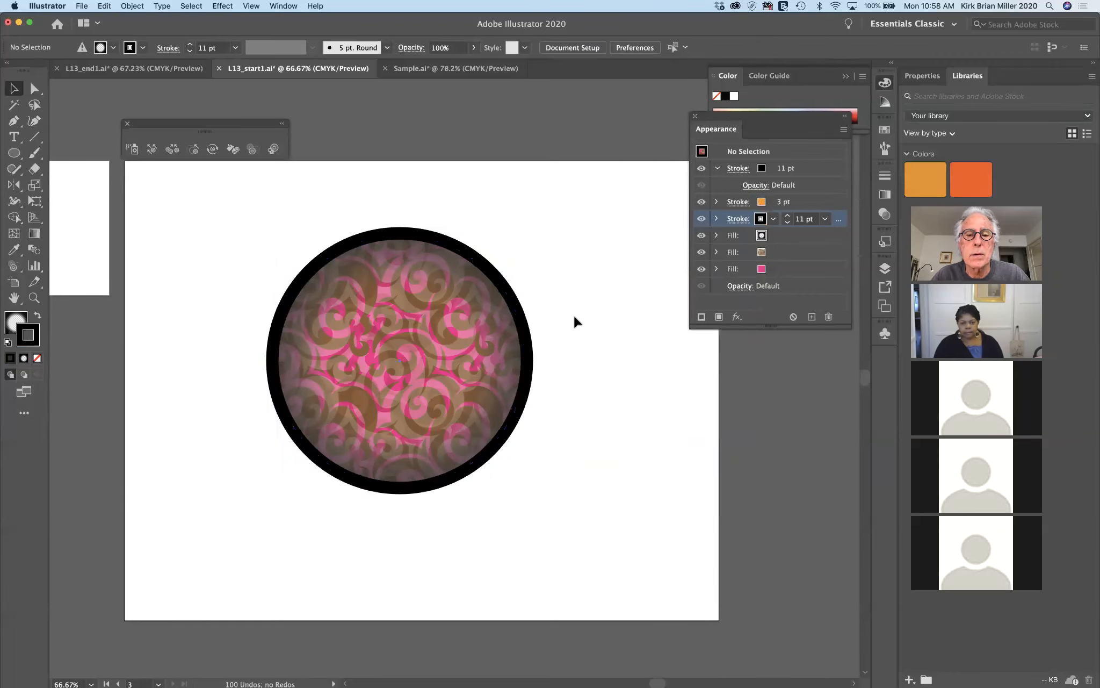
left_click(528, 348)
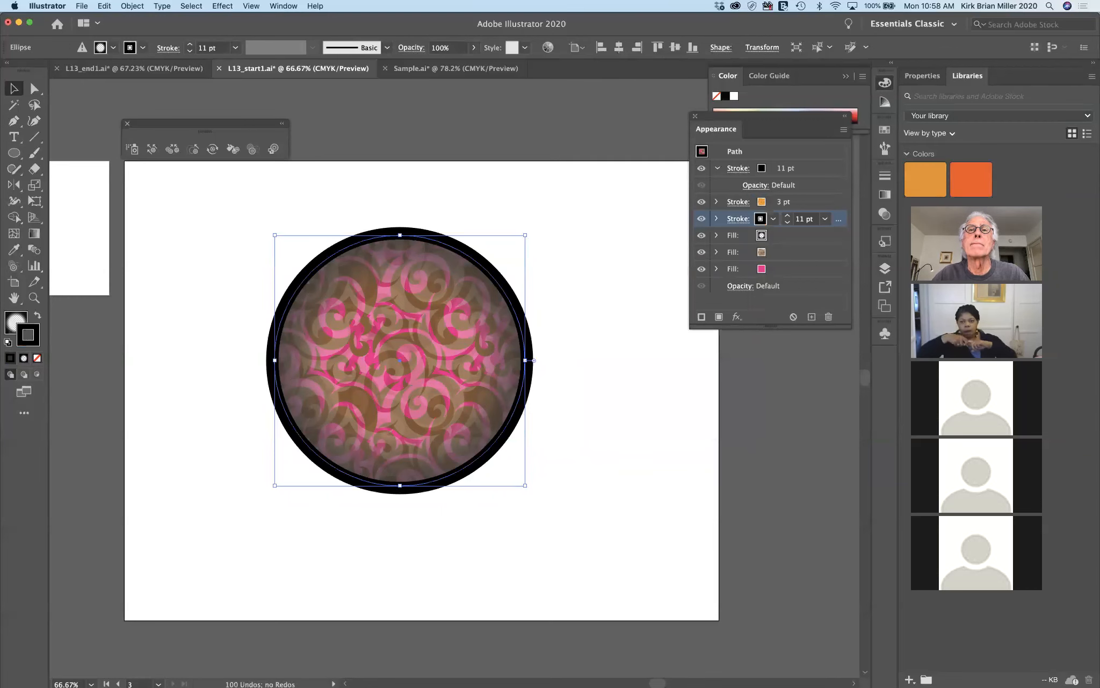
key("super+shift+a")
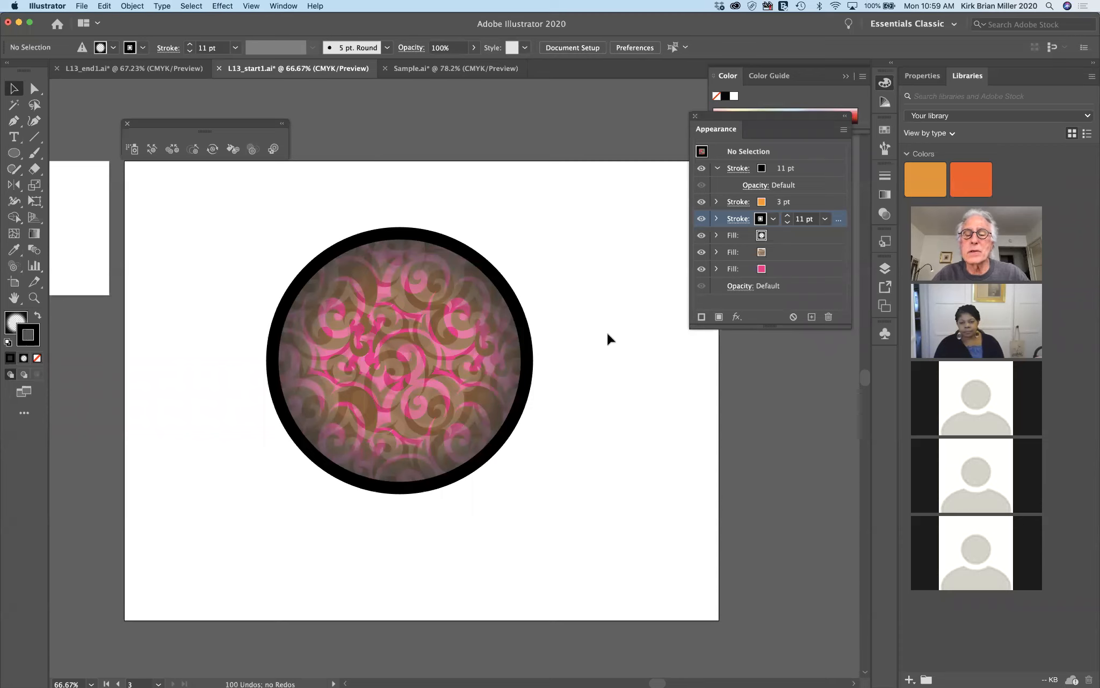
Align the circle's lower 11 pt black stroke and its 3 pt orange stroke to the center of the path, and deselect it
left_click(516, 350)
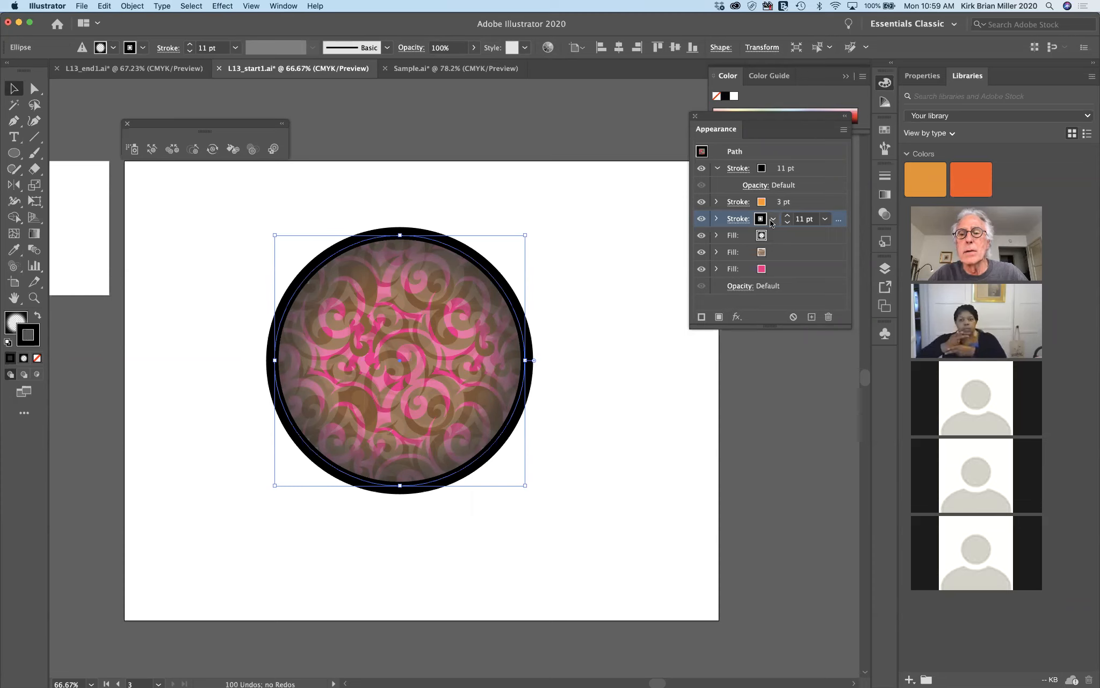
left_click(738, 218)
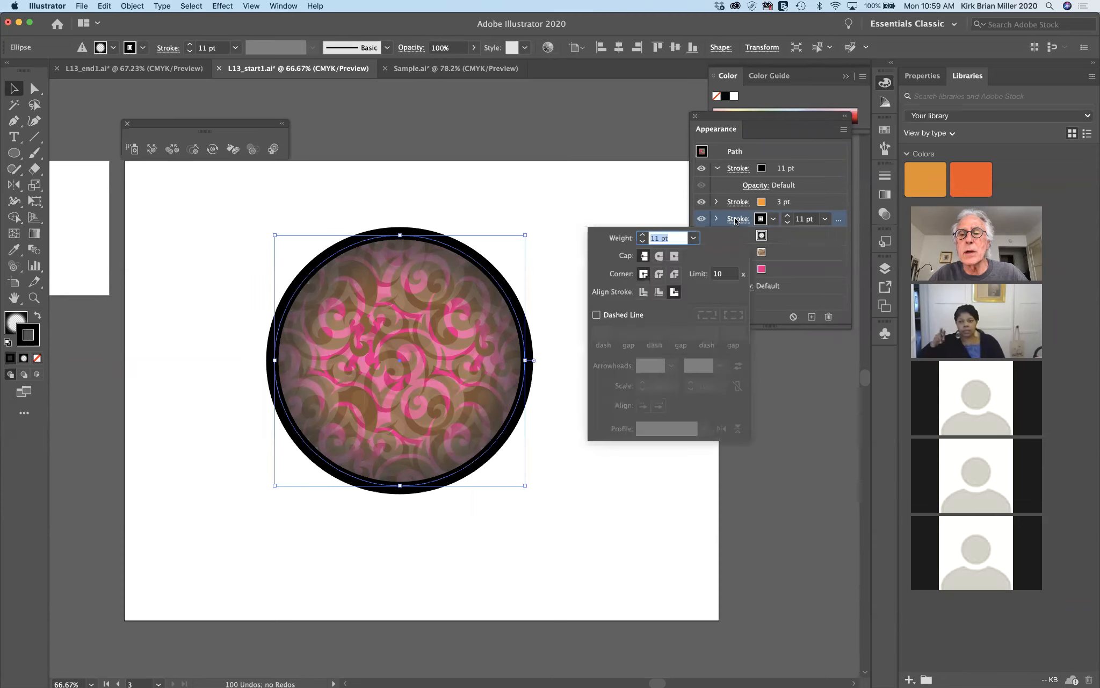
left_click(643, 293)
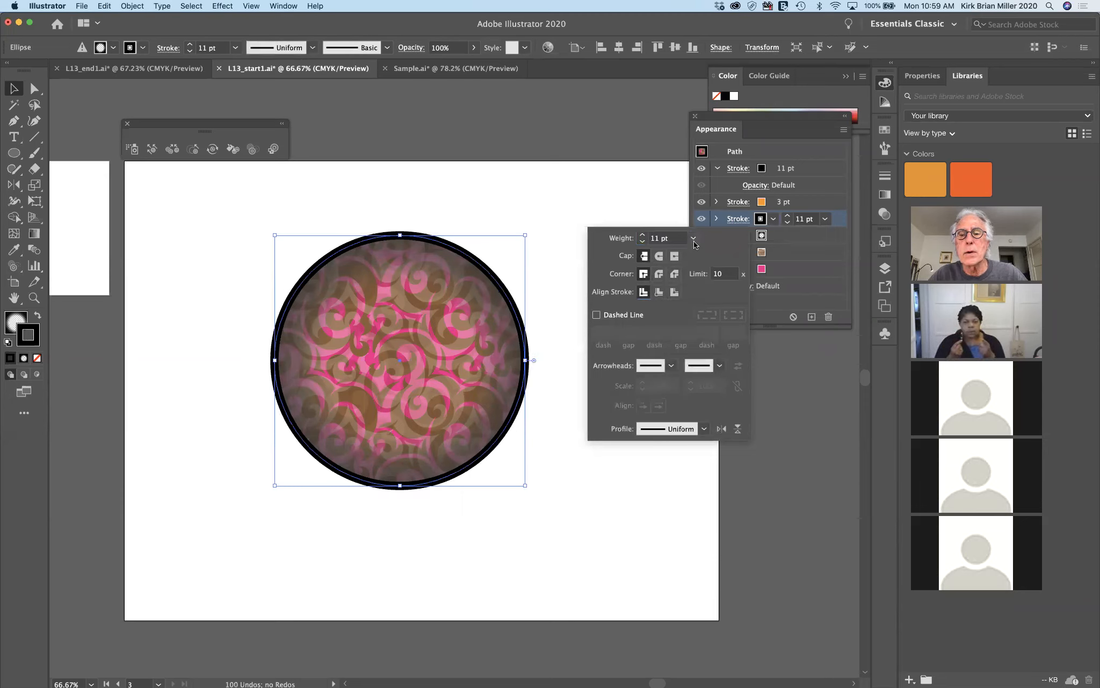
left_click(739, 203)
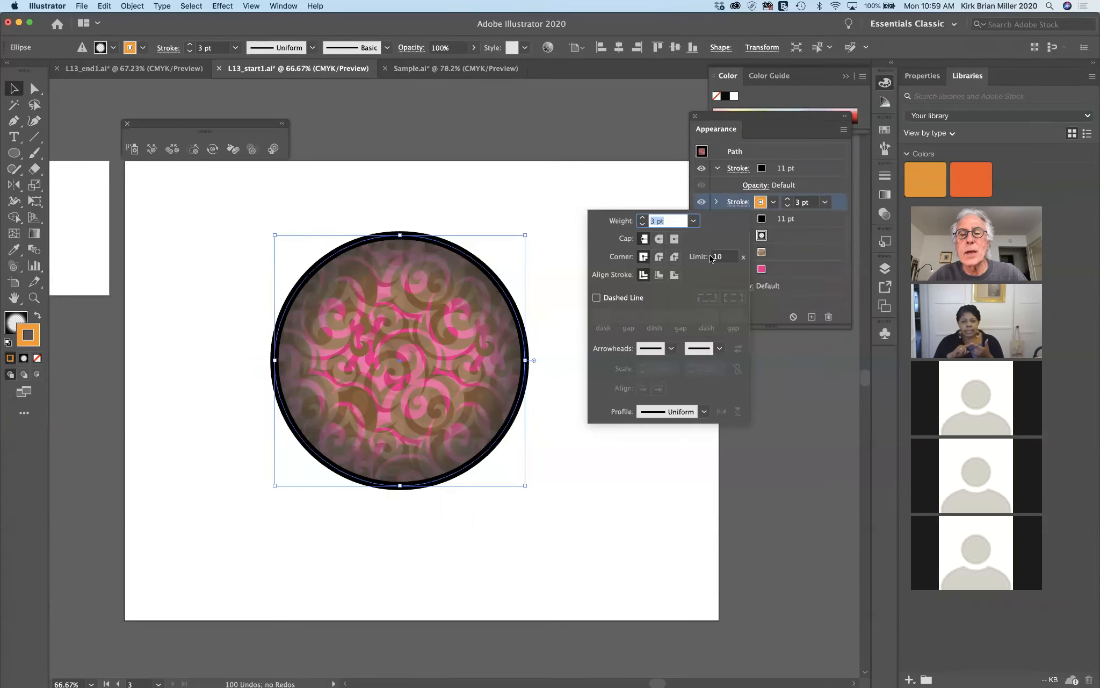
left_click(643, 275)
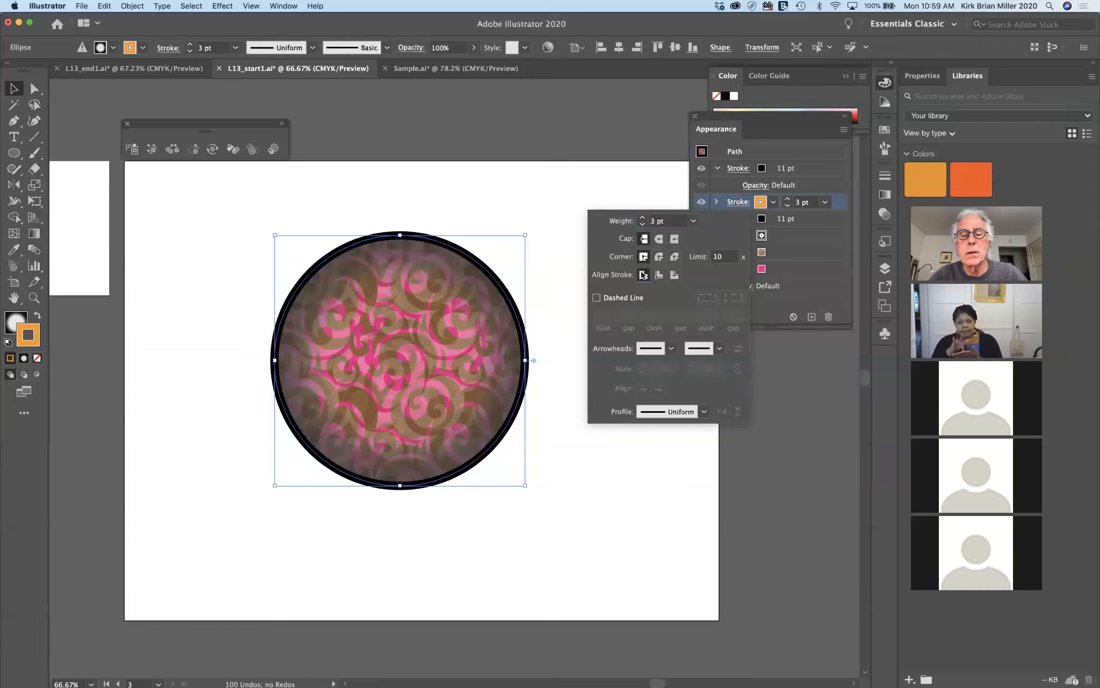
left_click(660, 182)
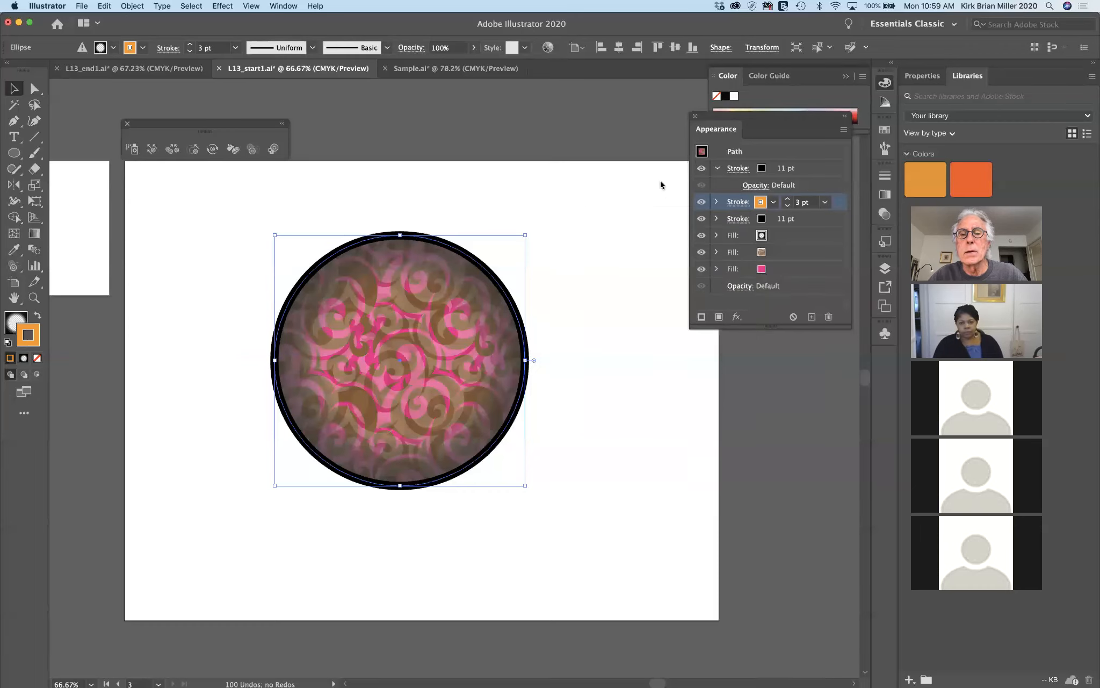
left_click(647, 270)
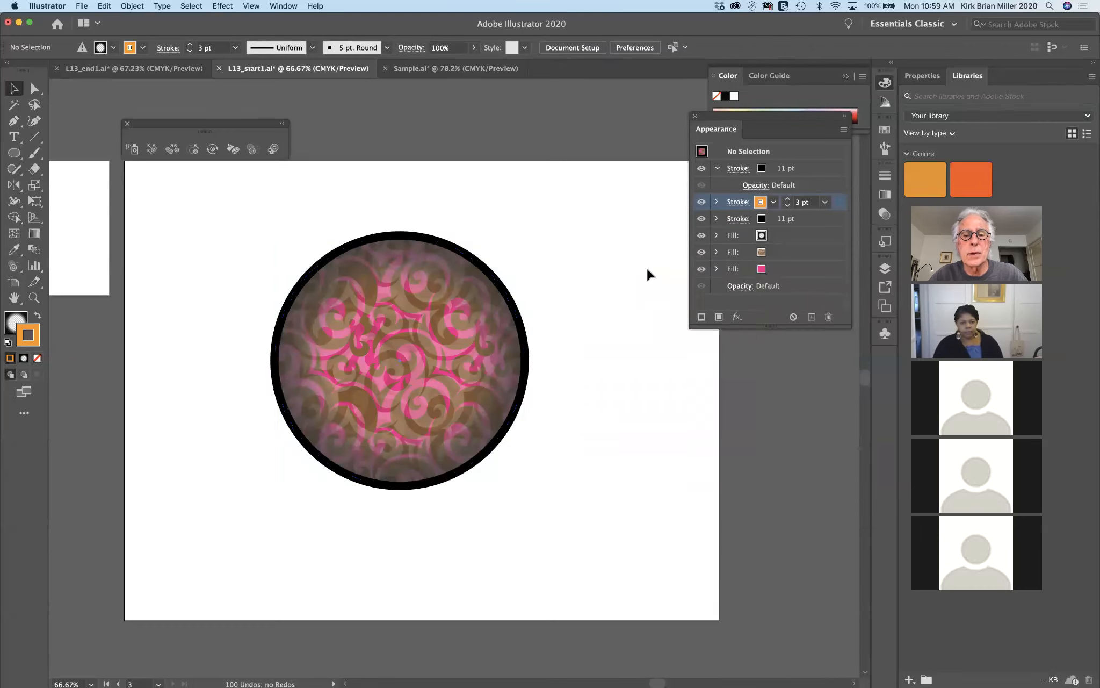
Select the circle and make the stroke beneath its 3 pt orange stroke black with a 20 pt weight
left_click(521, 331)
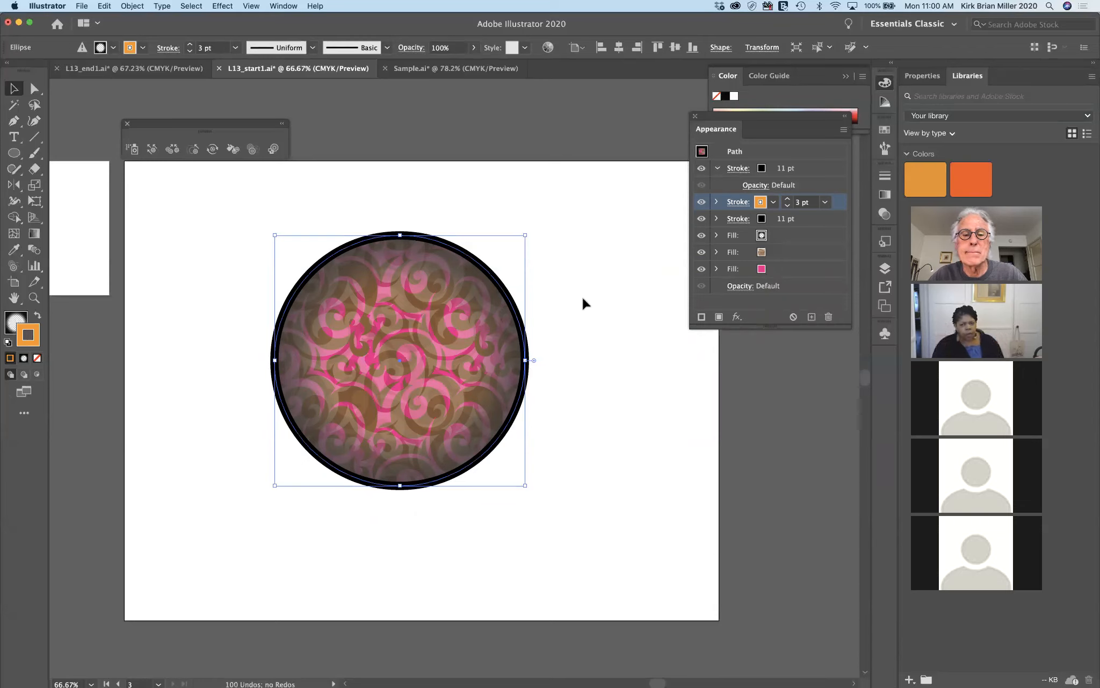
left_click(819, 222)
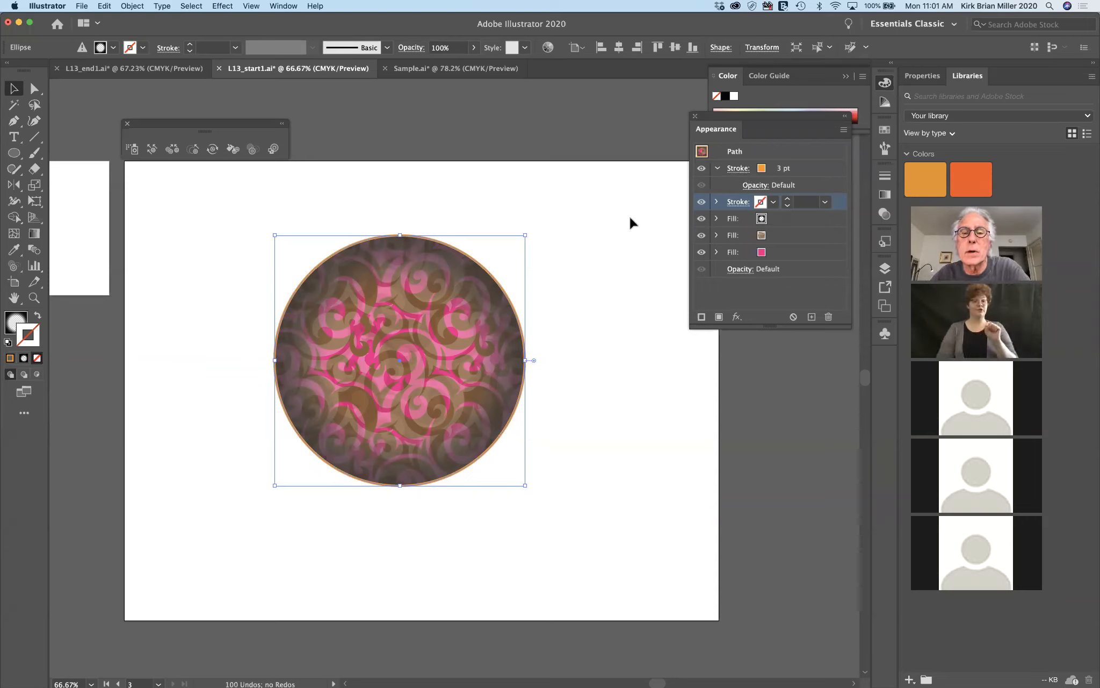
left_click(762, 204)
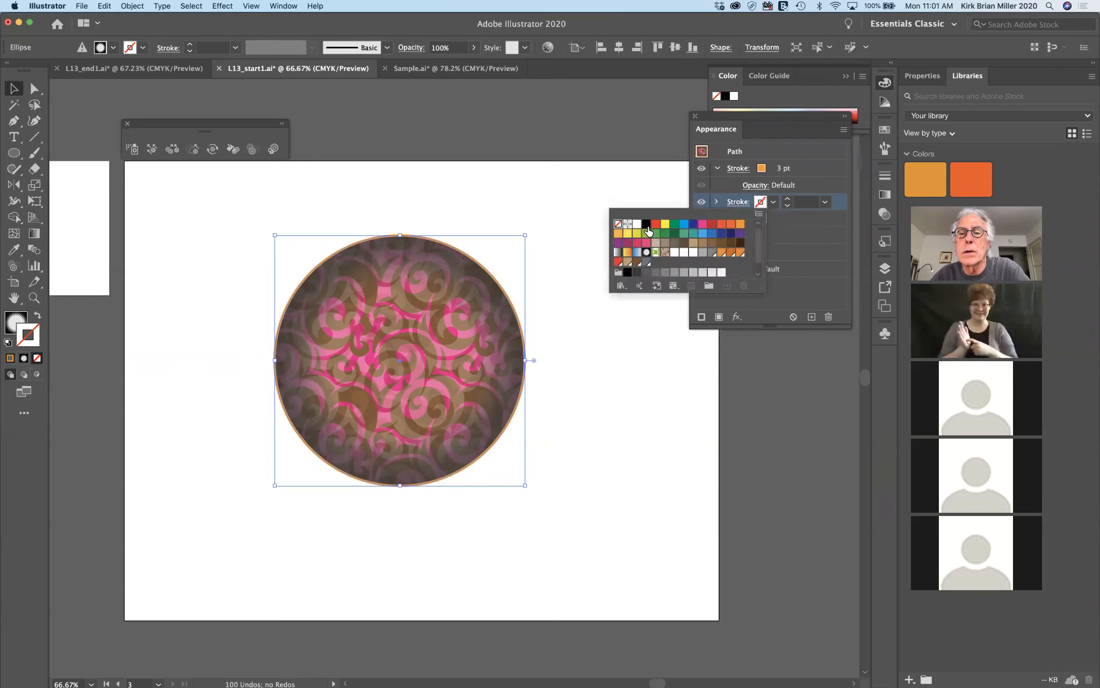
left_click(648, 225)
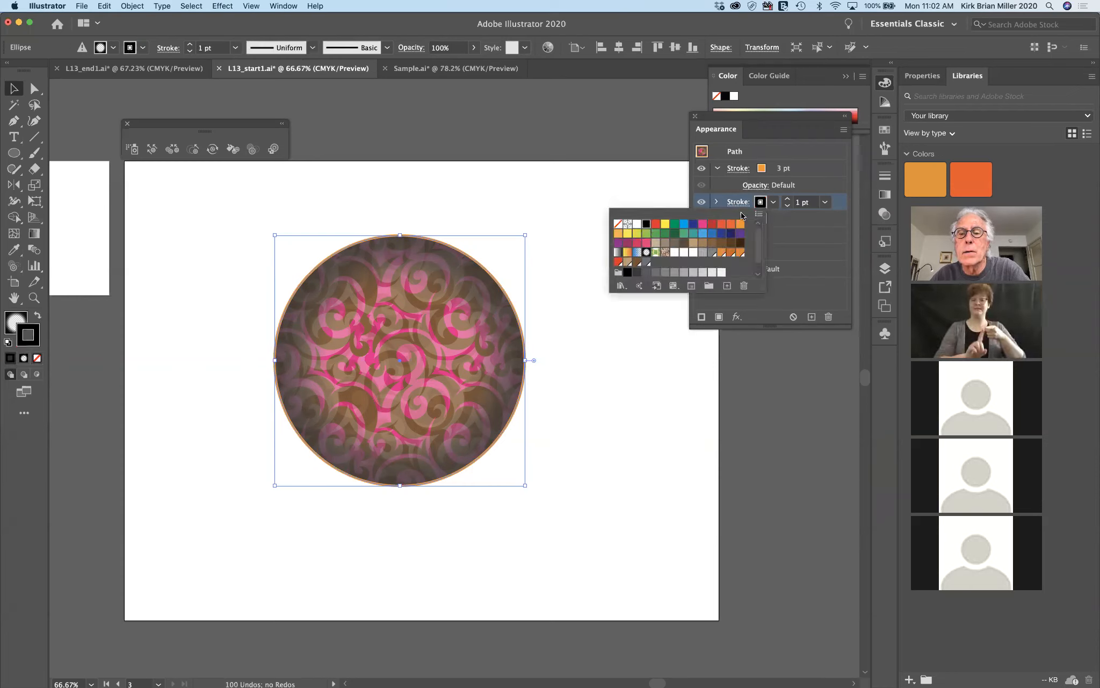
left_click(788, 200)
left_click(787, 200)
left_click(788, 200)
left_click(788, 200)
left_click(787, 199)
left_click(788, 200)
left_click(787, 200)
left_click(788, 200)
left_click(787, 200)
left_click(788, 200)
left_click(787, 200)
left_click(788, 200)
left_click(787, 200)
left_click(787, 200)
left_click(787, 199)
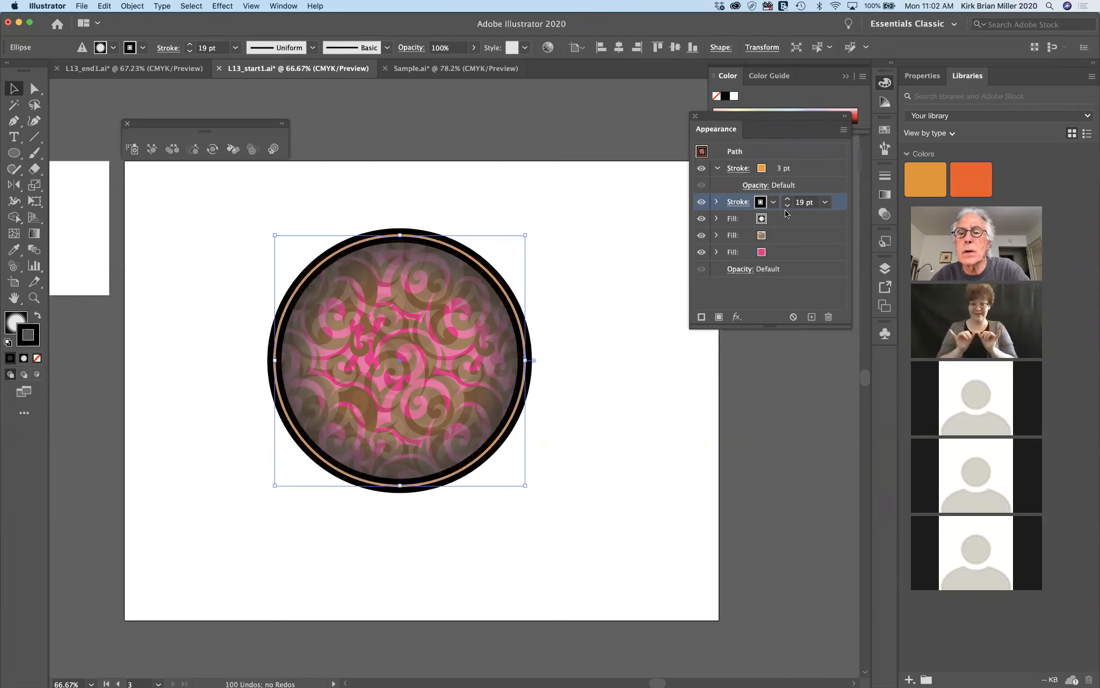
left_click(788, 200)
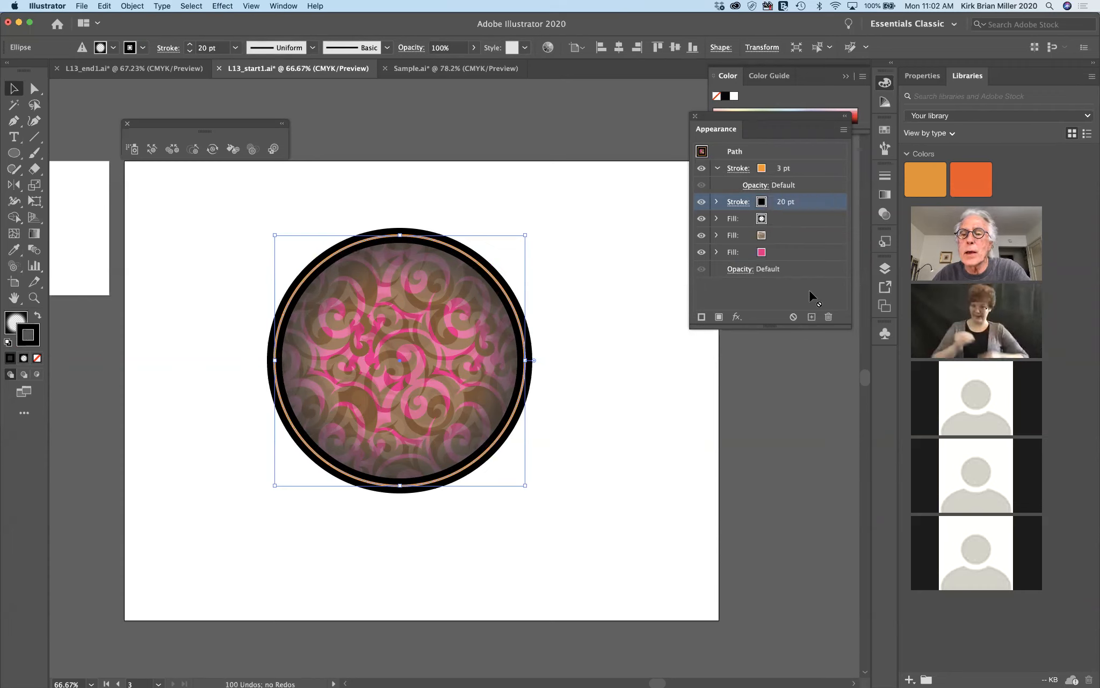
Duplicate the circle's 20 pt black stroke and set the upper copy to 7 pt and yellow
left_click(810, 317)
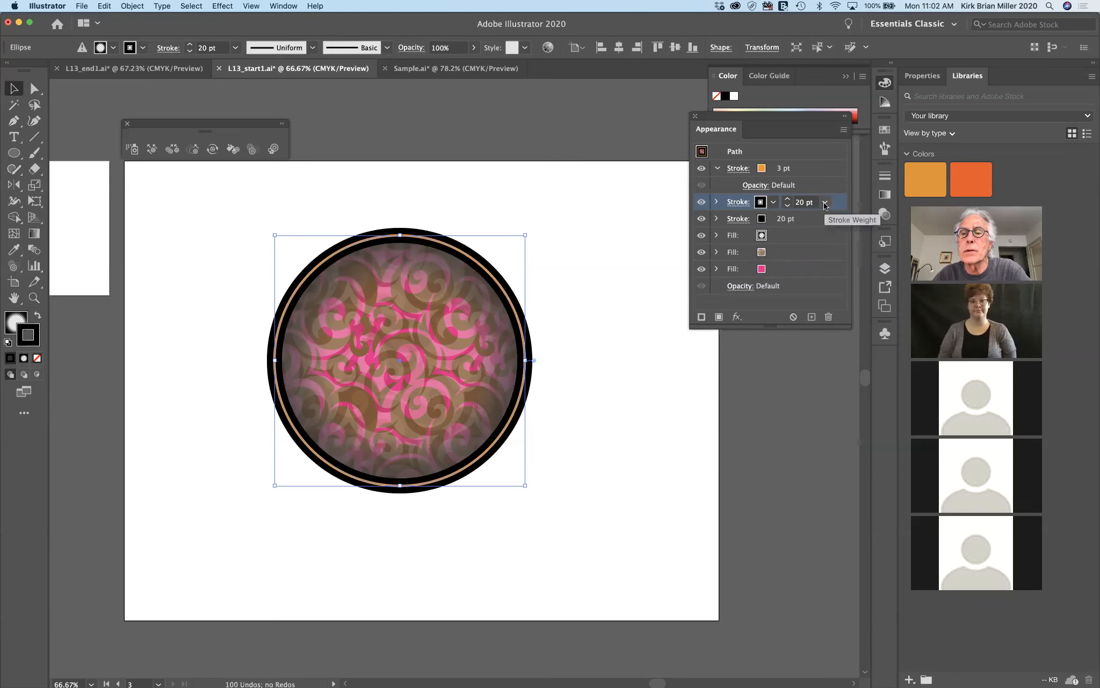
left_click(825, 203)
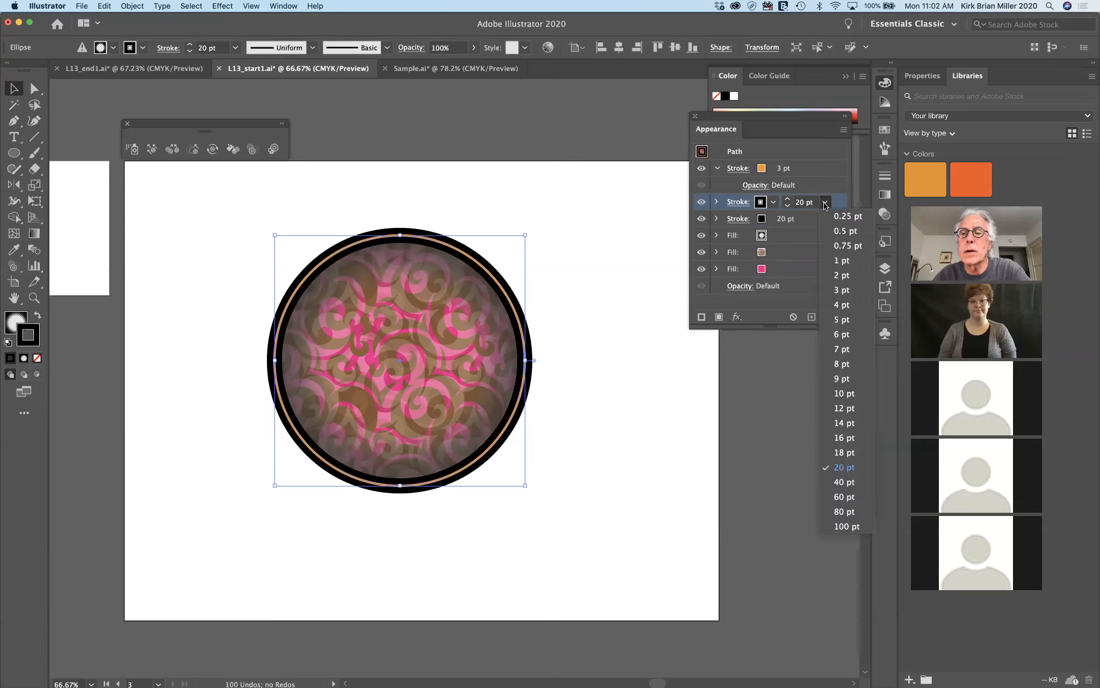
left_click(840, 350)
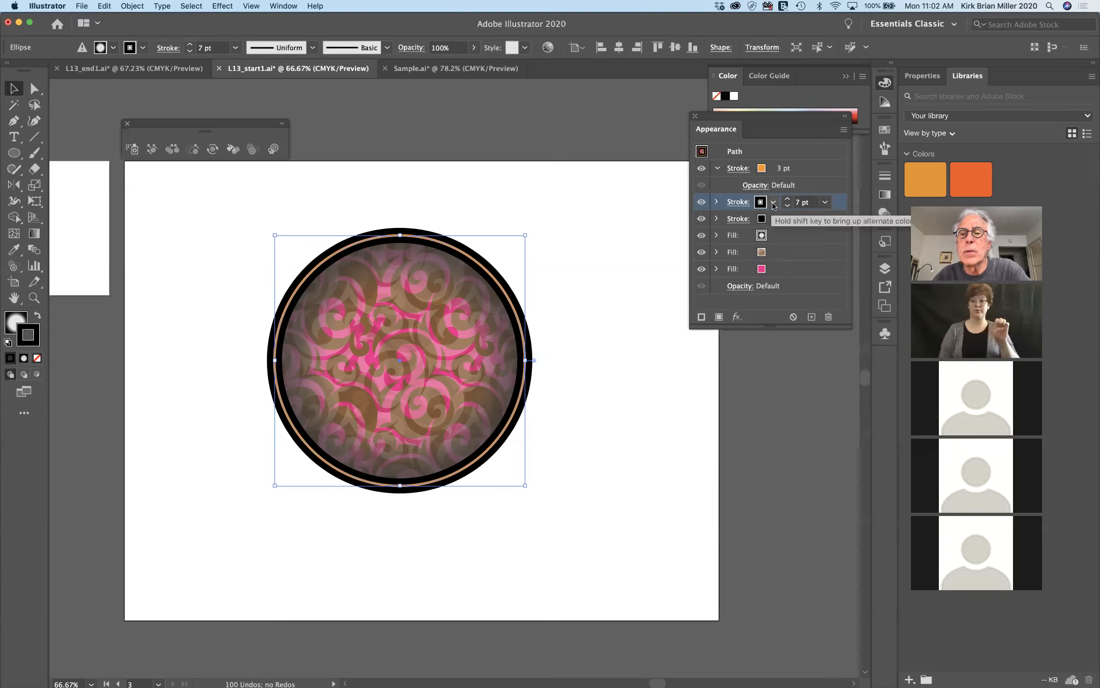
left_click(773, 203)
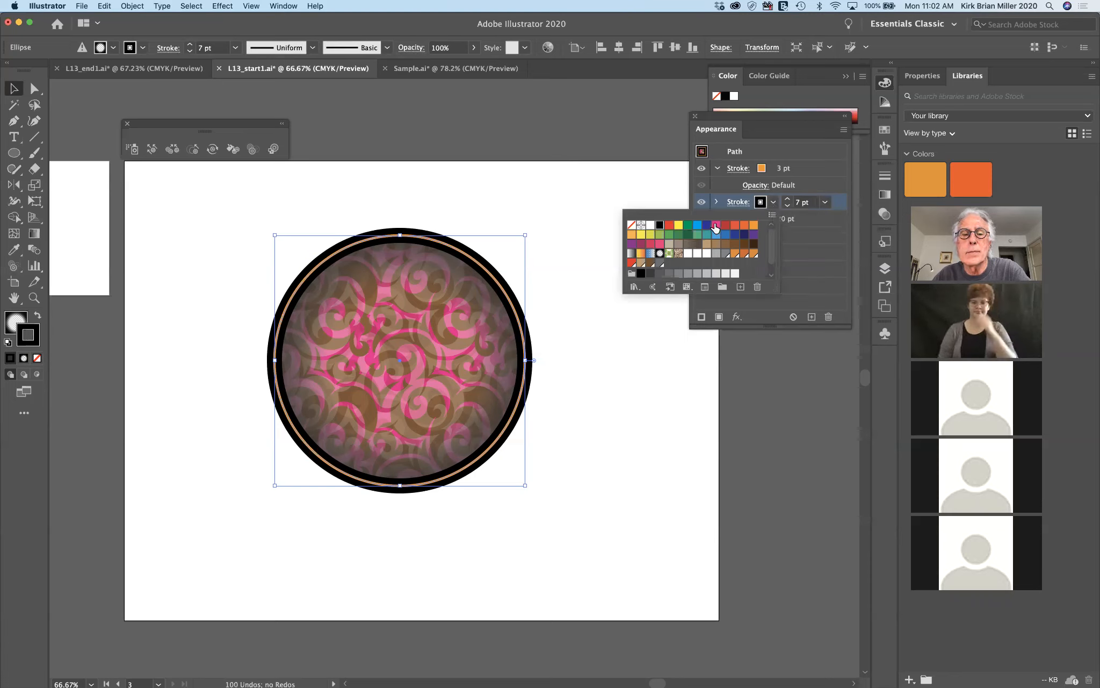
left_click(715, 227)
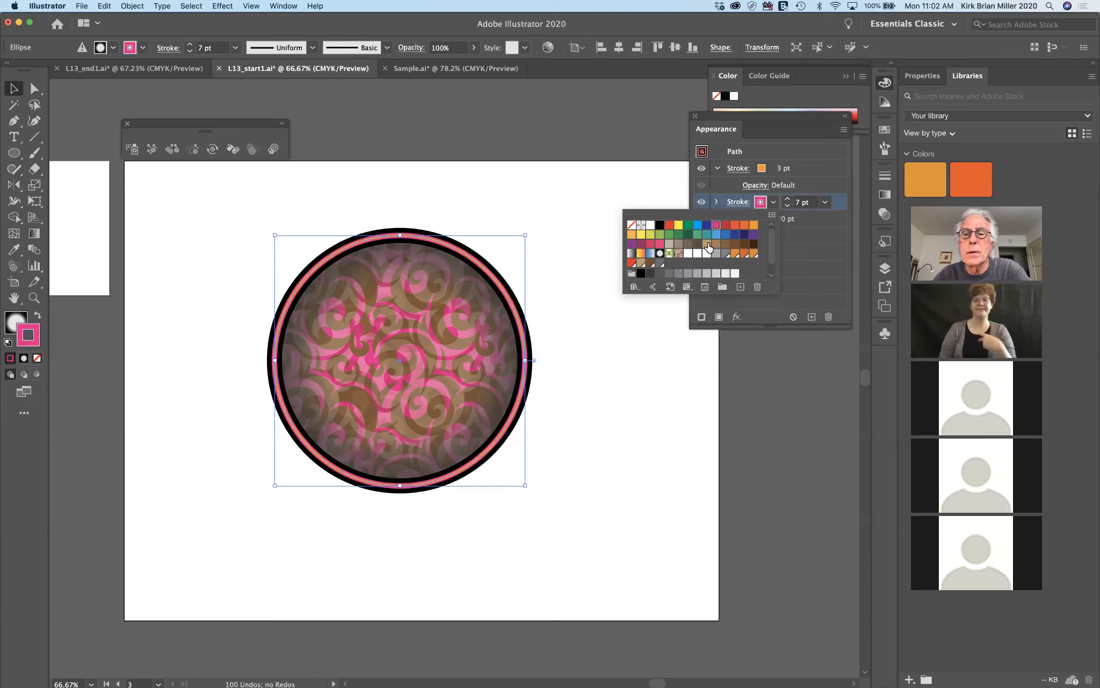
left_click(679, 225)
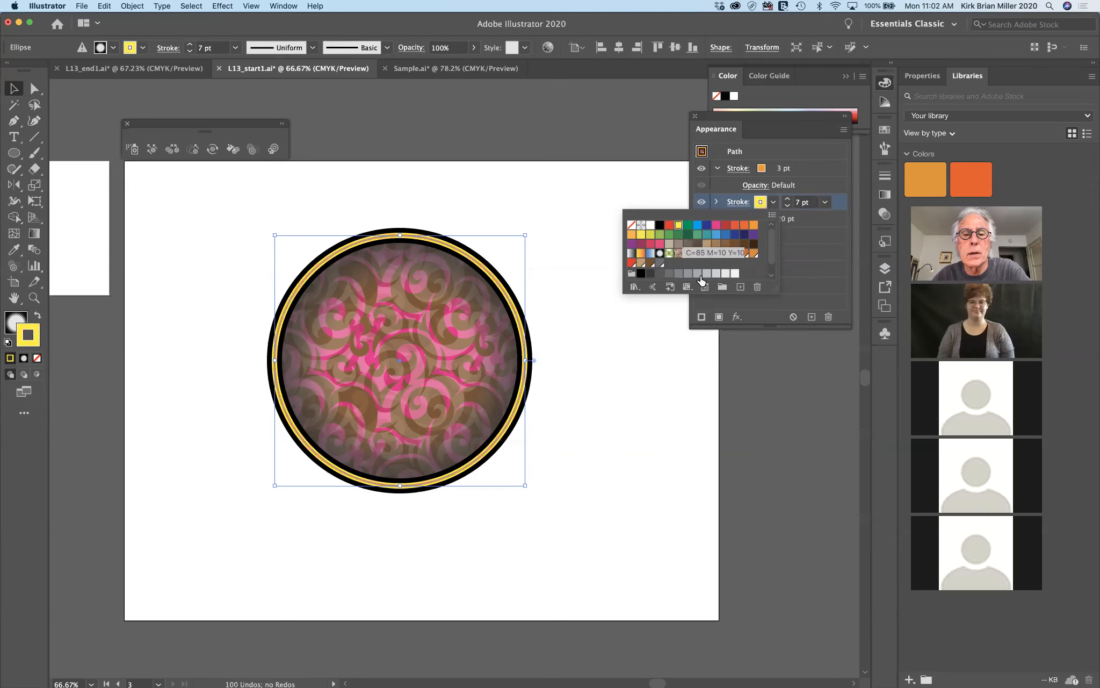
left_click(686, 371)
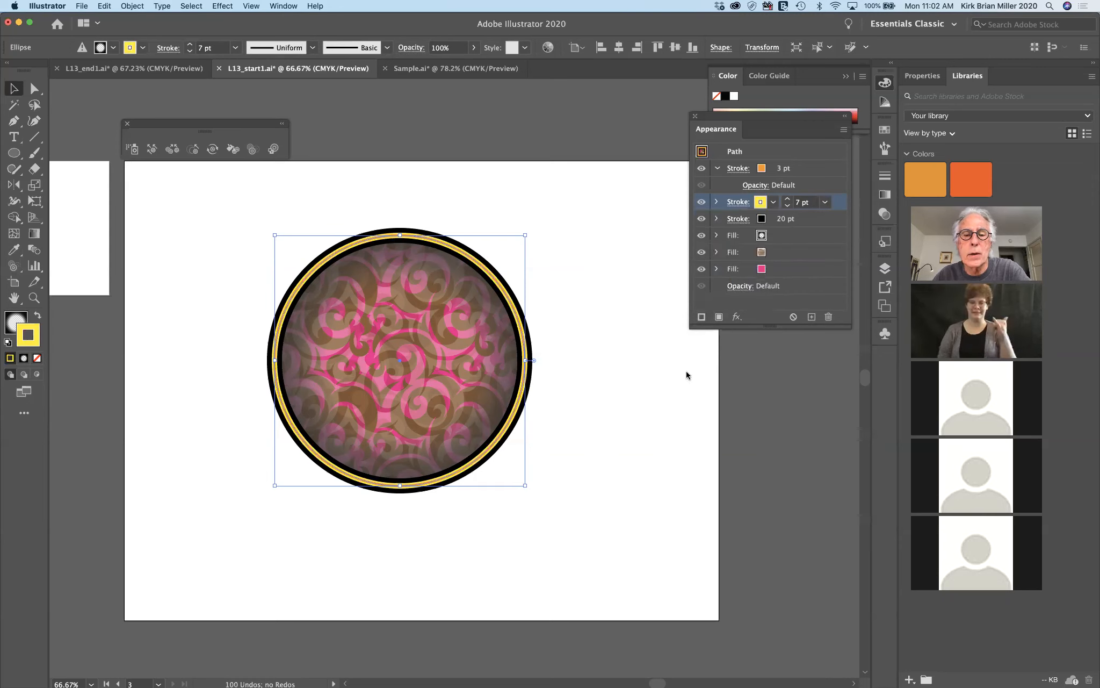
Examine the circle's stacked orange, yellow and black strokes up close, then bring the whole circle back into view
scroll(683, 366, "up", 5)
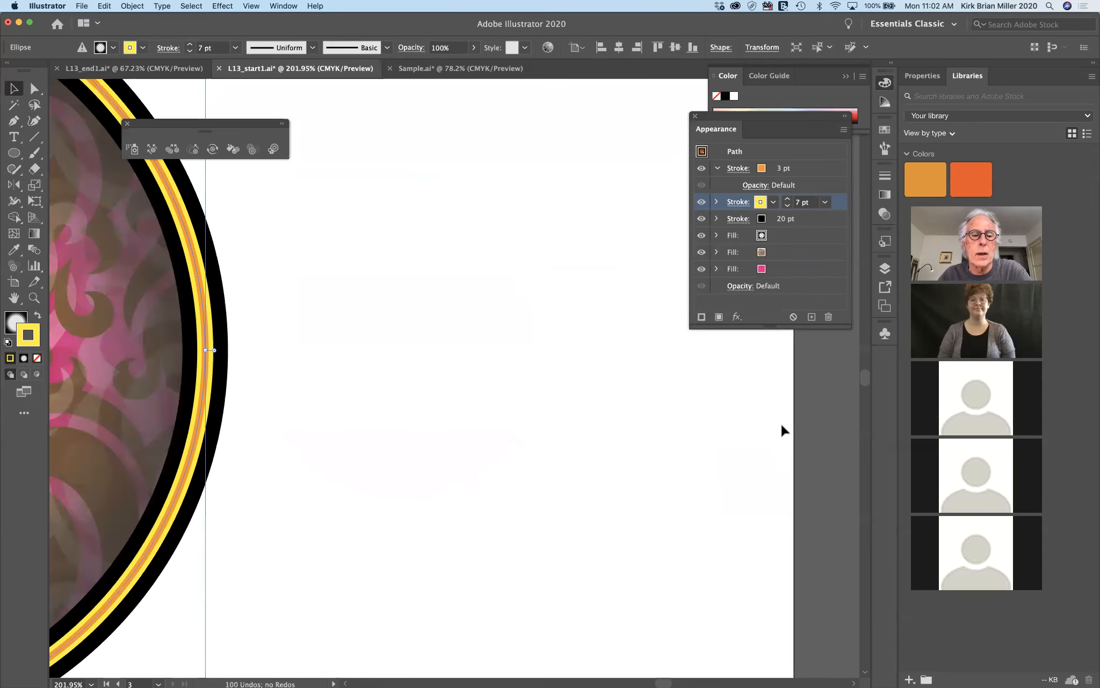
scroll(781, 423, "left", 5)
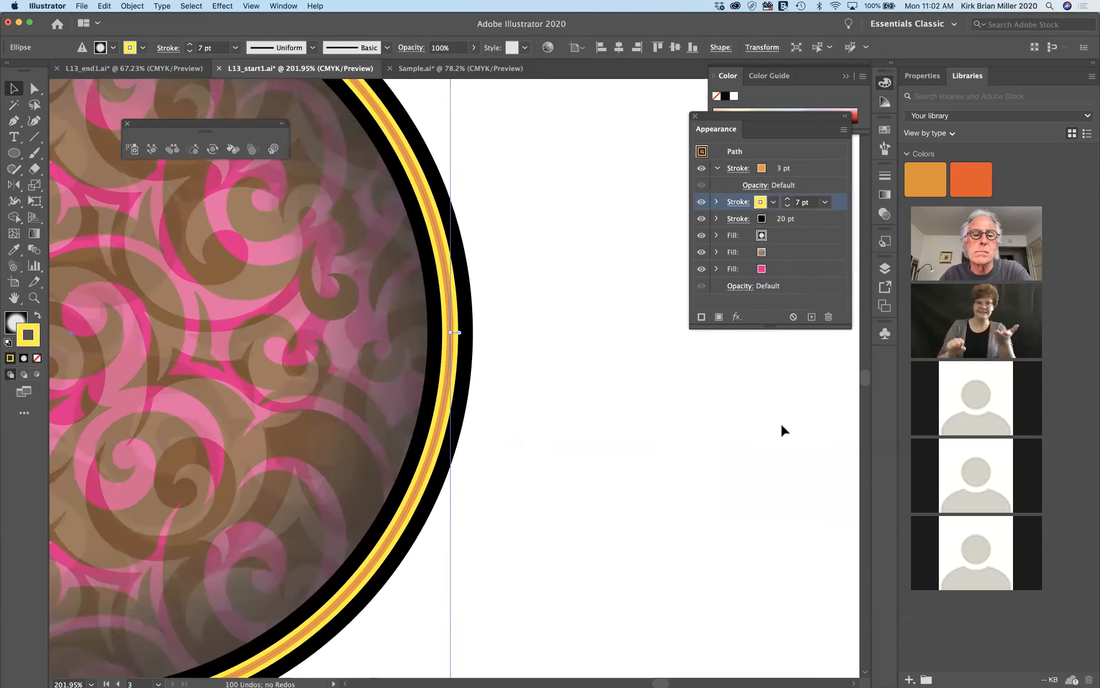
key("super+alt+0")
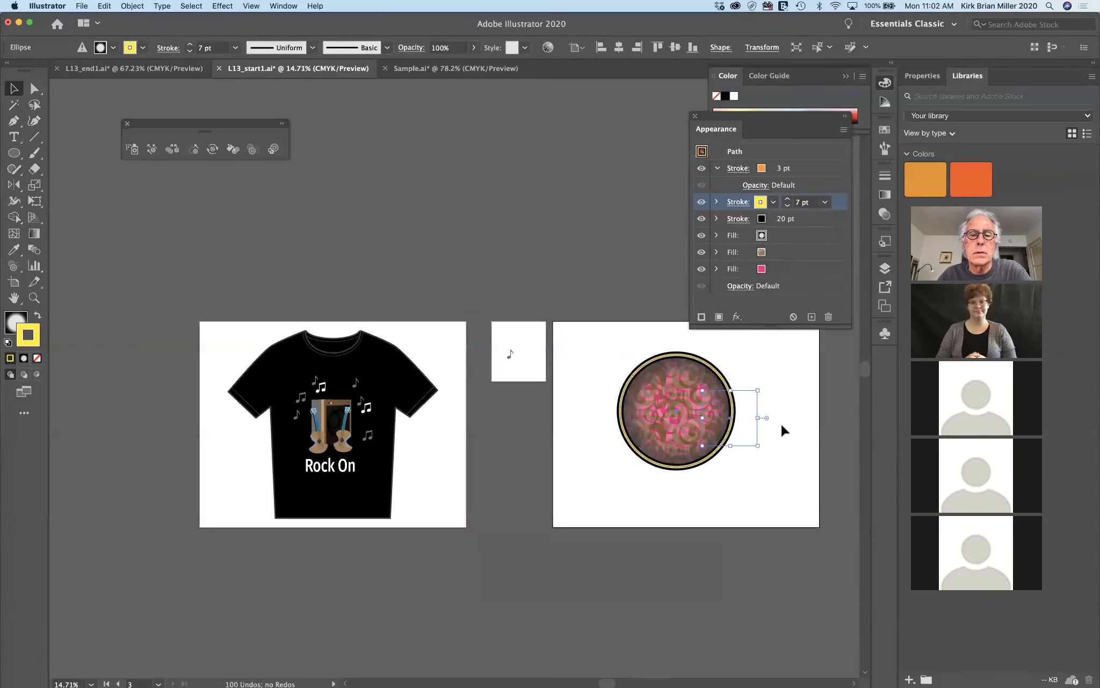
scroll(781, 423, "down", 3)
scroll(780, 422, "up", 4)
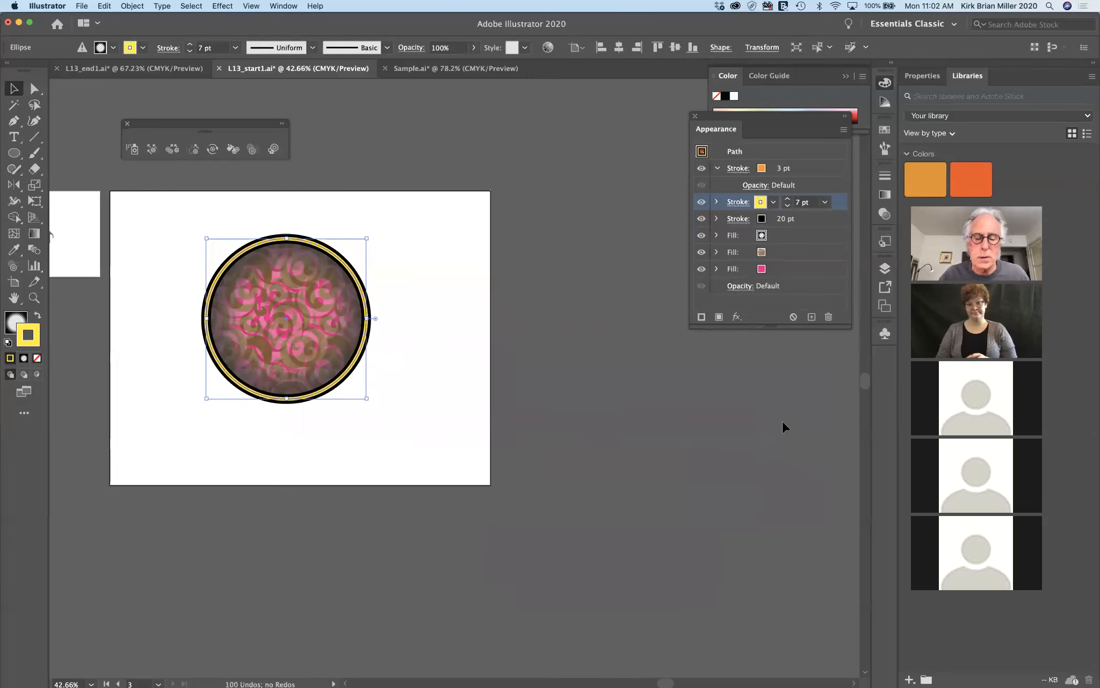
key("super+equal")
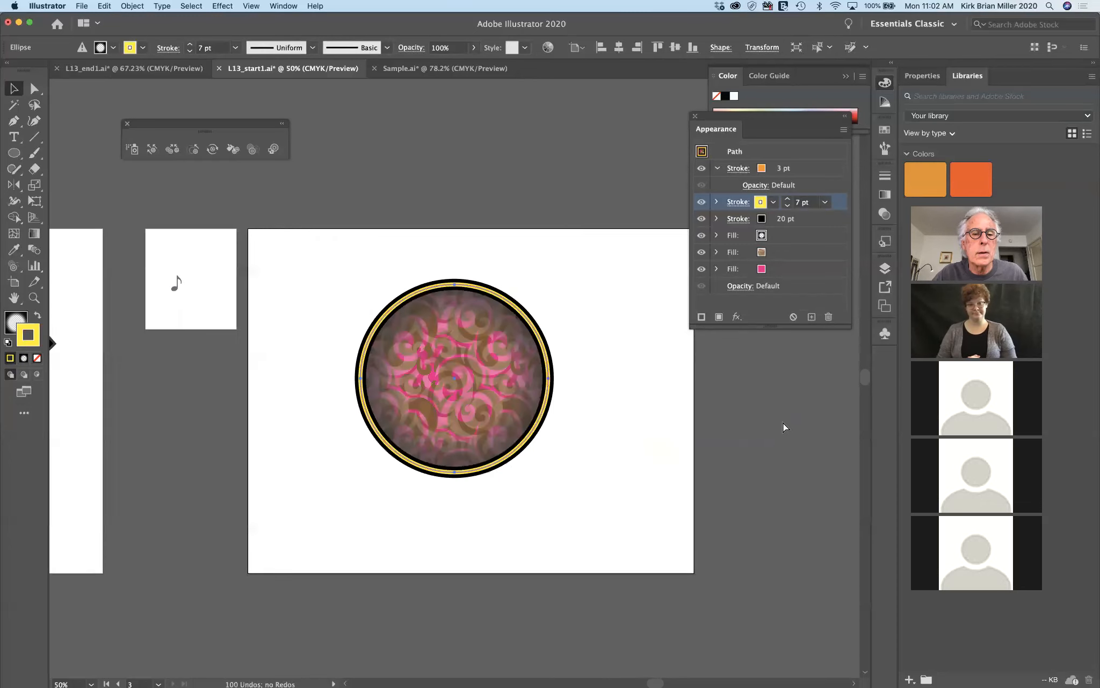
key("super+equal")
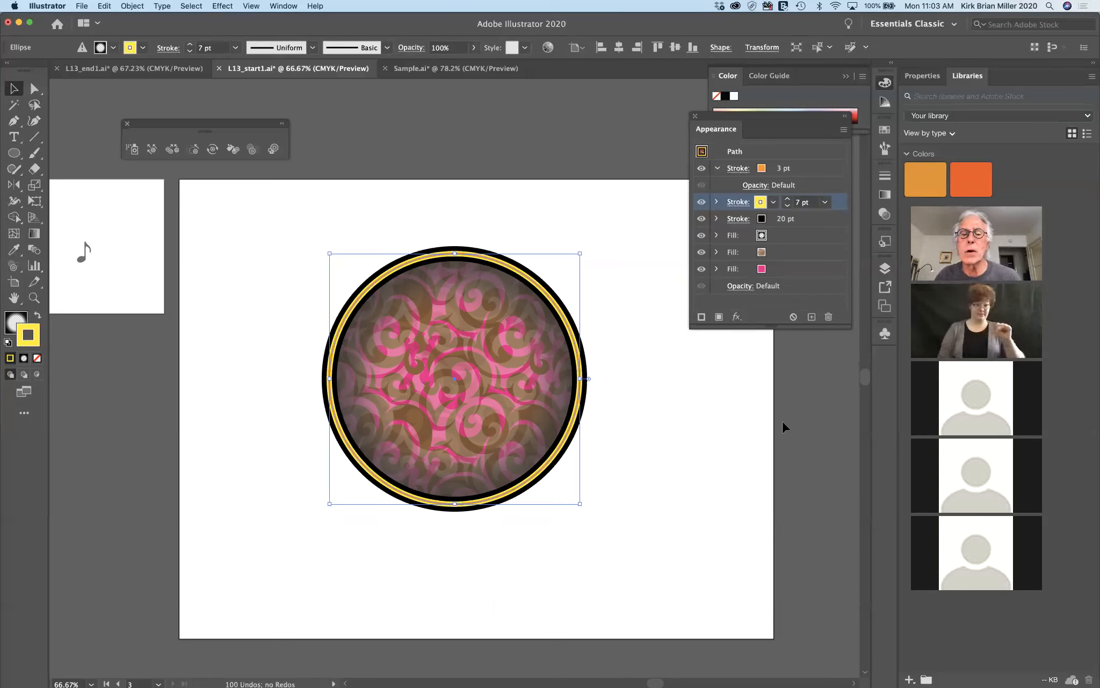
Apply a Drop Shadow effect to the whole circle path with Multiply mode, 75% opacity, 0.0972 in X and Y offsets, and 0.0694 in blur
left_click(736, 154)
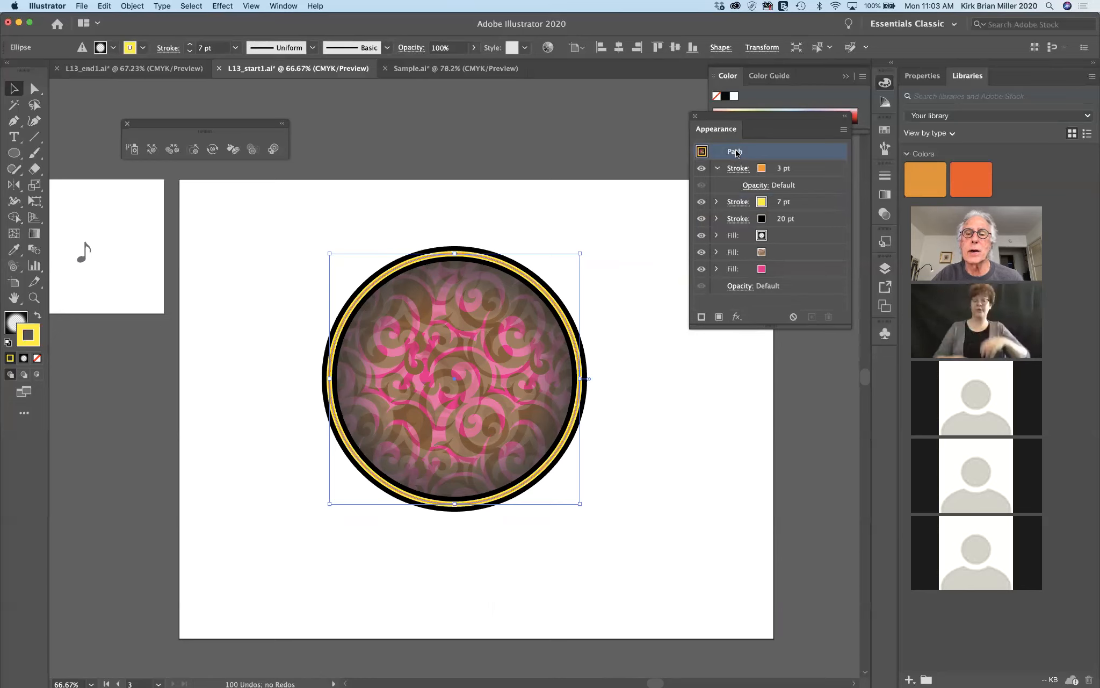
left_click(736, 316)
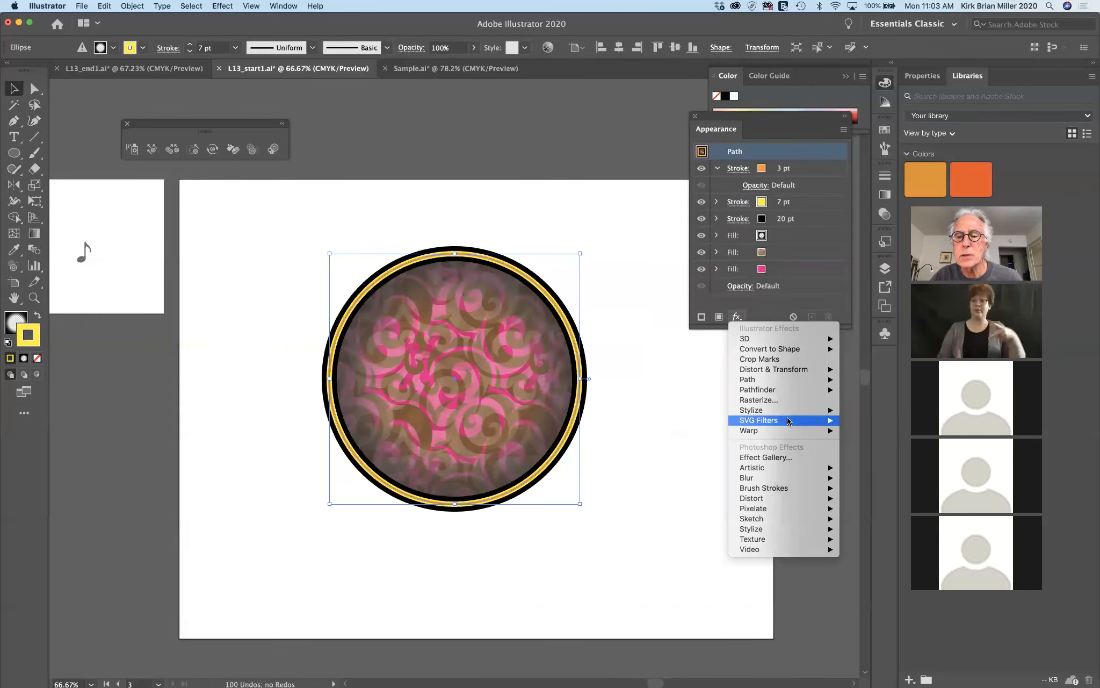
mouse_move(784, 410)
left_click(875, 410)
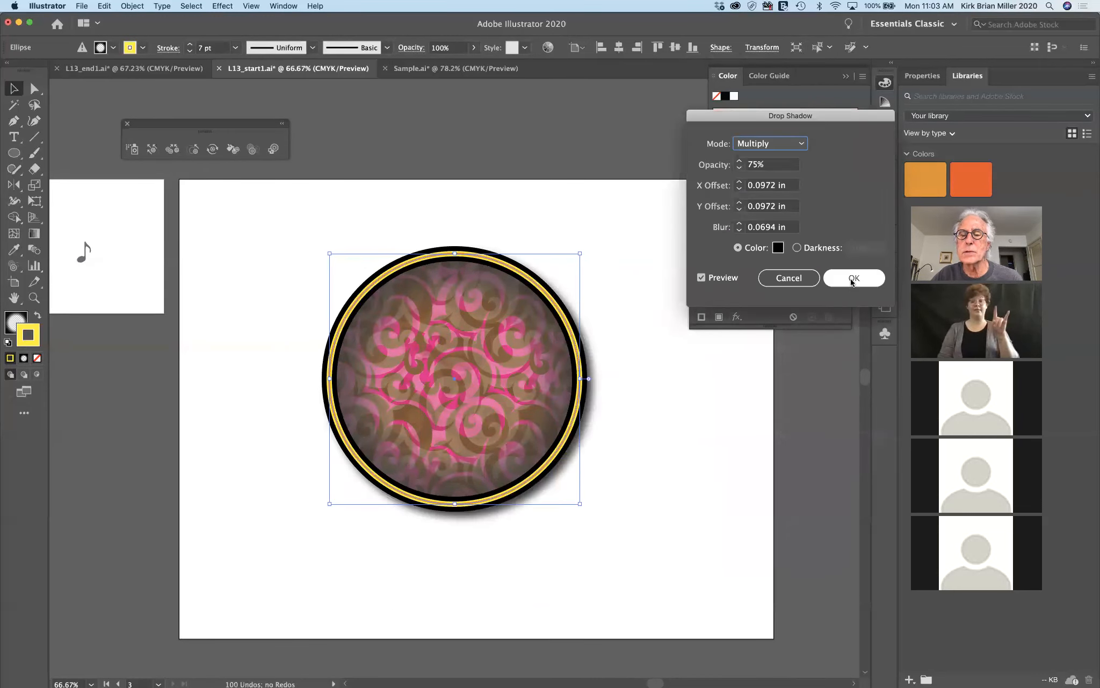
left_click(850, 279)
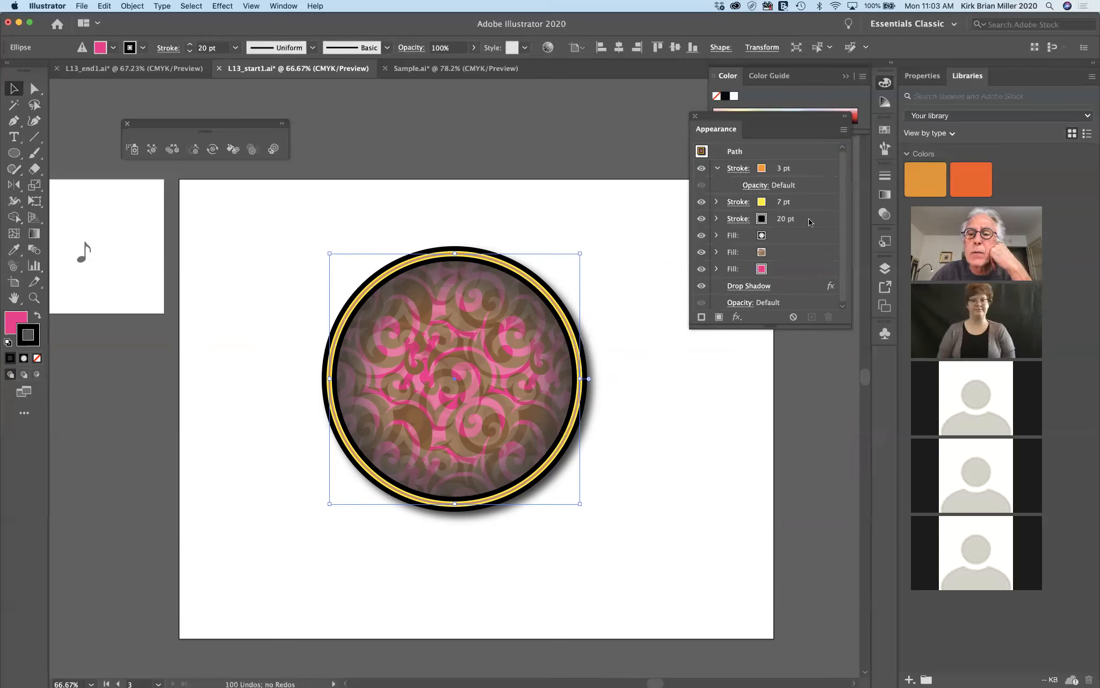
Delete the circle's 20 pt black and 7 pt yellow strokes, and target the remaining orange stroke
mouse_move(809, 217)
left_mouse_down()
mouse_move(813, 289)
mouse_move(829, 316)
left_mouse_up()
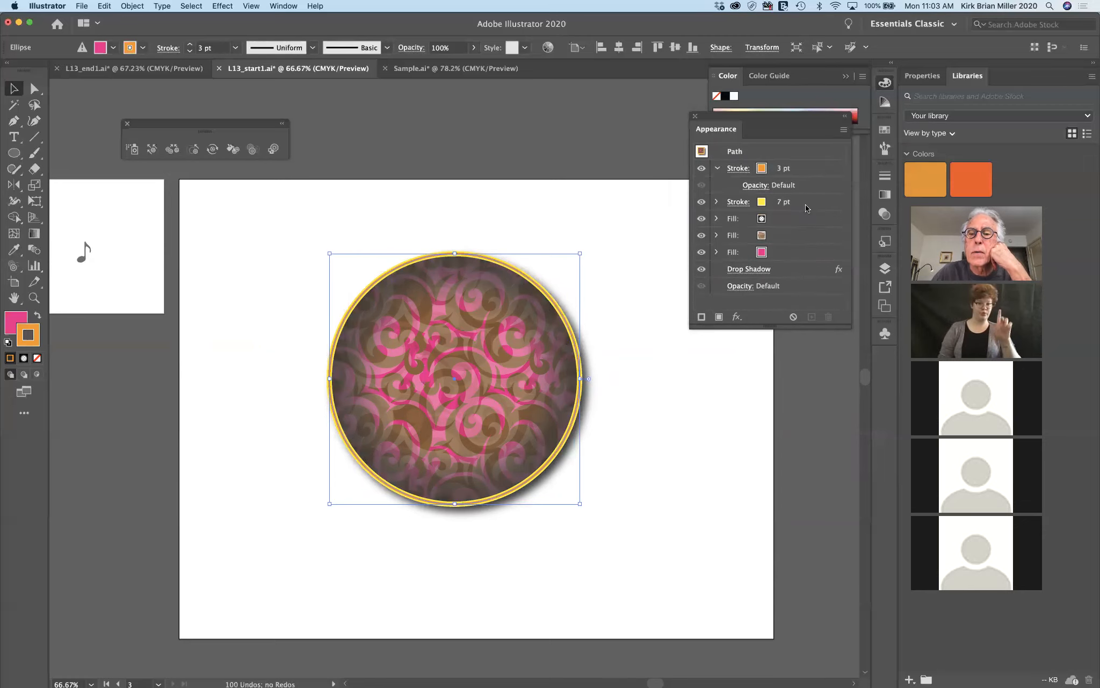
left_click_drag(807, 196, 829, 317)
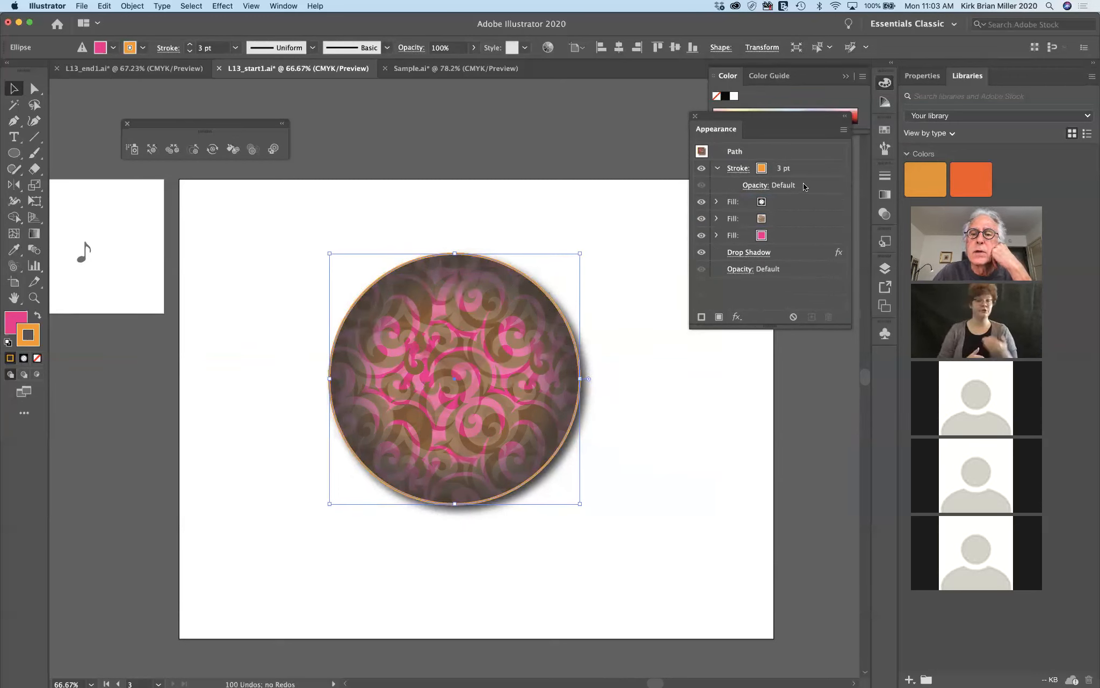
left_click(804, 169)
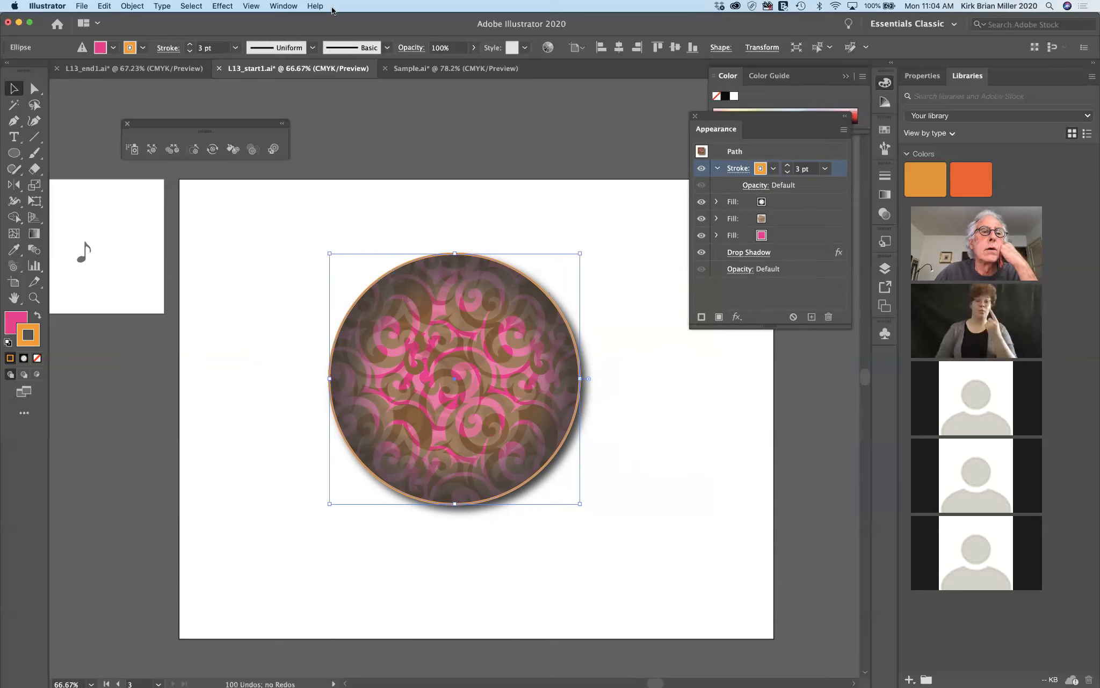
left_click(227, 6)
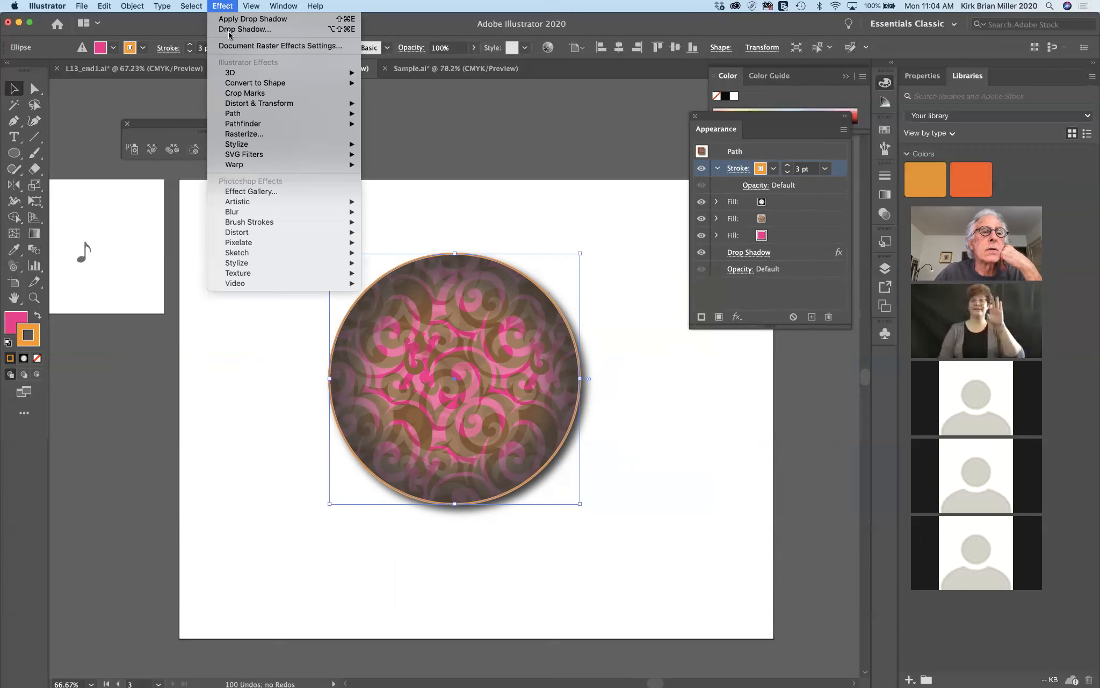
mouse_move(258, 105)
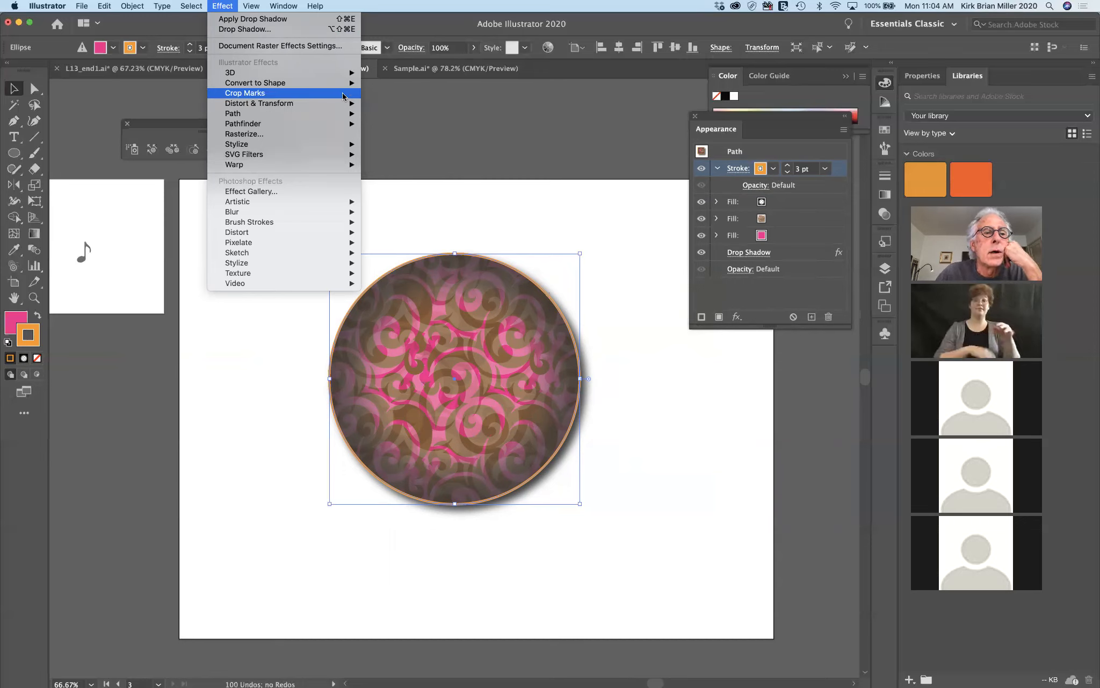
mouse_move(342, 143)
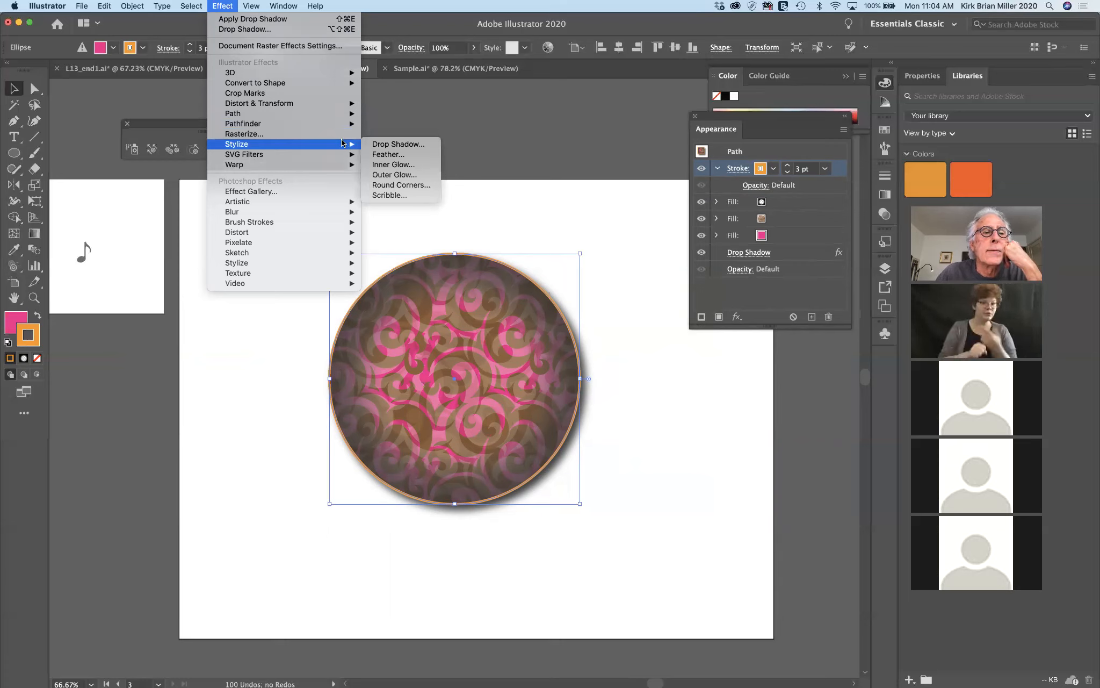
mouse_move(342, 104)
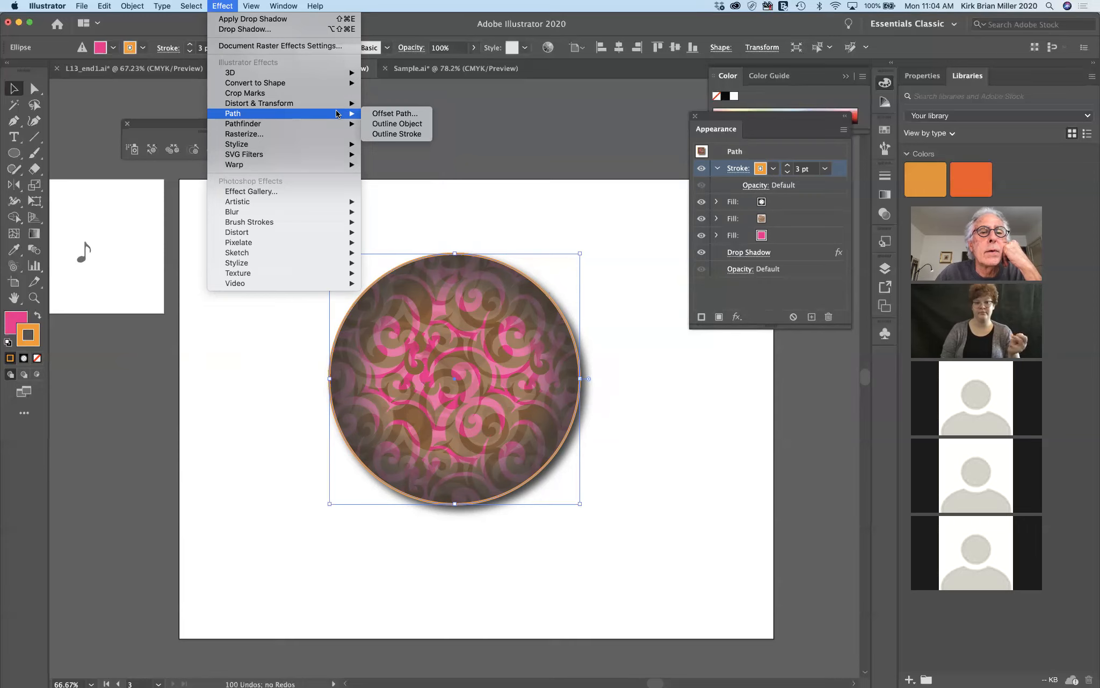
key("Escape")
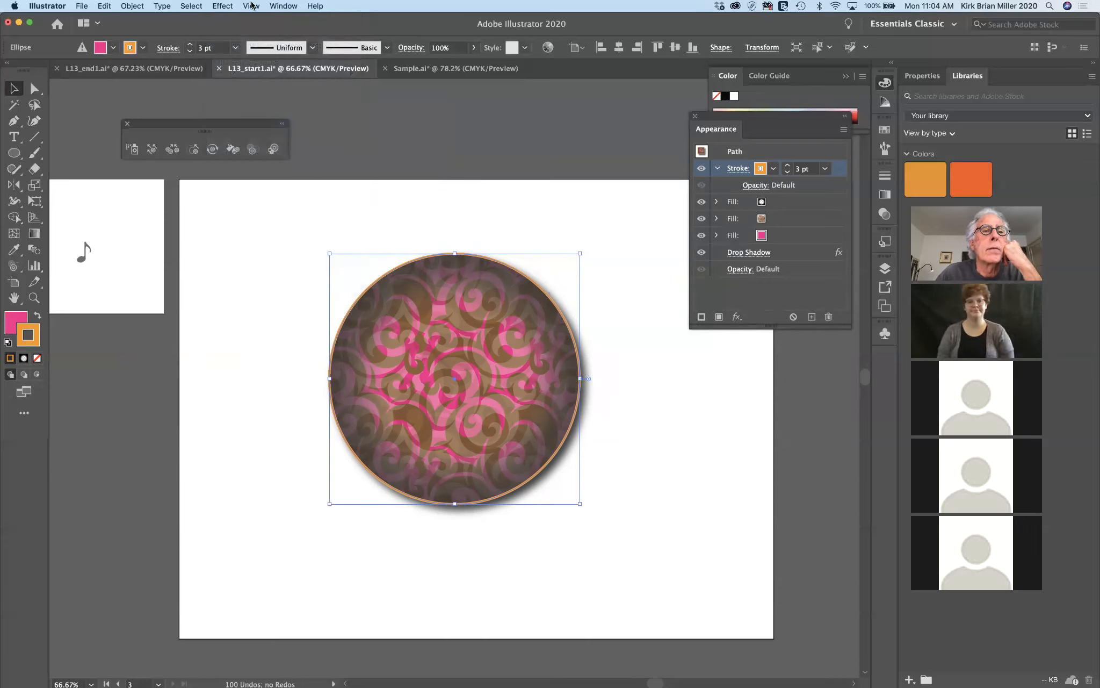
Apply a Scribble effect to the circle's orange stroke with a 17 pt path overlap variation
left_click(223, 7)
mouse_move(237, 82)
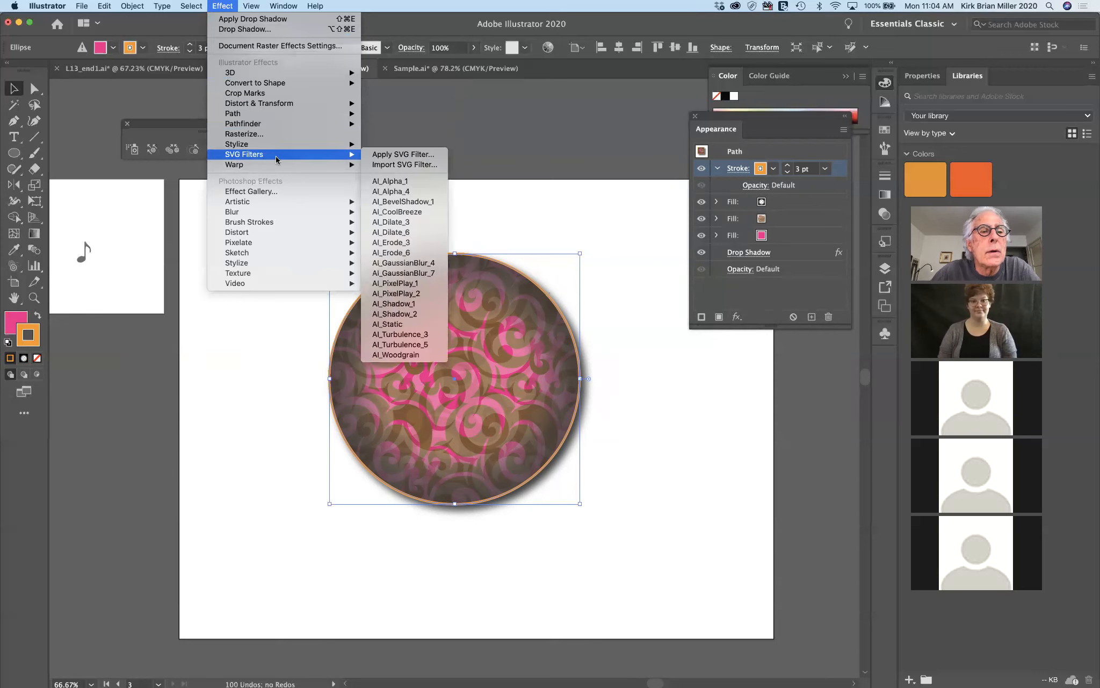
mouse_move(274, 146)
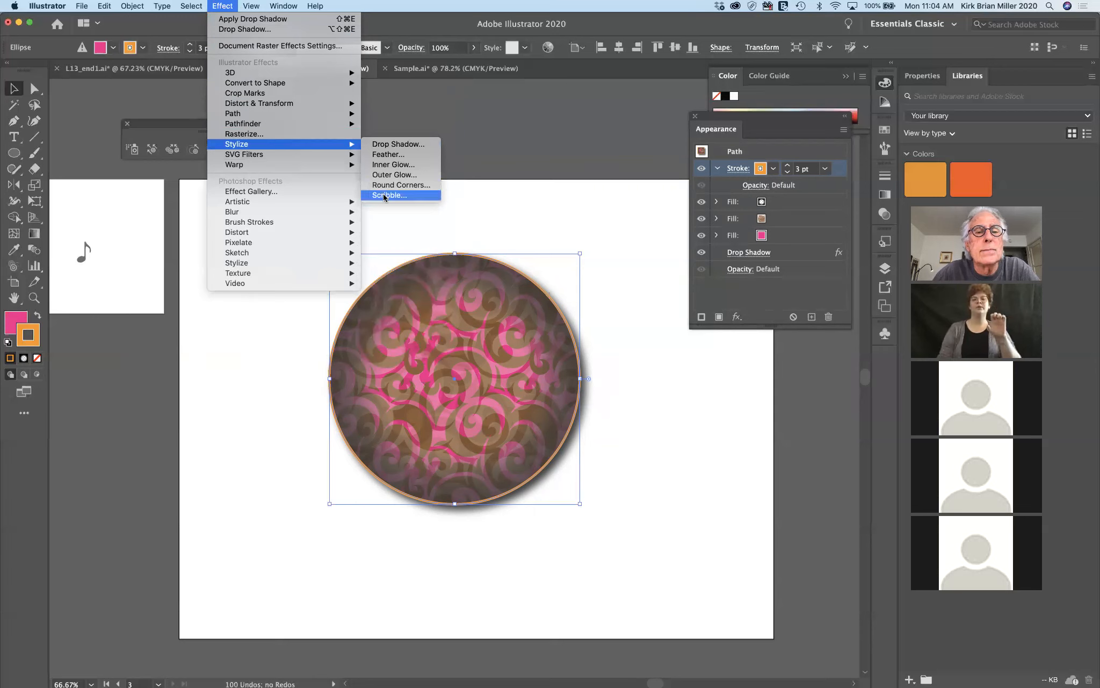
left_click(384, 197)
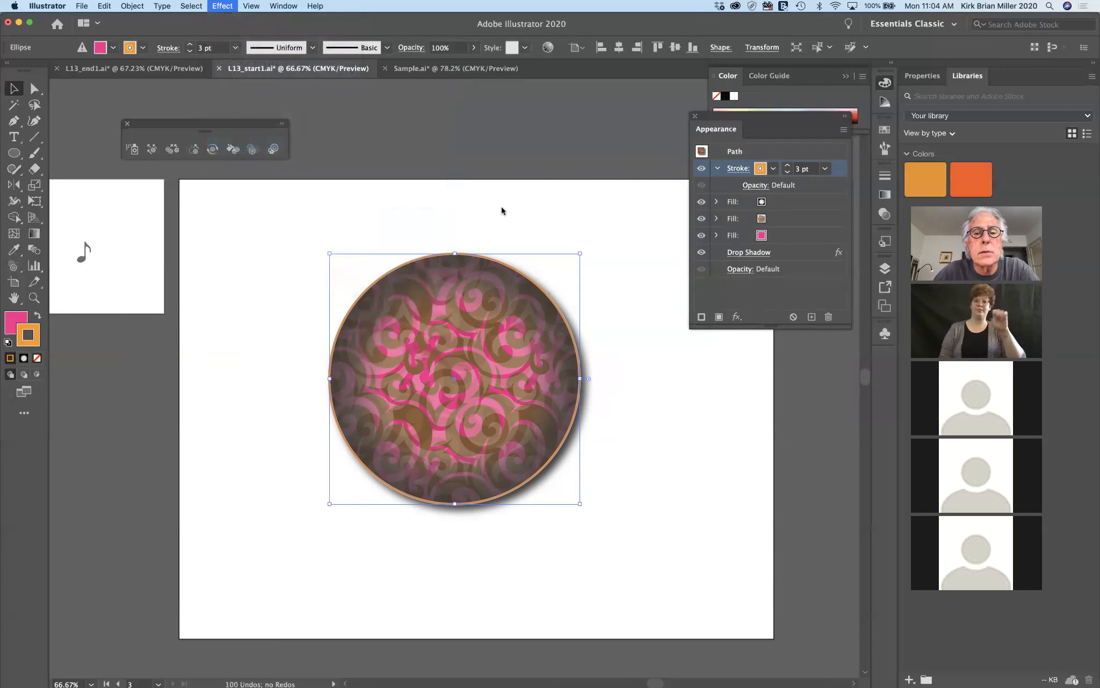
mouse_move(515, 179)
left_mouse_down()
mouse_move(679, 231)
mouse_move(710, 230)
left_mouse_up()
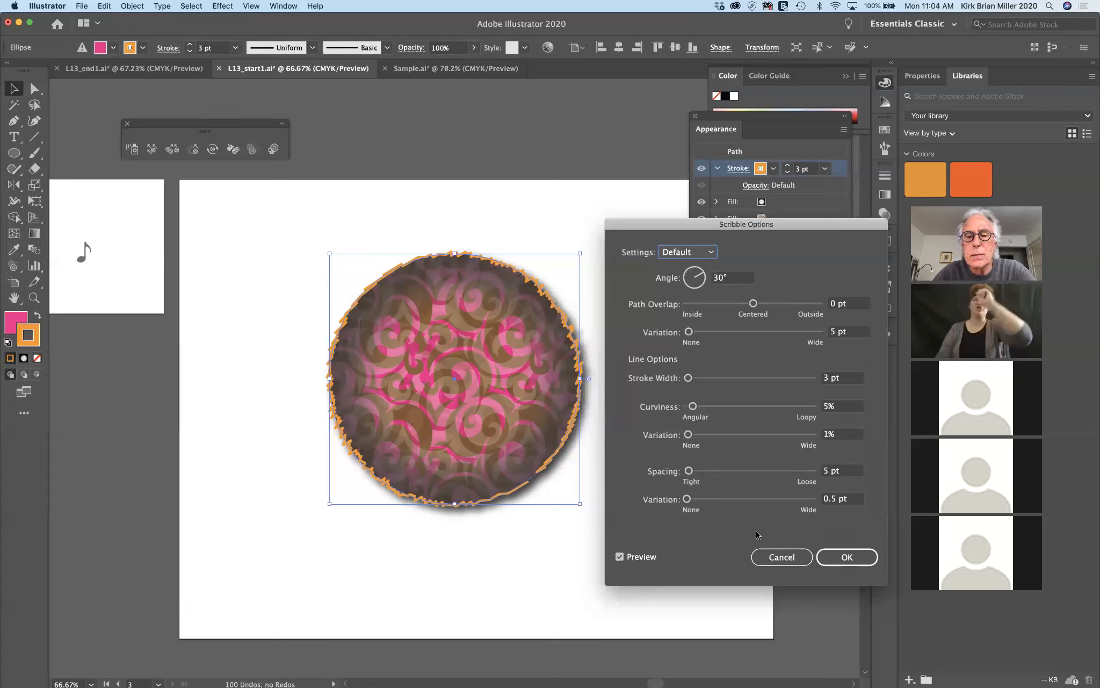
left_click_drag(706, 222, 708, 163)
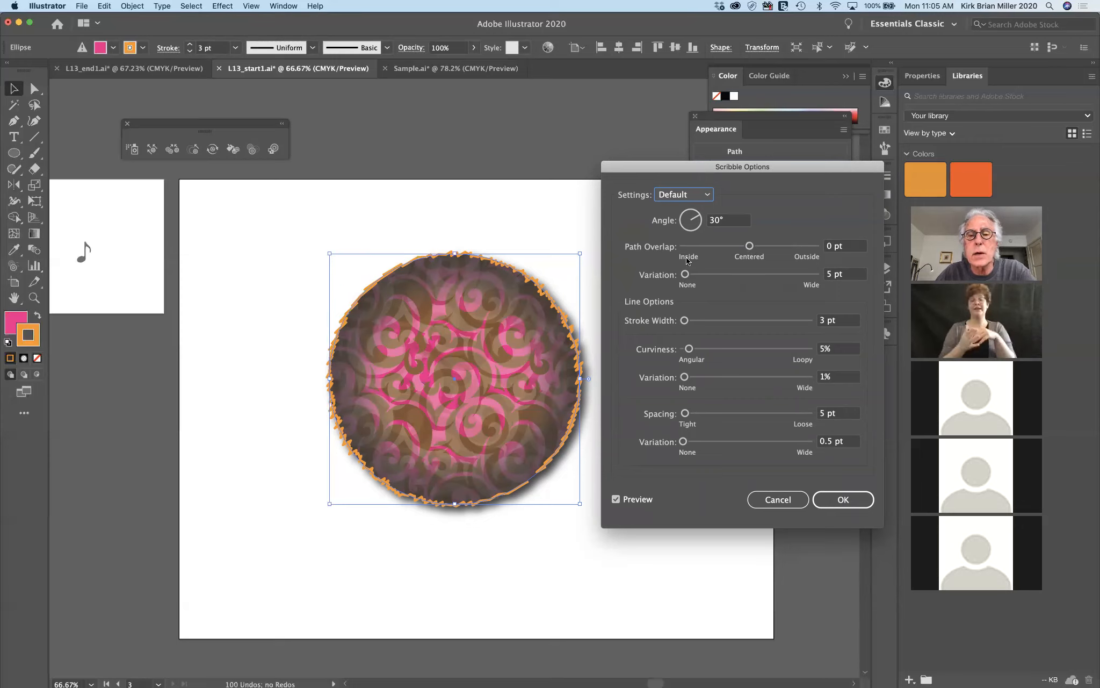
left_click_drag(685, 275, 692, 276)
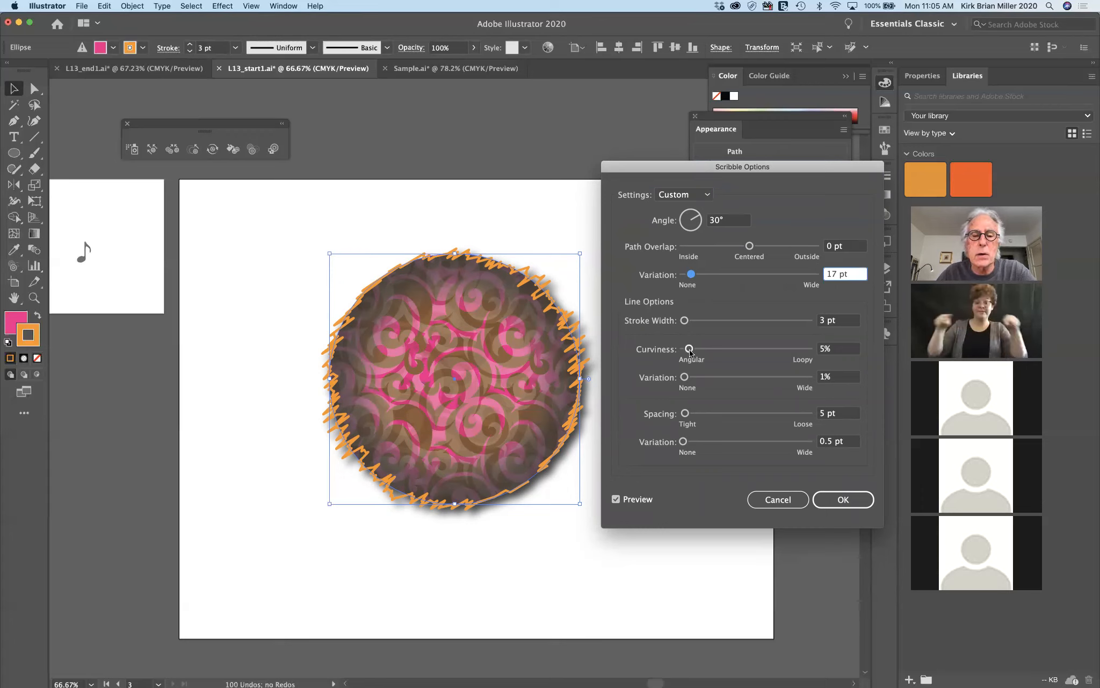
left_click(843, 499)
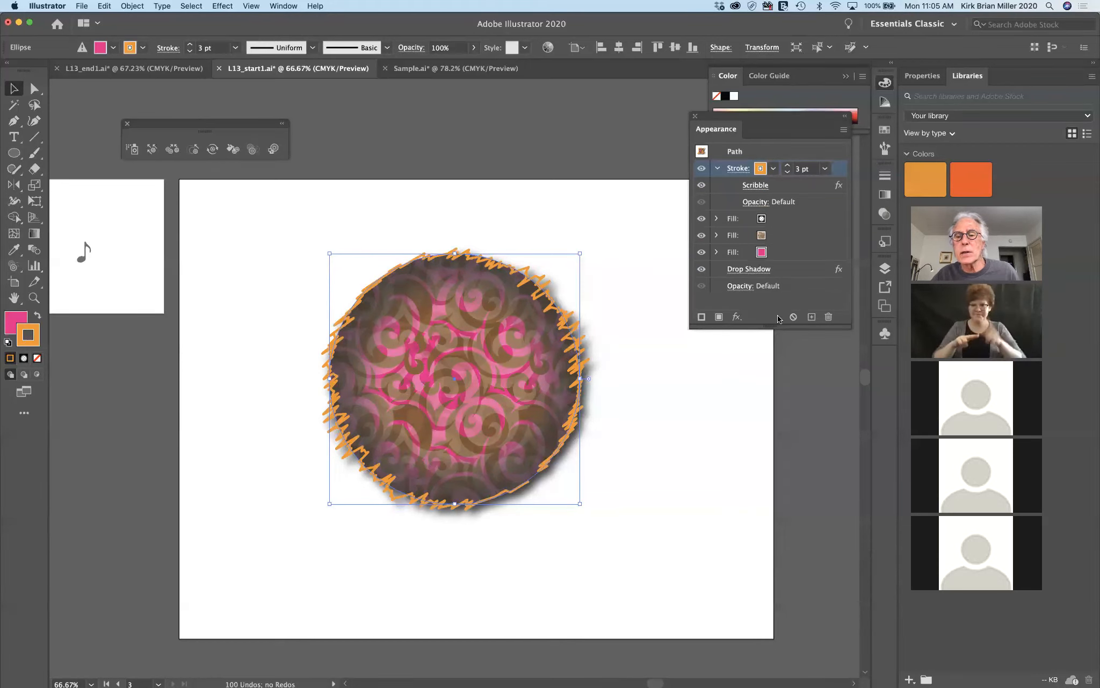
Clear the circle's whole appearance and give its fill a solid orange swatch
left_click(767, 150)
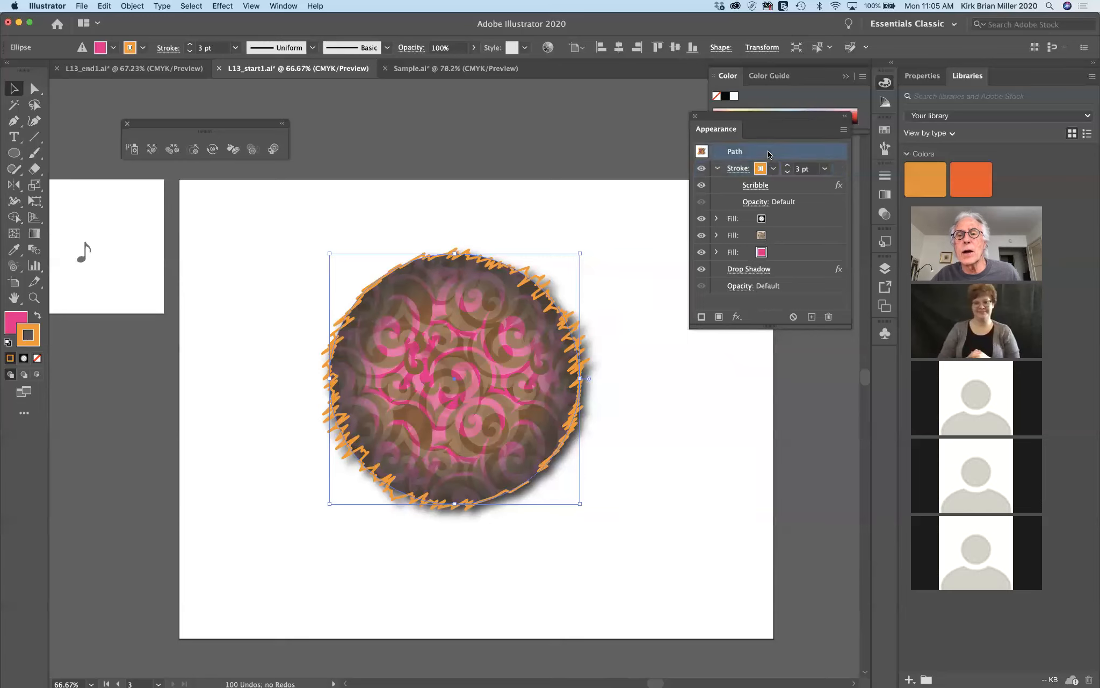
left_click(794, 316)
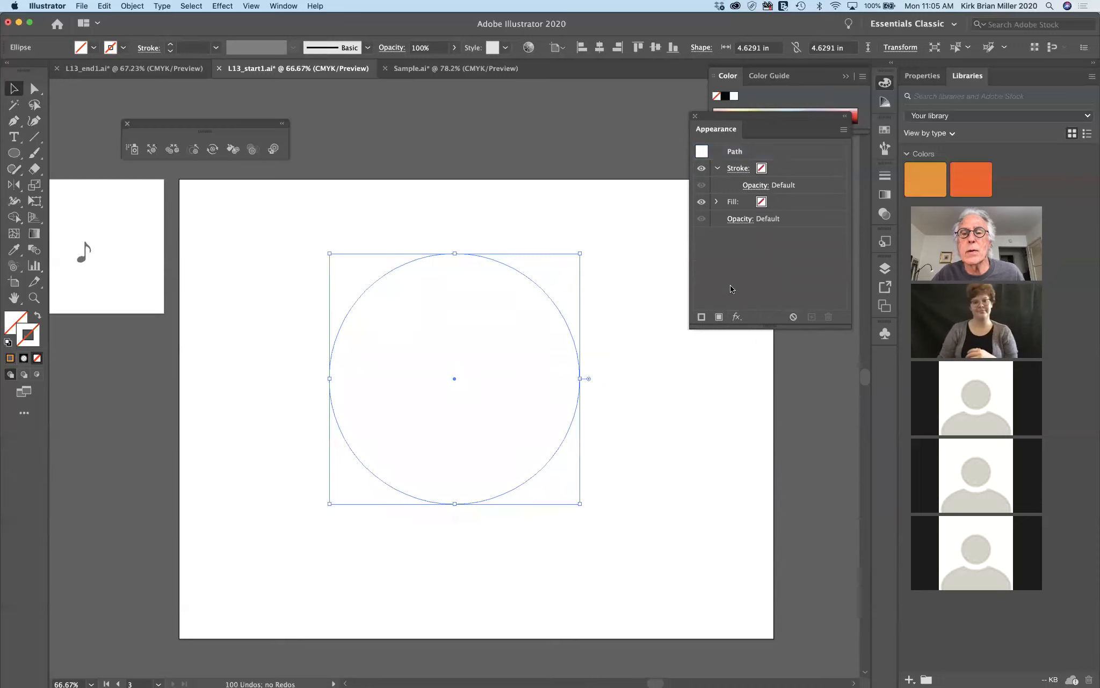
left_click(761, 201)
left_click(773, 202)
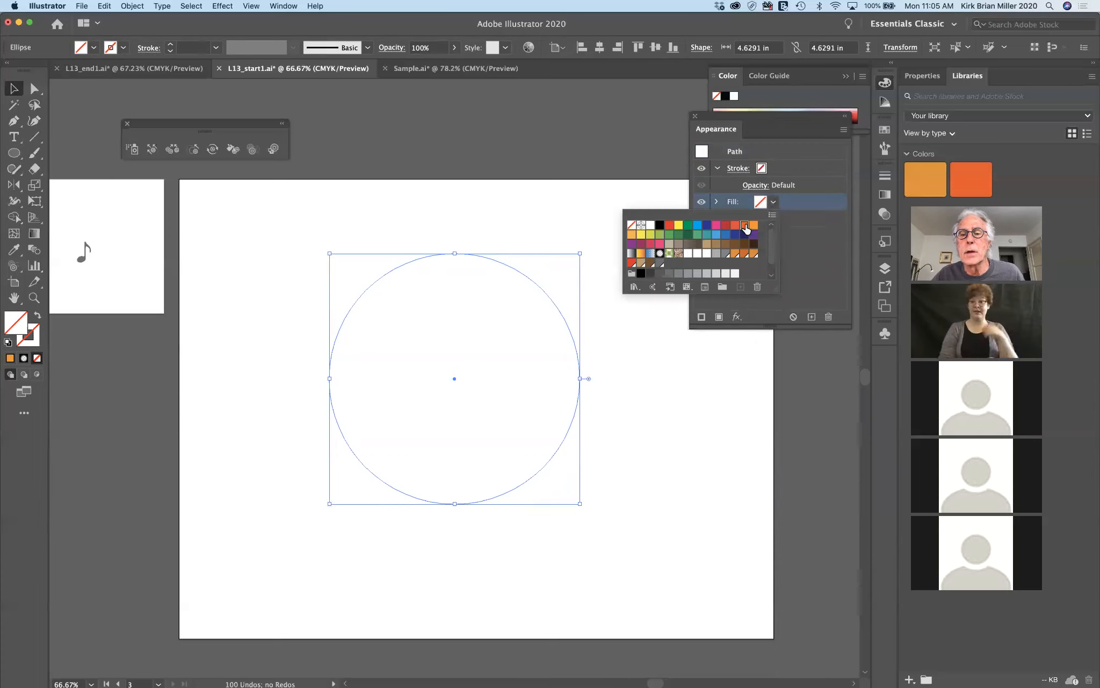
left_click(747, 226)
left_click(809, 267)
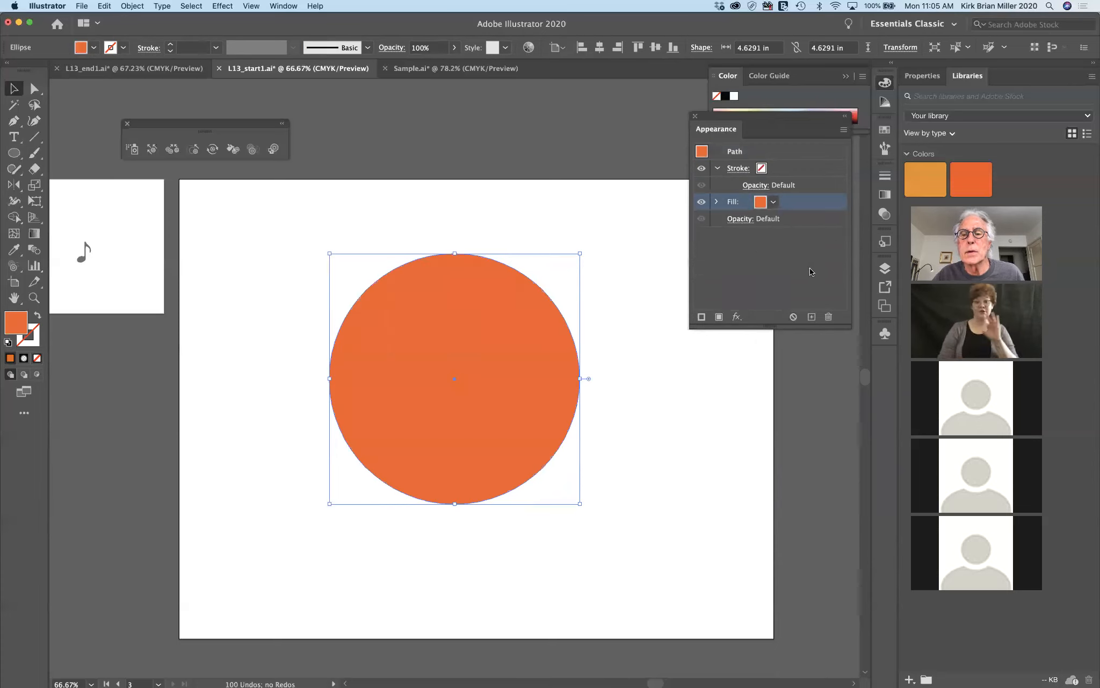
Apply Scribble to the orange fill with 27 pt path overlap variation, 8% curviness with 3% variation, and 13 pt spacing with 10 pt variation
left_click(220, 6)
mouse_move(250, 144)
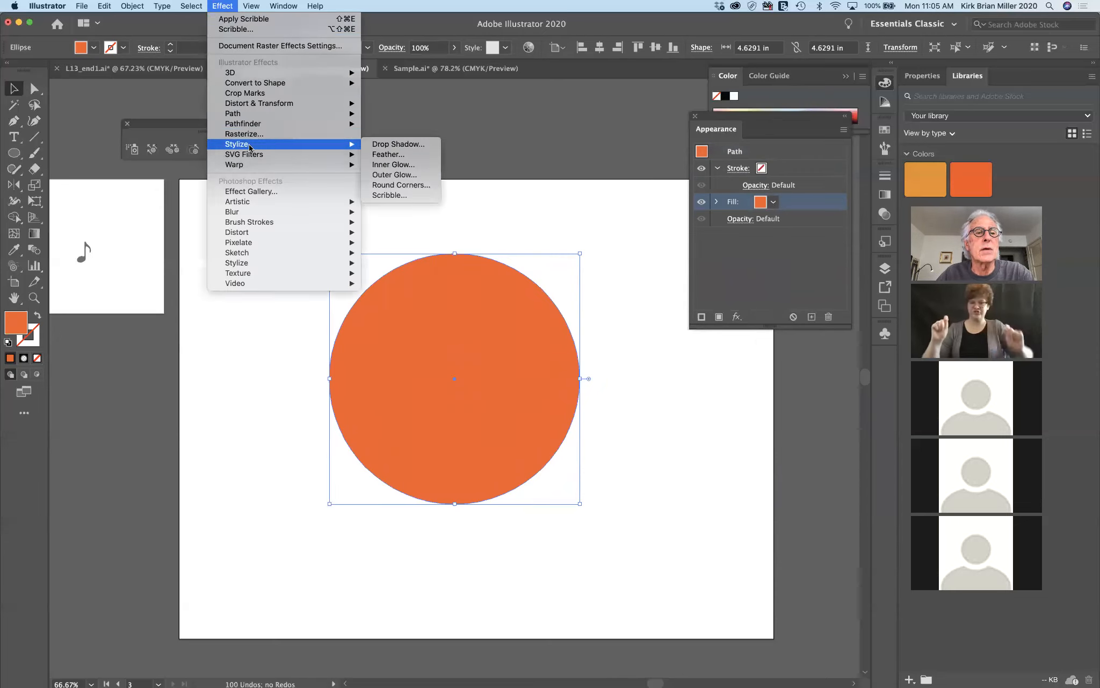
left_click(382, 196)
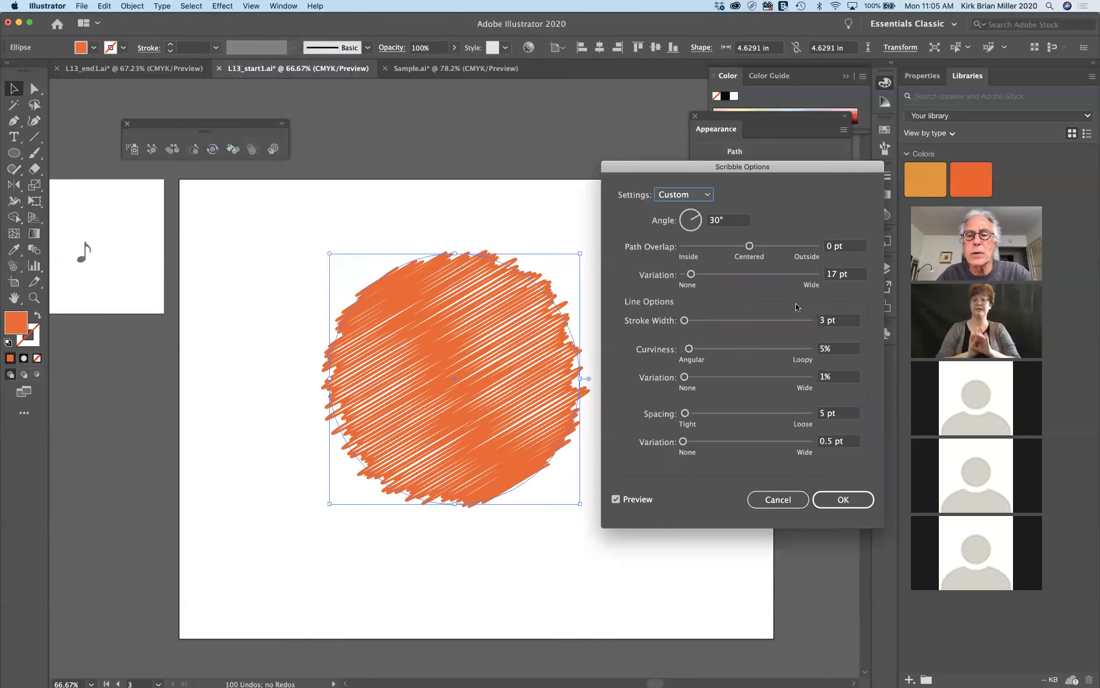
mouse_move(790, 172)
left_mouse_down()
mouse_move(917, 317)
mouse_move(897, 297)
mouse_move(843, 156)
mouse_move(827, 147)
left_mouse_up()
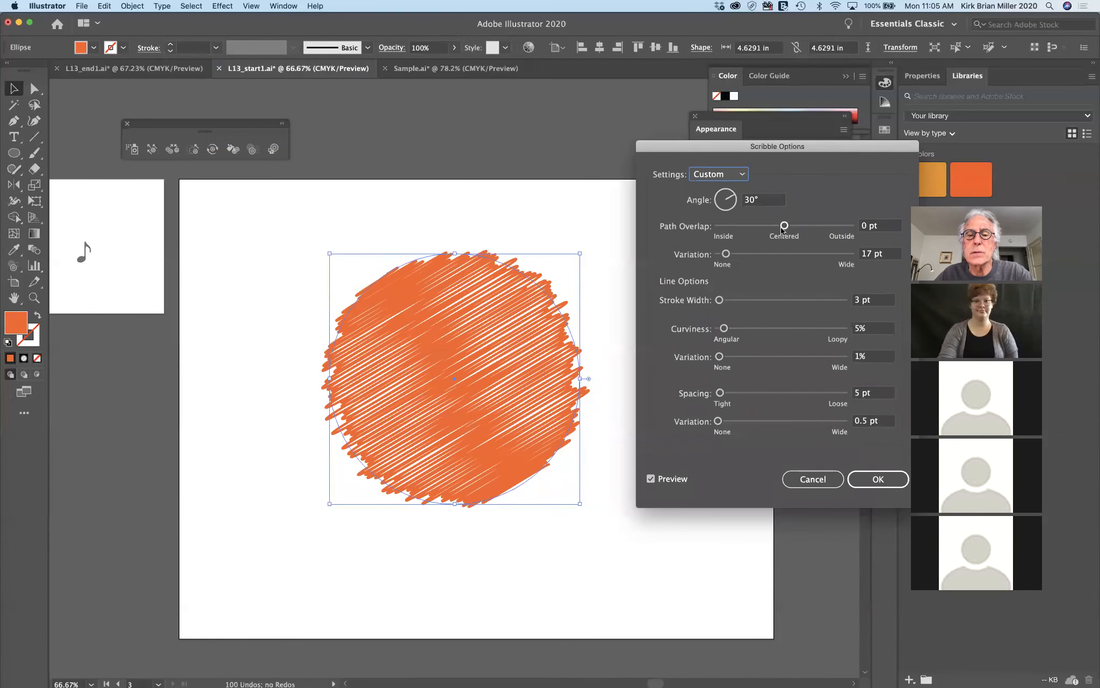
left_click_drag(726, 254, 733, 257)
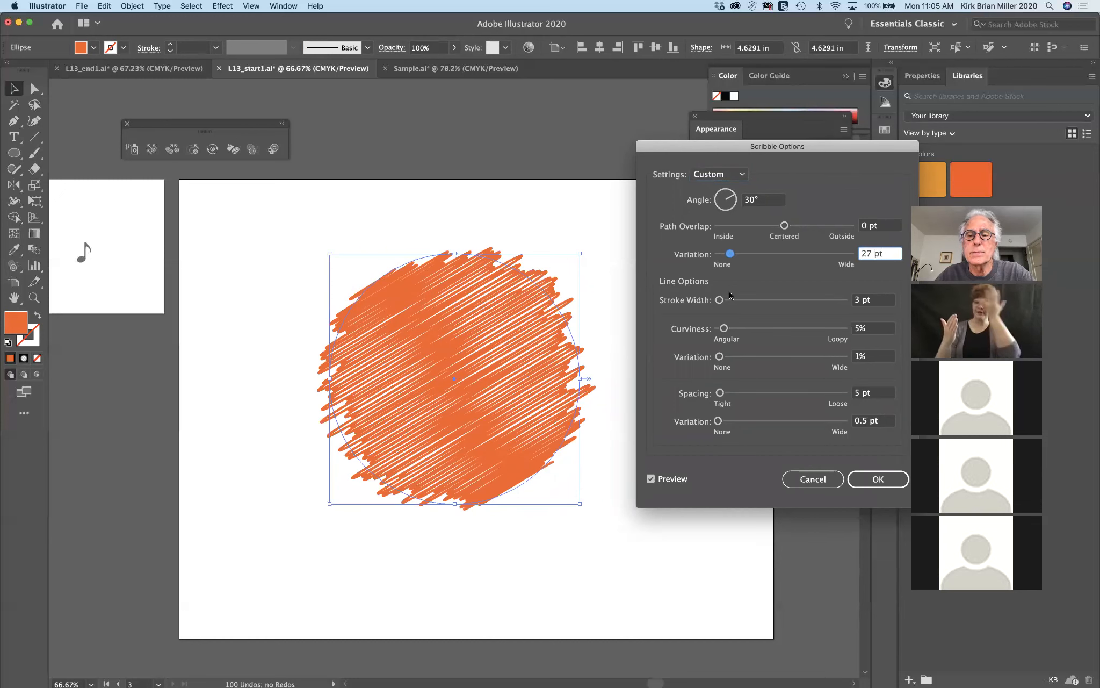
left_click_drag(721, 300, 721, 302)
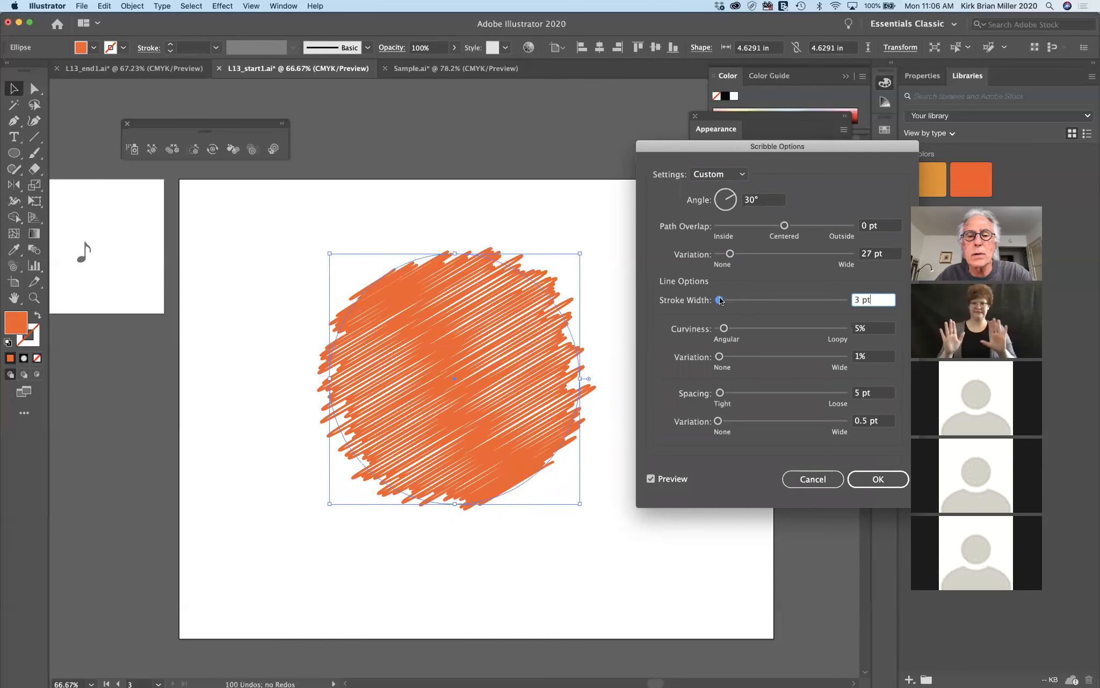
left_click_drag(722, 327, 728, 328)
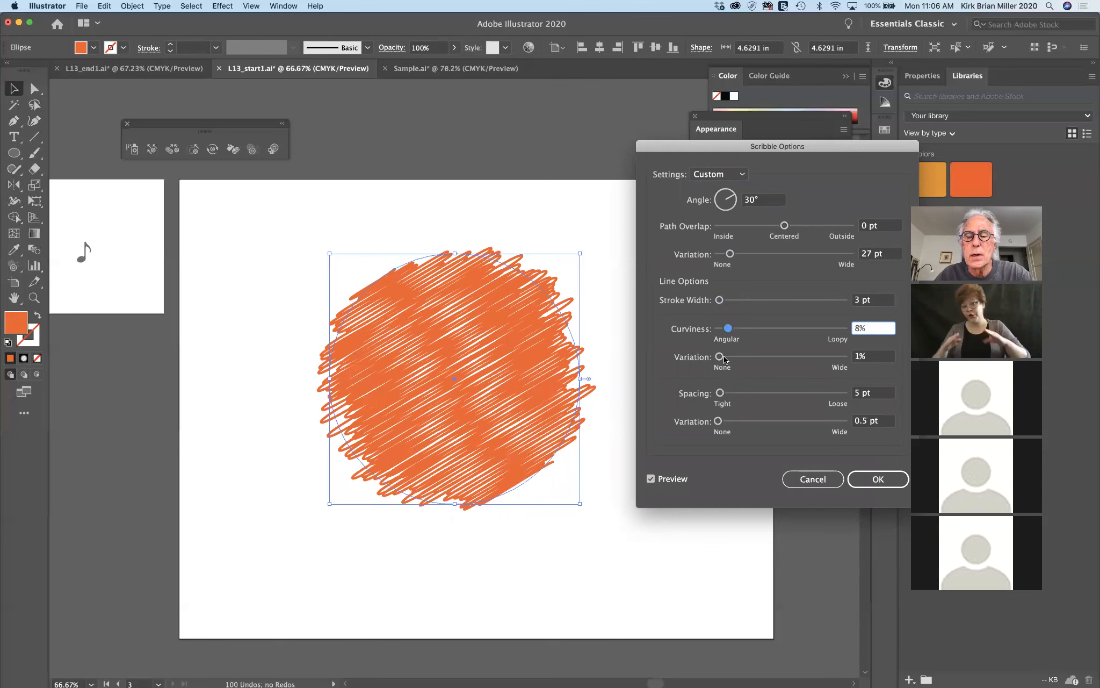
left_click_drag(720, 357, 723, 392)
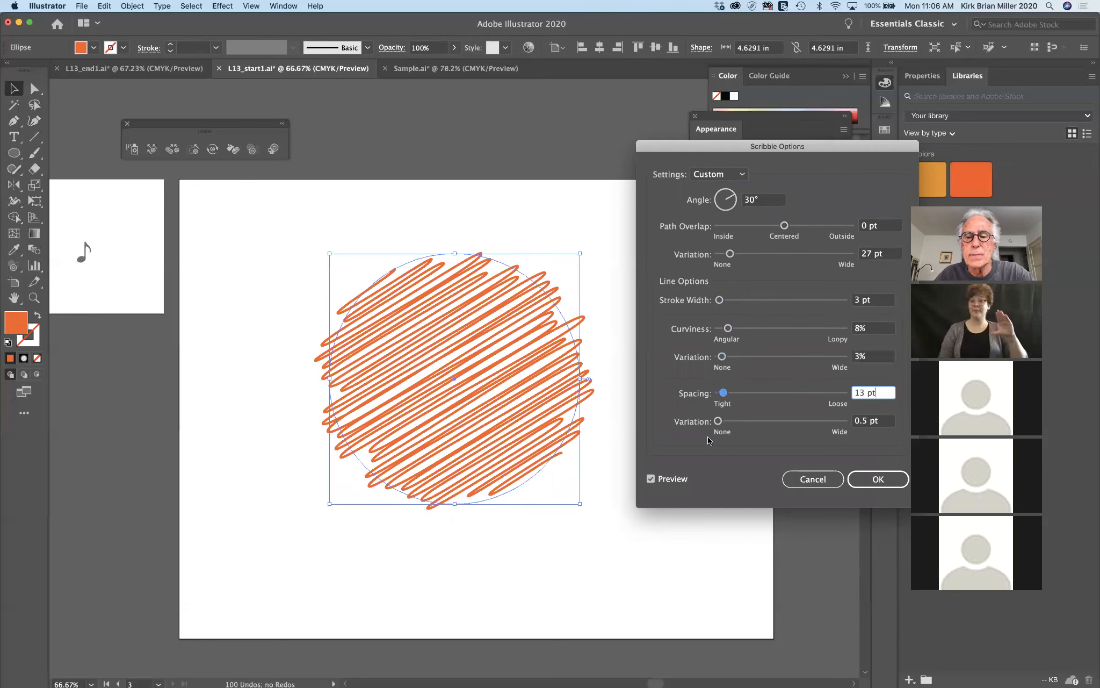
left_click_drag(720, 422, 724, 423)
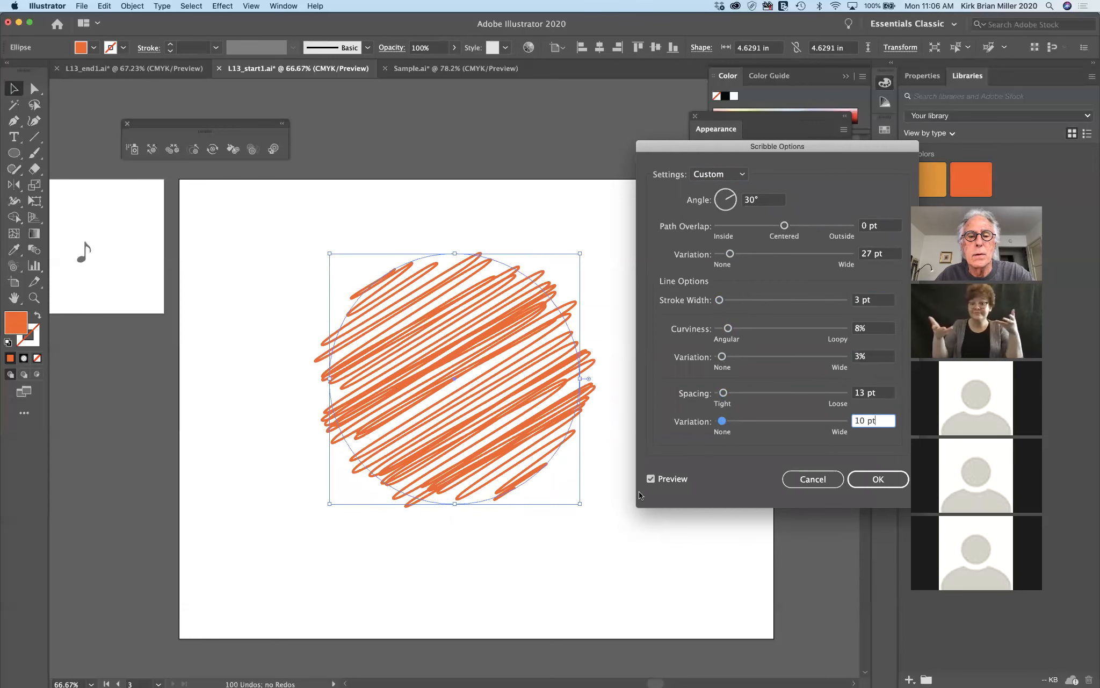
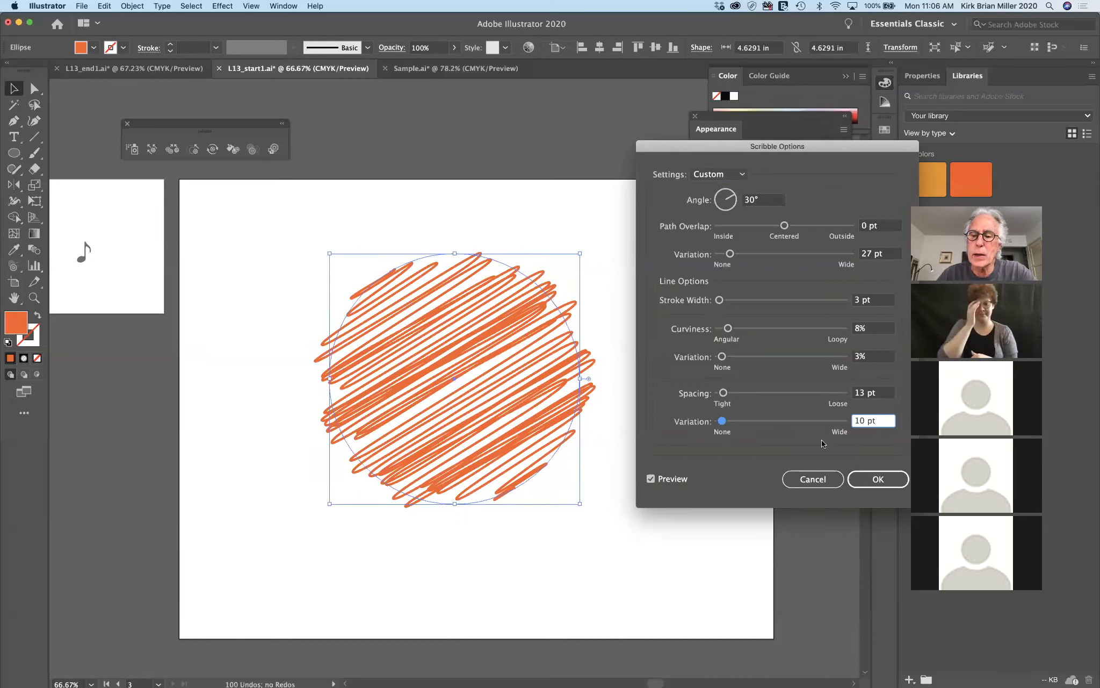
left_click(877, 478)
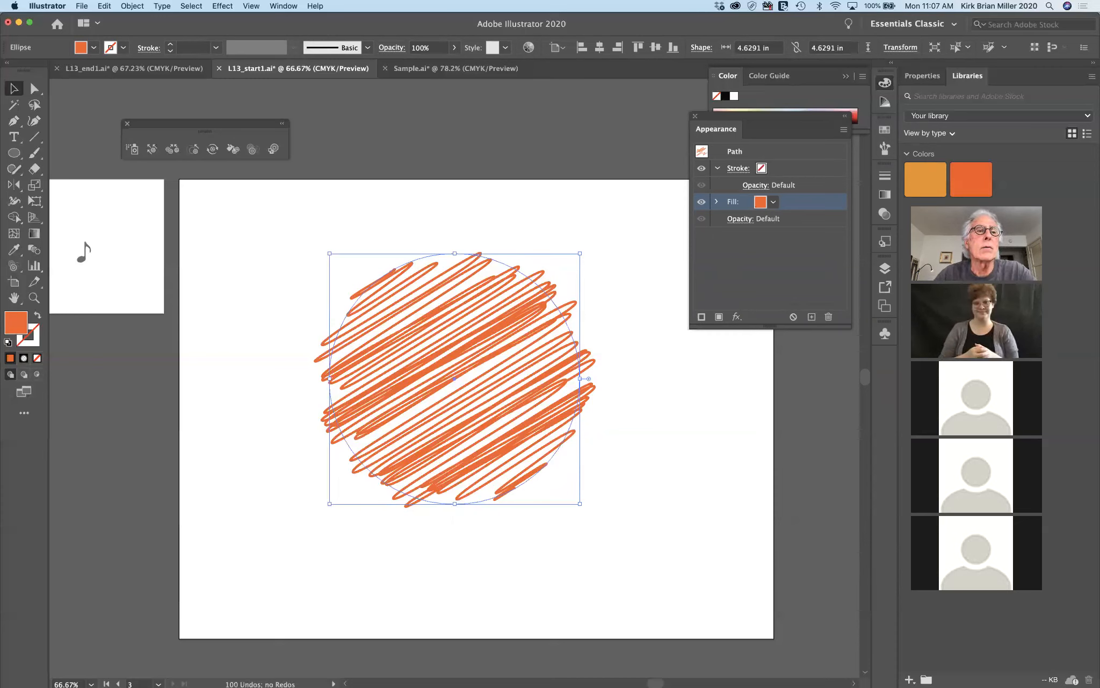
Add a Roughen effect to the scribbled fill with 16% relative size, 19/in detail and smooth points
left_click(229, 7)
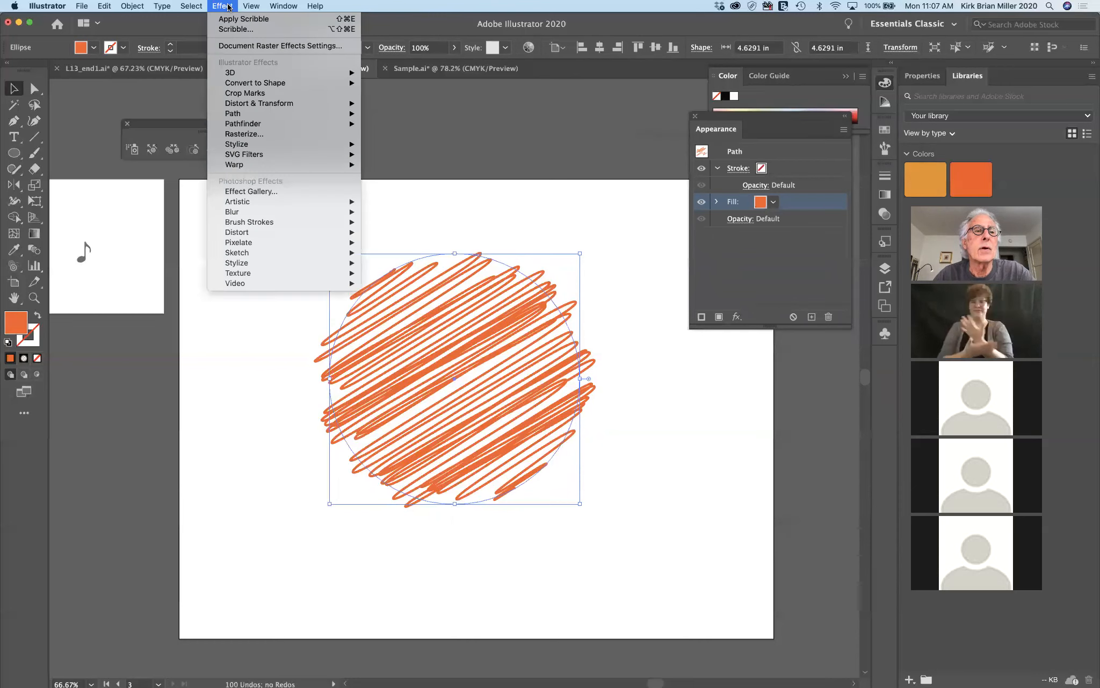
mouse_move(264, 154)
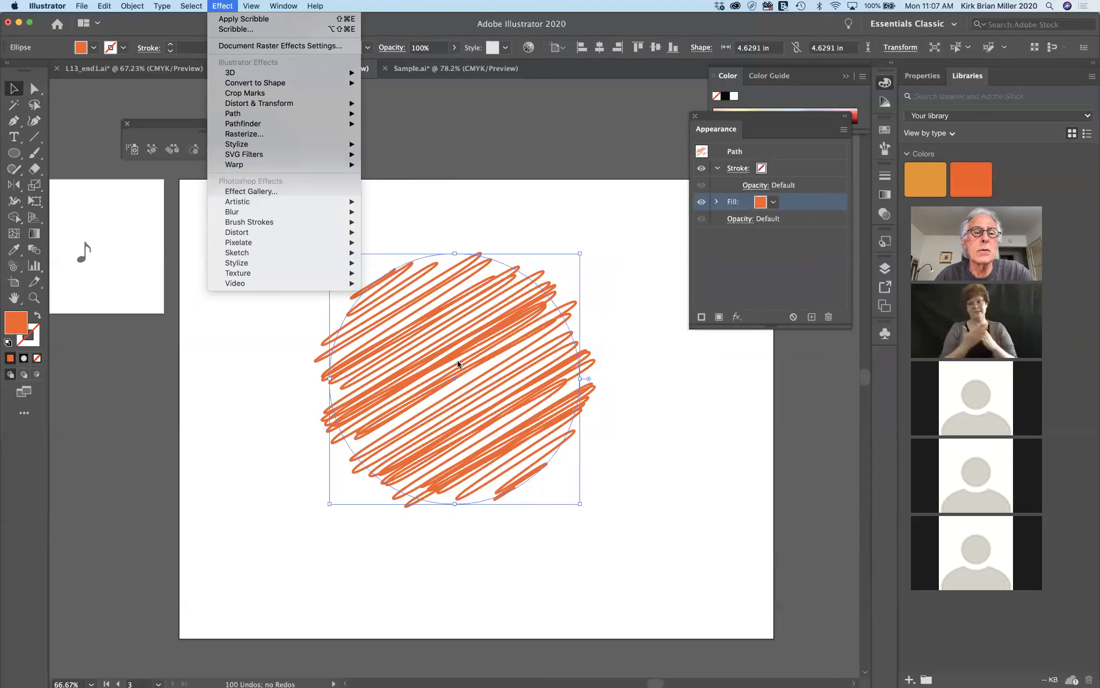
mouse_move(297, 146)
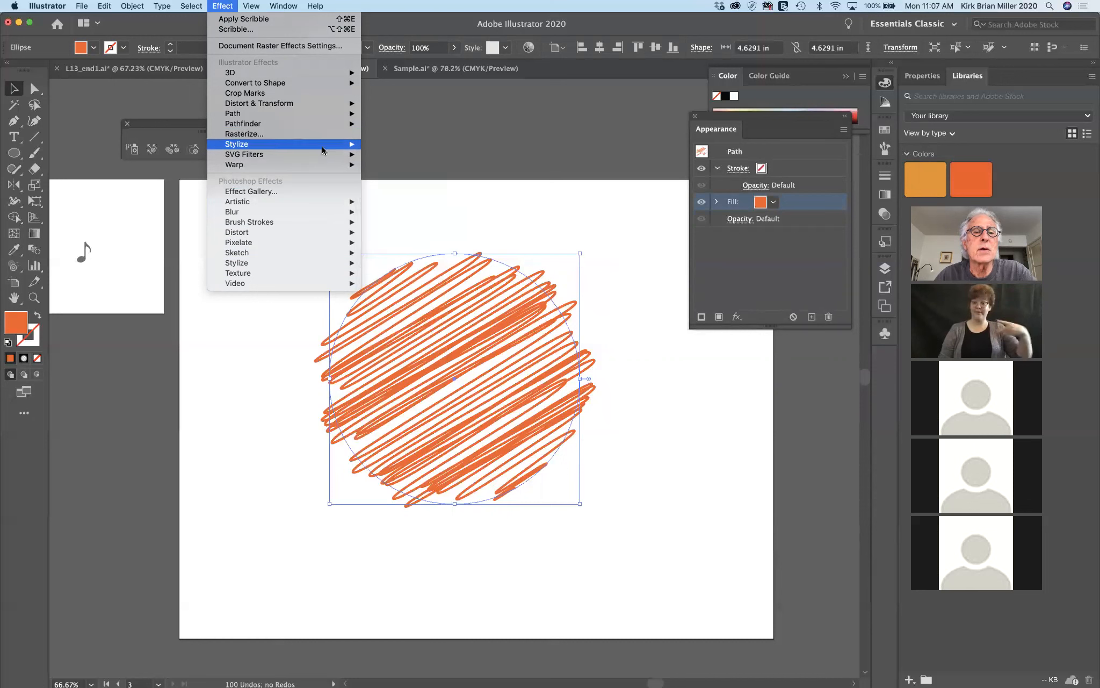
mouse_move(355, 146)
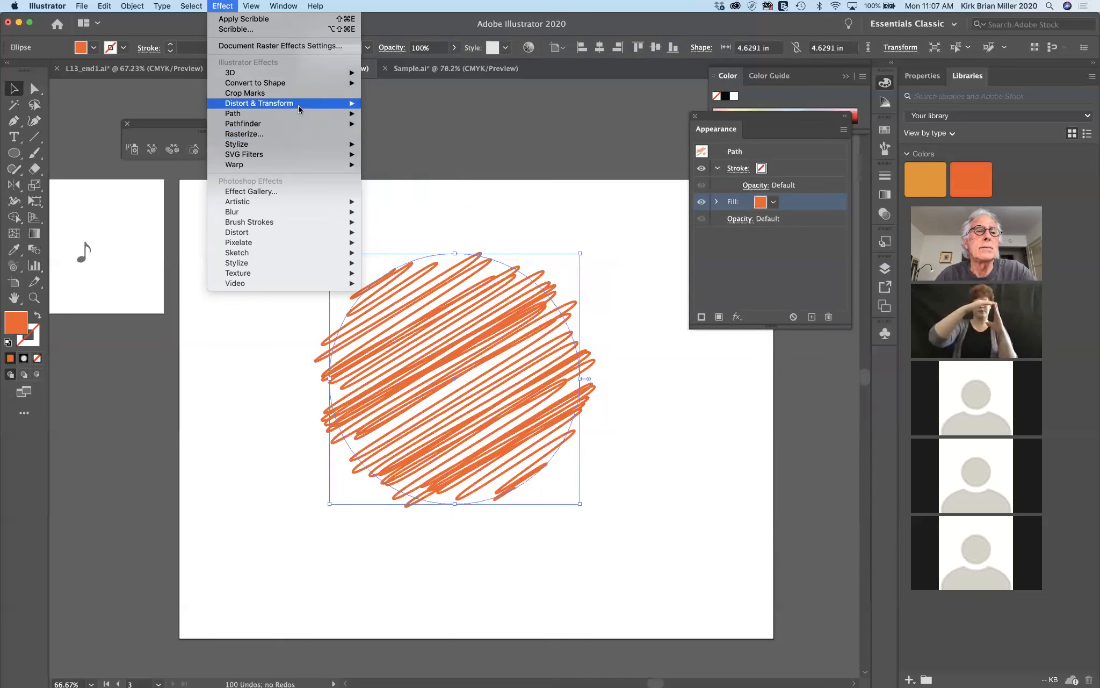
mouse_move(299, 109)
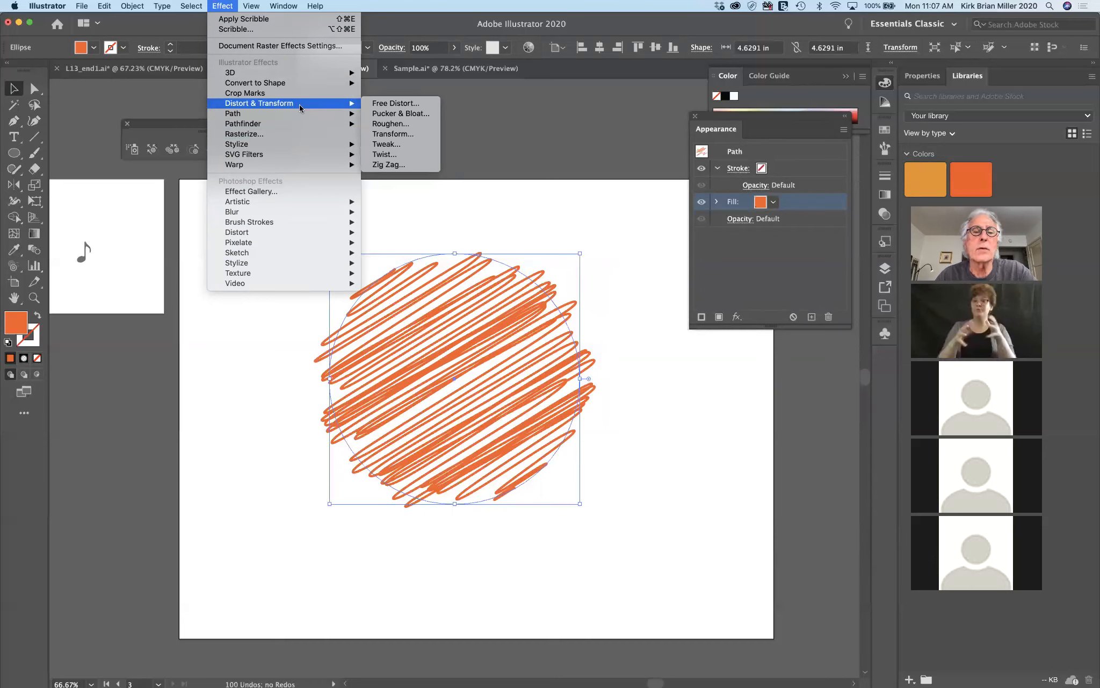
mouse_move(346, 114)
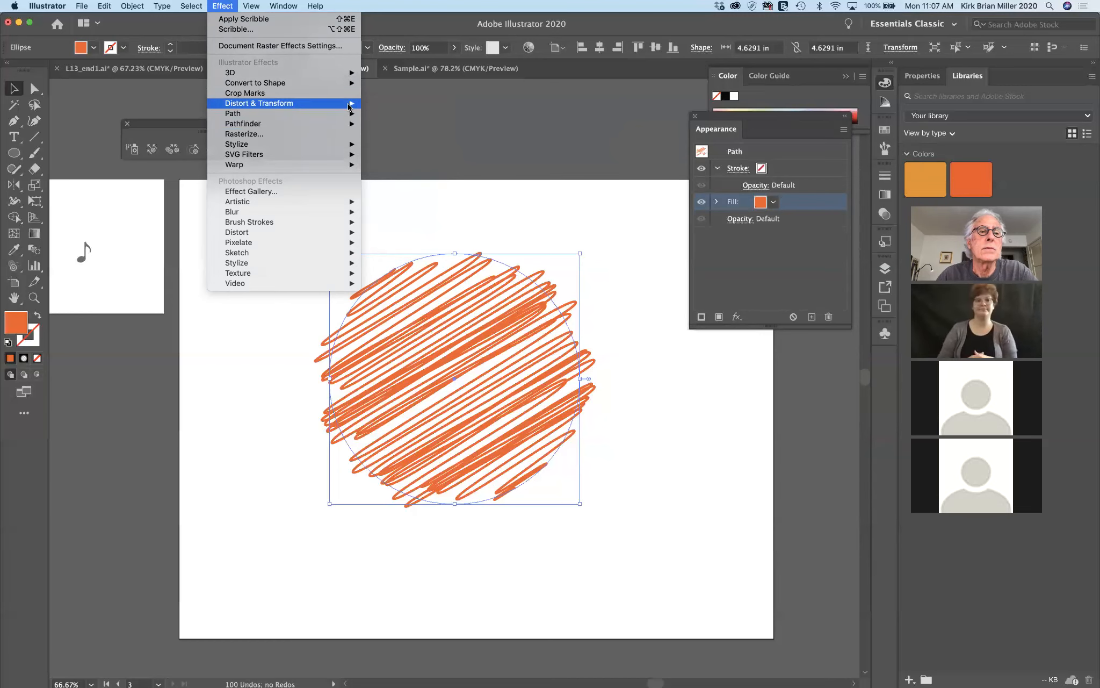
left_click(395, 124)
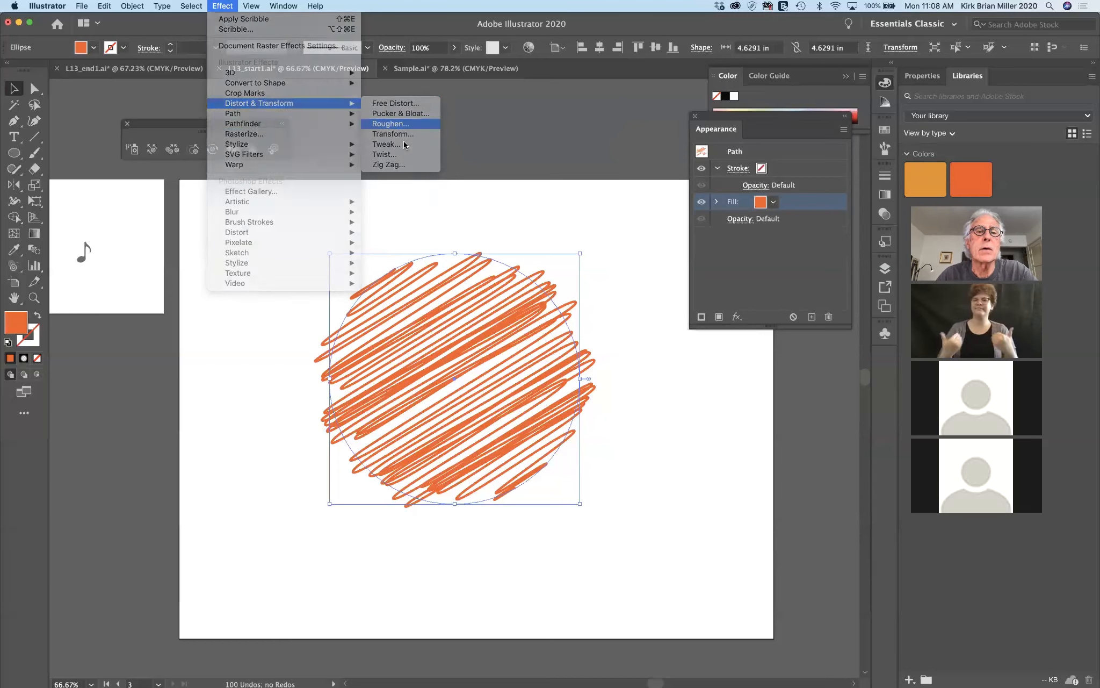
left_click_drag(496, 260, 703, 396)
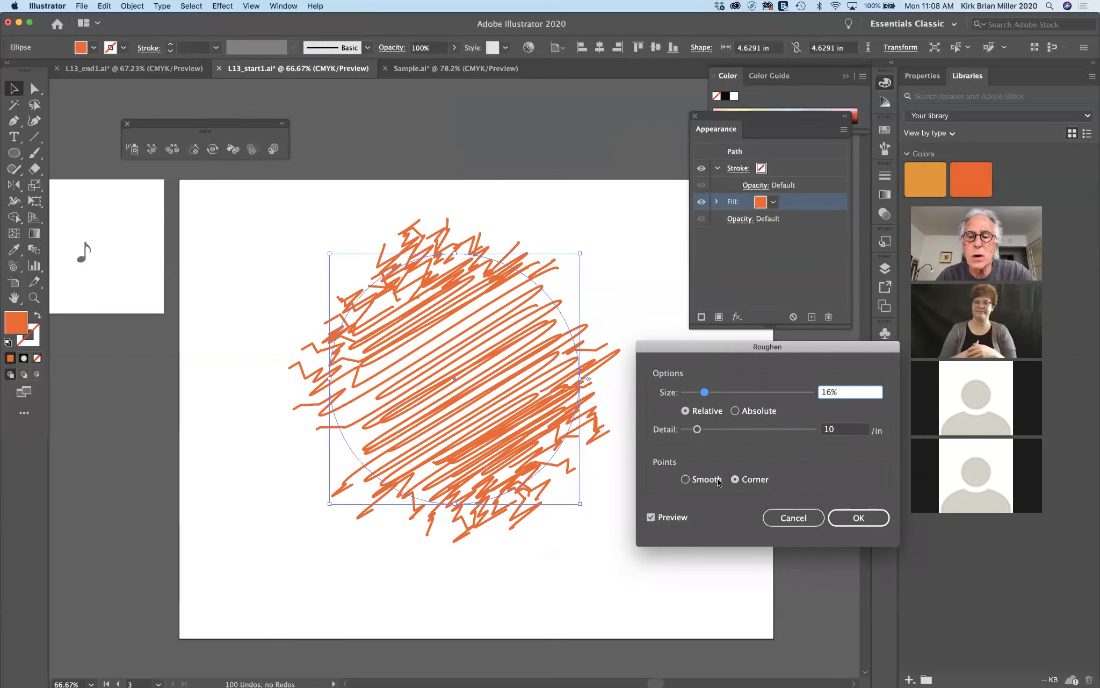
left_click(686, 479)
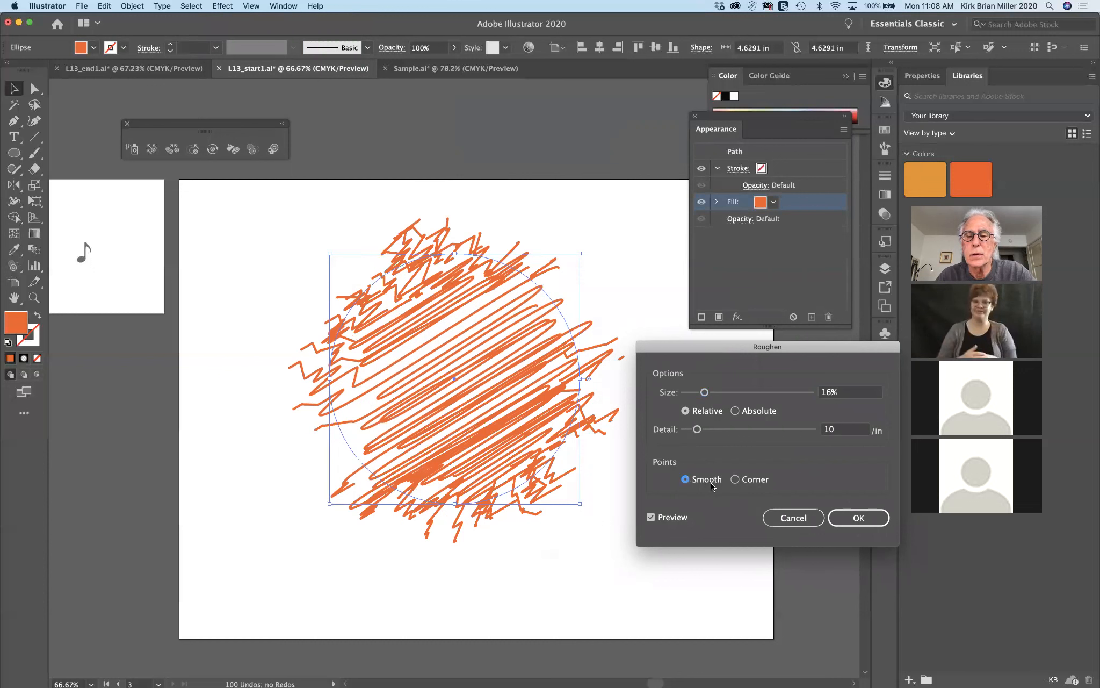
mouse_move(697, 432)
left_mouse_down()
mouse_move(707, 433)
mouse_move(681, 434)
mouse_move(708, 430)
left_mouse_up()
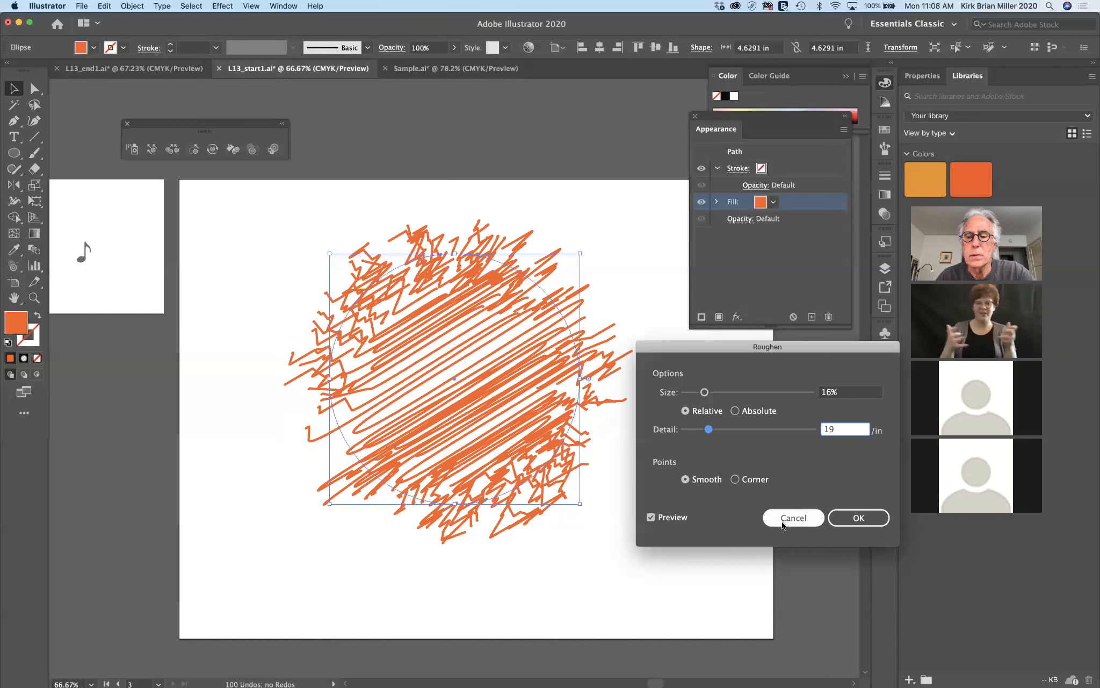
left_click(857, 518)
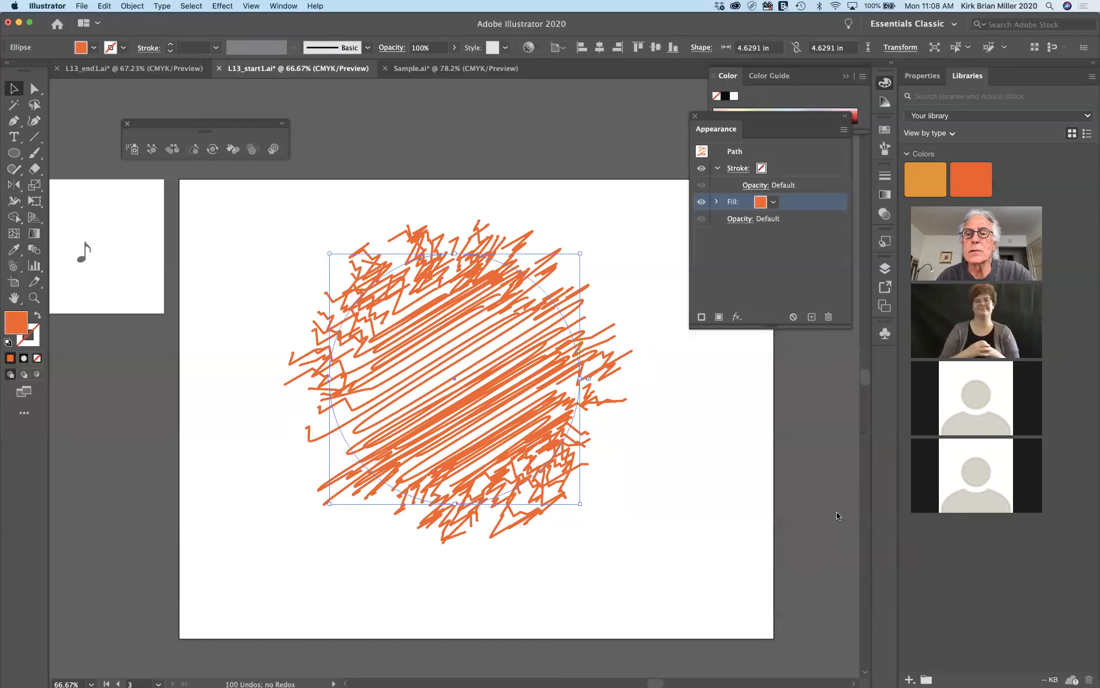
Expand the orange fill's effects, hide both Roughen and Scribble, and move the Appearance panel closer to the circle
left_click(775, 154)
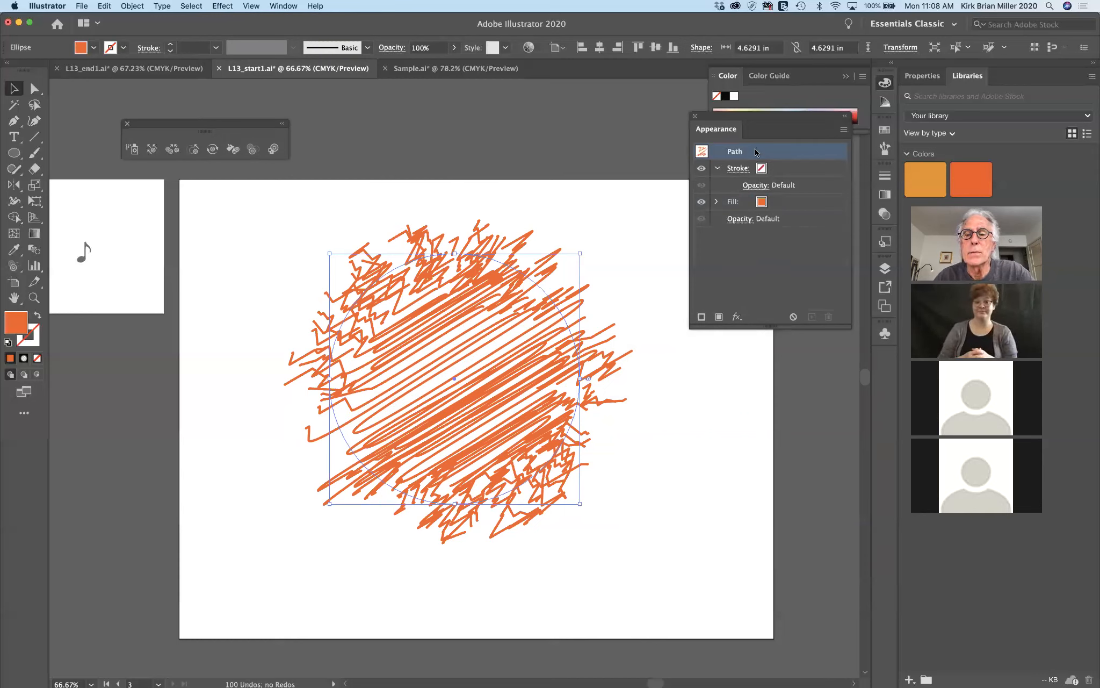
left_click(716, 202)
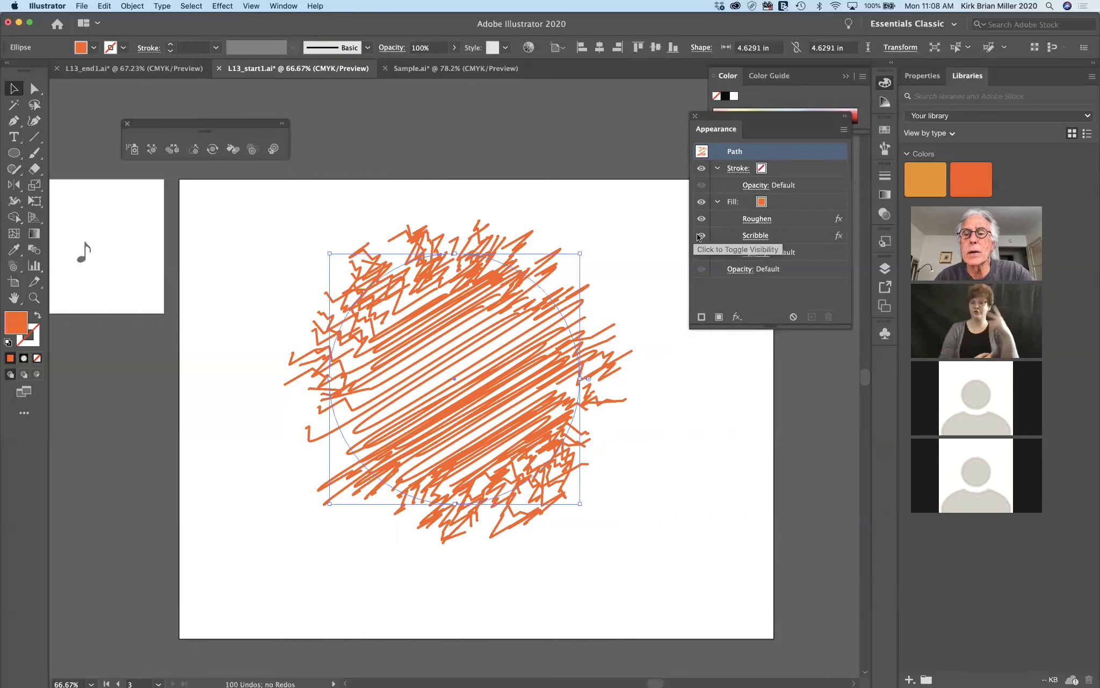
left_click(701, 219)
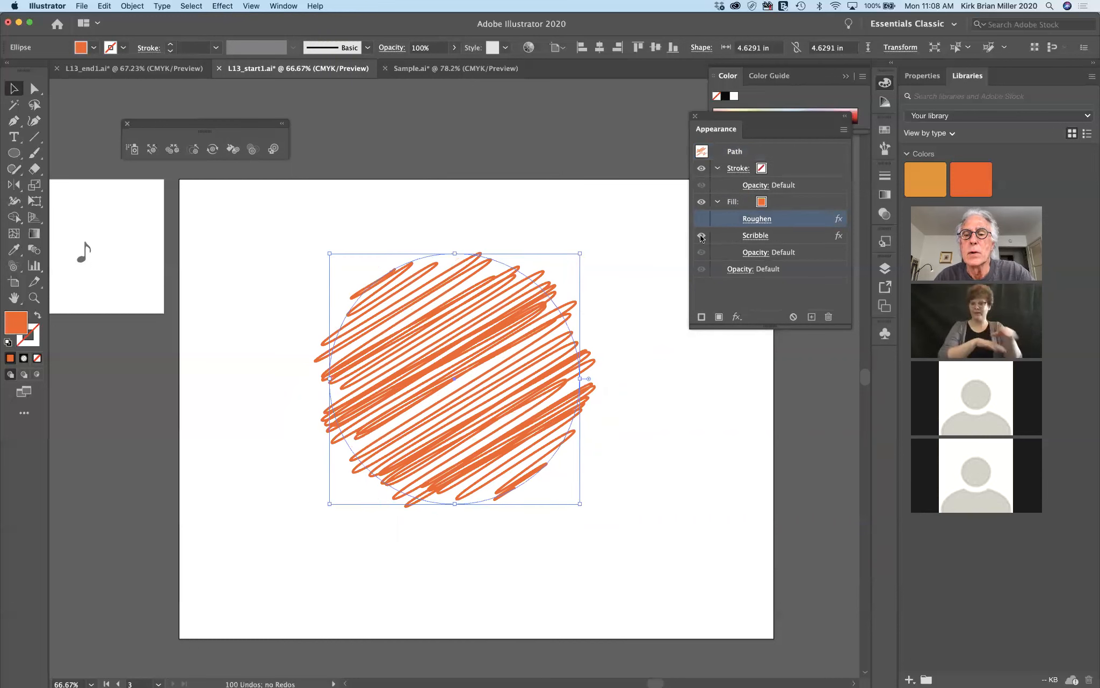
left_click(701, 236)
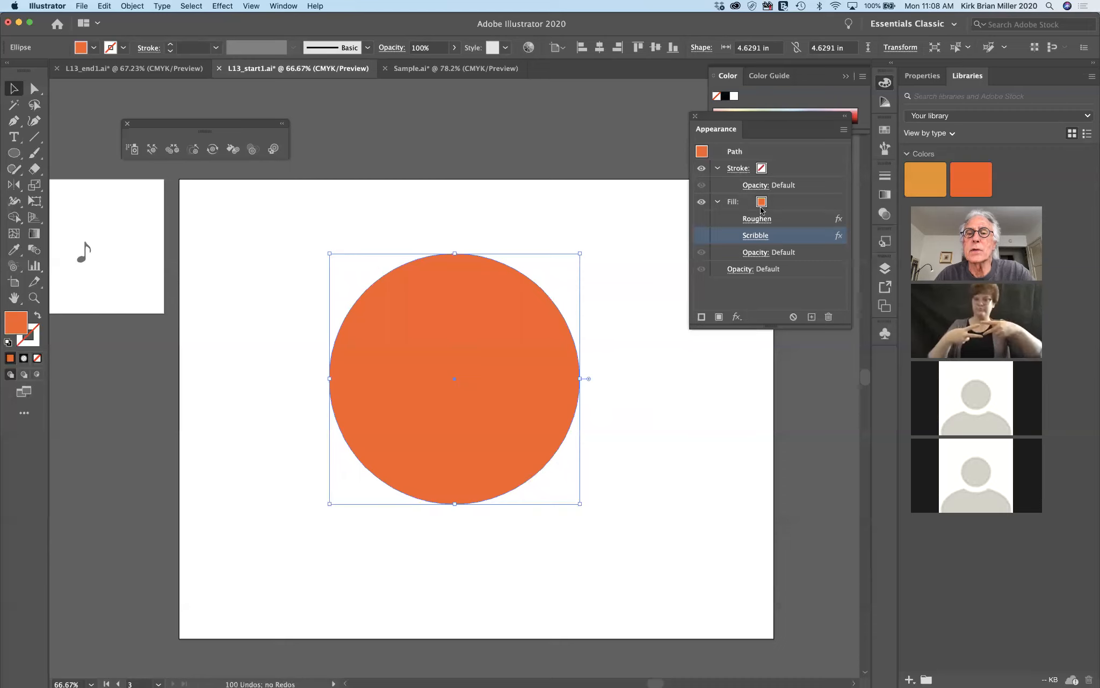
left_click_drag(772, 112, 738, 176)
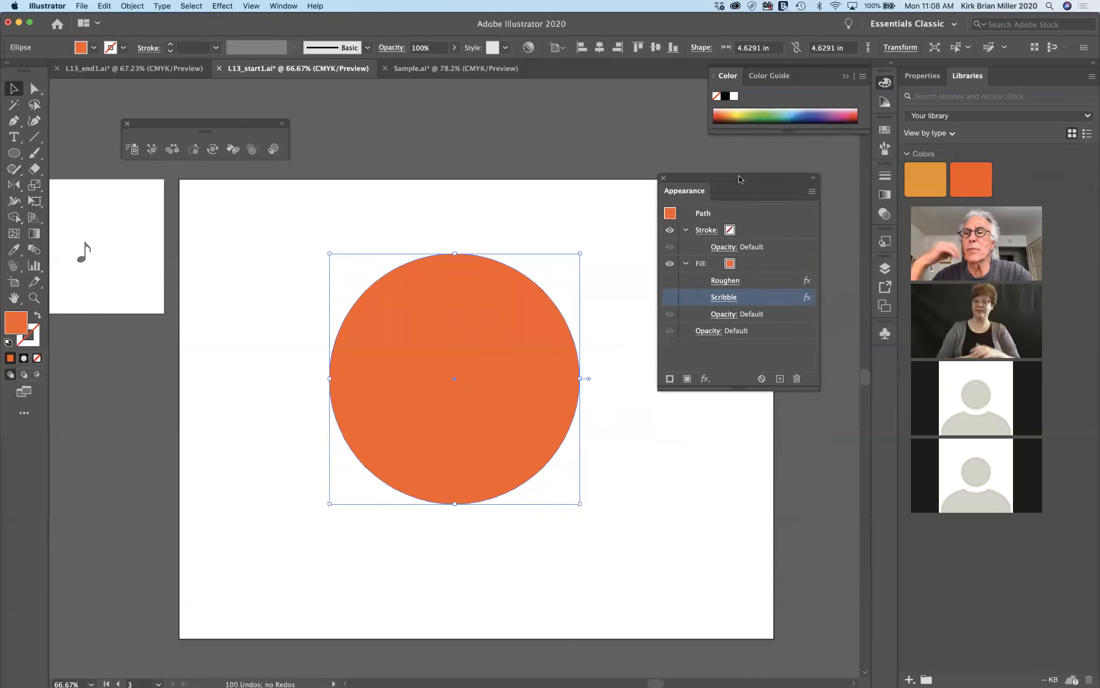